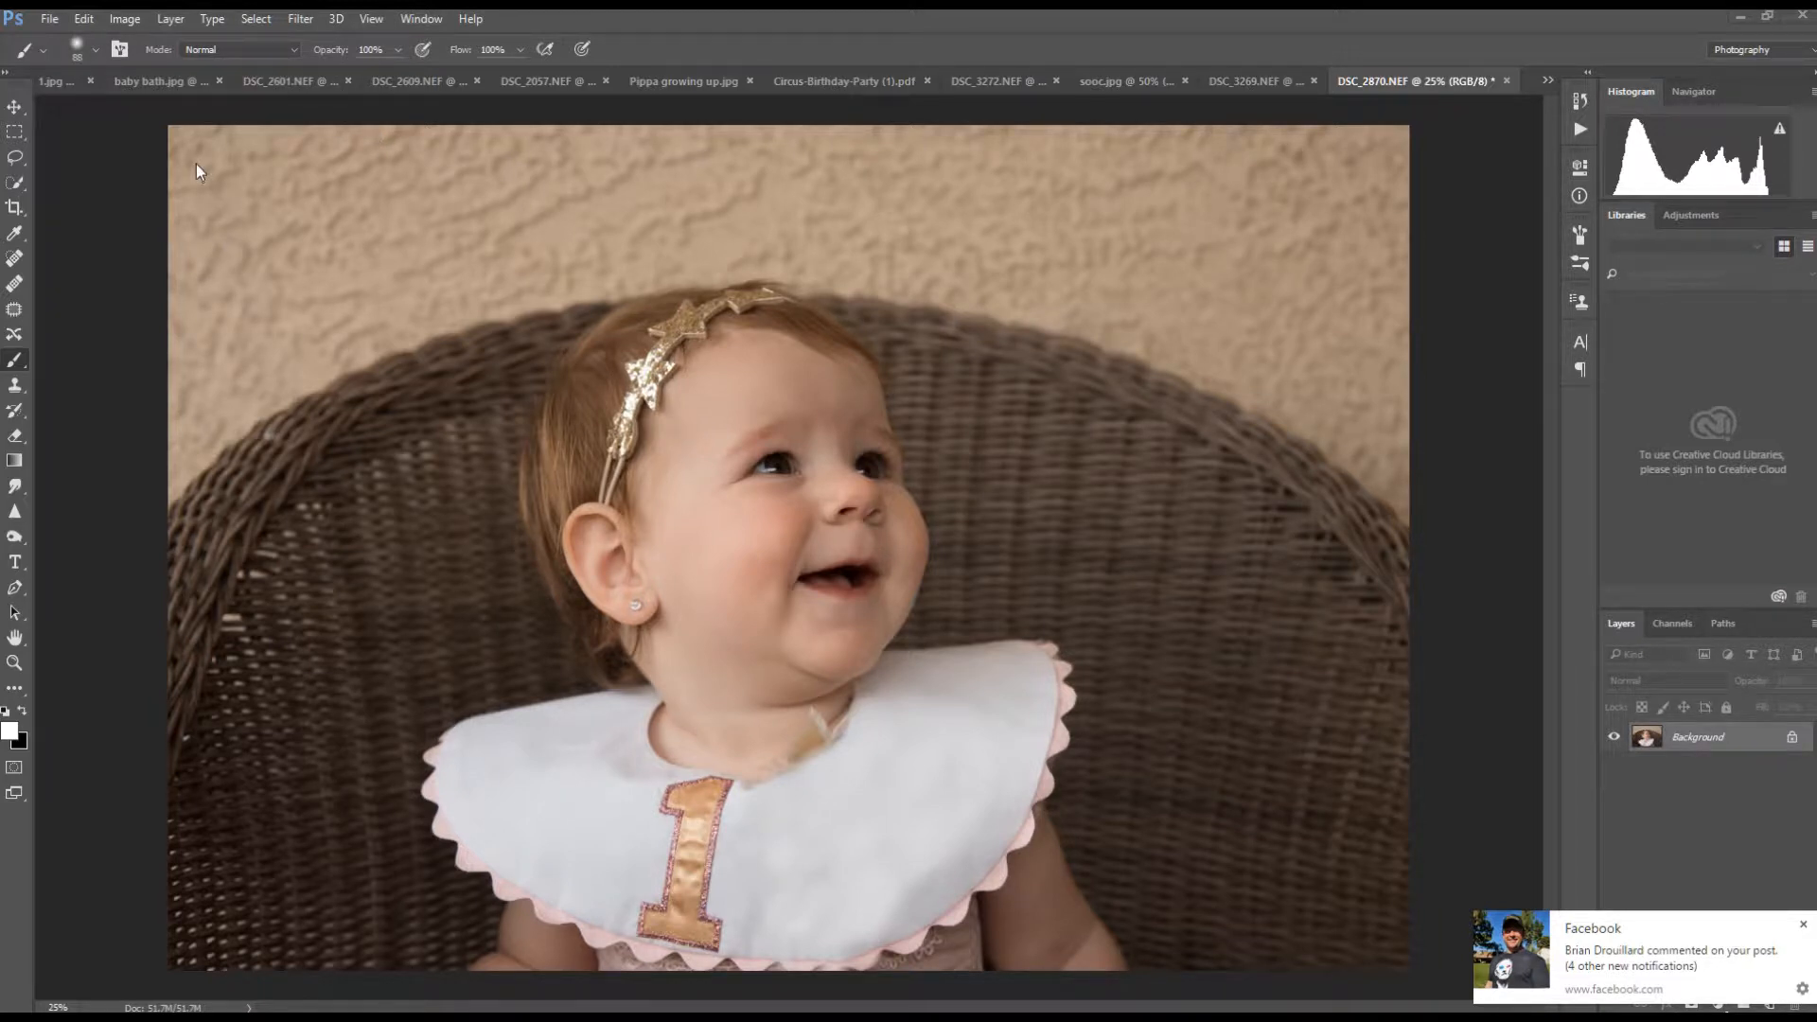
- Add a Curves adjustment layer and brighten the midtones by raising the RGB curve's middle point to input 114, output 138
{"action": "left_click", "coordinate": [170, 20]}
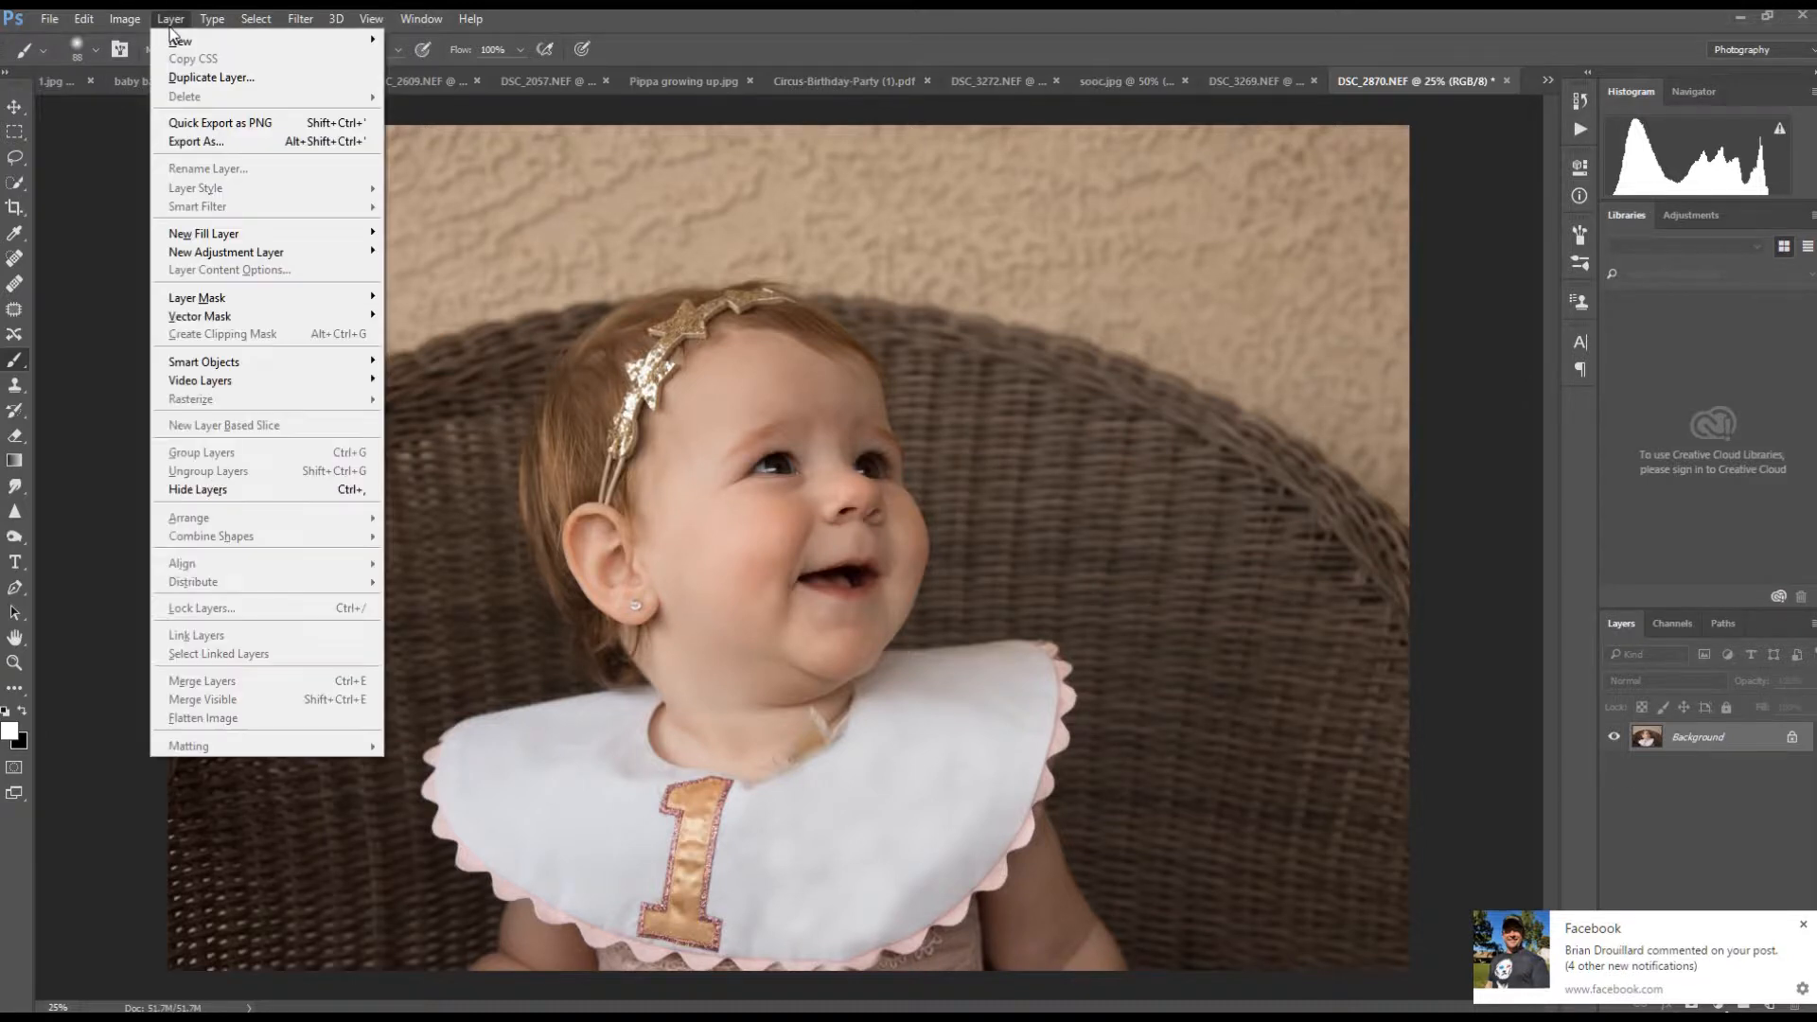
{"action": "mouse_move", "coordinate": [208, 254]}
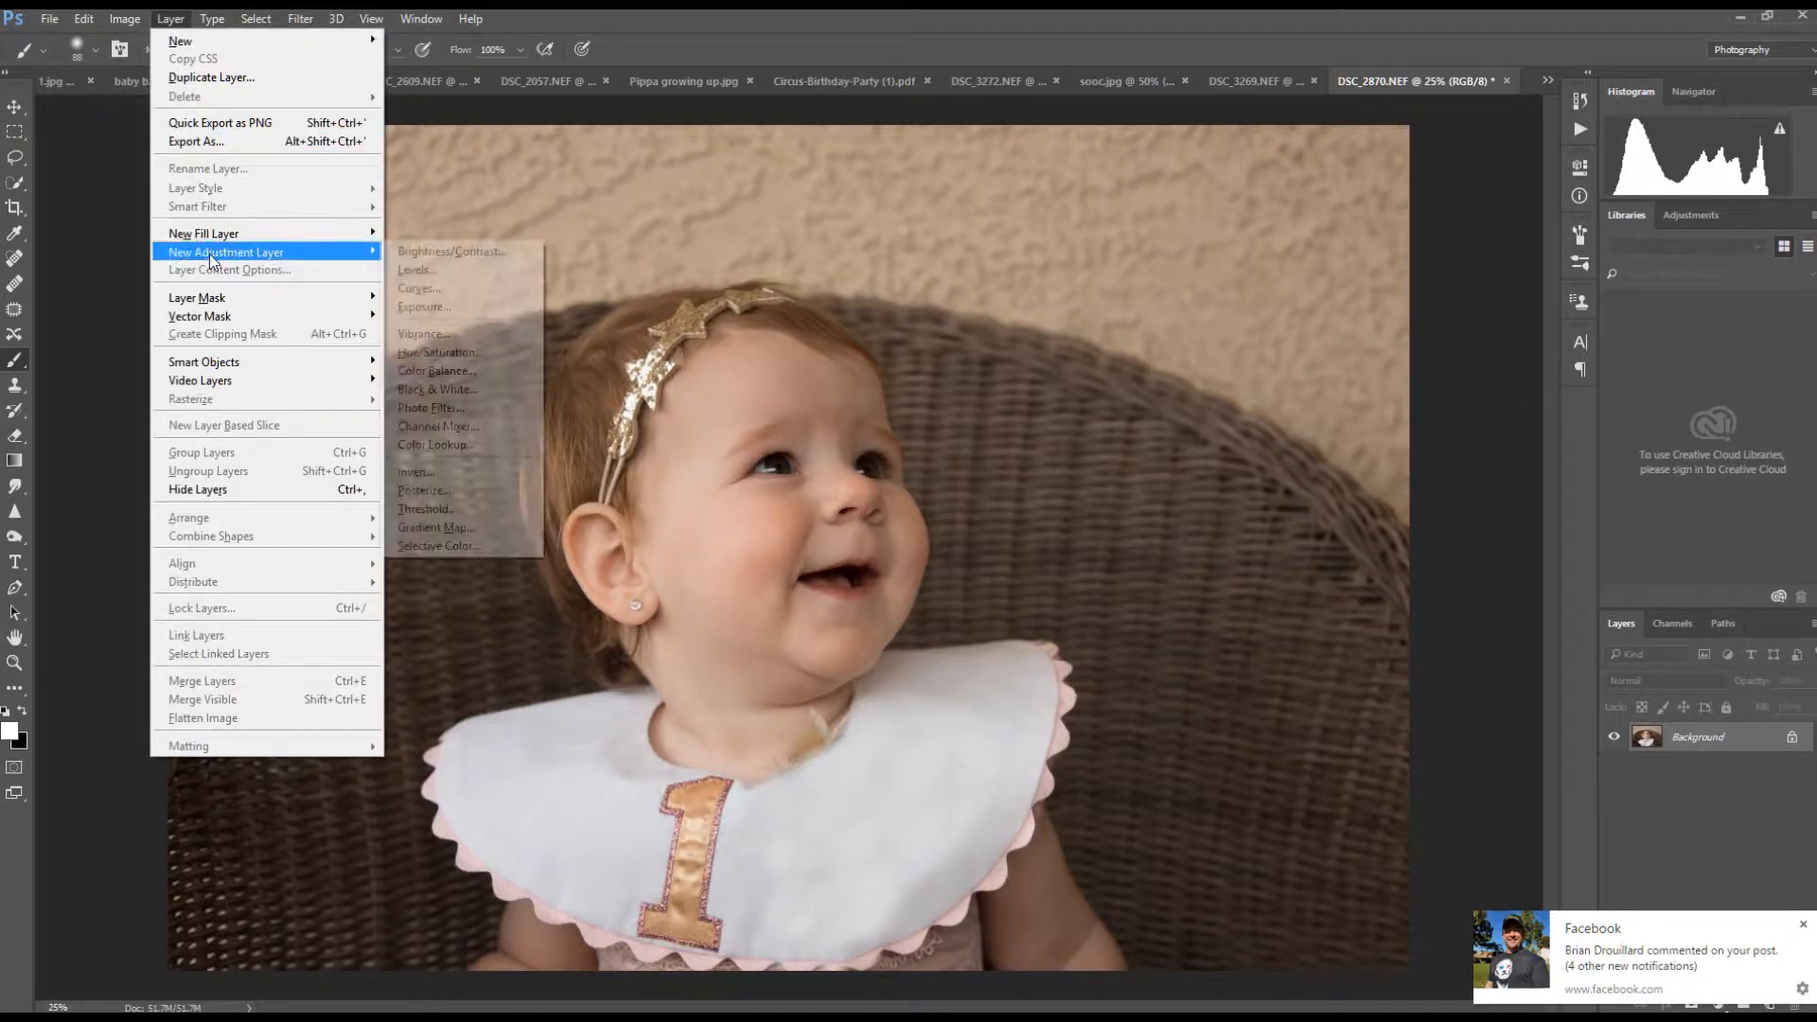
{"action": "left_click", "coordinate": [422, 288]}
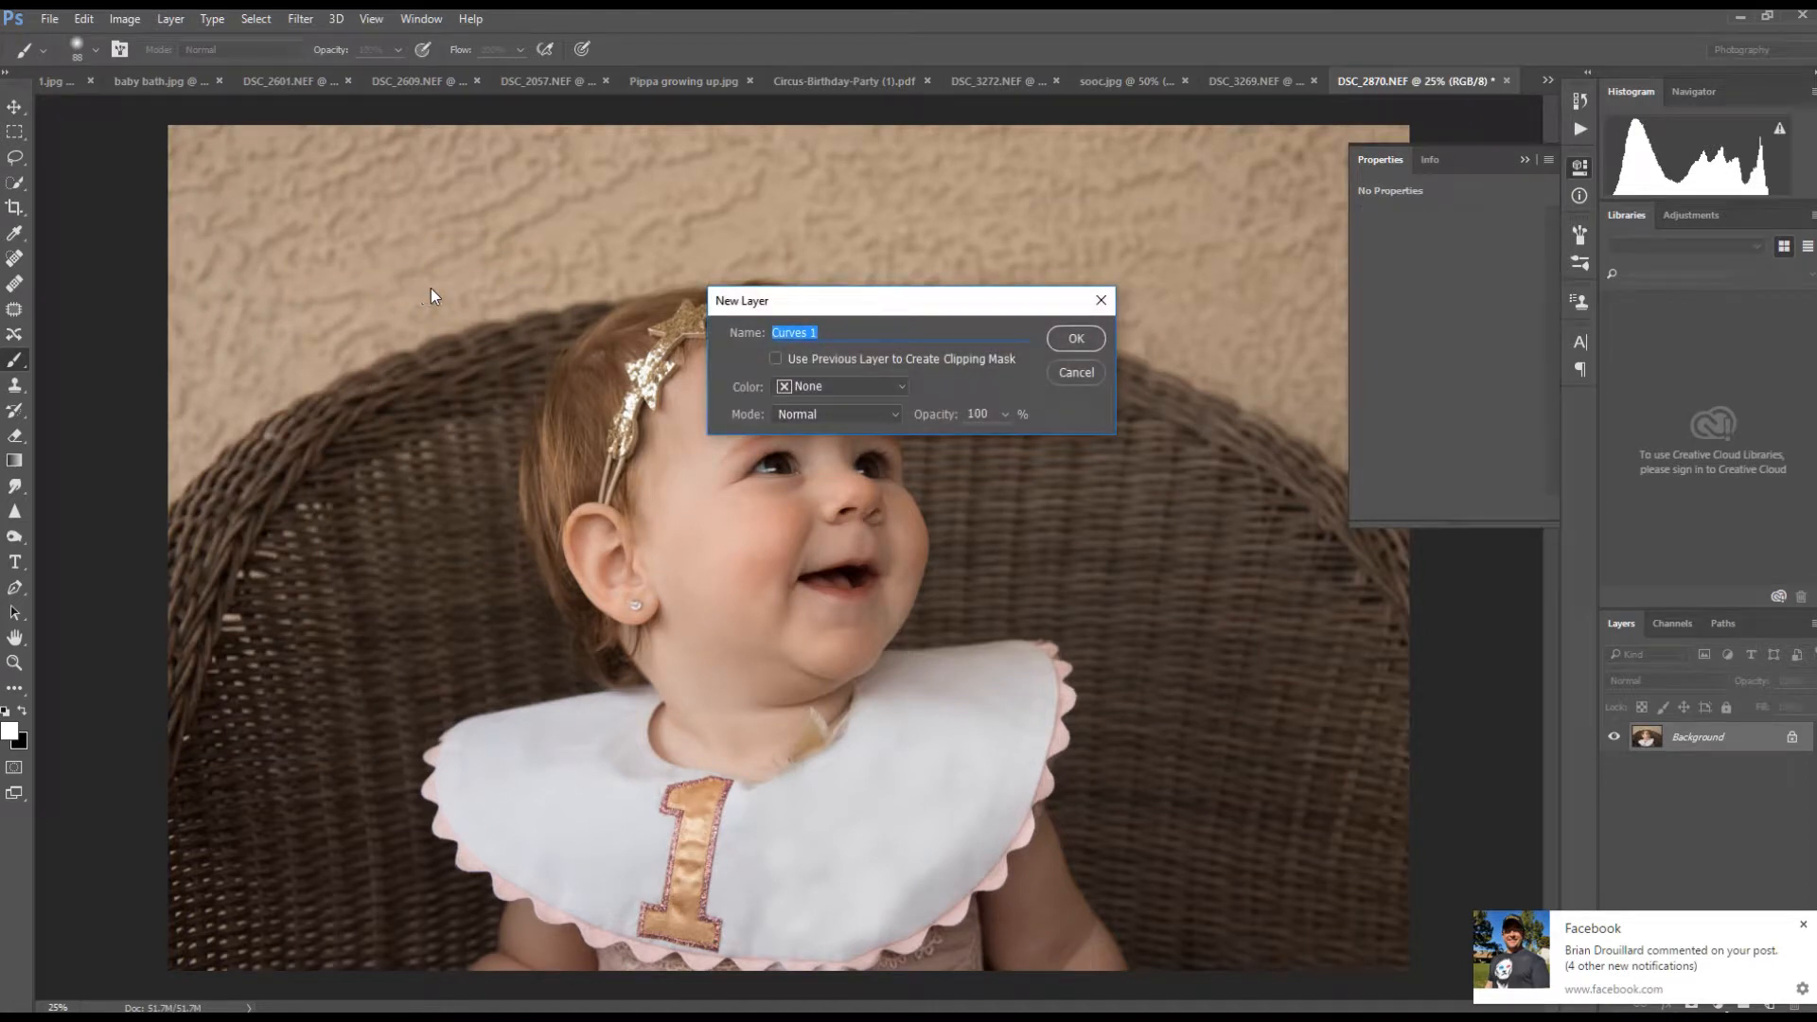
{"action": "left_click", "coordinate": [1078, 339]}
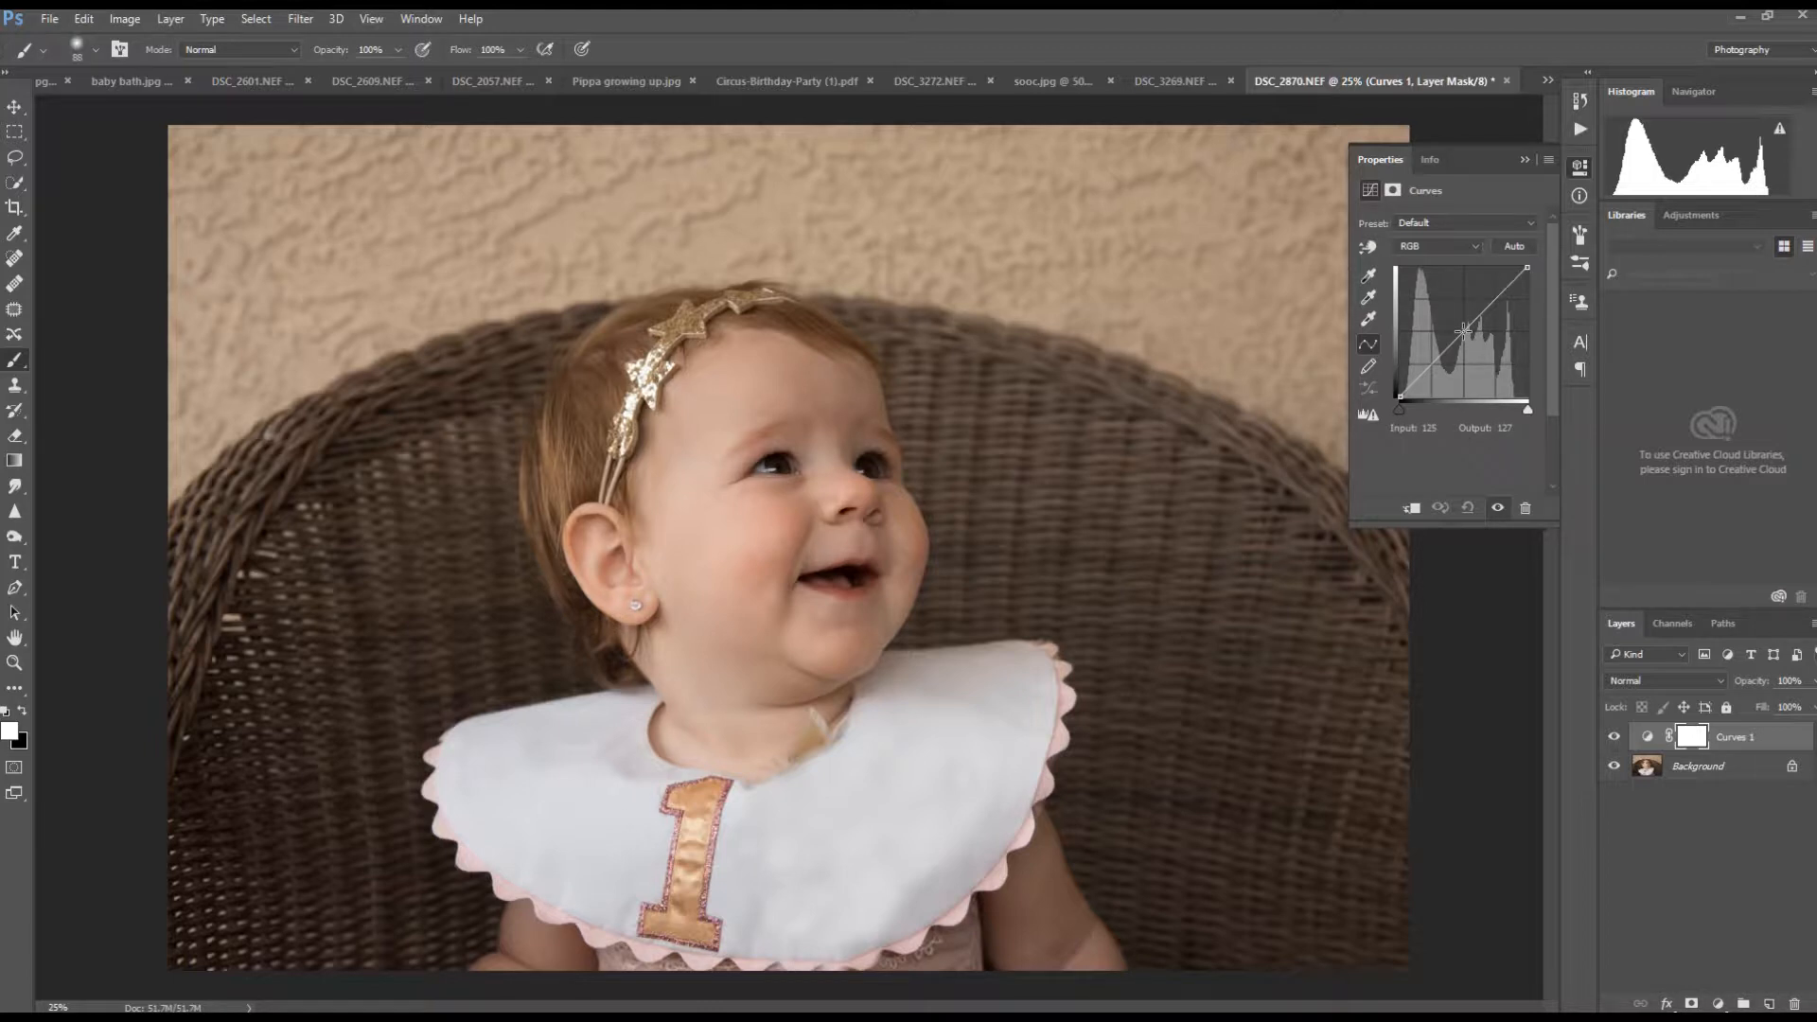
{"action": "left_click_drag", "start_coordinate": [1463, 331], "coordinate": [1457, 327]}
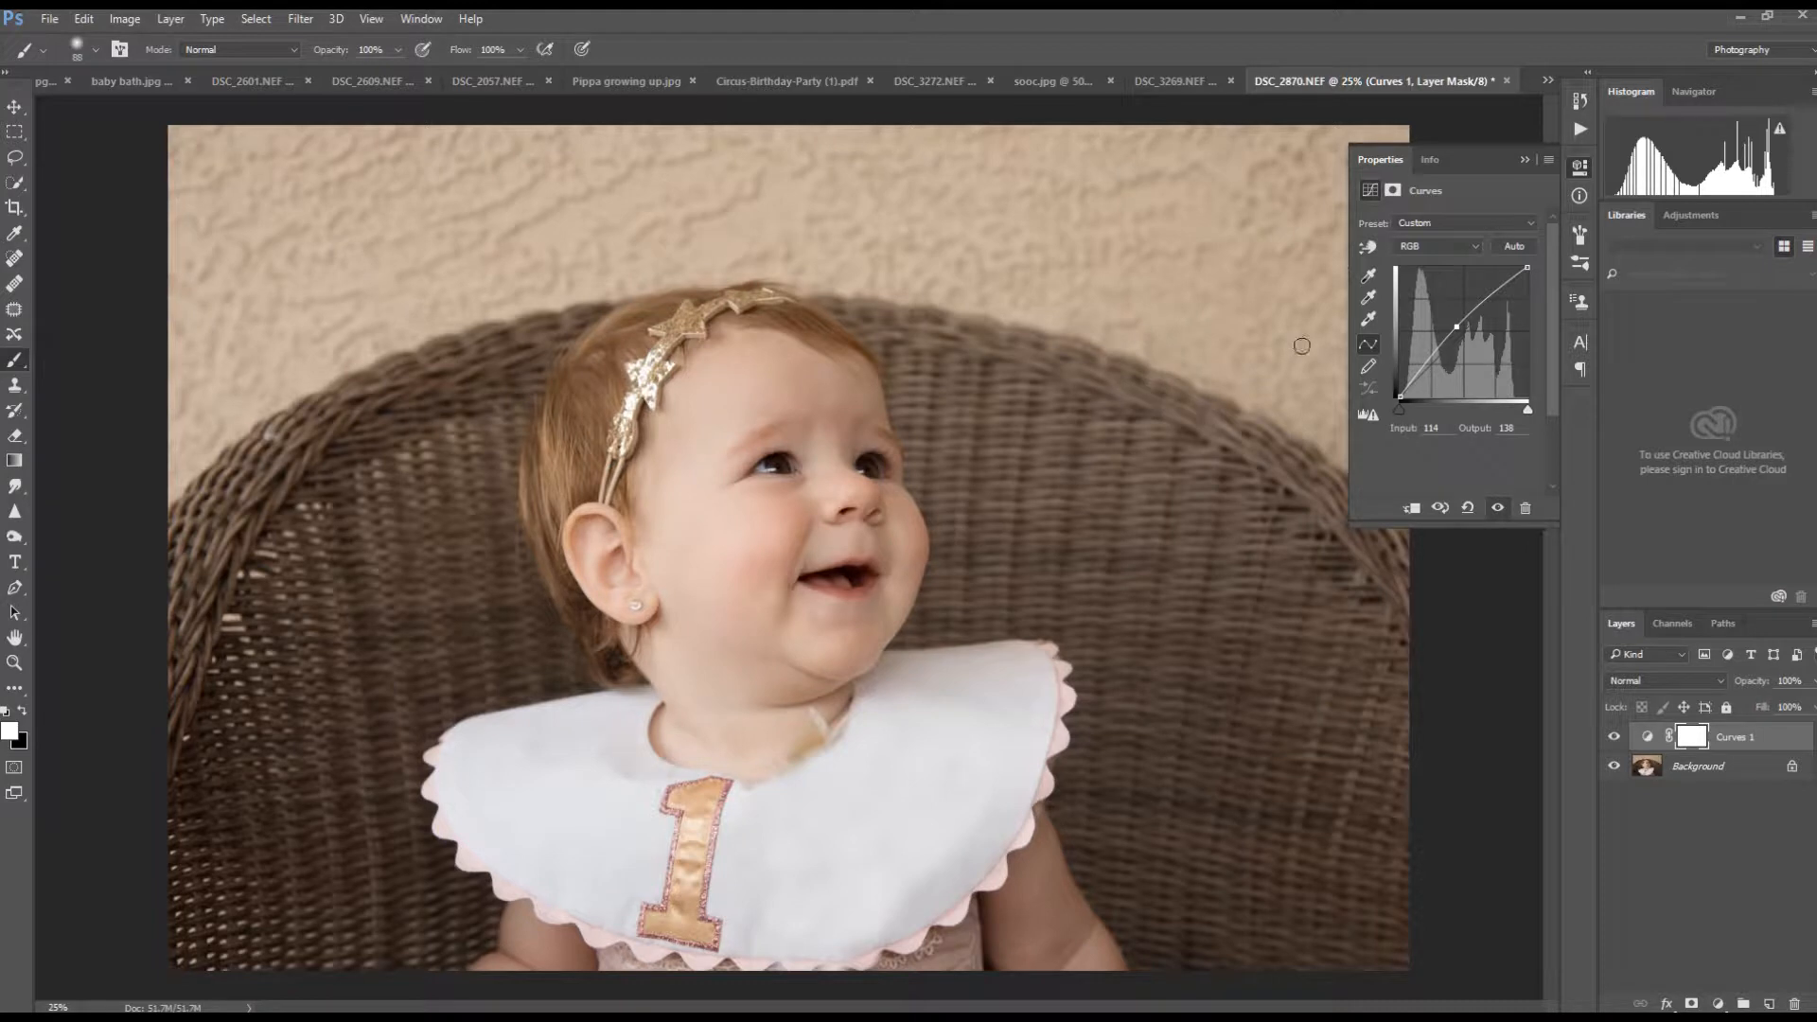
{"action": "left_click", "coordinate": [1524, 161]}
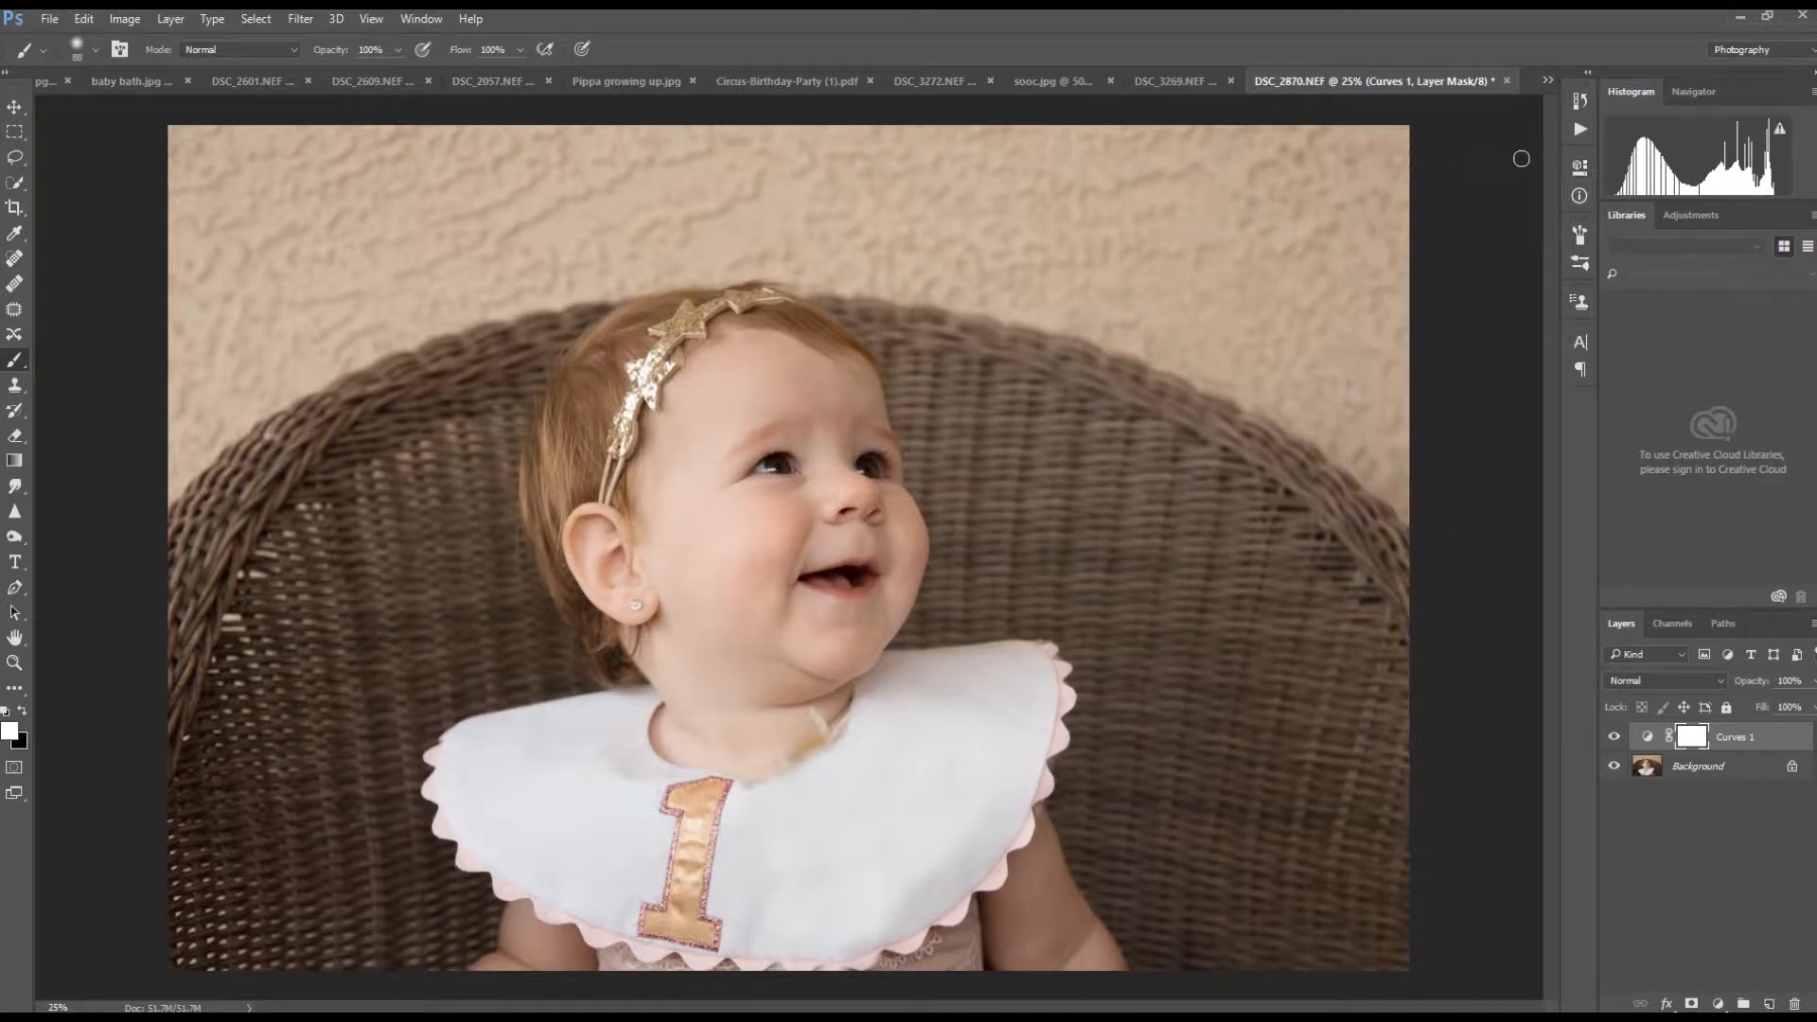
- Create a Solid Color fill layer above the curves with Soft Light blending and 40% opacity
{"action": "left_click", "coordinate": [184, 19]}
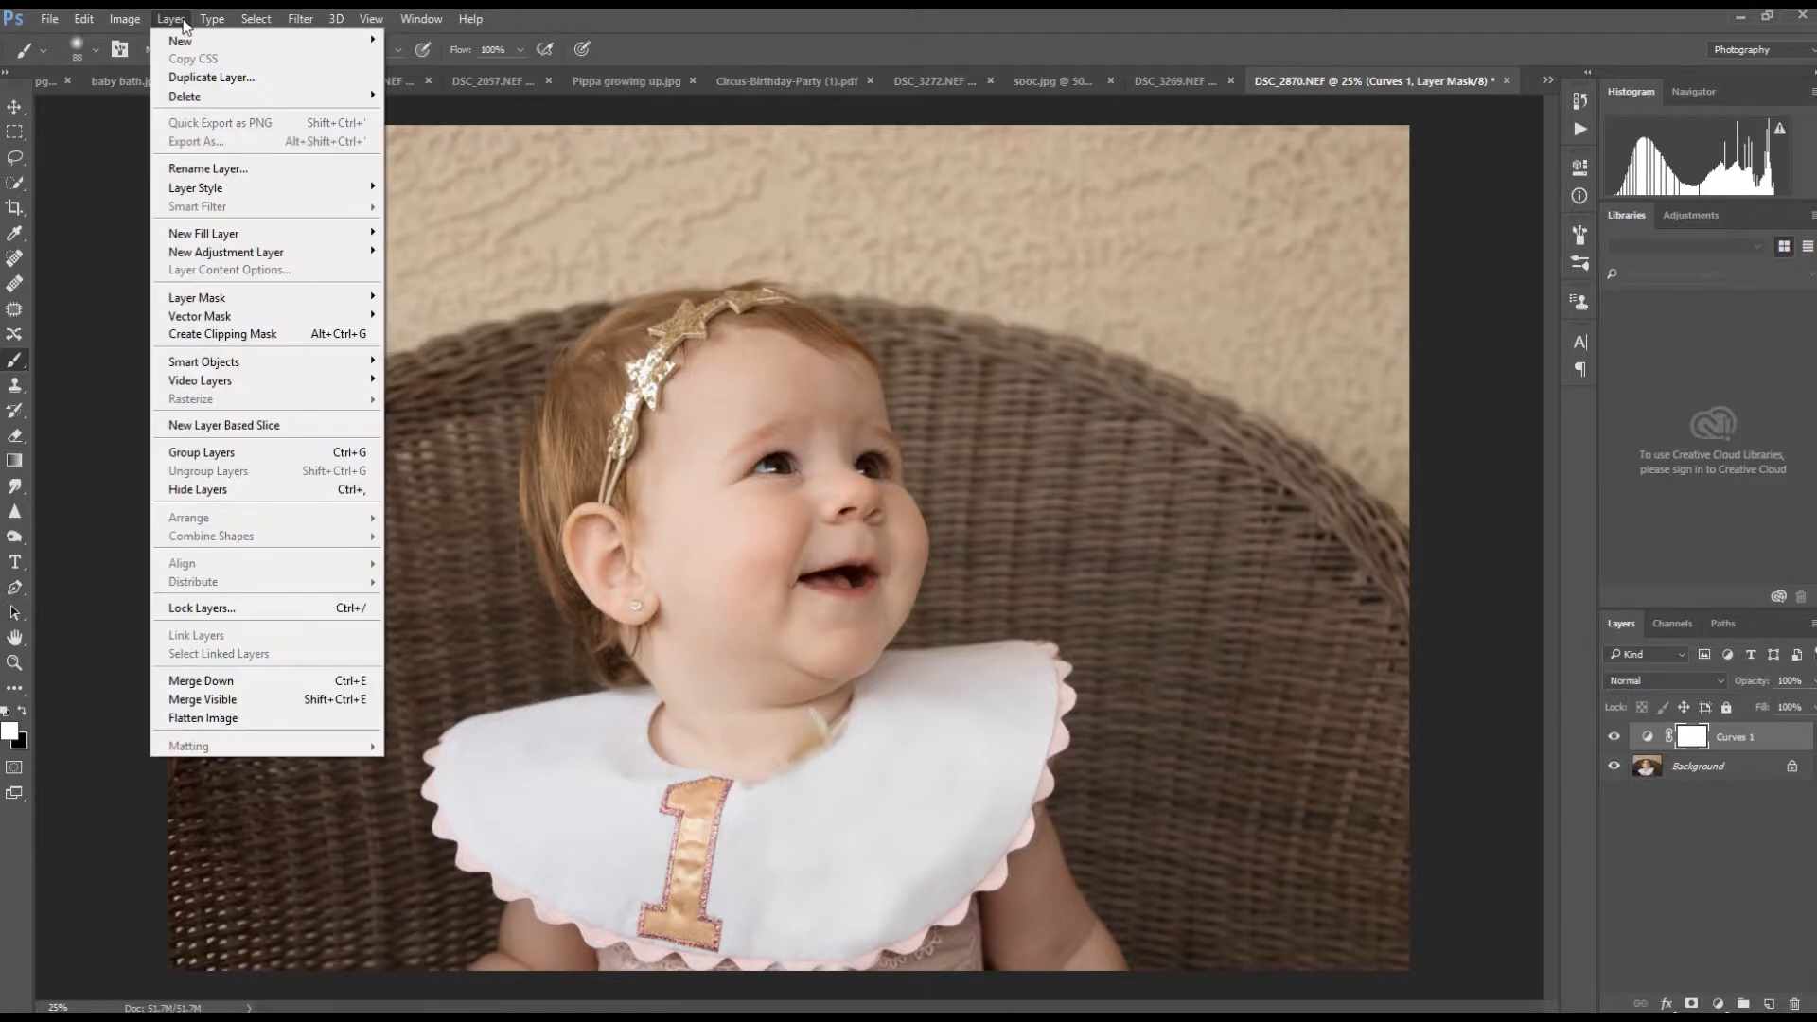
{"action": "mouse_move", "coordinate": [253, 237]}
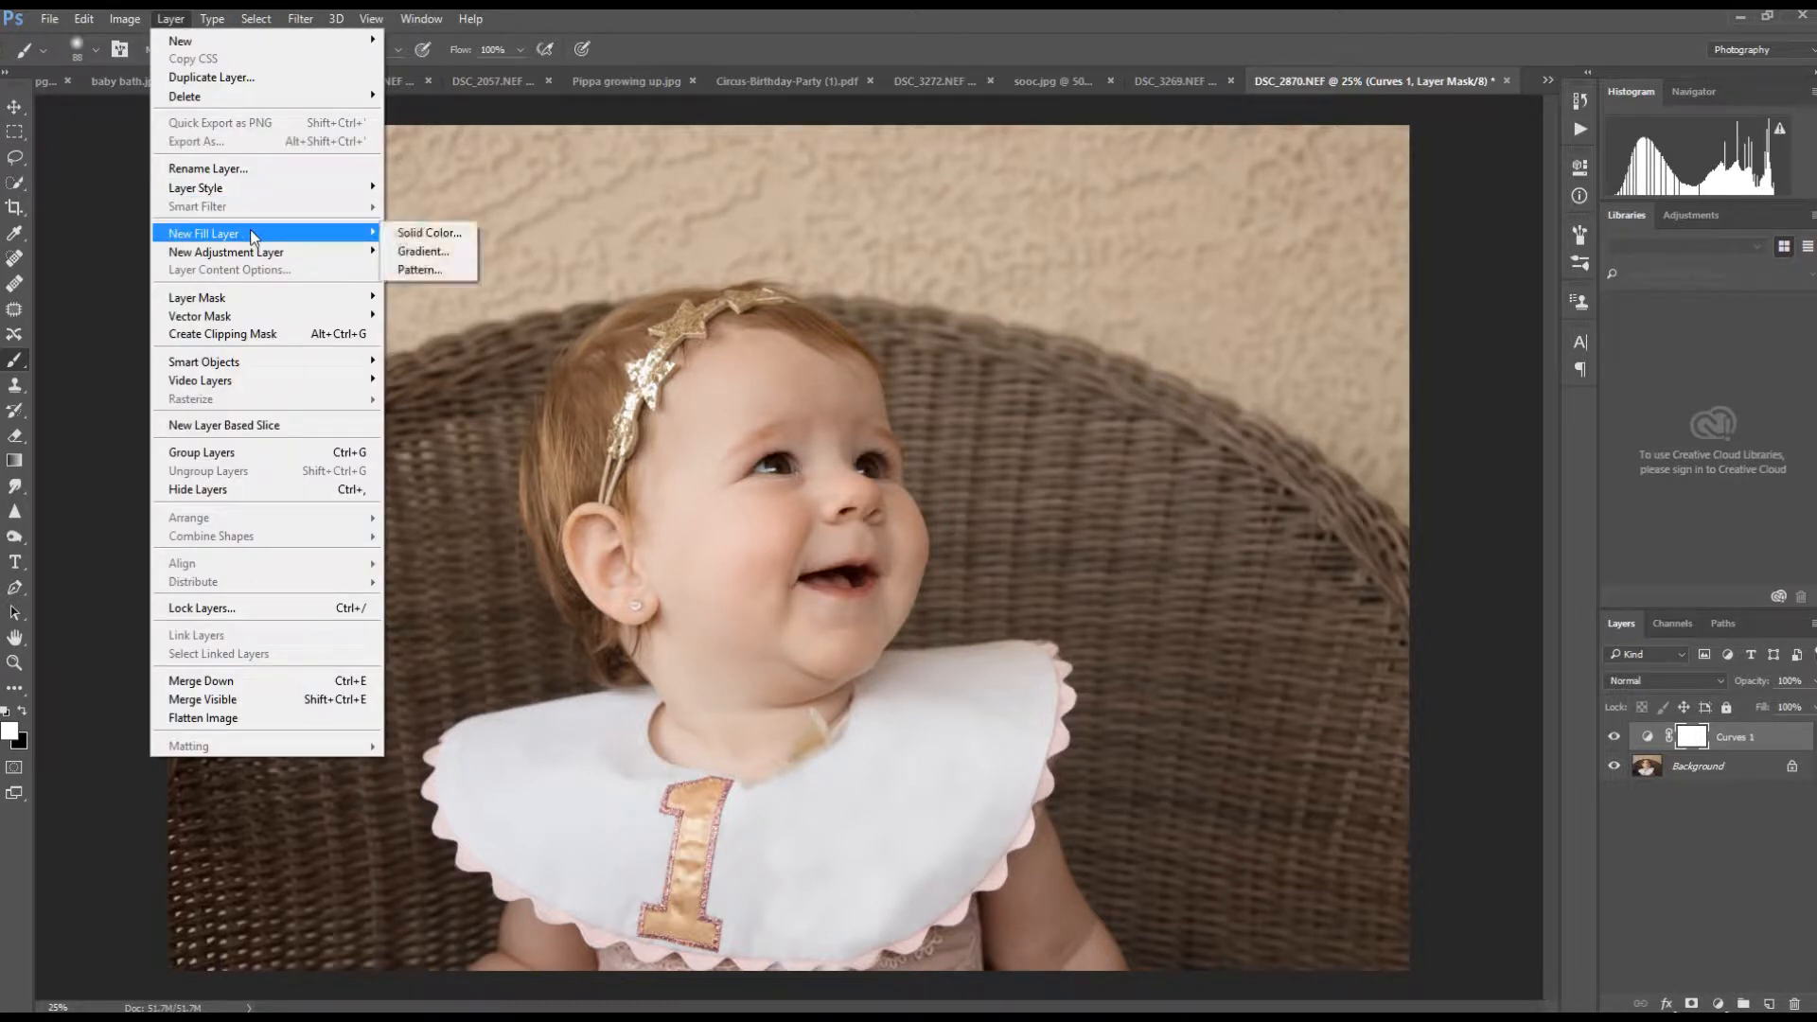
{"action": "left_click", "coordinate": [422, 232]}
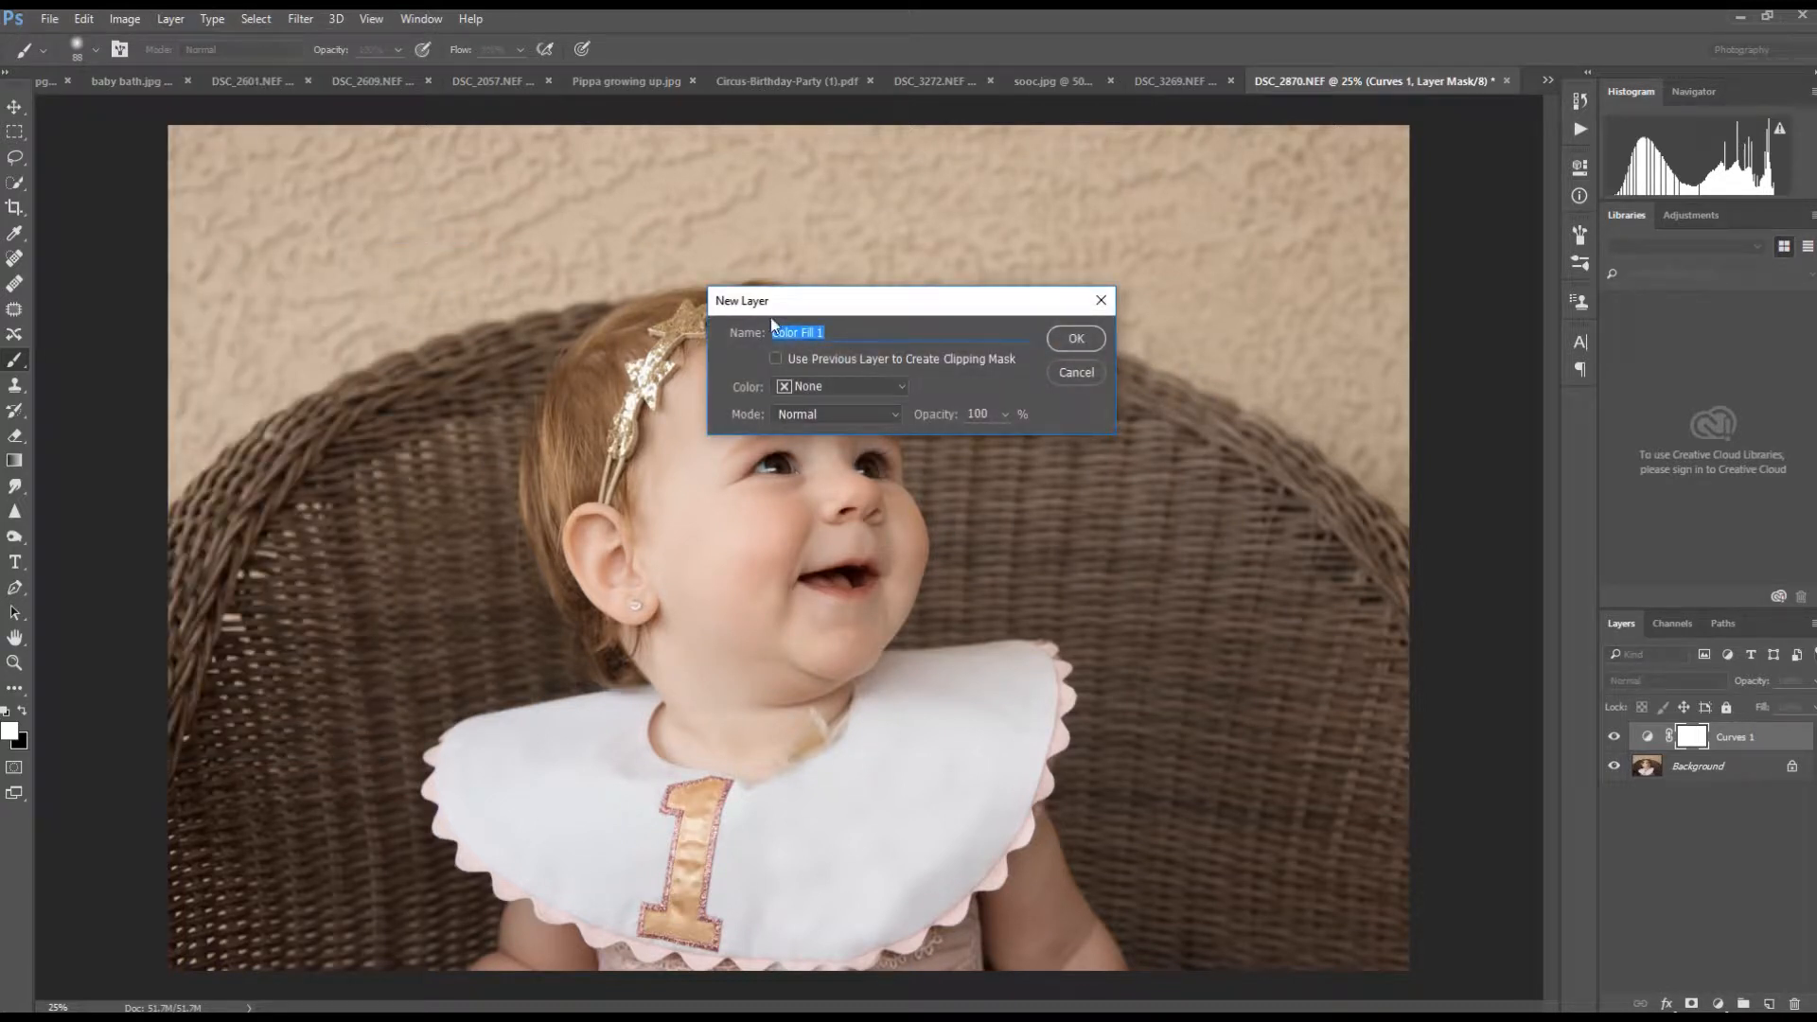
{"action": "left_click", "coordinate": [798, 416]}
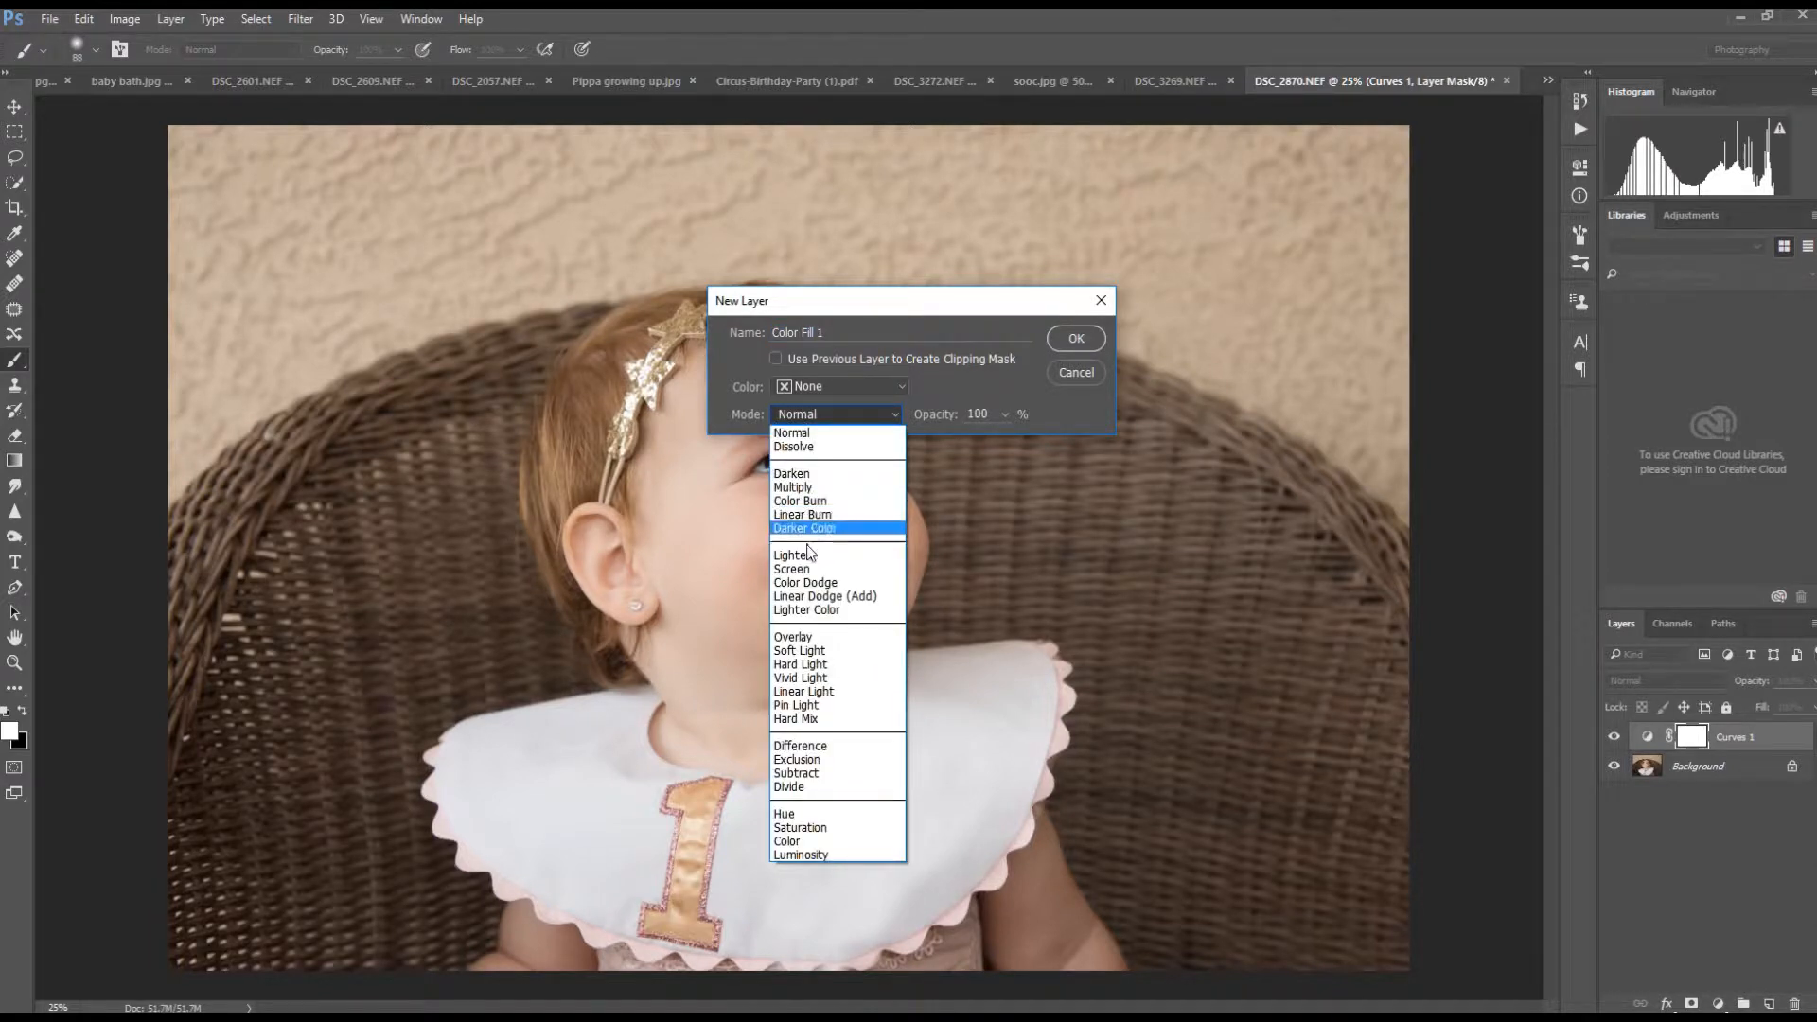
{"action": "left_click", "coordinate": [804, 651]}
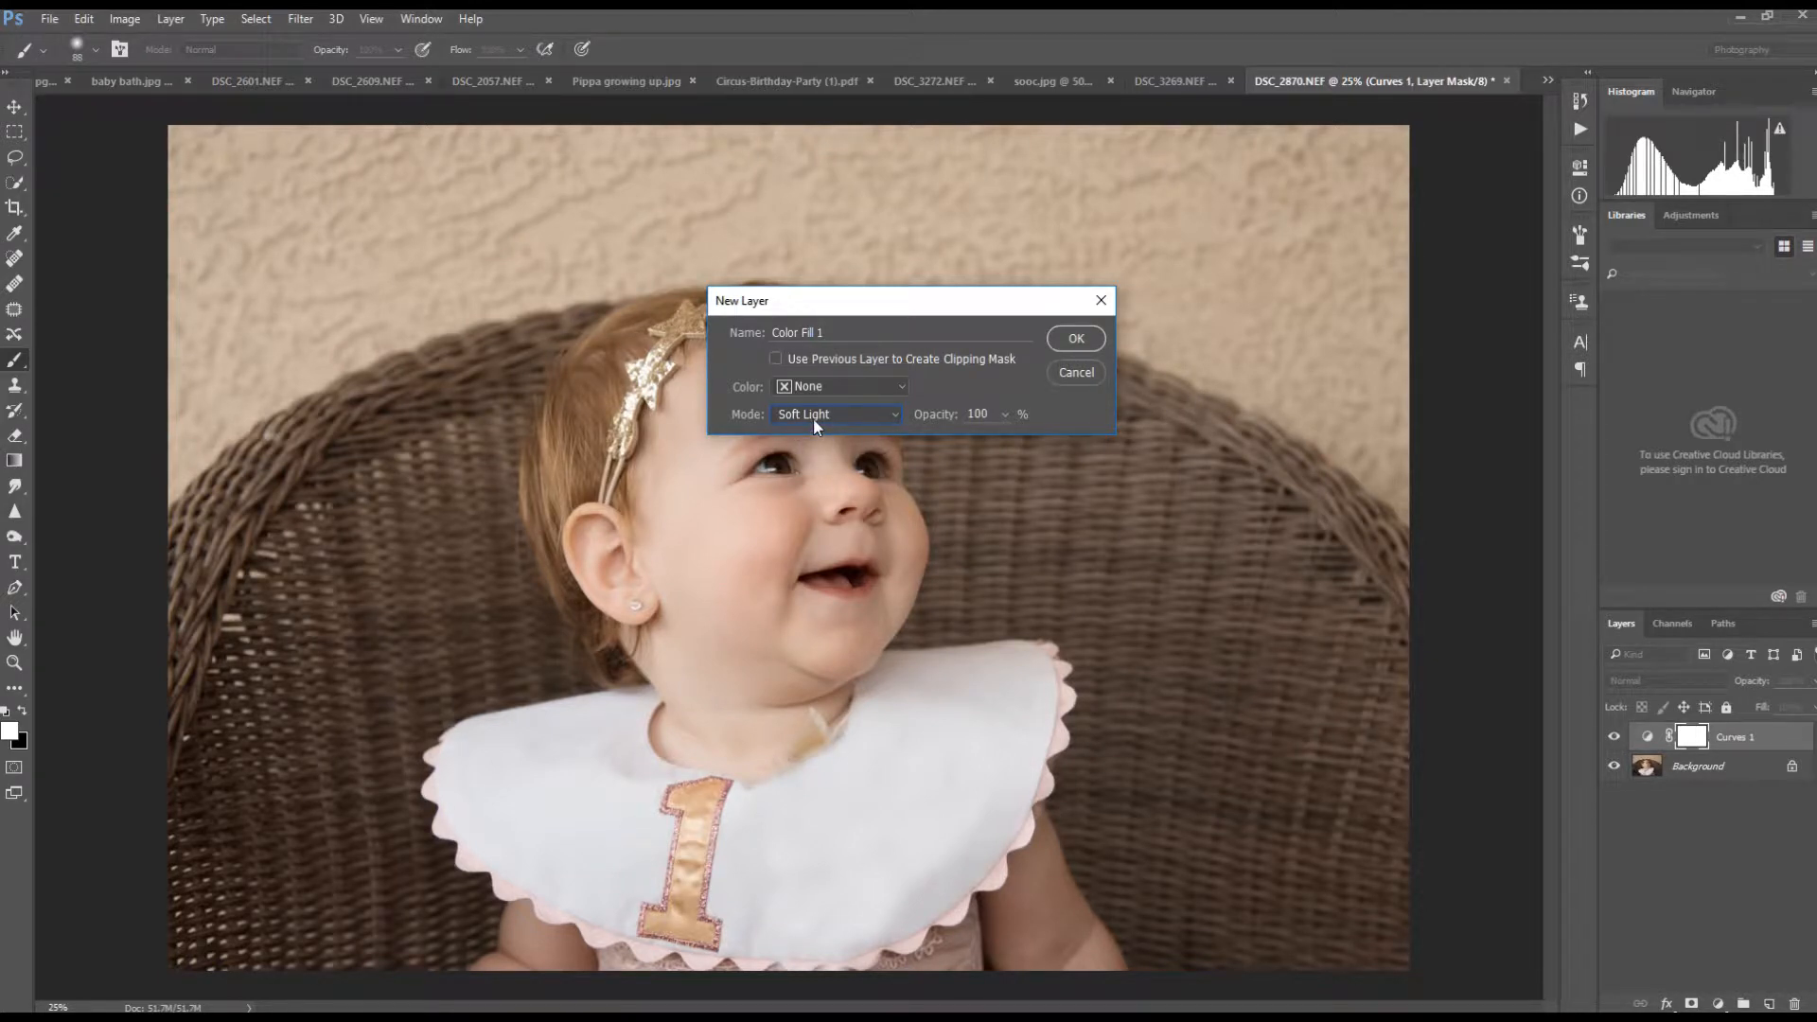
{"action": "double_click", "coordinate": [982, 414]}
{"action": "type", "text": "40"}
{"action": "left_click", "coordinate": [1069, 339]}
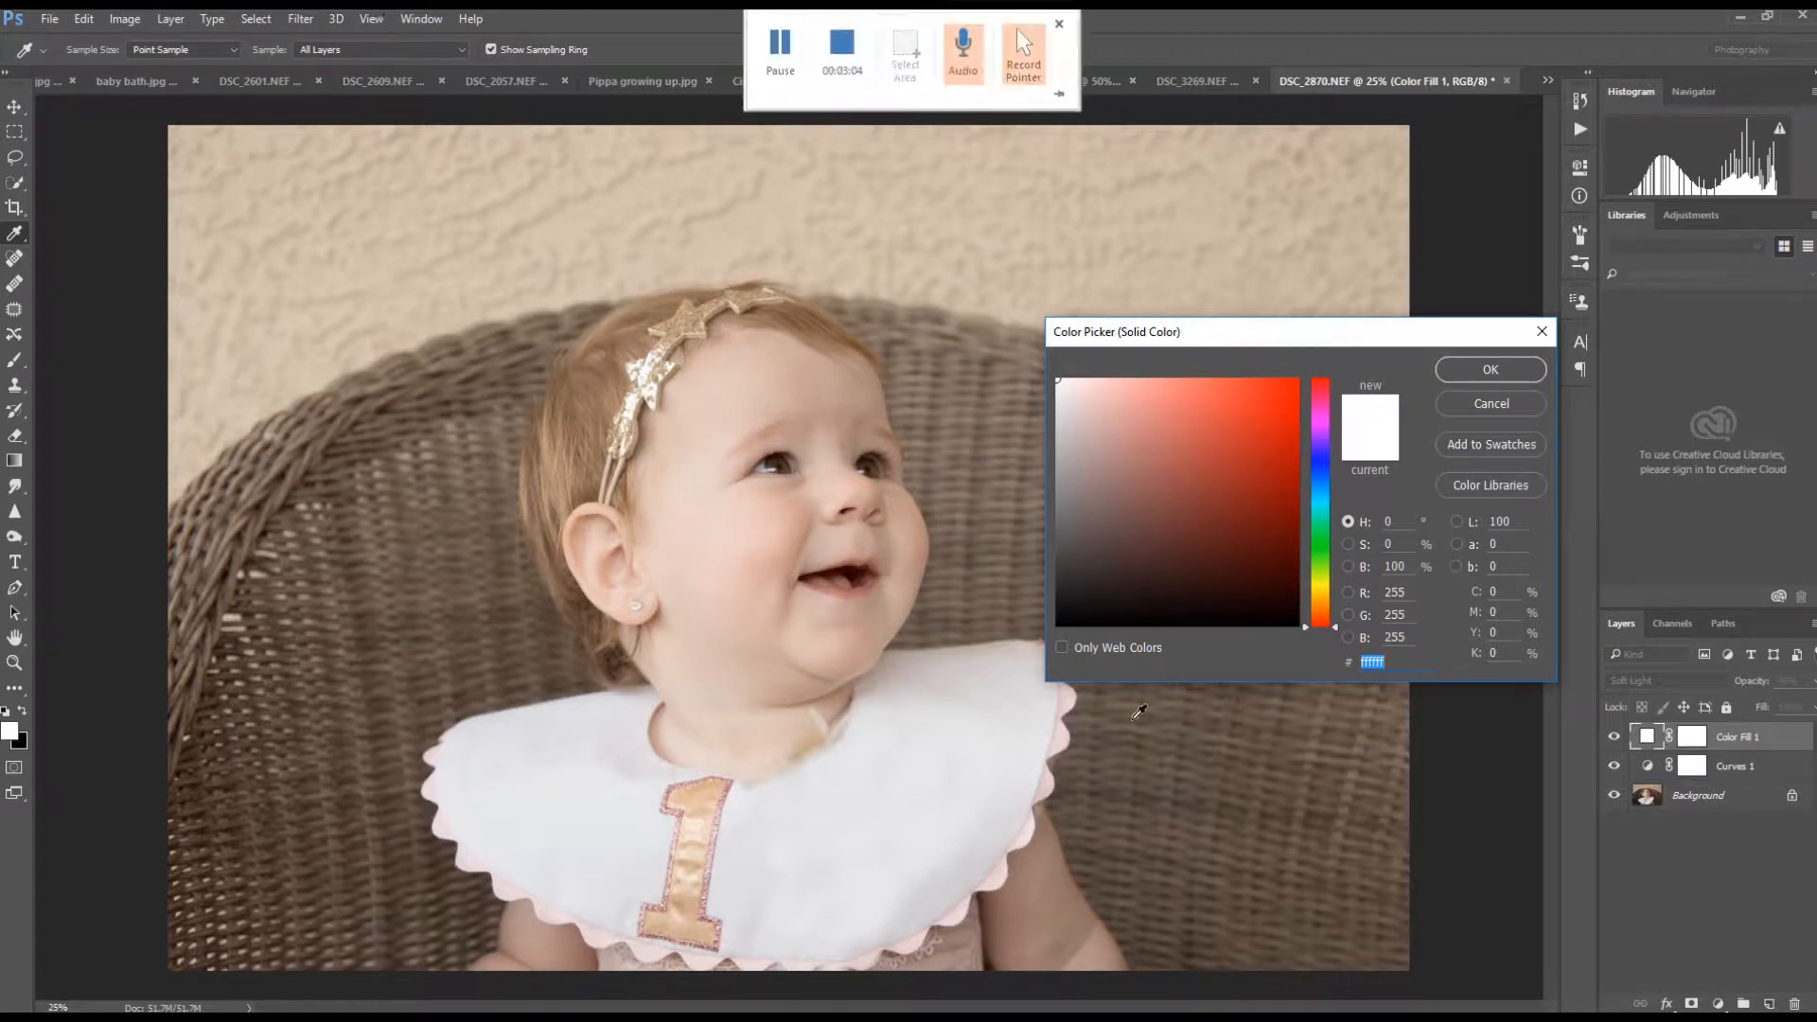
- Set the fill colour to soft peach f9c7b6 and compare the photo with the fill layer hidden and shown
{"action": "left_click", "coordinate": [1316, 612]}
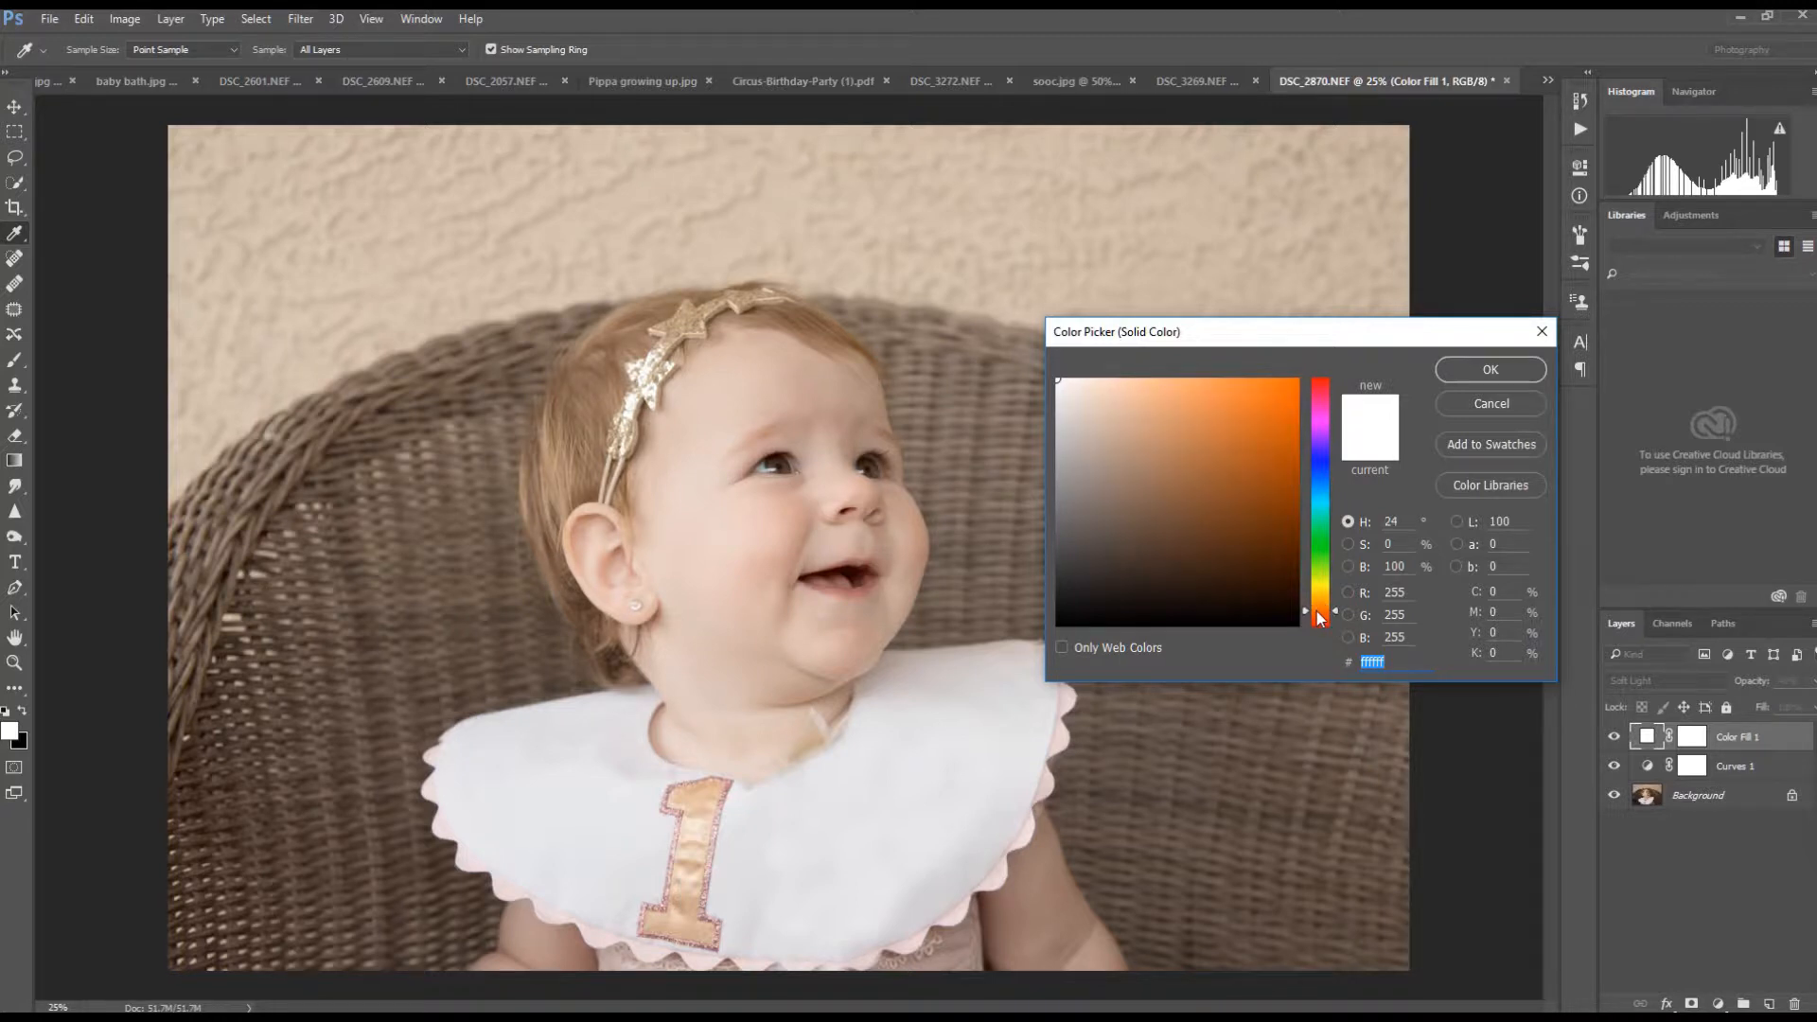
{"action": "left_click", "coordinate": [1122, 385]}
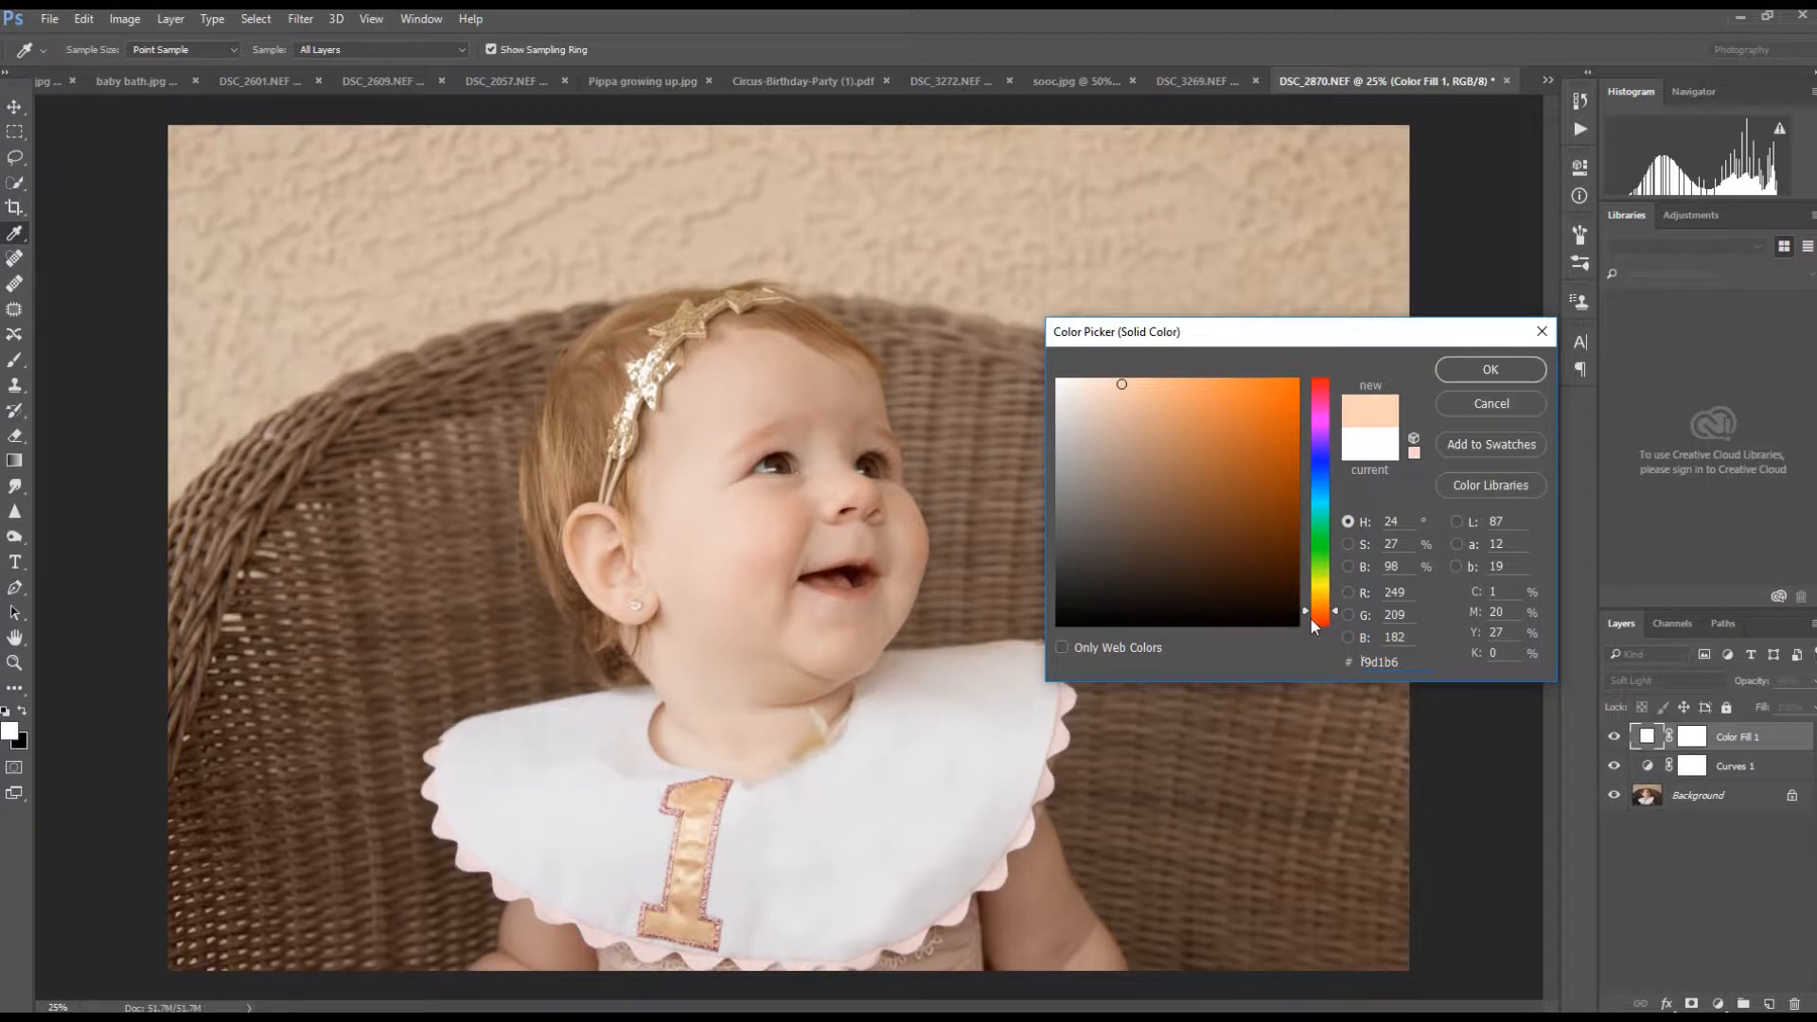
{"action": "left_click_drag", "start_coordinate": [1307, 612], "coordinate": [1304, 617]}
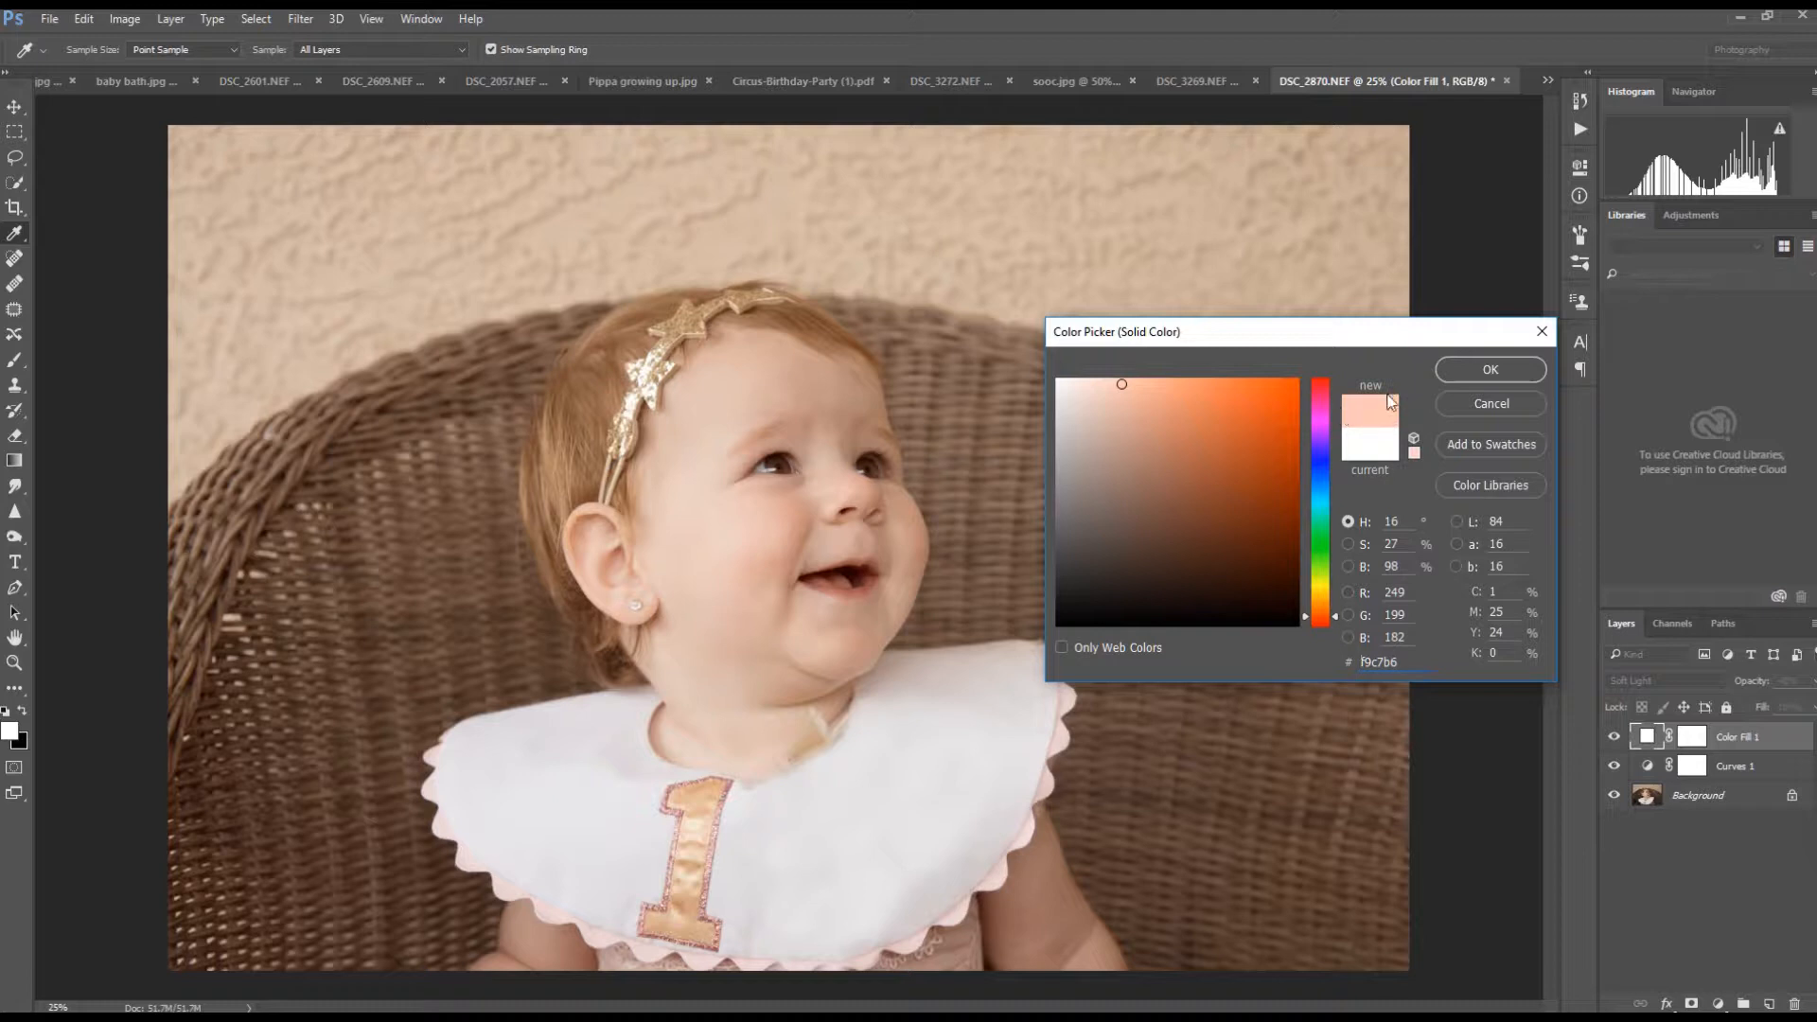
{"action": "left_click", "coordinate": [1486, 372]}
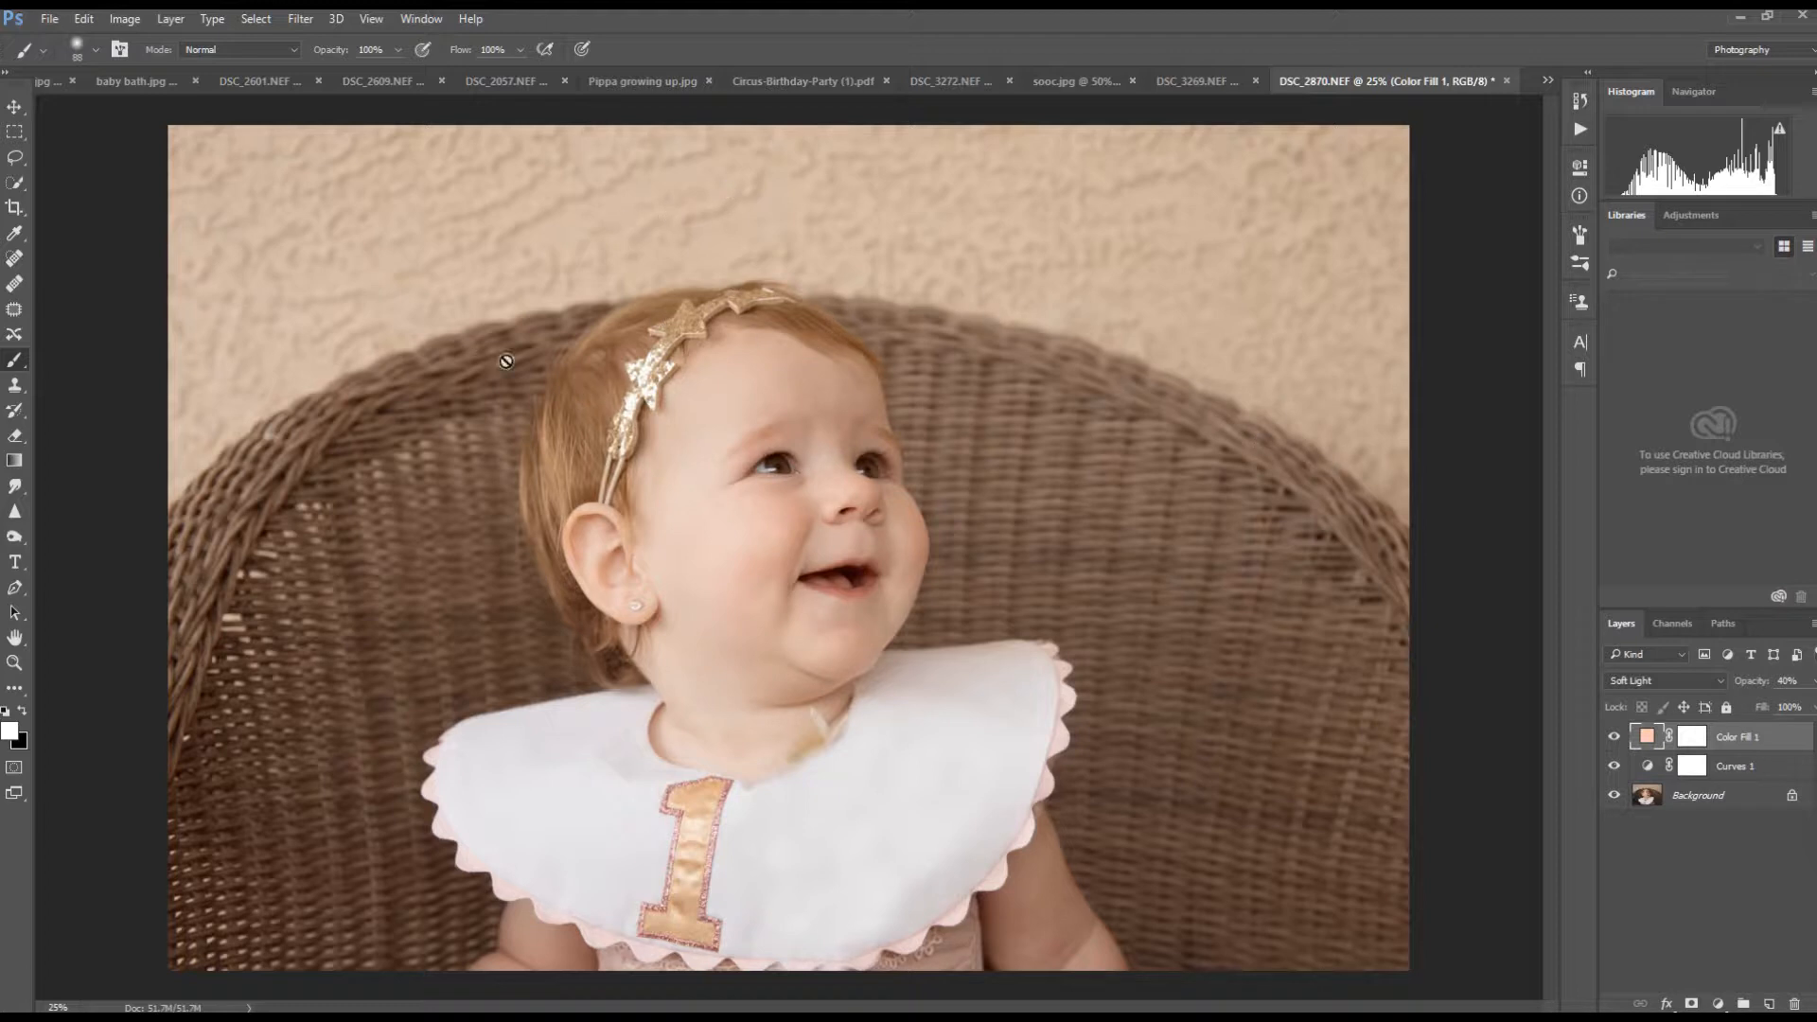
{"action": "left_click", "coordinate": [1617, 739]}
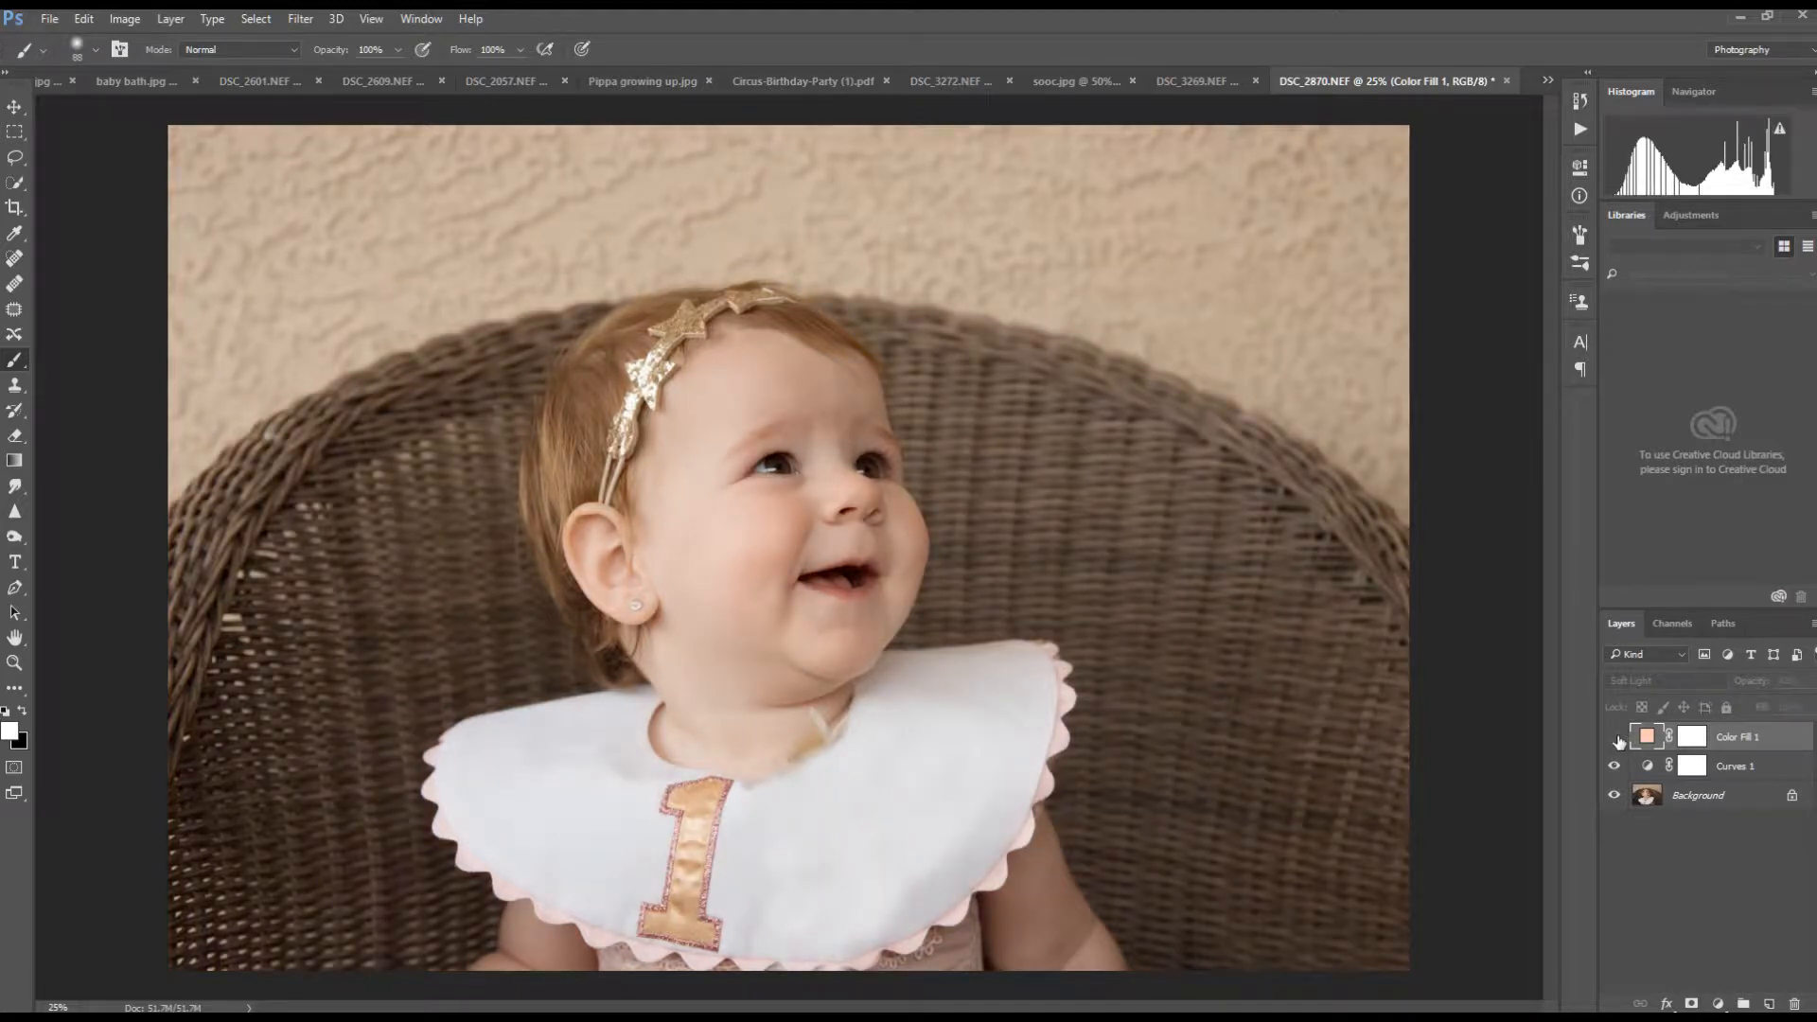
{"action": "left_click", "coordinate": [1616, 739]}
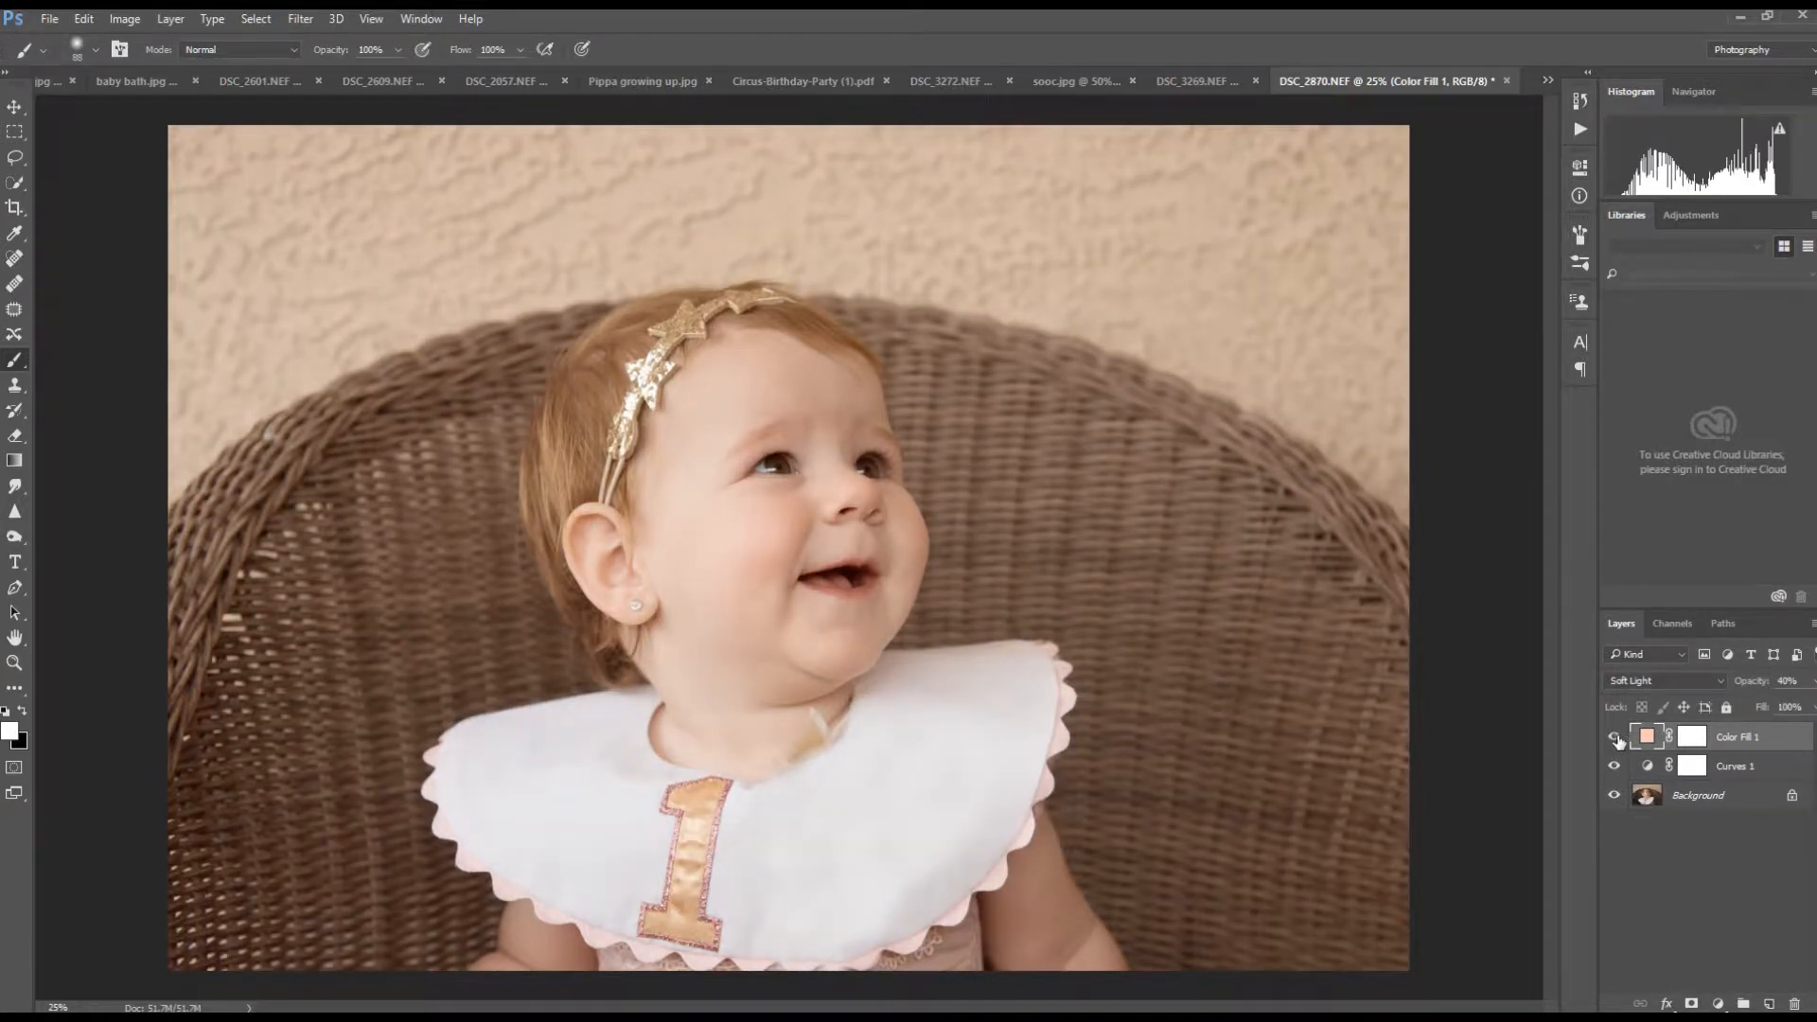
{"action": "left_click", "coordinate": [1616, 740]}
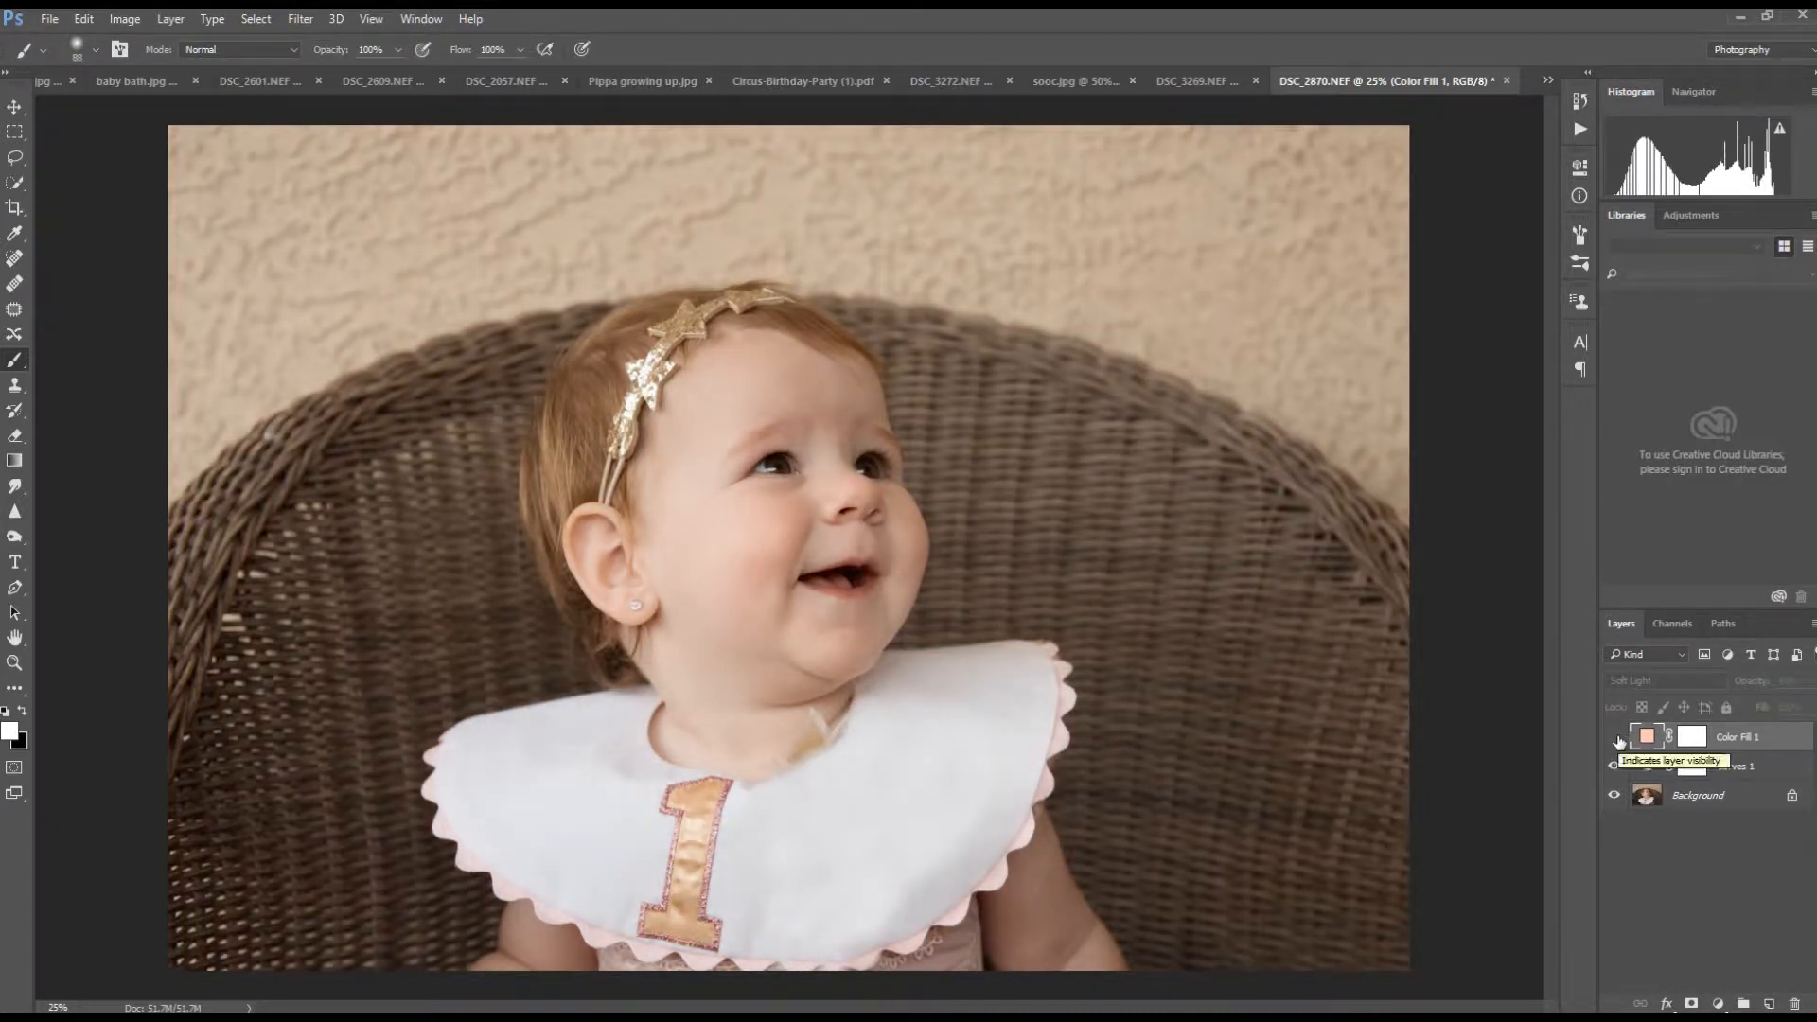
{"action": "left_click", "coordinate": [1616, 739]}
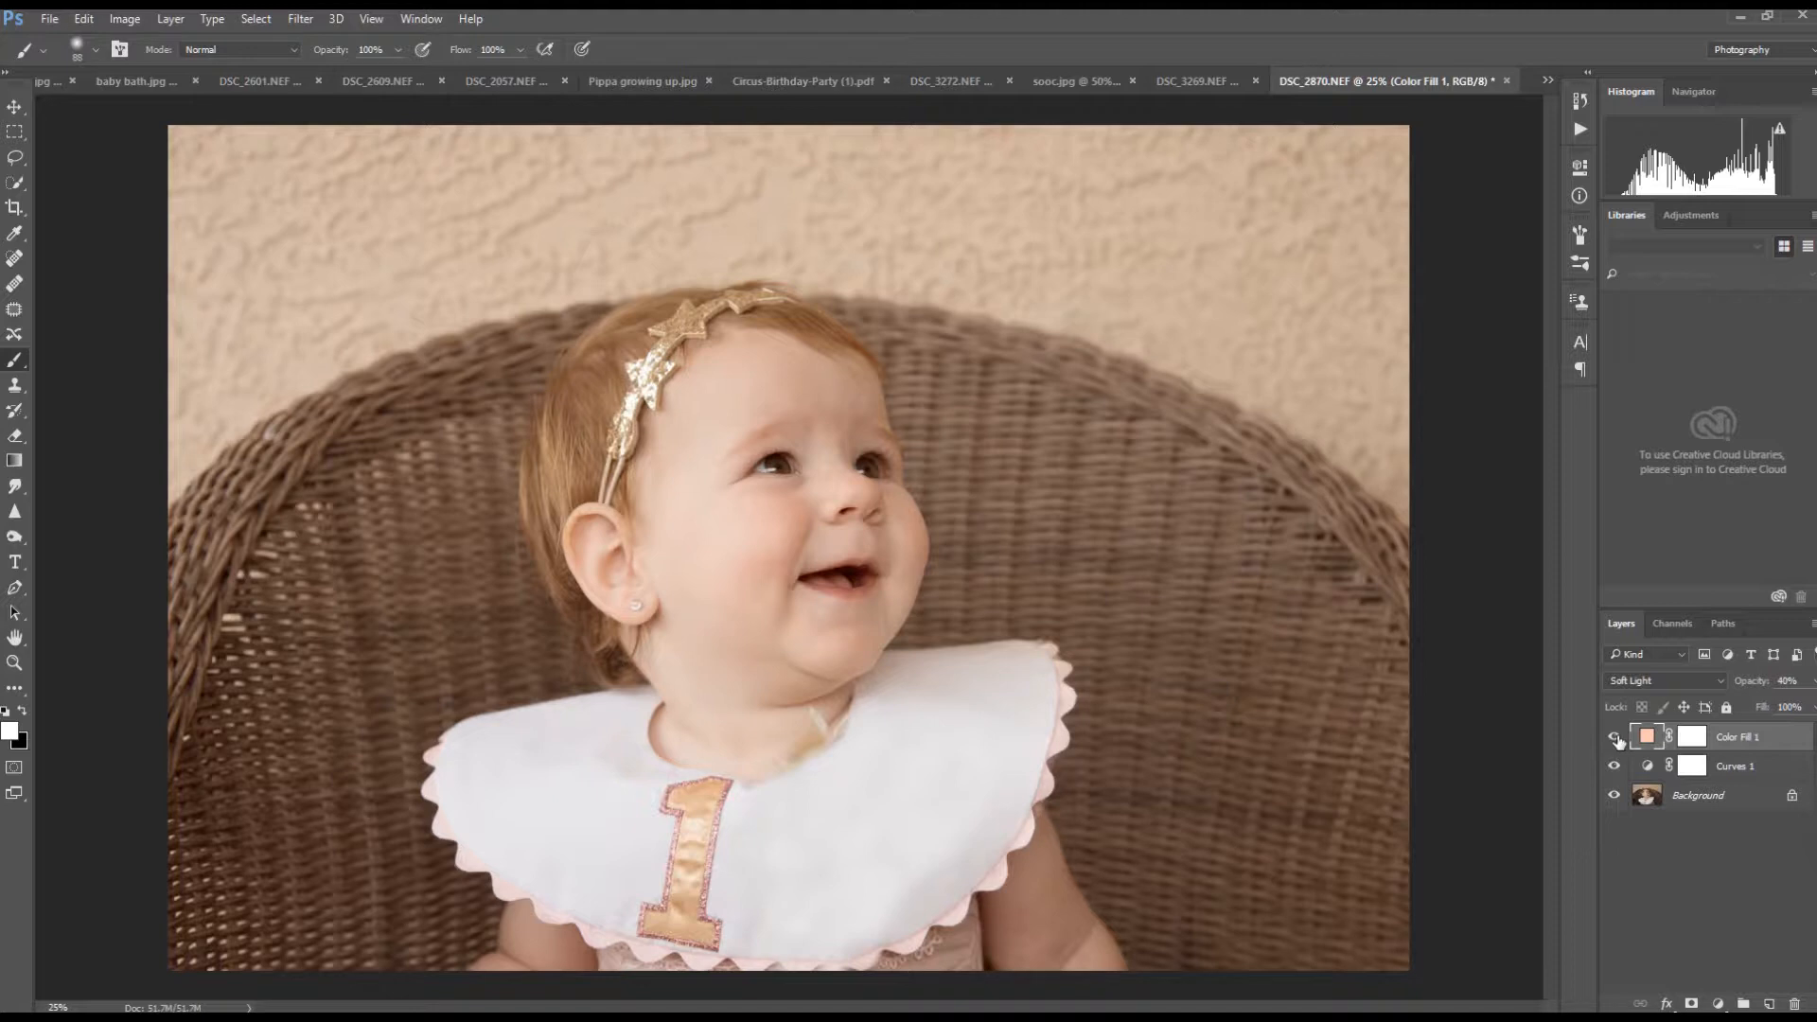
- Invert the colour fill layer's mask and paint white with a larger soft brush over the baby's face and arms
{"action": "left_click", "coordinate": [1692, 737]}
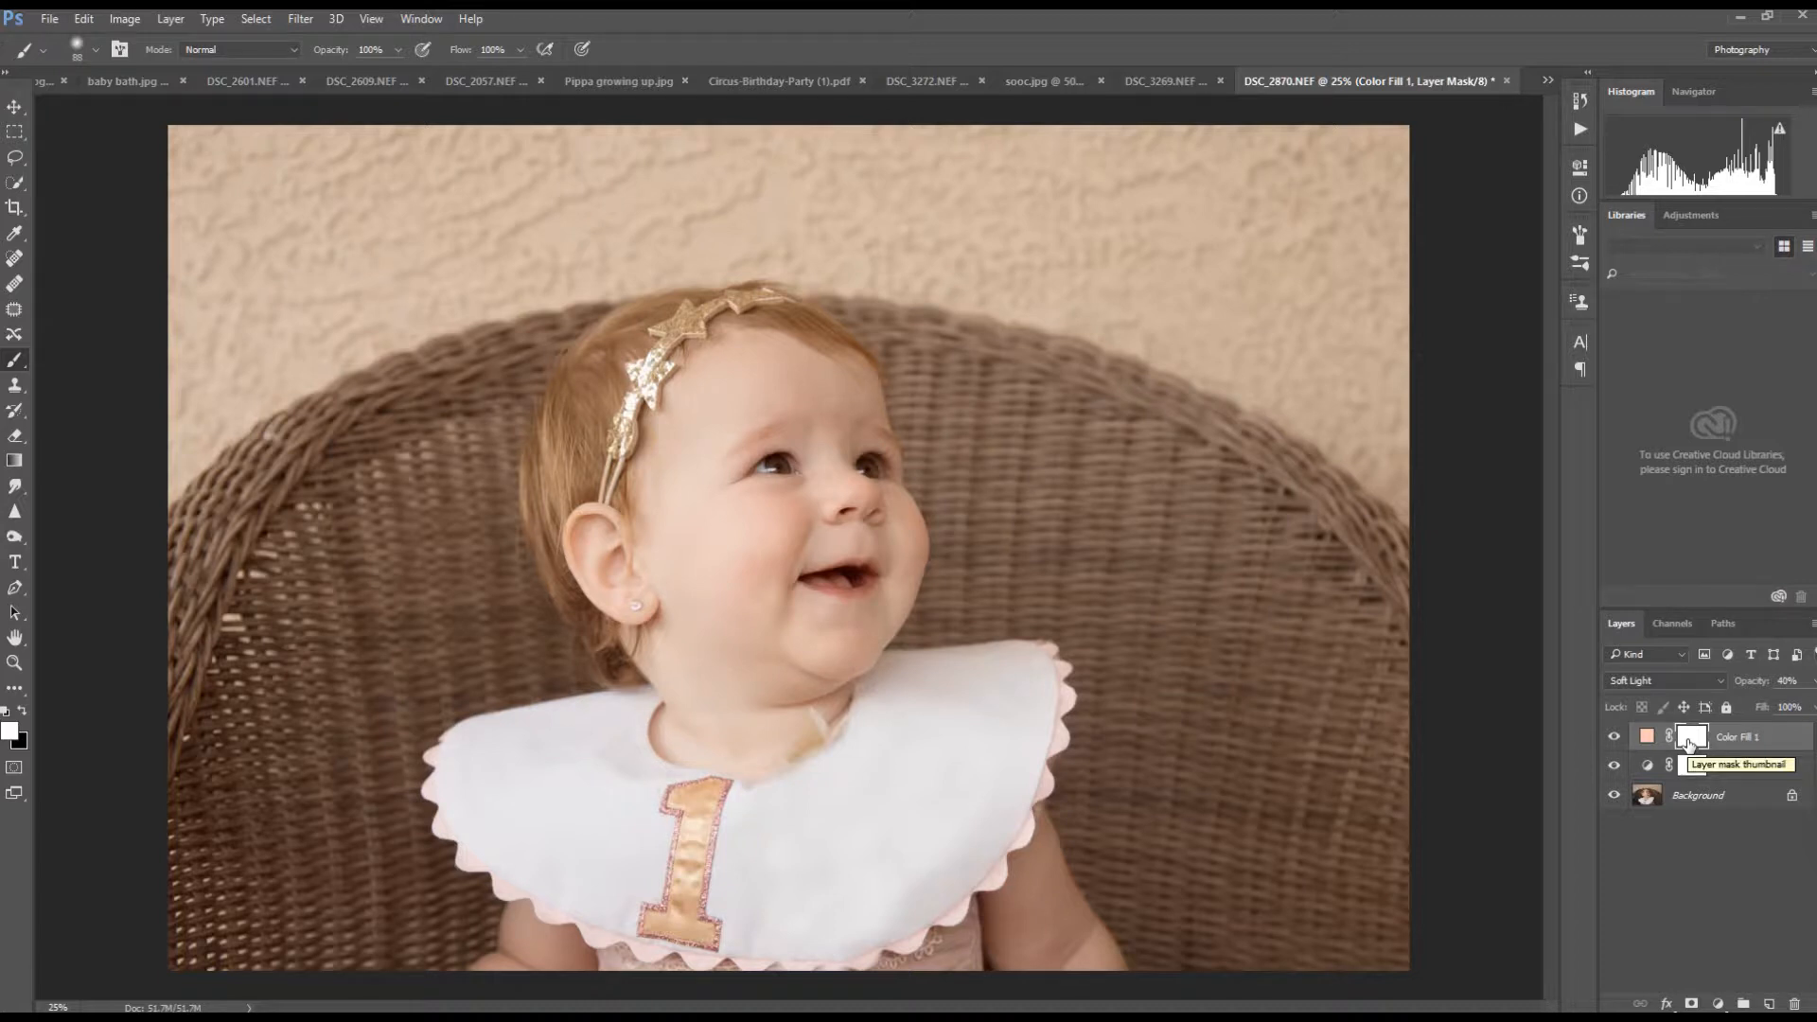
{"action": "key", "text": "ctrl+i"}
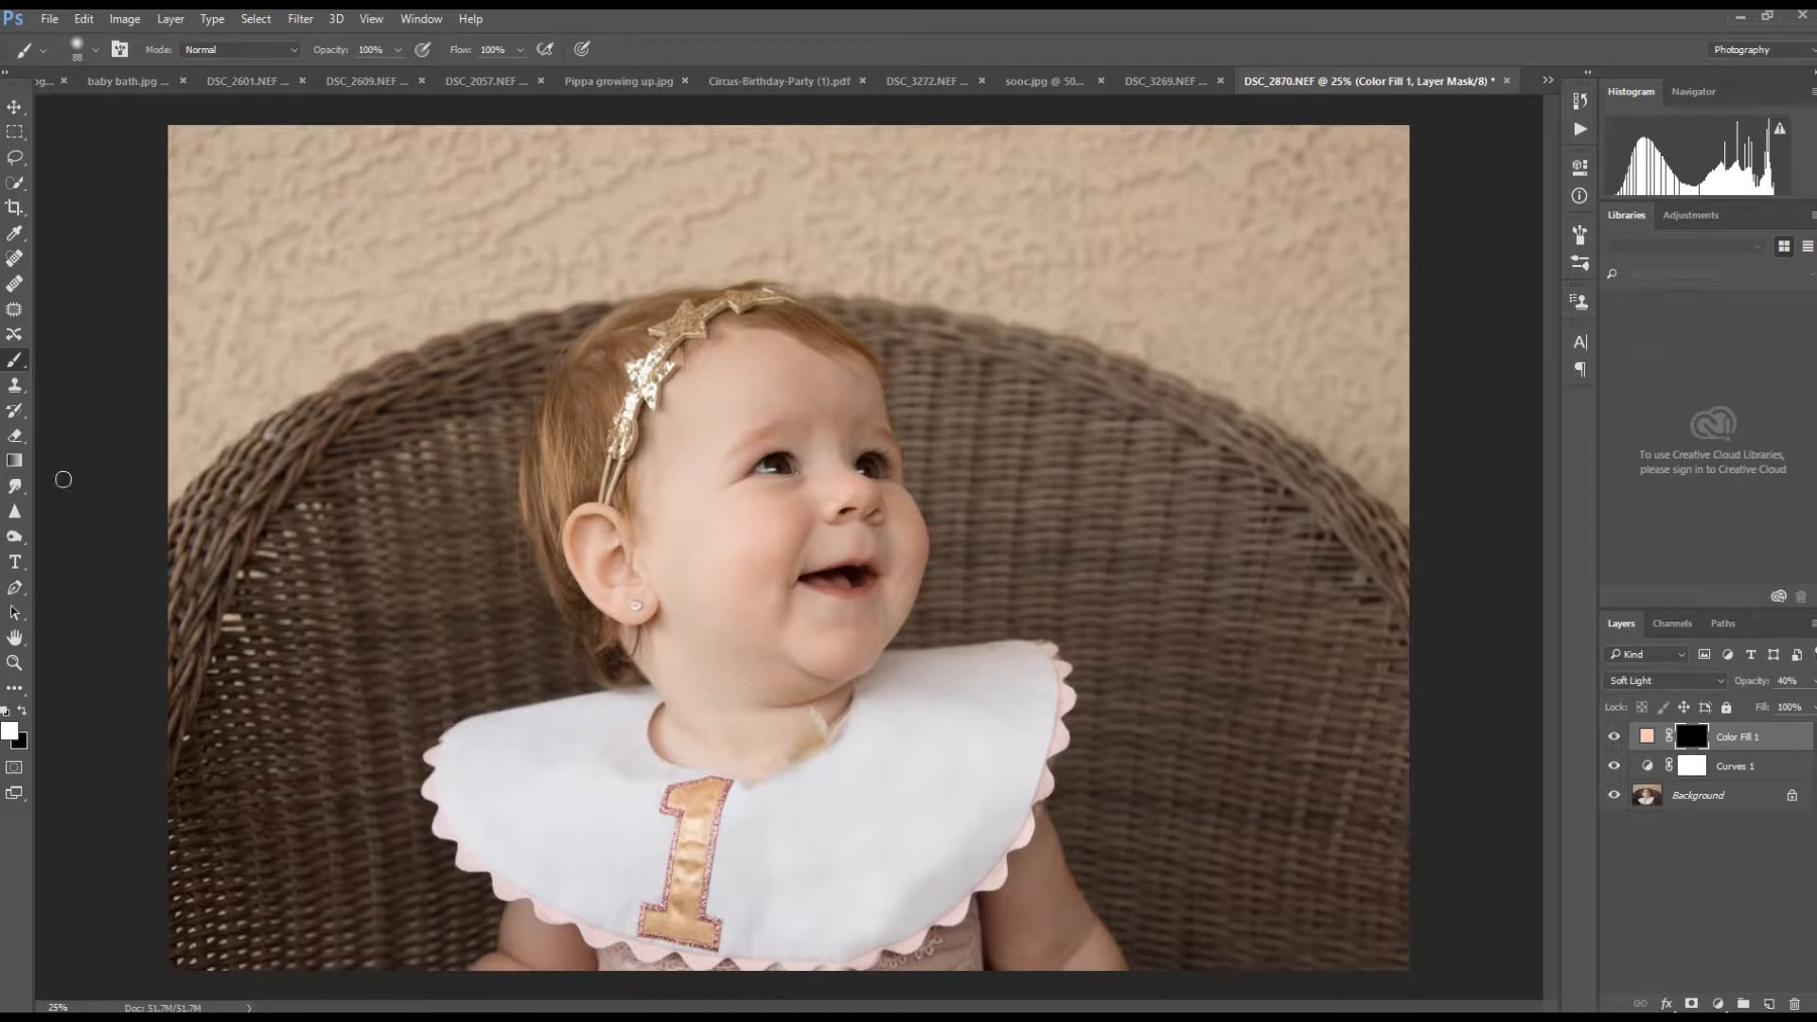
{"action": "left_click", "coordinate": [95, 51]}
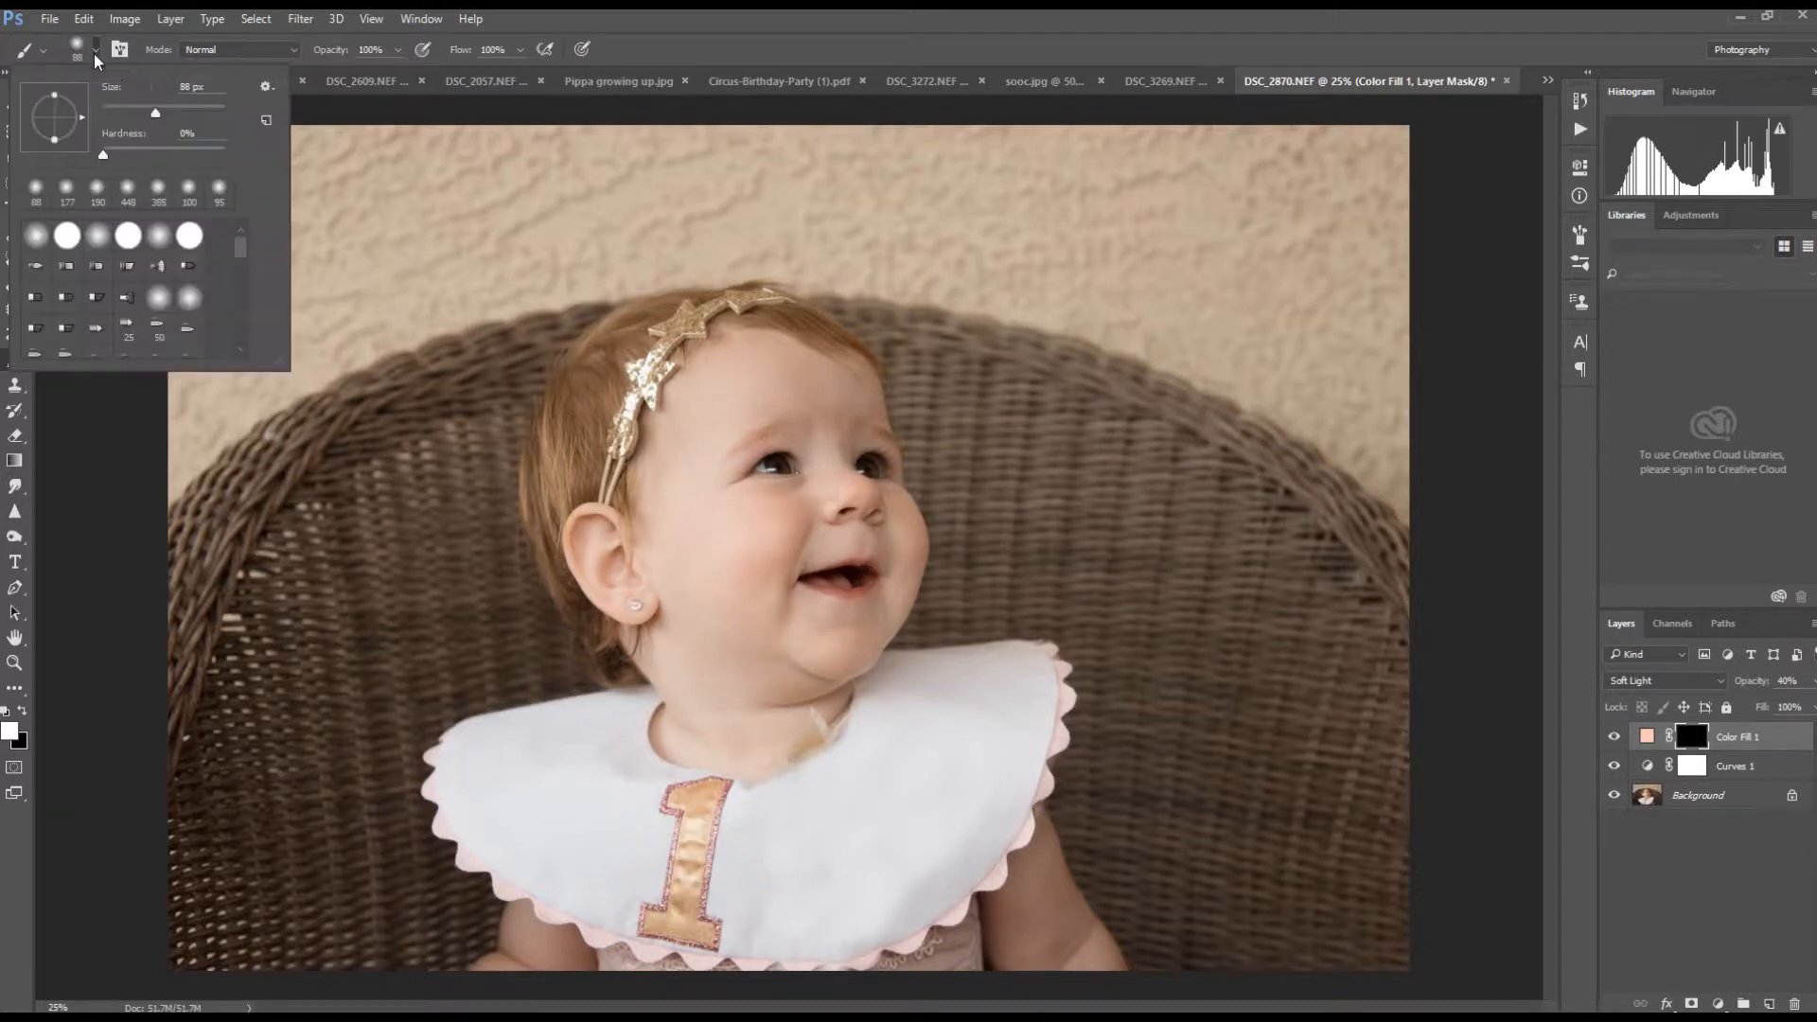
{"action": "left_click", "coordinate": [190, 113]}
{"action": "mouse_move", "coordinate": [647, 552]}
{"action": "left_mouse_down"}
{"action": "mouse_move", "coordinate": [614, 575]}
{"action": "mouse_move", "coordinate": [600, 534]}
{"action": "left_mouse_up"}
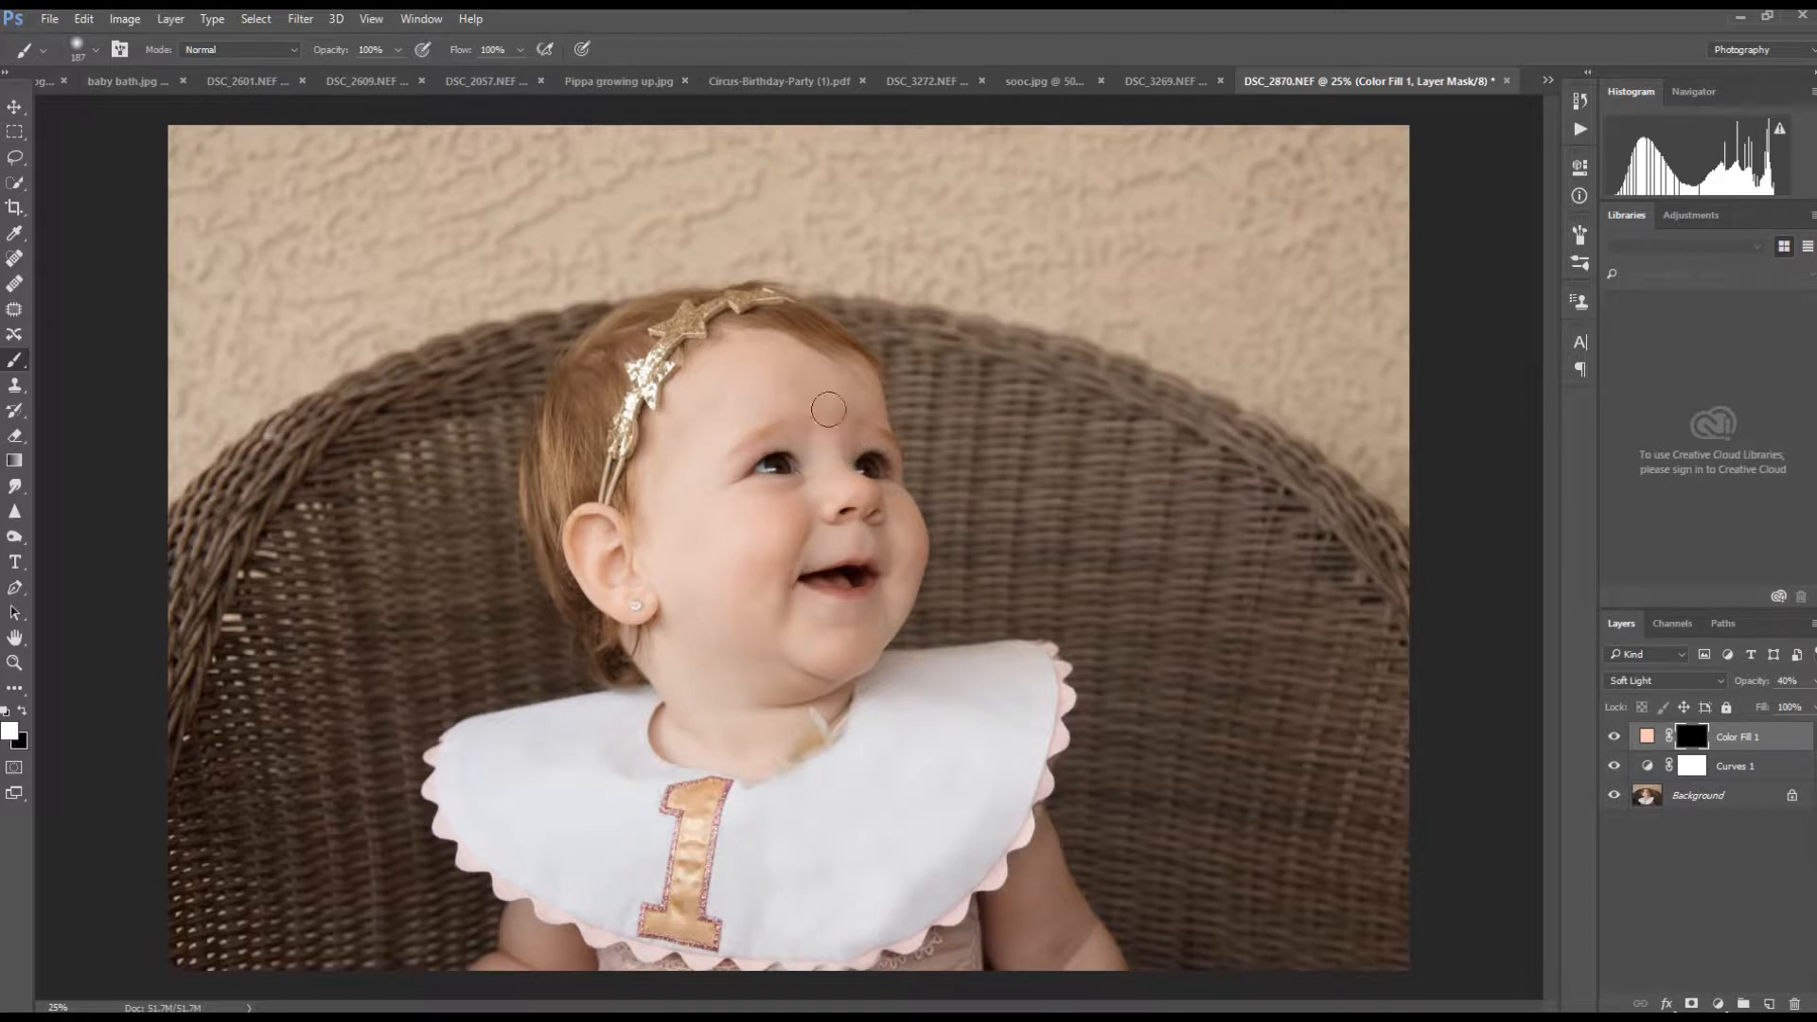
{"action": "mouse_move", "coordinate": [743, 509]}
{"action": "left_mouse_down"}
{"action": "mouse_move", "coordinate": [814, 500]}
{"action": "mouse_move", "coordinate": [835, 468]}
{"action": "mouse_move", "coordinate": [897, 518]}
{"action": "mouse_move", "coordinate": [902, 550]}
{"action": "mouse_move", "coordinate": [776, 569]}
{"action": "mouse_move", "coordinate": [868, 608]}
{"action": "mouse_move", "coordinate": [859, 648]}
{"action": "mouse_move", "coordinate": [896, 594]}
{"action": "mouse_move", "coordinate": [789, 728]}
{"action": "mouse_move", "coordinate": [812, 714]}
{"action": "mouse_move", "coordinate": [718, 746]}
{"action": "mouse_move", "coordinate": [679, 713]}
{"action": "mouse_move", "coordinate": [668, 648]}
{"action": "mouse_move", "coordinate": [613, 587]}
{"action": "mouse_move", "coordinate": [615, 533]}
{"action": "mouse_move", "coordinate": [735, 568]}
{"action": "mouse_move", "coordinate": [773, 667]}
{"action": "mouse_move", "coordinate": [791, 662]}
{"action": "mouse_move", "coordinate": [759, 543]}
{"action": "mouse_move", "coordinate": [787, 556]}
{"action": "mouse_move", "coordinate": [792, 588]}
{"action": "mouse_move", "coordinate": [847, 599]}
{"action": "mouse_move", "coordinate": [782, 590]}
{"action": "mouse_move", "coordinate": [794, 599]}
{"action": "mouse_move", "coordinate": [779, 552]}
{"action": "mouse_move", "coordinate": [664, 566]}
{"action": "mouse_move", "coordinate": [640, 528]}
{"action": "mouse_move", "coordinate": [767, 535]}
{"action": "mouse_move", "coordinate": [745, 620]}
{"action": "left_mouse_up"}
{"action": "mouse_move", "coordinate": [589, 931]}
{"action": "left_mouse_down"}
{"action": "mouse_move", "coordinate": [521, 962]}
{"action": "mouse_move", "coordinate": [529, 924]}
{"action": "mouse_move", "coordinate": [506, 969]}
{"action": "mouse_move", "coordinate": [542, 942]}
{"action": "mouse_move", "coordinate": [578, 974]}
{"action": "left_mouse_up"}
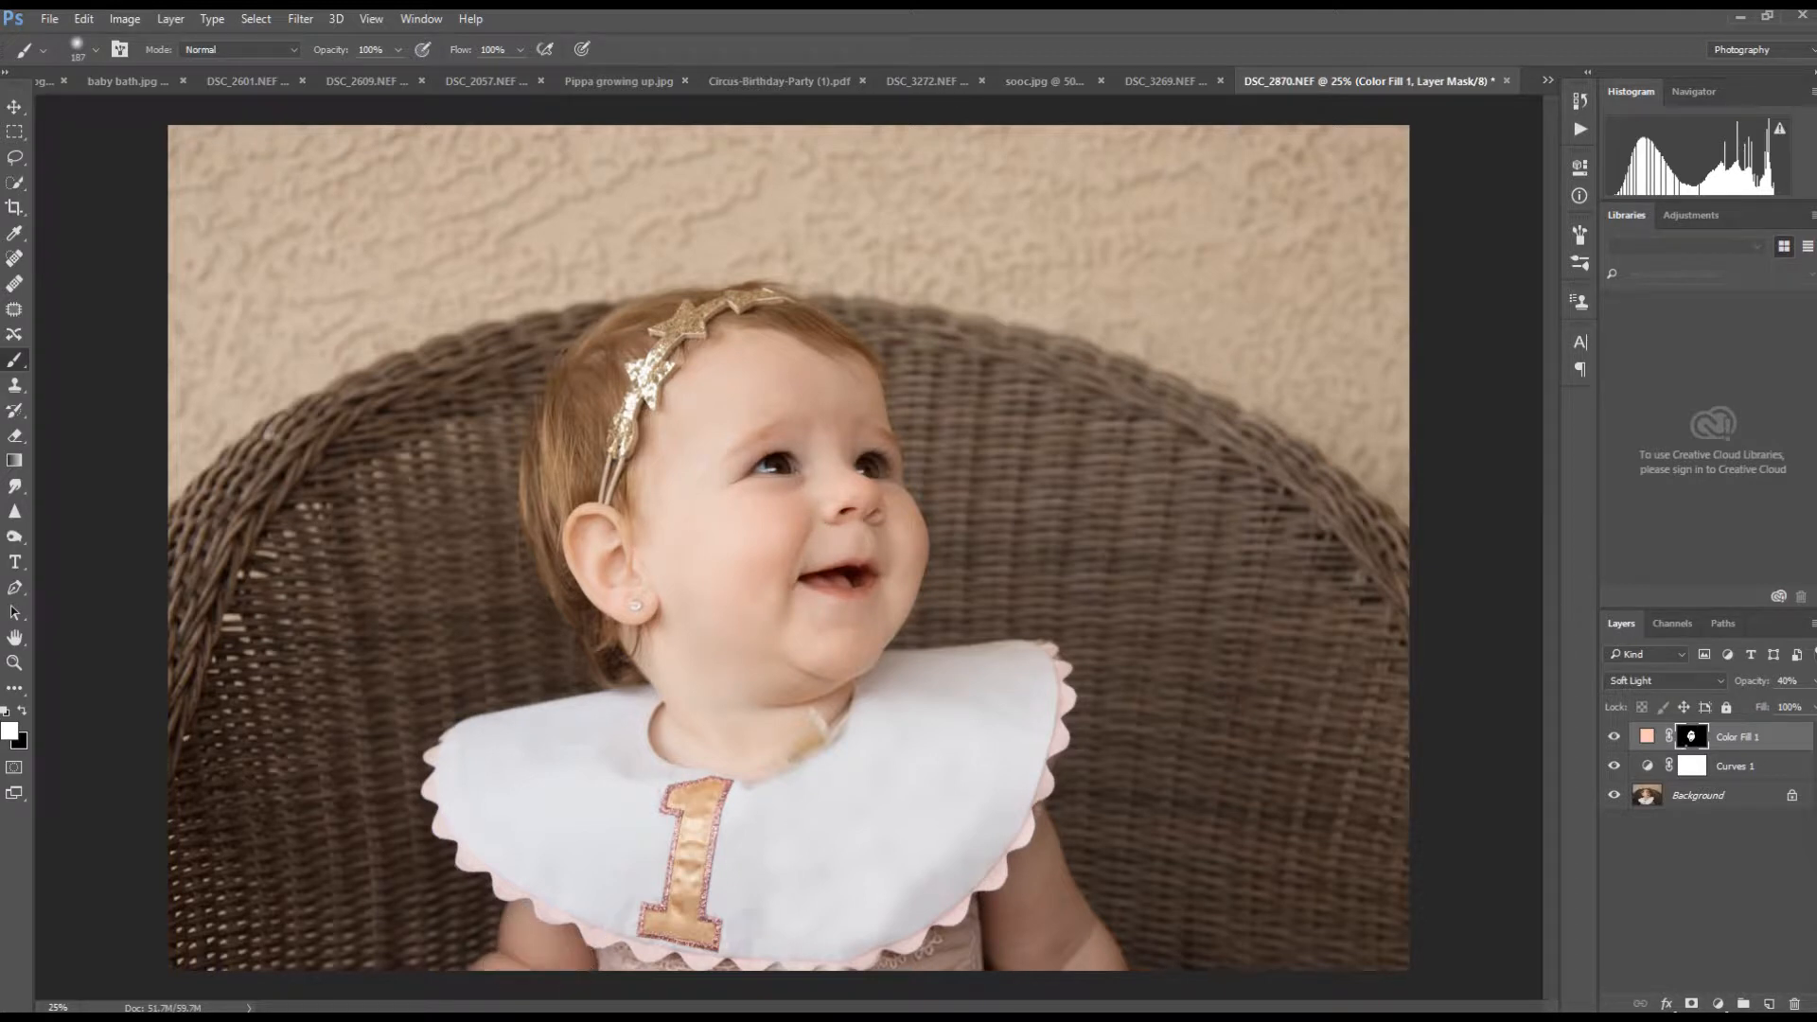
{"action": "mouse_move", "coordinate": [1008, 912]}
{"action": "left_mouse_down"}
{"action": "mouse_move", "coordinate": [1044, 965]}
{"action": "mouse_move", "coordinate": [1041, 882]}
{"action": "mouse_move", "coordinate": [1025, 900]}
{"action": "mouse_move", "coordinate": [1043, 871]}
{"action": "mouse_move", "coordinate": [1099, 958]}
{"action": "mouse_move", "coordinate": [1040, 873]}
{"action": "left_mouse_up"}
{"action": "left_click_drag", "start_coordinate": [500, 935], "coordinate": [552, 956]}
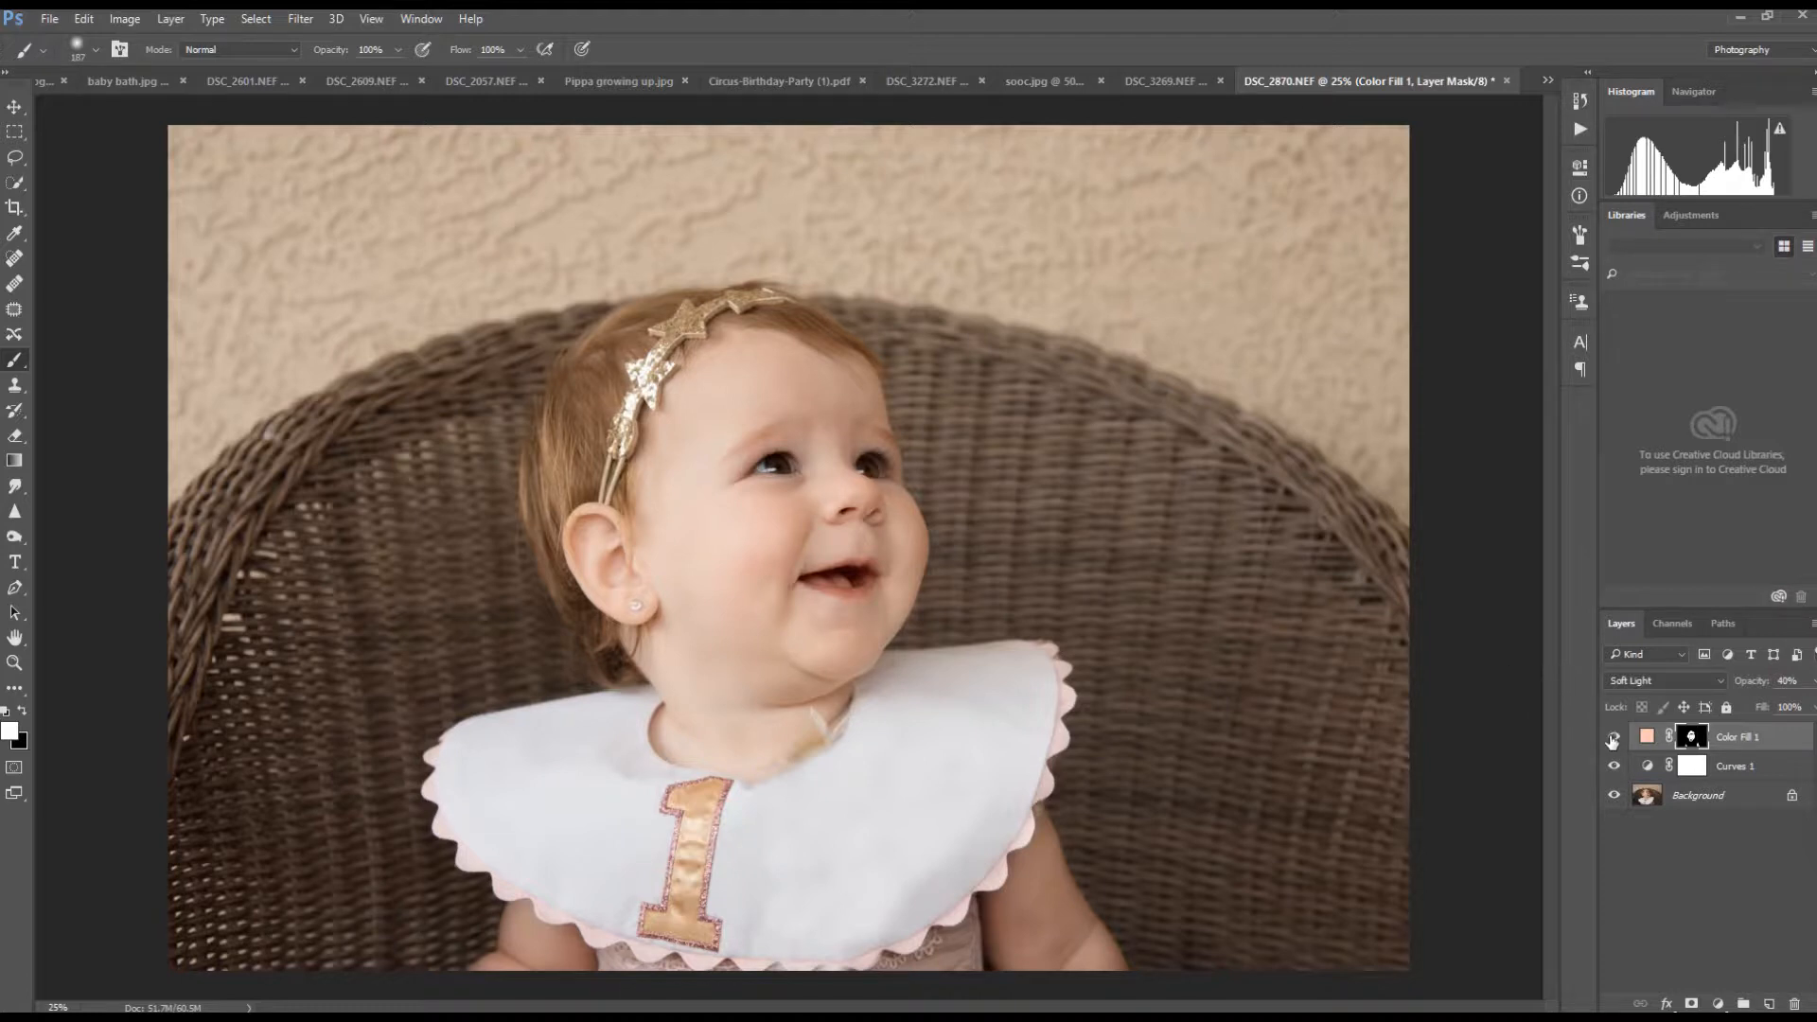
- Compare the photo with the colour fill and Curves layers each hidden and shown to judge their effect on the skin and exposure
{"action": "left_click", "coordinate": [1614, 737]}
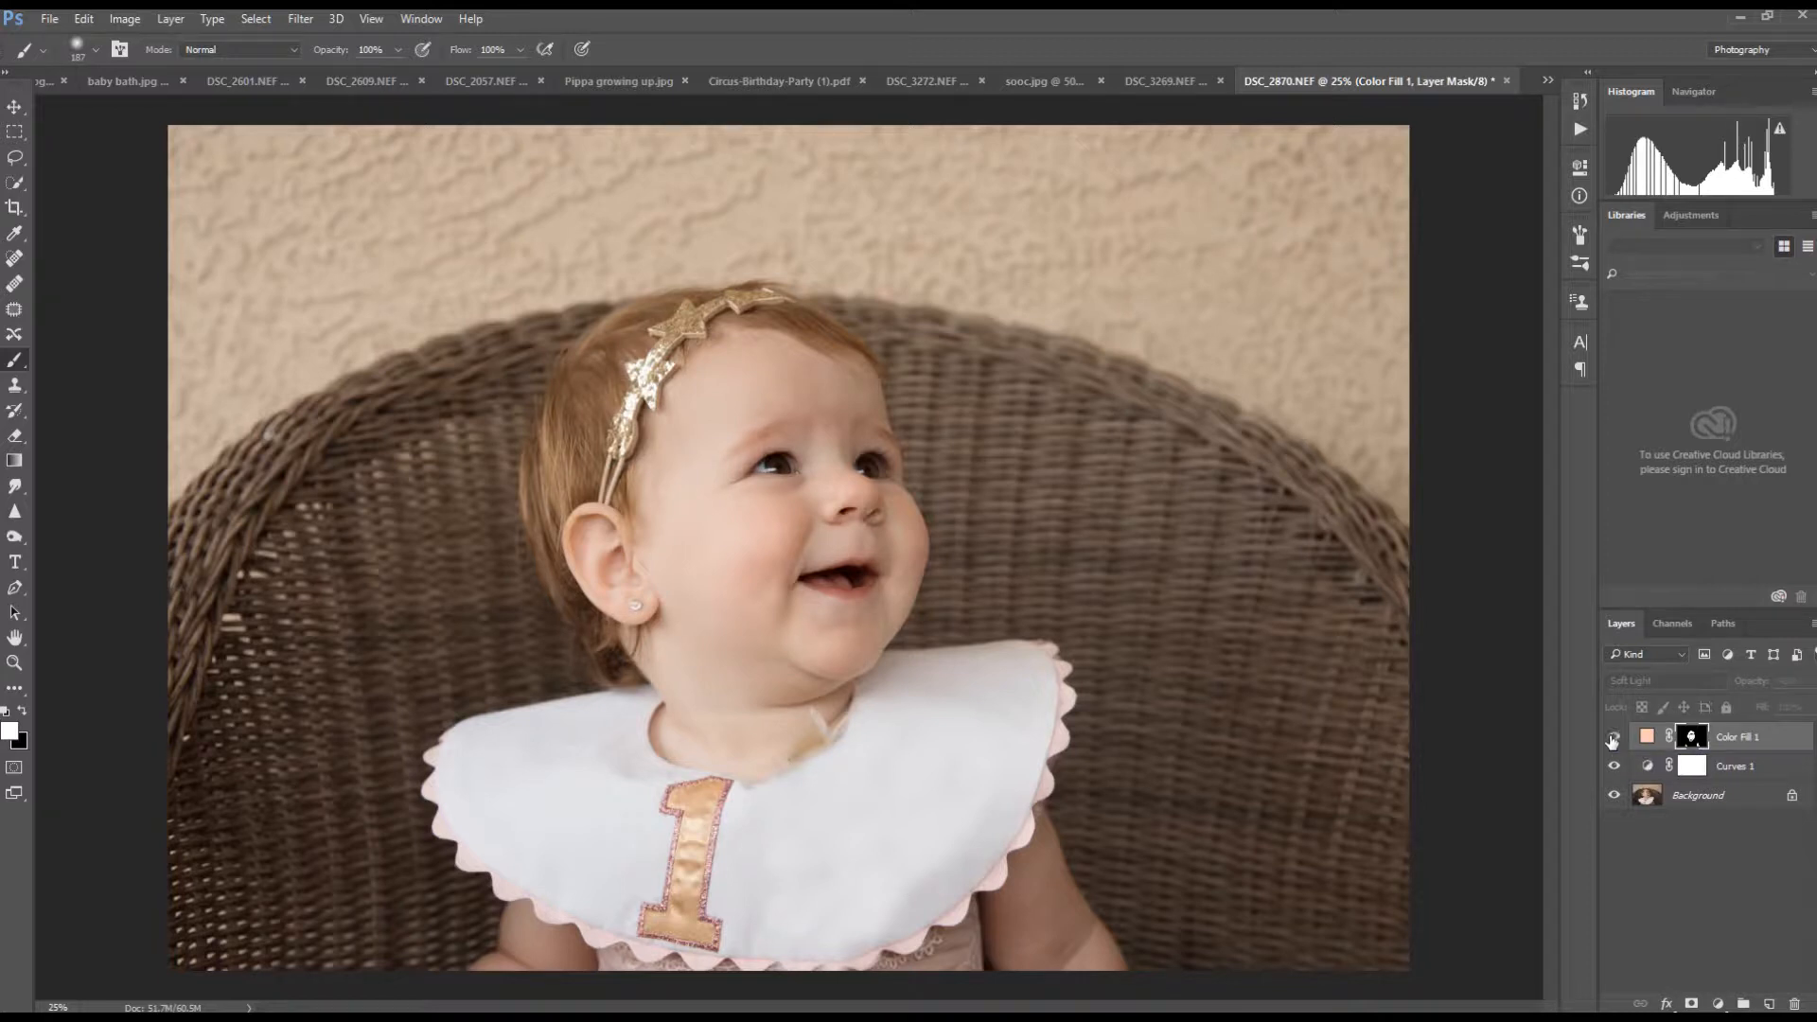
{"action": "left_click", "coordinate": [1614, 737]}
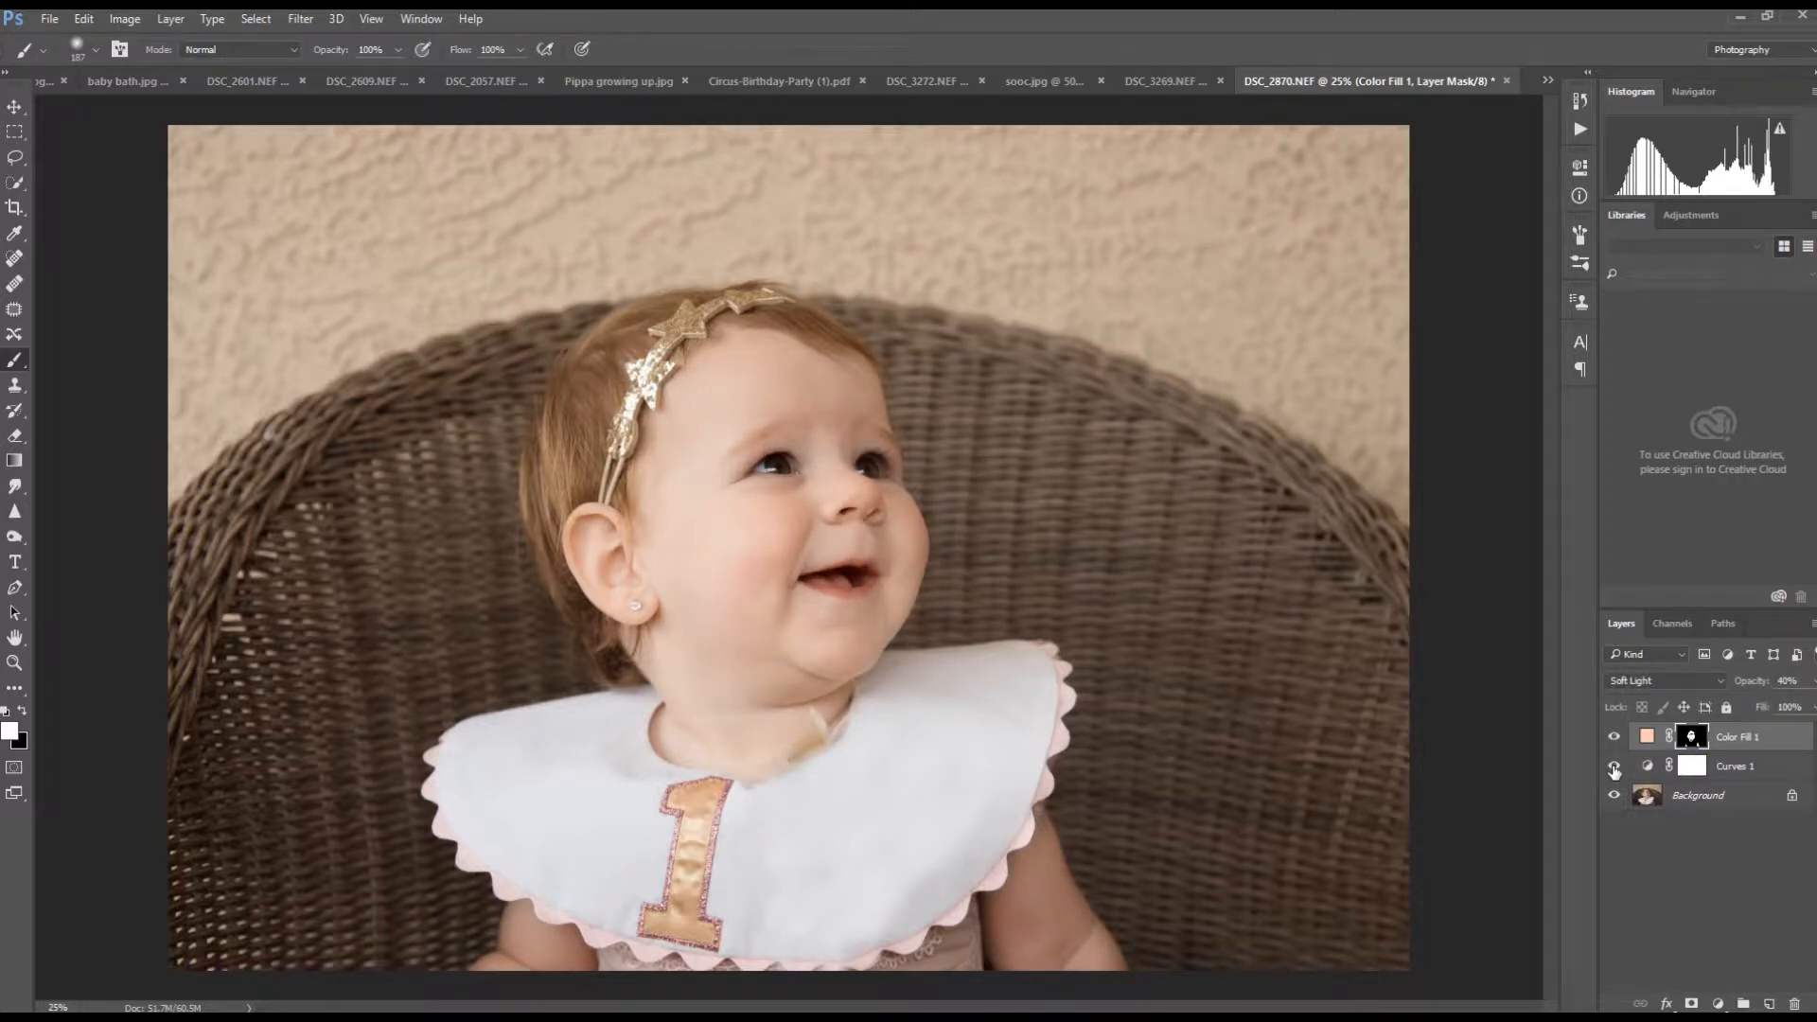
{"action": "left_click", "coordinate": [1614, 769]}
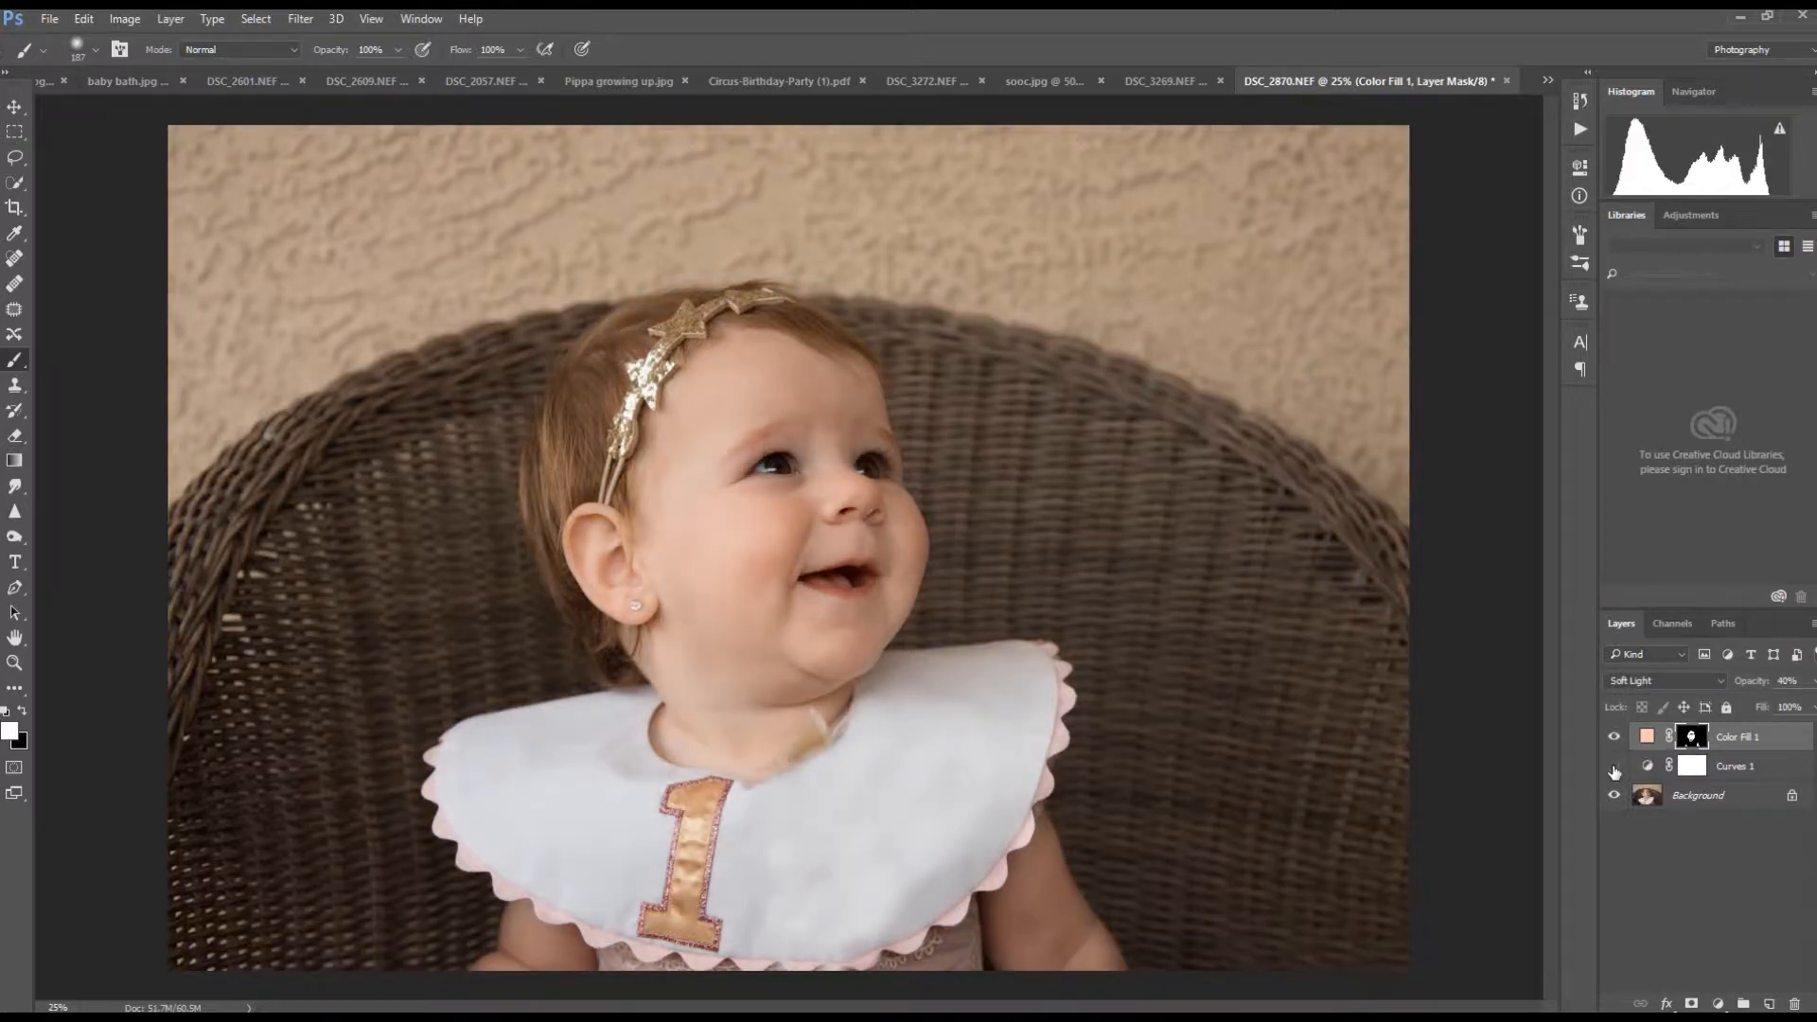
{"action": "left_click", "coordinate": [1613, 768]}
{"action": "left_click", "coordinate": [1614, 768]}
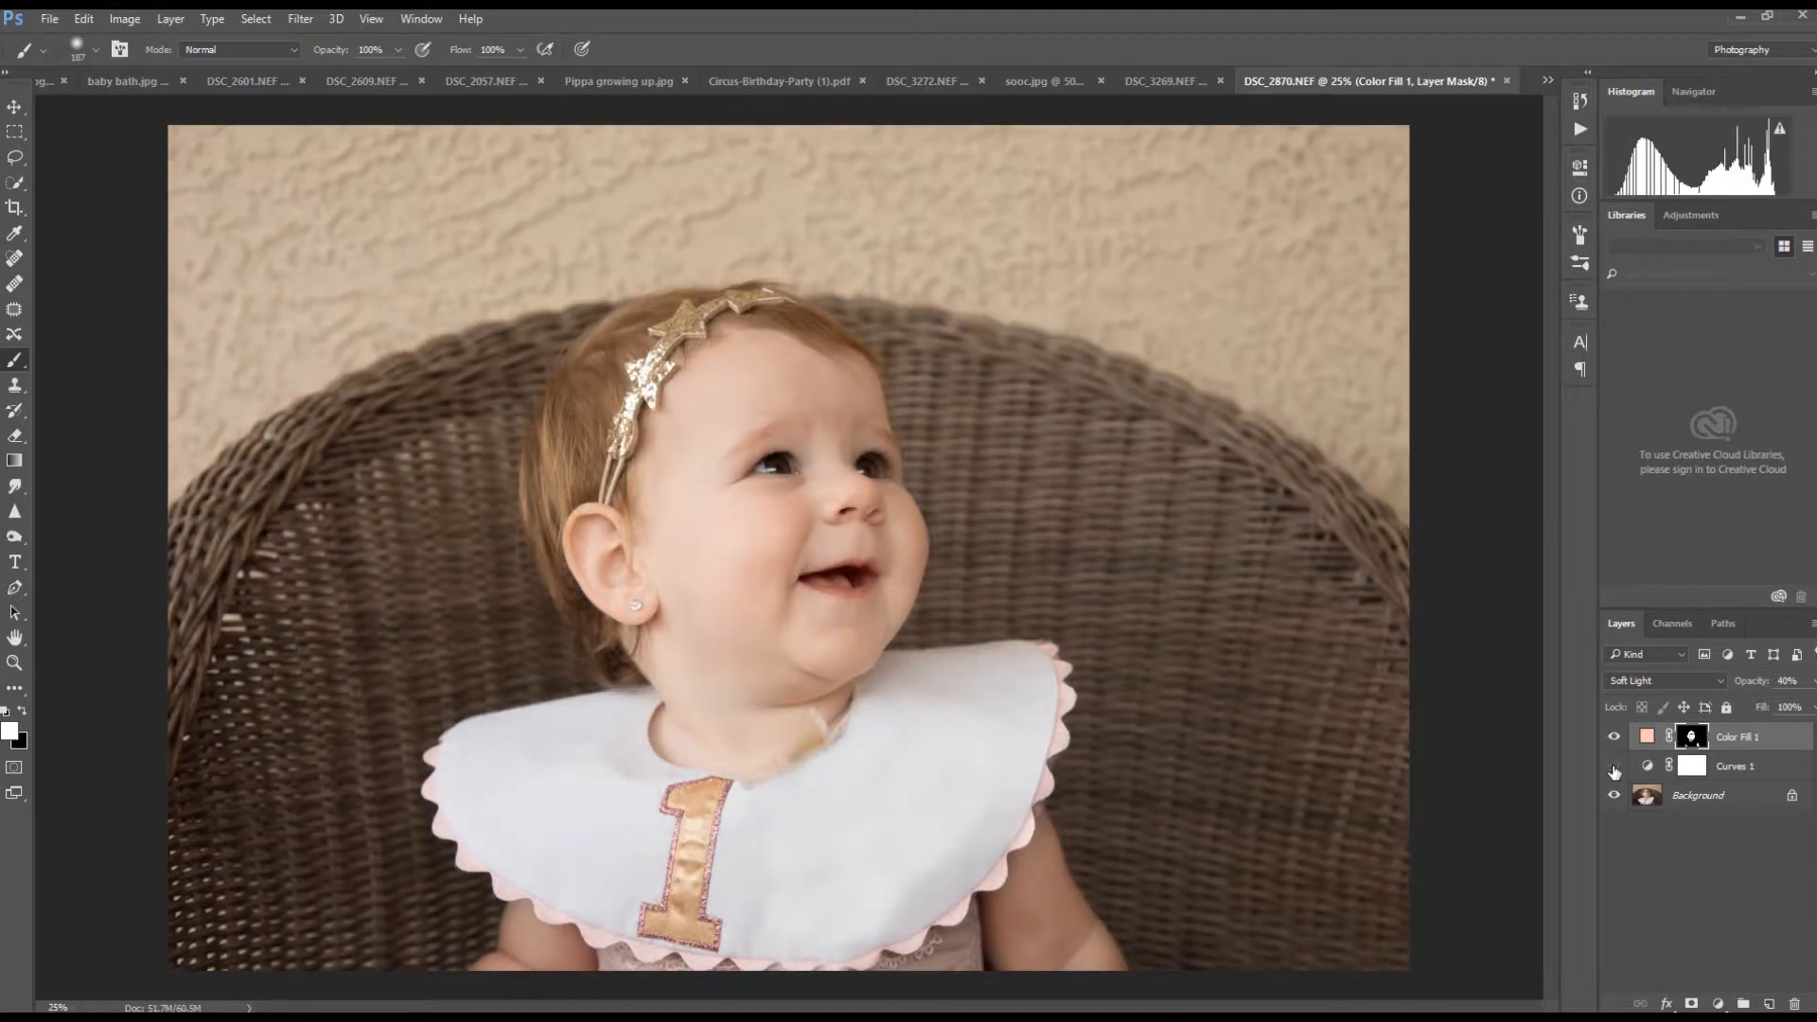
{"action": "left_click", "coordinate": [1614, 769]}
{"action": "left_click", "coordinate": [1615, 738]}
{"action": "left_click", "coordinate": [1616, 738]}
{"action": "left_click", "coordinate": [1617, 768]}
{"action": "left_click", "coordinate": [1616, 768]}
{"action": "left_click", "coordinate": [1616, 738]}
{"action": "left_click", "coordinate": [1616, 738]}
{"action": "left_click", "coordinate": [1615, 772]}
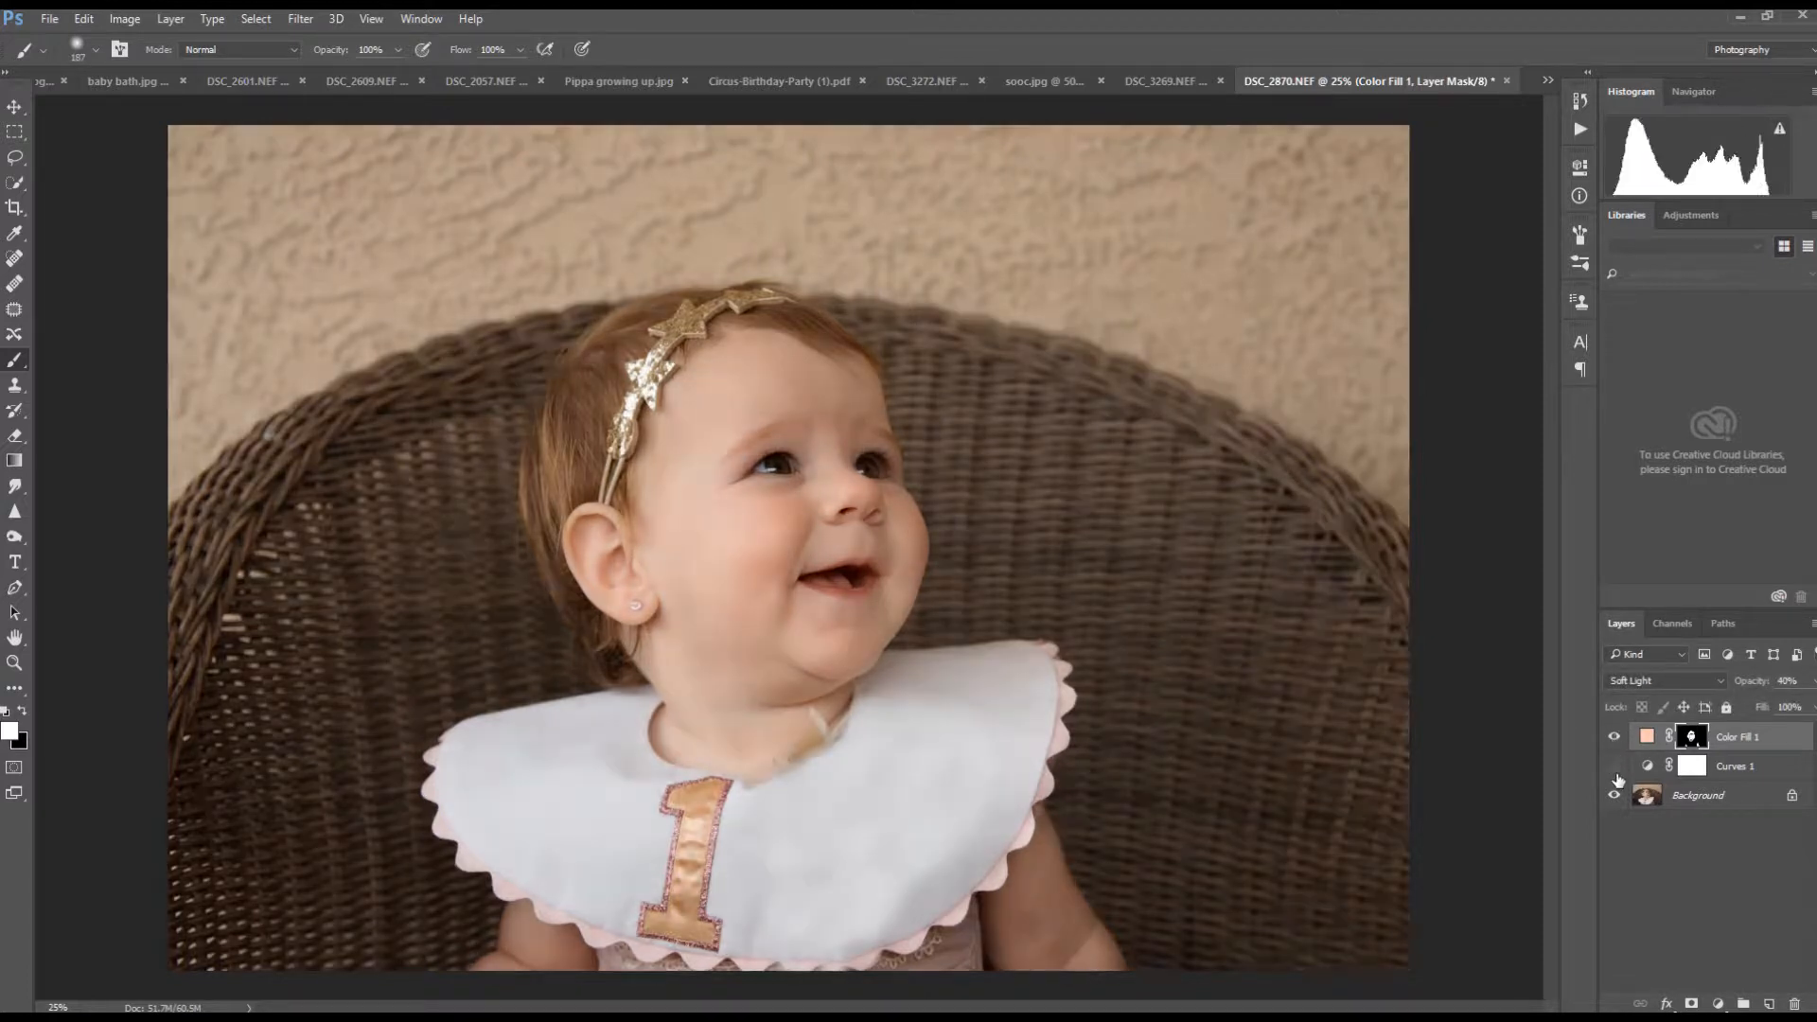
{"action": "left_click", "coordinate": [1615, 769]}
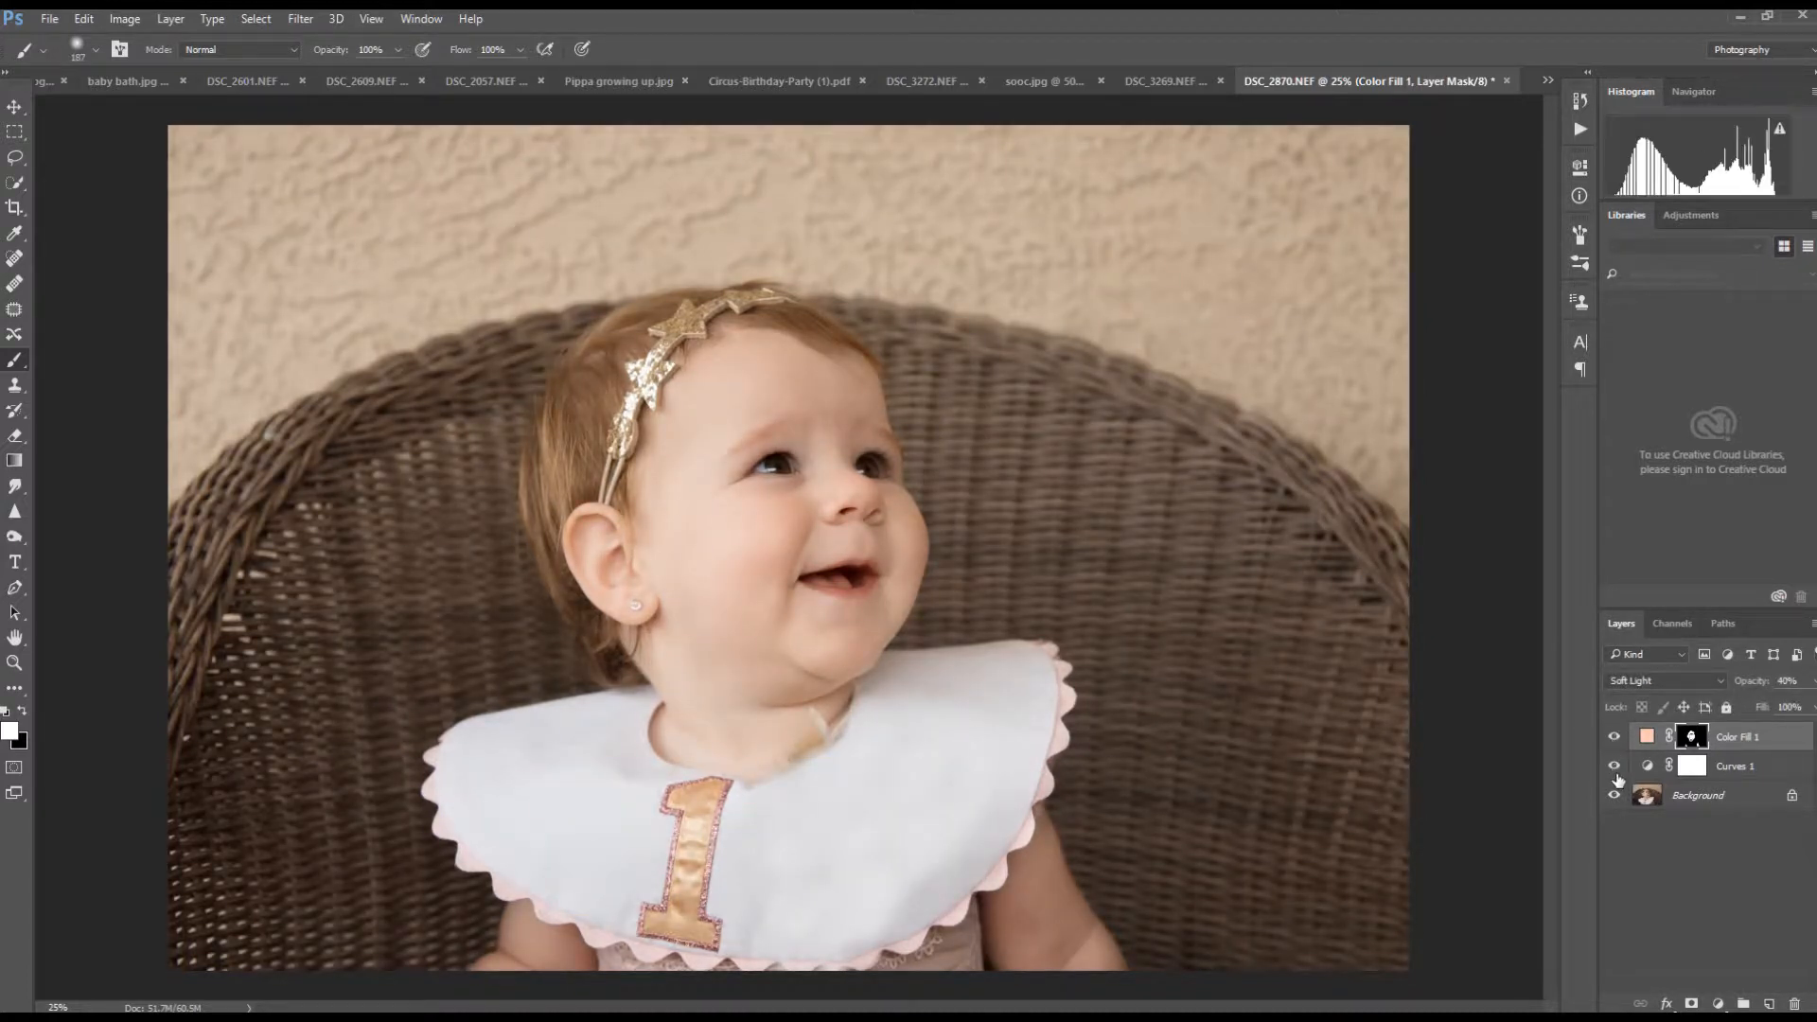
{"action": "left_click", "coordinate": [1616, 767]}
{"action": "left_click", "coordinate": [1615, 767]}
{"action": "left_click", "coordinate": [1616, 767]}
{"action": "left_click", "coordinate": [1616, 767]}
{"action": "left_click", "coordinate": [1615, 768]}
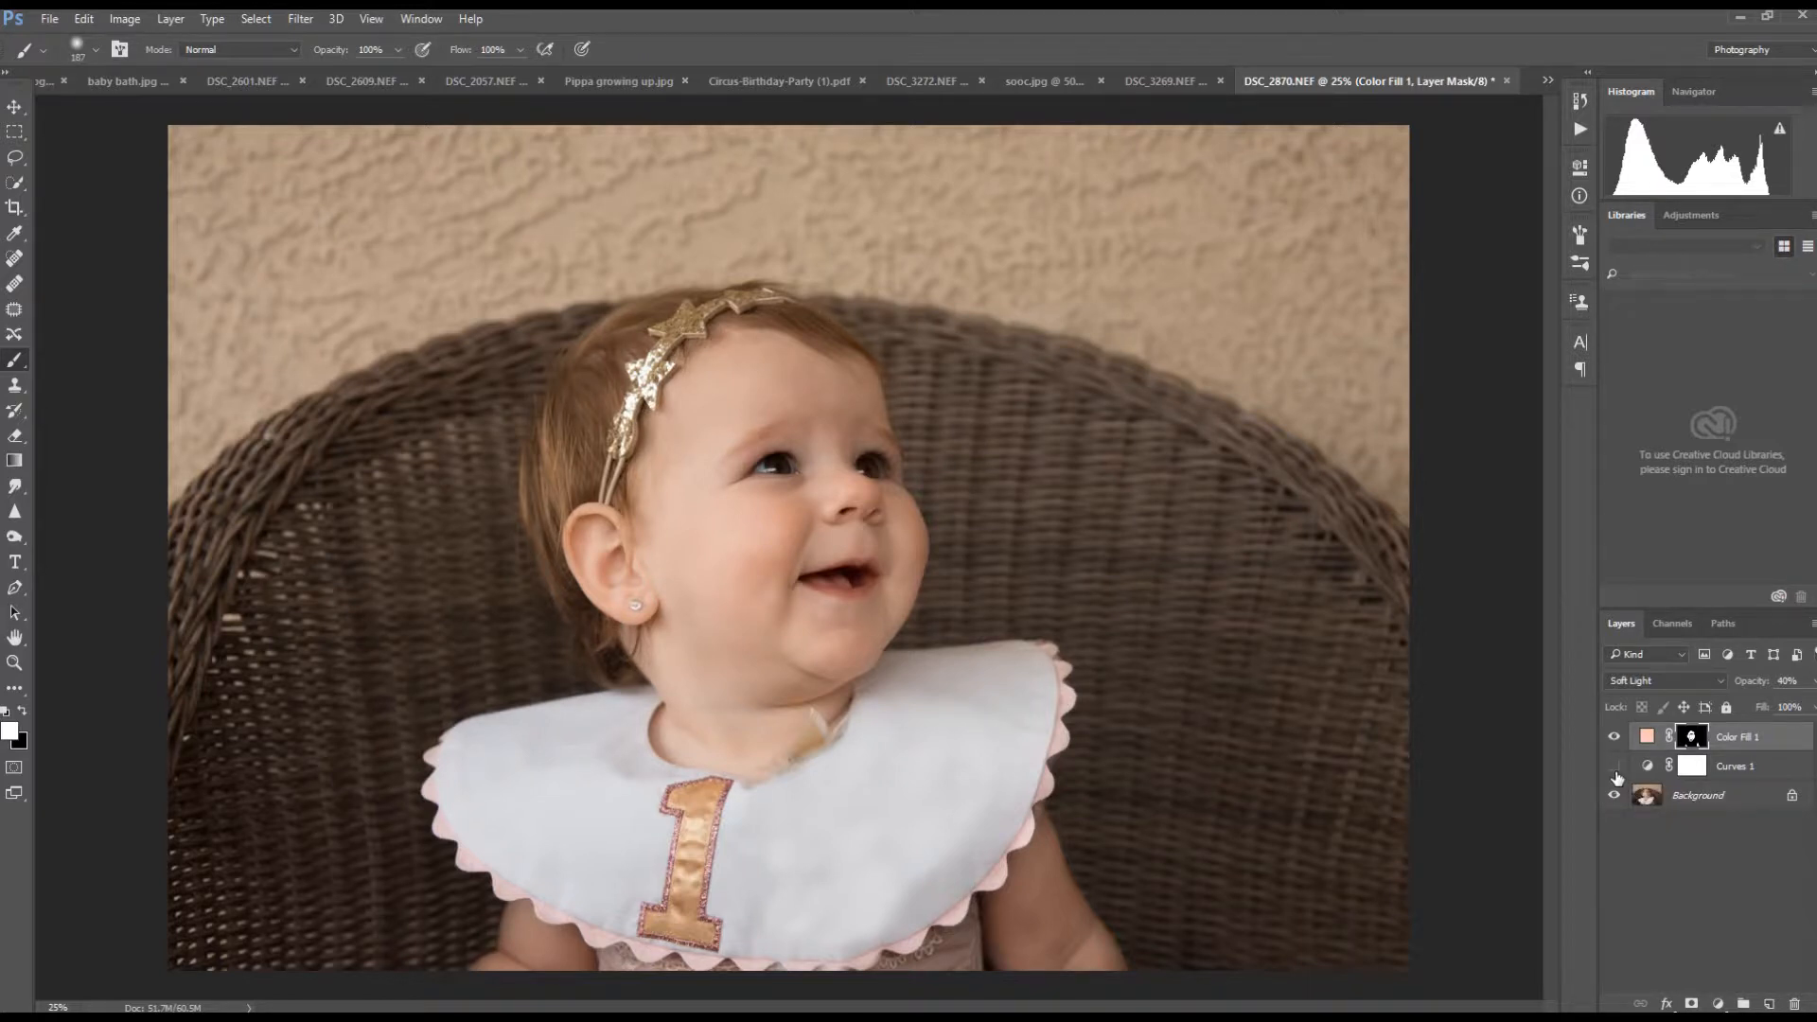
{"action": "left_click", "coordinate": [1615, 772]}
- Paint black with a 448 px soft brush on the Curves layer's mask over the wicker chair and wall around the baby
{"action": "left_click", "coordinate": [1700, 769]}
{"action": "left_click", "coordinate": [1700, 769]}
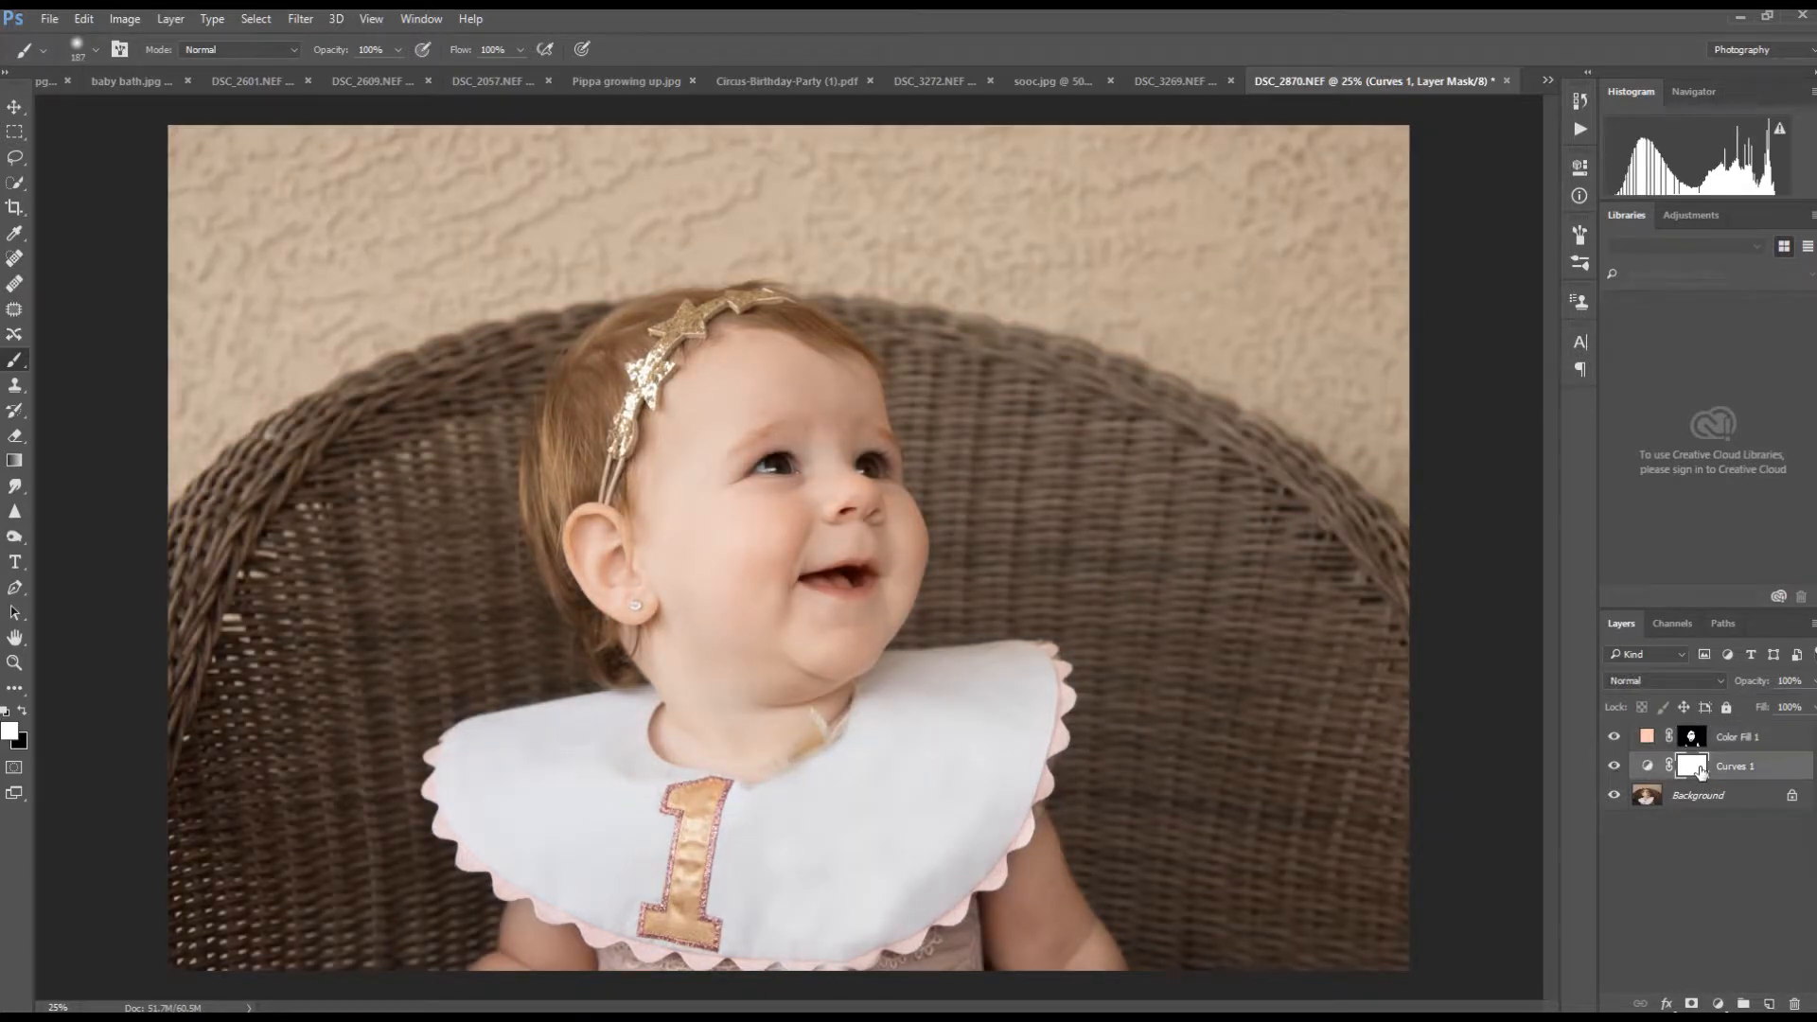
{"action": "left_click", "coordinate": [24, 712]}
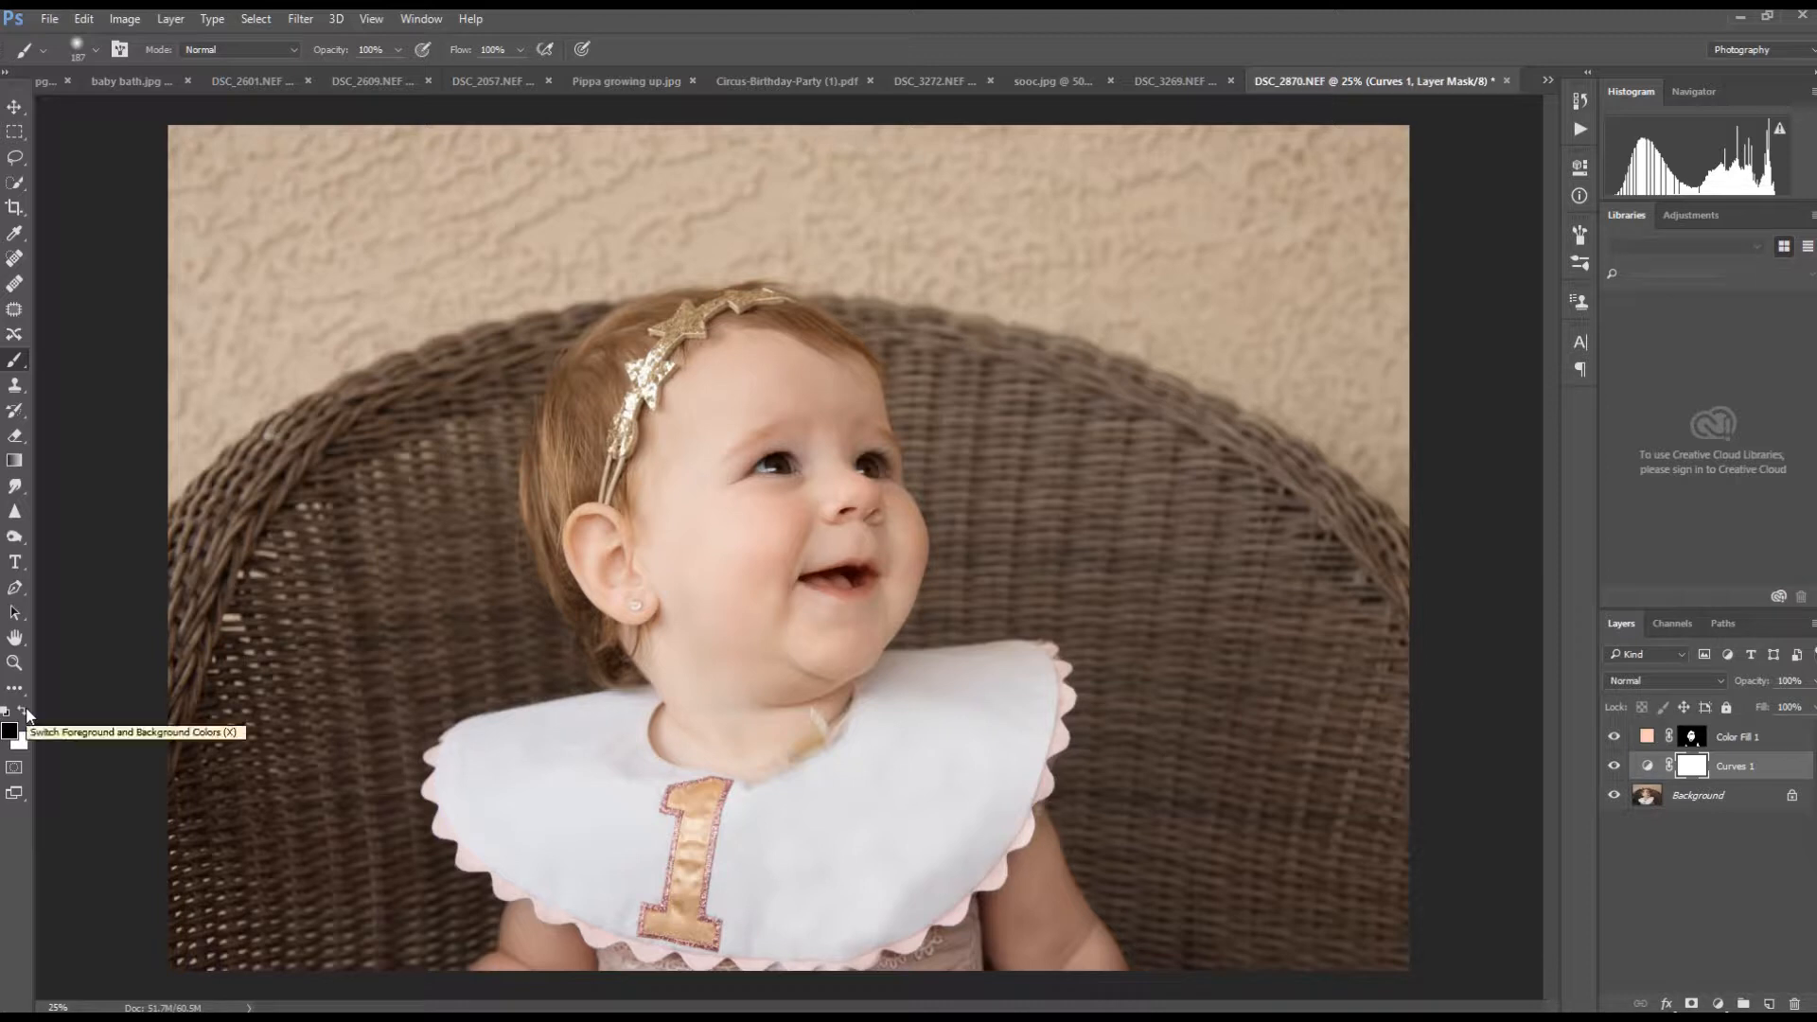
{"action": "left_click", "coordinate": [23, 713]}
{"action": "left_click", "coordinate": [23, 713]}
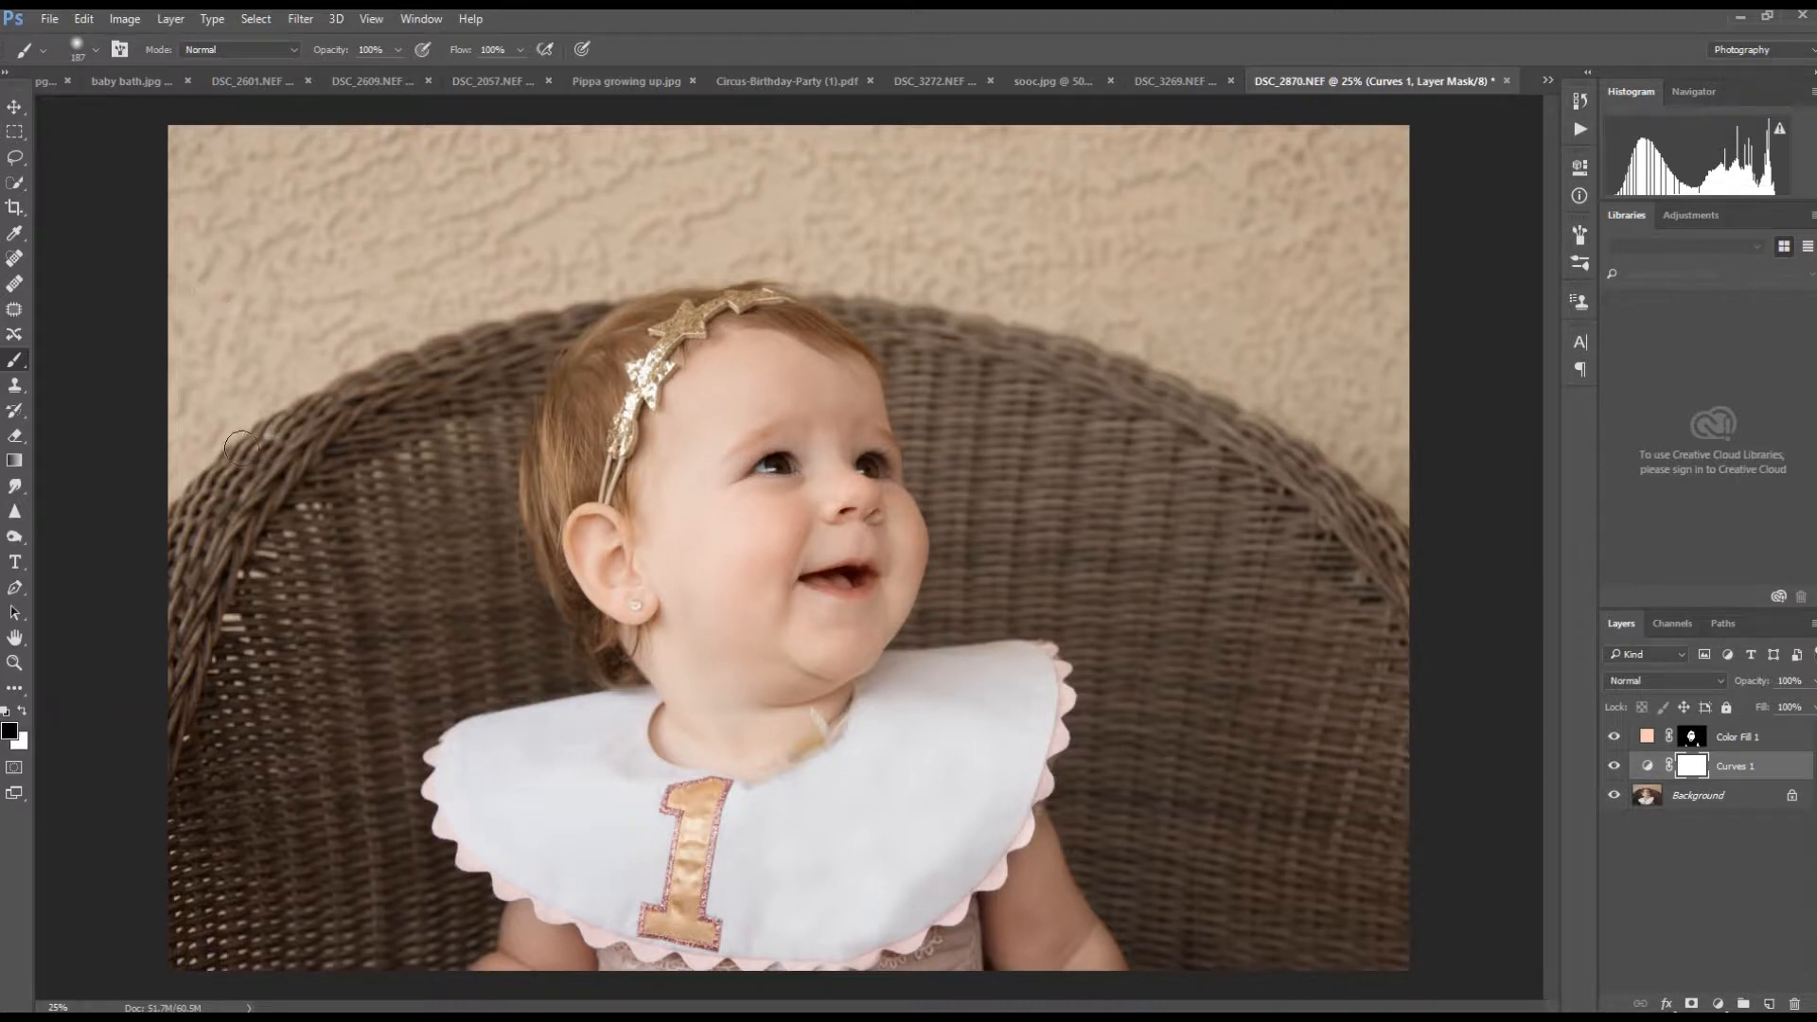
{"action": "left_click", "coordinate": [98, 51]}
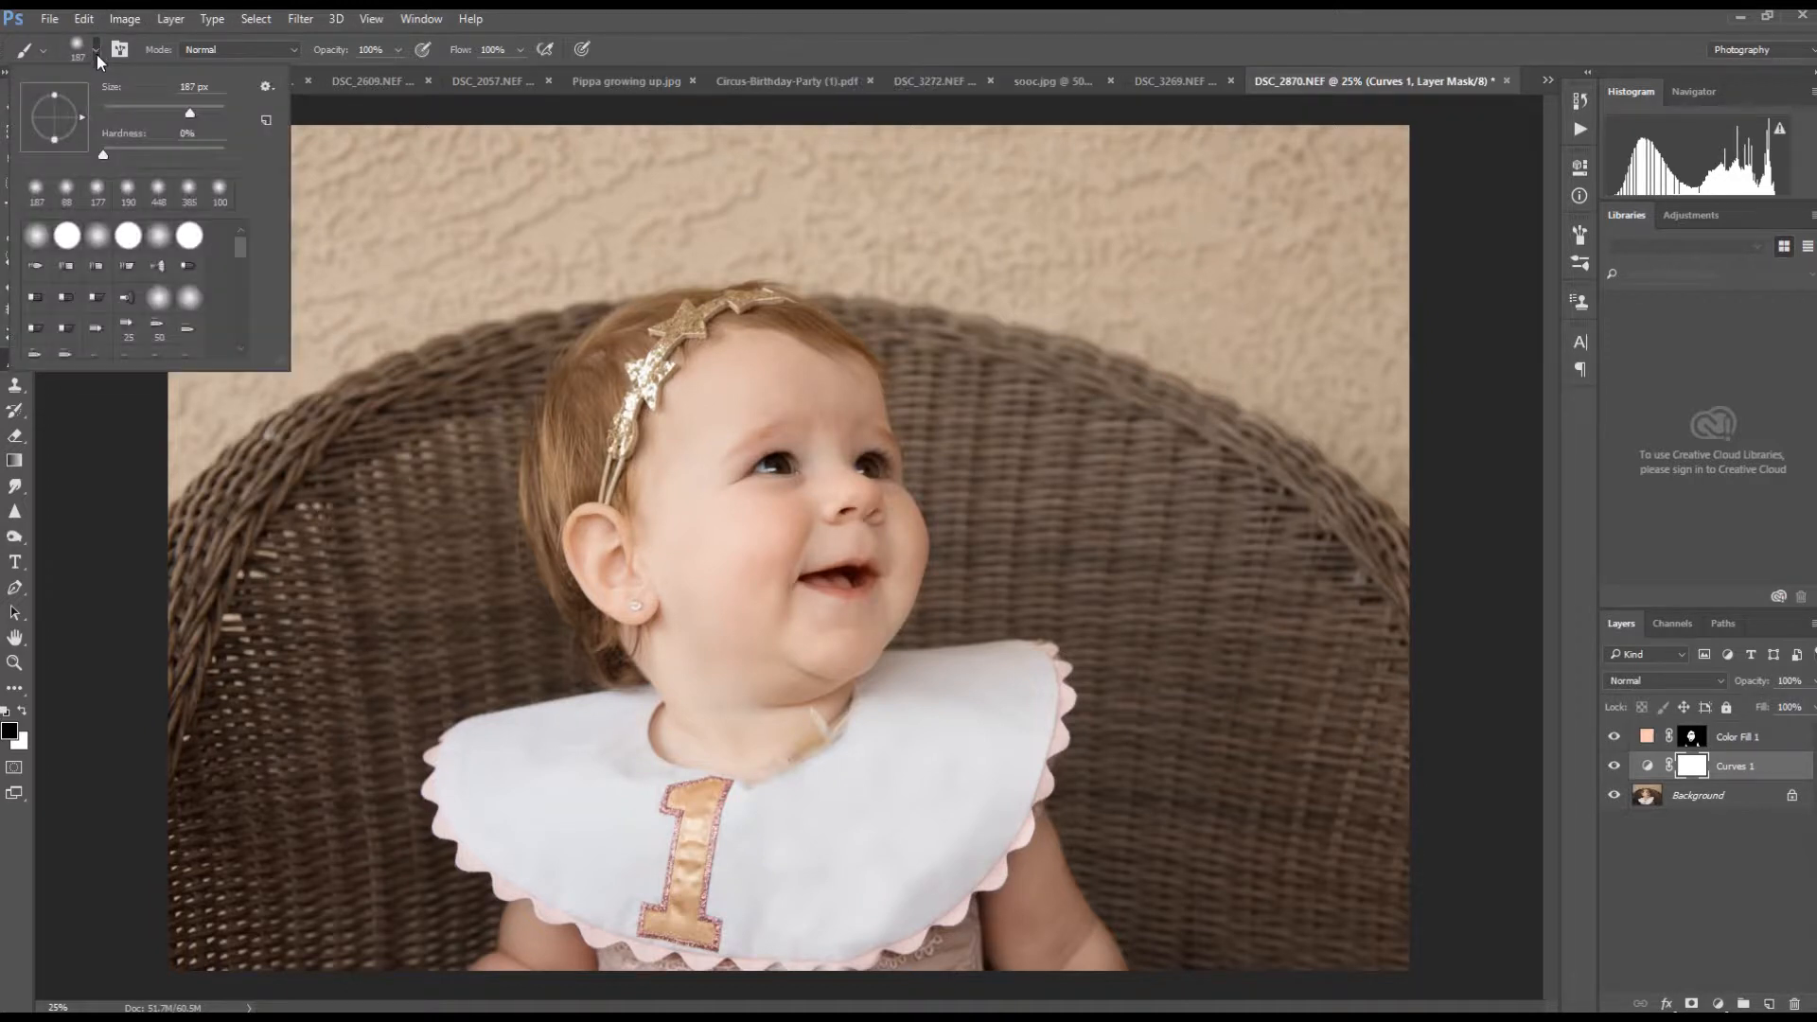
{"action": "left_click", "coordinate": [209, 111]}
{"action": "mouse_move", "coordinate": [236, 616]}
{"action": "left_mouse_down"}
{"action": "mouse_move", "coordinate": [199, 729]}
{"action": "mouse_move", "coordinate": [212, 506]}
{"action": "mouse_move", "coordinate": [170, 852]}
{"action": "mouse_move", "coordinate": [200, 936]}
{"action": "mouse_move", "coordinate": [246, 922]}
{"action": "mouse_move", "coordinate": [264, 962]}
{"action": "mouse_move", "coordinate": [446, 916]}
{"action": "mouse_move", "coordinate": [386, 845]}
{"action": "mouse_move", "coordinate": [385, 765]}
{"action": "mouse_move", "coordinate": [429, 842]}
{"action": "mouse_move", "coordinate": [387, 754]}
{"action": "mouse_move", "coordinate": [280, 799]}
{"action": "mouse_move", "coordinate": [299, 681]}
{"action": "mouse_move", "coordinate": [236, 679]}
{"action": "mouse_move", "coordinate": [256, 545]}
{"action": "mouse_move", "coordinate": [213, 523]}
{"action": "mouse_move", "coordinate": [226, 431]}
{"action": "mouse_move", "coordinate": [192, 189]}
{"action": "mouse_move", "coordinate": [213, 104]}
{"action": "mouse_move", "coordinate": [250, 164]}
{"action": "mouse_move", "coordinate": [252, 330]}
{"action": "mouse_move", "coordinate": [299, 396]}
{"action": "mouse_move", "coordinate": [290, 290]}
{"action": "mouse_move", "coordinate": [304, 467]}
{"action": "mouse_move", "coordinate": [432, 605]}
{"action": "mouse_move", "coordinate": [551, 657]}
{"action": "mouse_move", "coordinate": [480, 608]}
{"action": "mouse_move", "coordinate": [467, 547]}
{"action": "mouse_move", "coordinate": [458, 403]}
{"action": "mouse_move", "coordinate": [490, 362]}
{"action": "mouse_move", "coordinate": [380, 618]}
{"action": "mouse_move", "coordinate": [363, 462]}
{"action": "mouse_move", "coordinate": [500, 147]}
{"action": "mouse_move", "coordinate": [431, 179]}
{"action": "mouse_move", "coordinate": [416, 124]}
{"action": "mouse_move", "coordinate": [417, 166]}
{"action": "mouse_move", "coordinate": [486, 179]}
{"action": "mouse_move", "coordinate": [500, 331]}
{"action": "mouse_move", "coordinate": [561, 233]}
{"action": "mouse_move", "coordinate": [560, 288]}
{"action": "mouse_move", "coordinate": [710, 165]}
{"action": "mouse_move", "coordinate": [618, 218]}
{"action": "mouse_move", "coordinate": [725, 230]}
{"action": "mouse_move", "coordinate": [610, 262]}
{"action": "mouse_move", "coordinate": [671, 137]}
{"action": "mouse_move", "coordinate": [558, 173]}
{"action": "mouse_move", "coordinate": [592, 134]}
{"action": "mouse_move", "coordinate": [750, 193]}
{"action": "mouse_move", "coordinate": [684, 245]}
{"action": "mouse_move", "coordinate": [814, 265]}
{"action": "mouse_move", "coordinate": [893, 317]}
{"action": "mouse_move", "coordinate": [957, 402]}
{"action": "mouse_move", "coordinate": [982, 583]}
{"action": "mouse_move", "coordinate": [1054, 564]}
{"action": "mouse_move", "coordinate": [1128, 616]}
{"action": "mouse_move", "coordinate": [1116, 691]}
{"action": "left_mouse_up"}
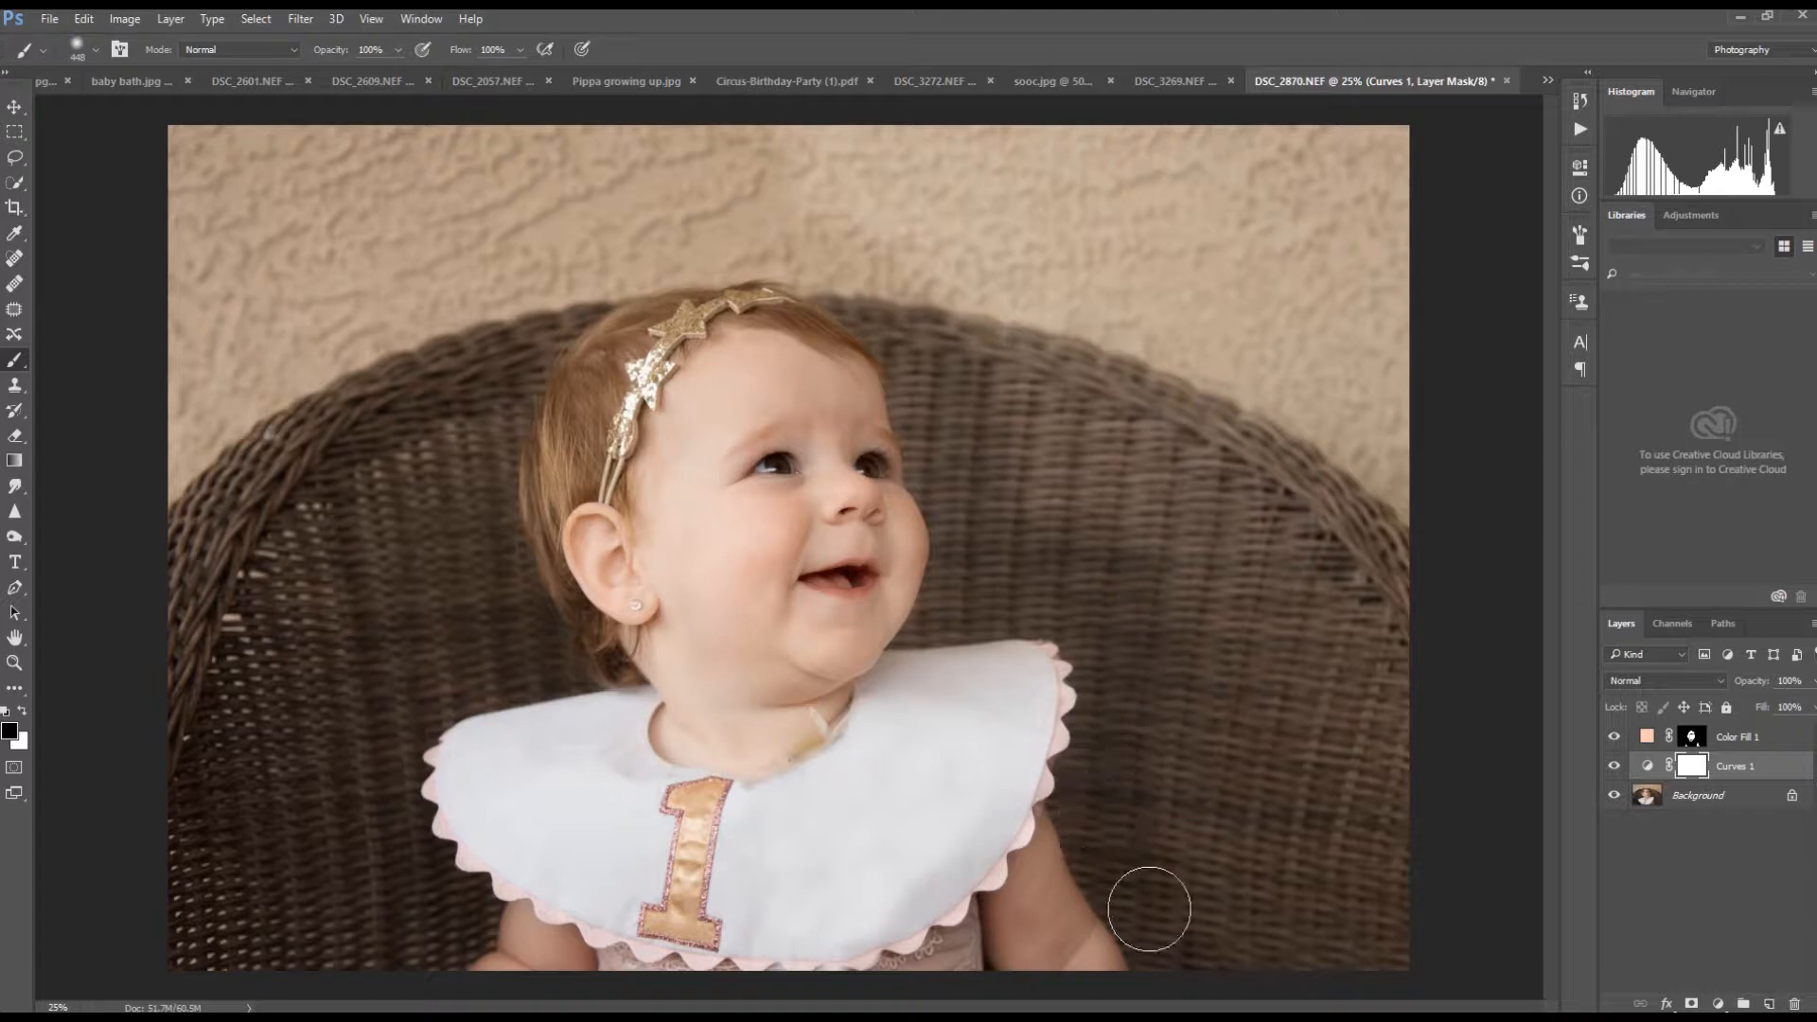
{"action": "left_click_drag", "start_coordinate": [1281, 637], "coordinate": [1249, 900]}
{"action": "mouse_move", "coordinate": [1365, 861]}
{"action": "left_mouse_down"}
{"action": "mouse_move", "coordinate": [1362, 83]}
{"action": "mouse_move", "coordinate": [1377, 414]}
{"action": "mouse_move", "coordinate": [1404, 360]}
{"action": "mouse_move", "coordinate": [1361, 175]}
{"action": "mouse_move", "coordinate": [1257, 289]}
{"action": "mouse_move", "coordinate": [1116, 221]}
{"action": "mouse_move", "coordinate": [1115, 176]}
{"action": "mouse_move", "coordinate": [851, 137]}
{"action": "mouse_move", "coordinate": [800, 149]}
{"action": "mouse_move", "coordinate": [964, 344]}
{"action": "mouse_move", "coordinate": [1042, 529]}
{"action": "mouse_move", "coordinate": [1022, 232]}
{"action": "mouse_move", "coordinate": [1049, 385]}
{"action": "mouse_move", "coordinate": [959, 169]}
{"action": "mouse_move", "coordinate": [1145, 527]}
{"action": "mouse_move", "coordinate": [1095, 256]}
{"action": "mouse_move", "coordinate": [1180, 621]}
{"action": "mouse_move", "coordinate": [1191, 826]}
{"action": "mouse_move", "coordinate": [1302, 506]}
{"action": "mouse_move", "coordinate": [1338, 480]}
{"action": "mouse_move", "coordinate": [1307, 575]}
{"action": "mouse_move", "coordinate": [1227, 271]}
{"action": "mouse_move", "coordinate": [1208, 321]}
{"action": "mouse_move", "coordinate": [1205, 204]}
{"action": "mouse_move", "coordinate": [1236, 163]}
{"action": "mouse_move", "coordinate": [686, 142]}
{"action": "left_mouse_up"}
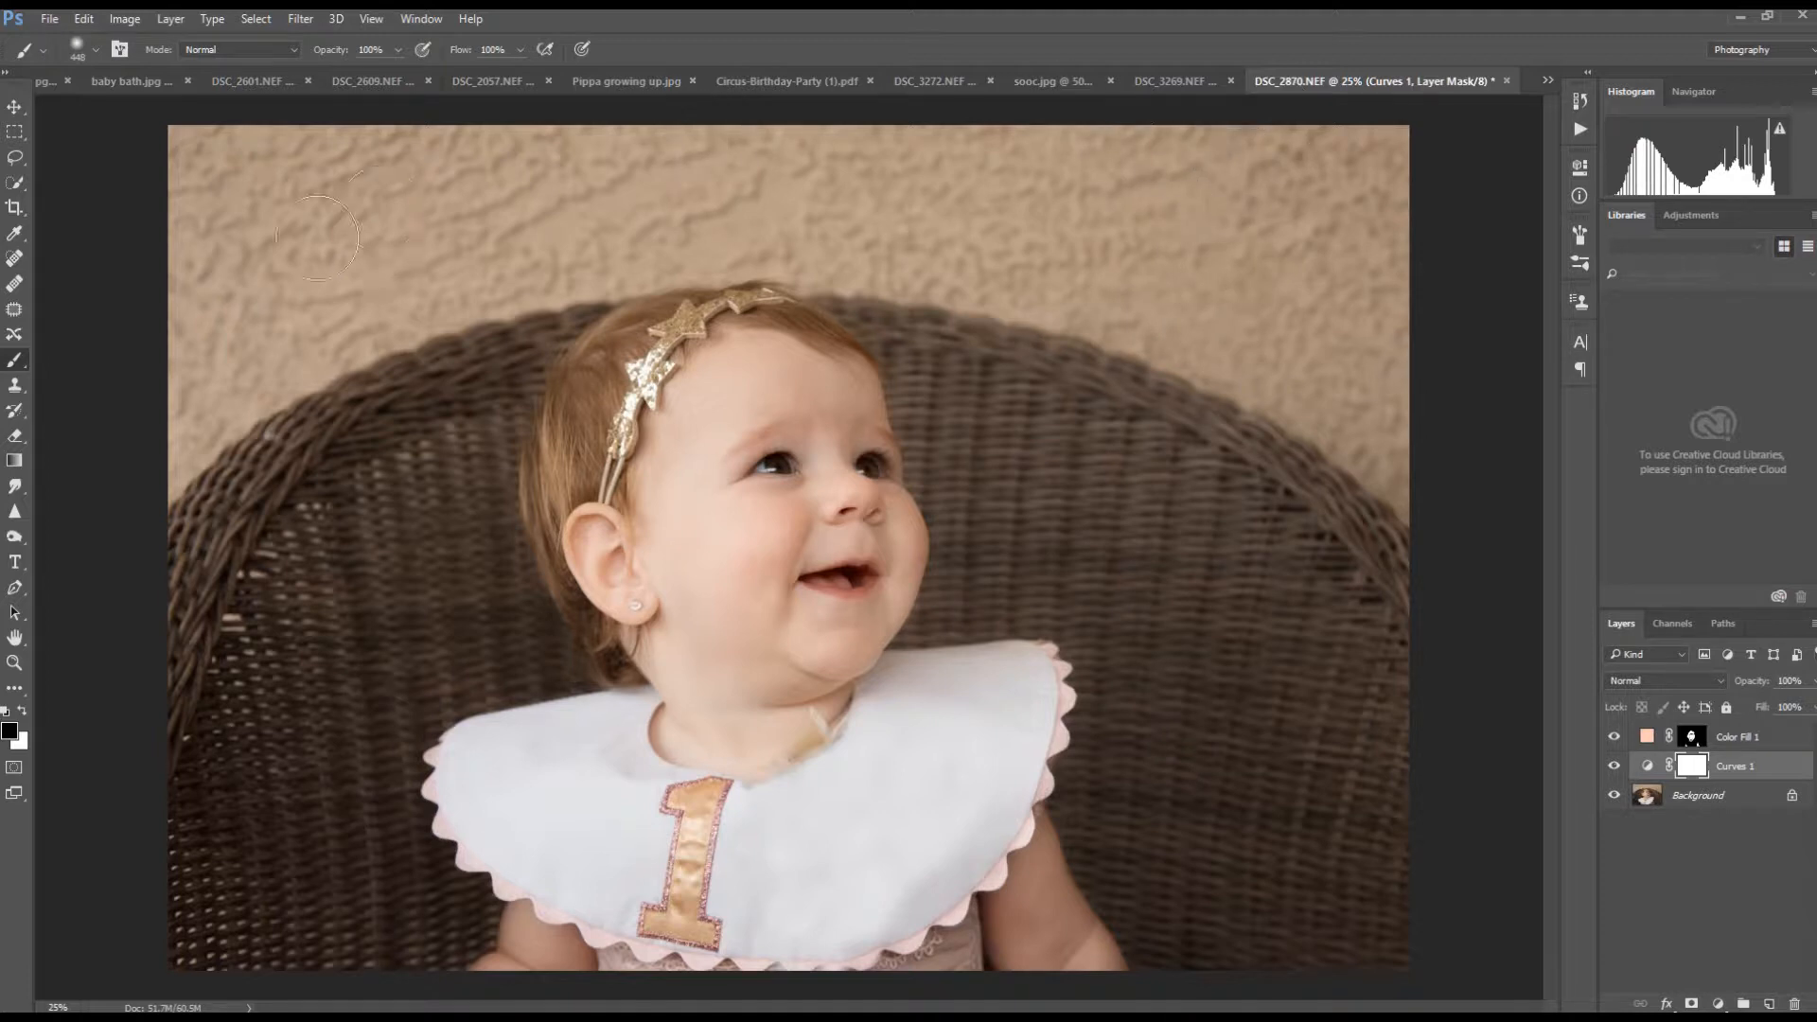
- Refine the Curves mask by painting black with the 187 px soft brush along the background edges close to the baby's face and head
{"action": "left_click", "coordinate": [96, 49]}
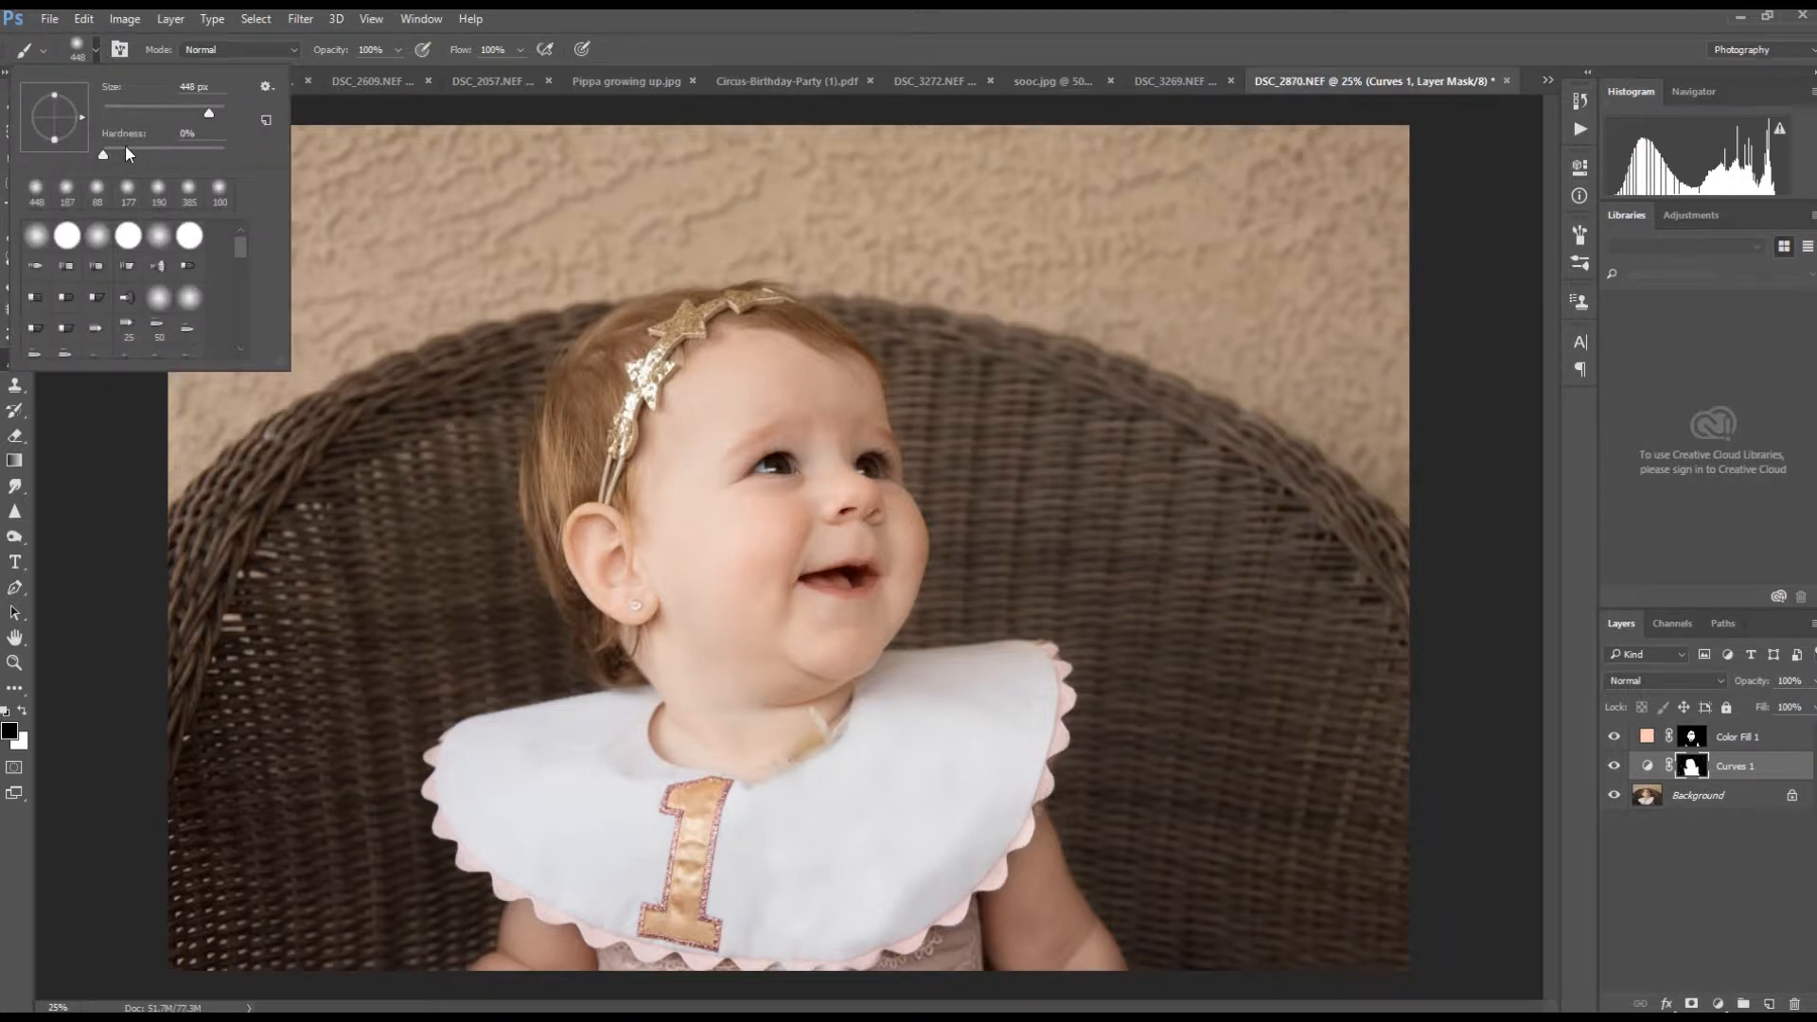
{"action": "left_click", "coordinate": [66, 191]}
{"action": "mouse_move", "coordinate": [920, 635]}
{"action": "left_mouse_down"}
{"action": "mouse_move", "coordinate": [944, 518]}
{"action": "mouse_move", "coordinate": [890, 345]}
{"action": "mouse_move", "coordinate": [844, 305]}
{"action": "left_mouse_up"}
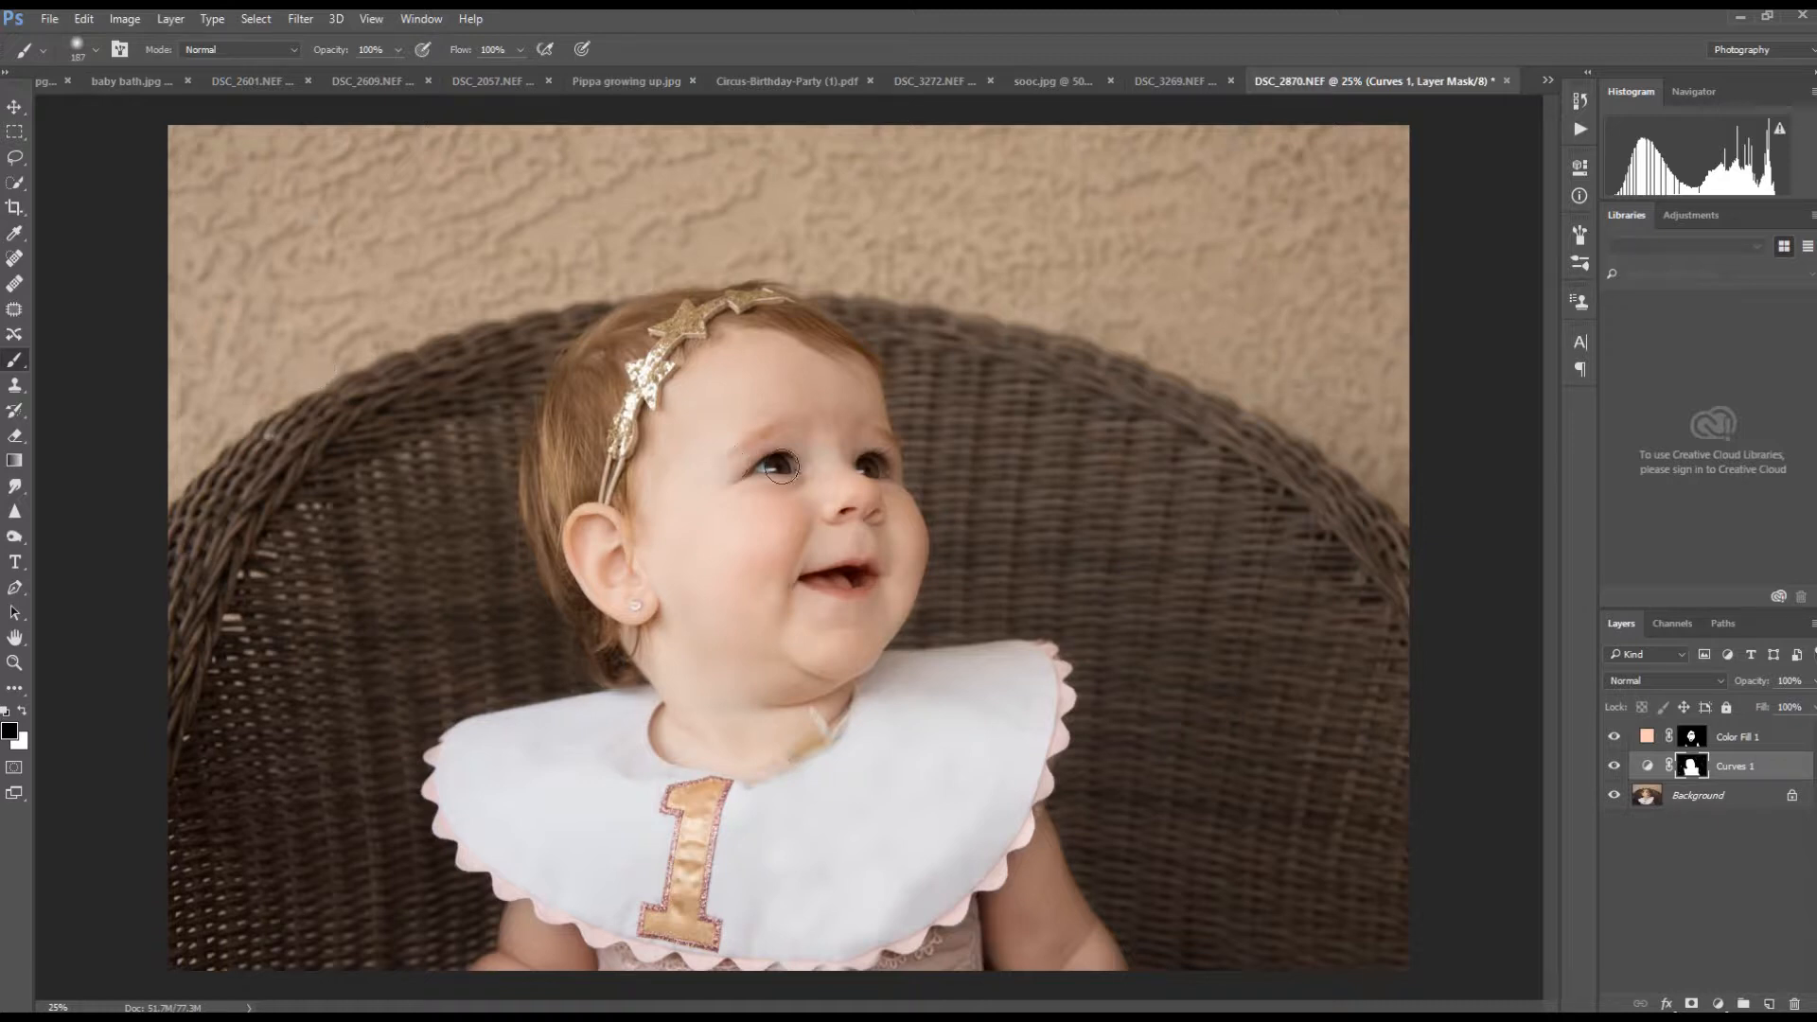
- Compare the photo with the masked Curves layer hidden and shown to judge the brightening on the baby
{"action": "left_click", "coordinate": [1615, 767]}
{"action": "left_click", "coordinate": [1614, 767]}
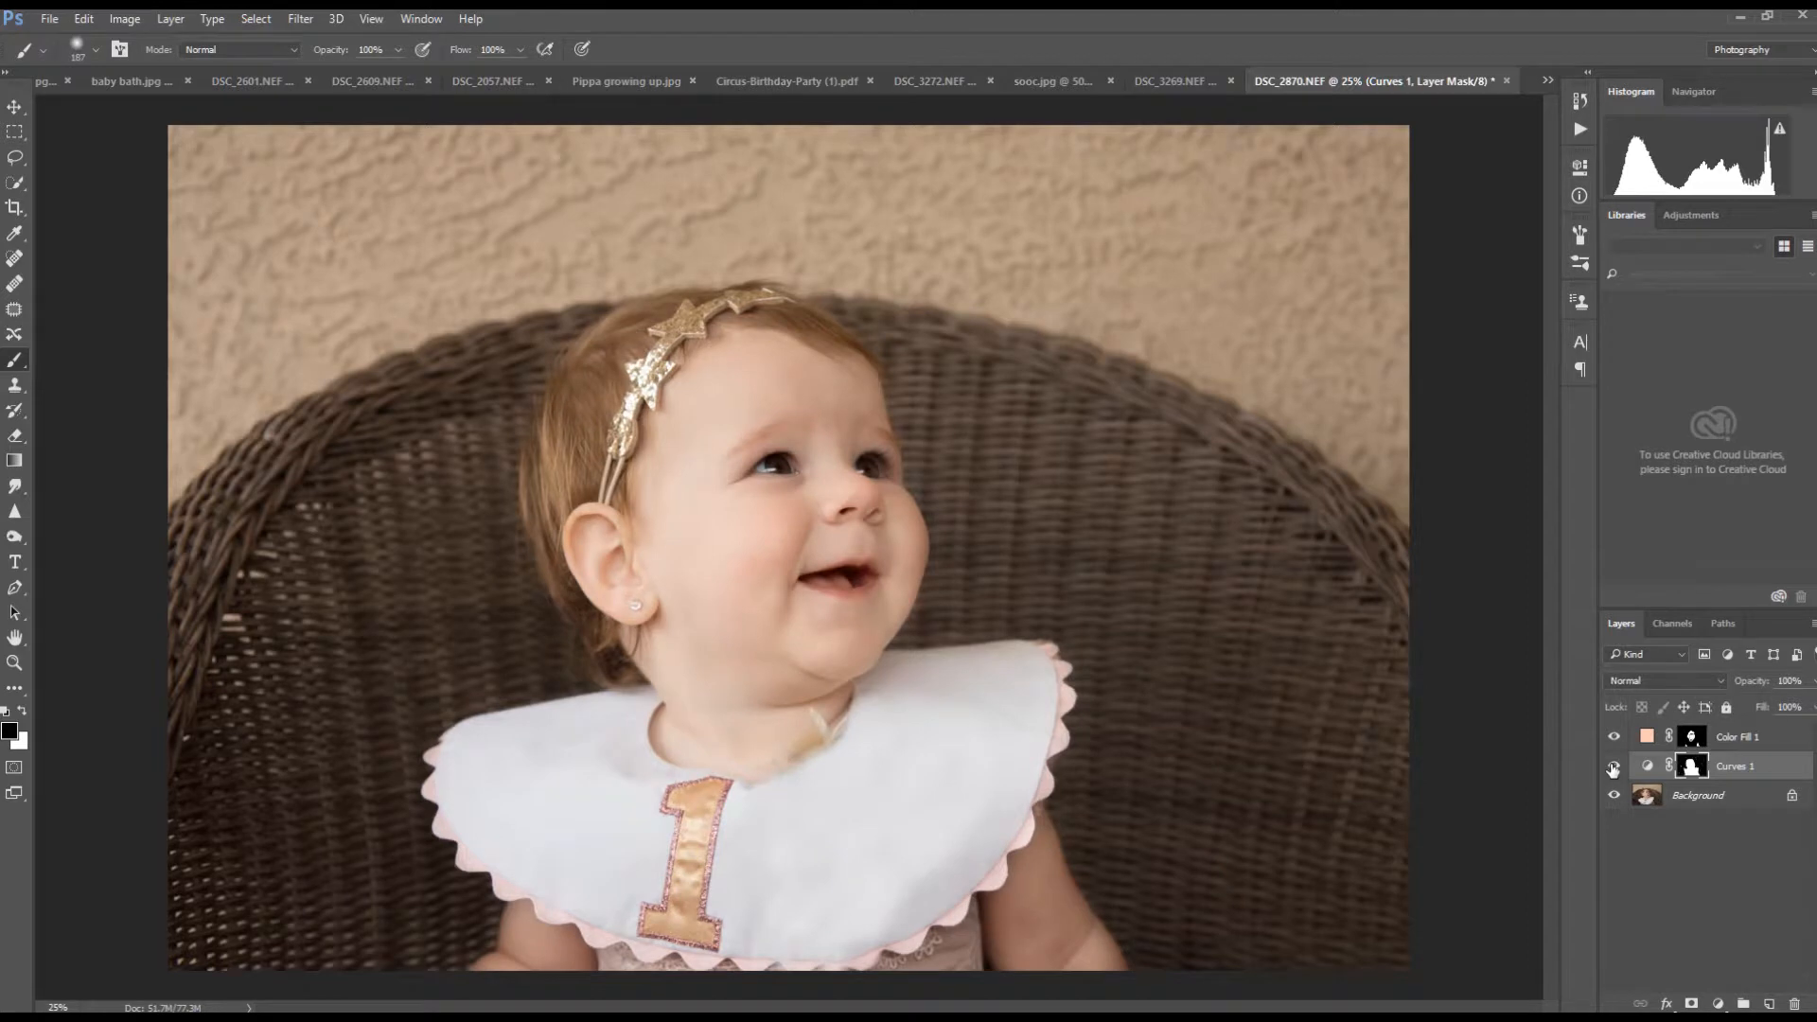
{"action": "left_click", "coordinate": [1615, 769]}
{"action": "left_click", "coordinate": [1615, 769]}
{"action": "left_click", "coordinate": [1614, 769]}
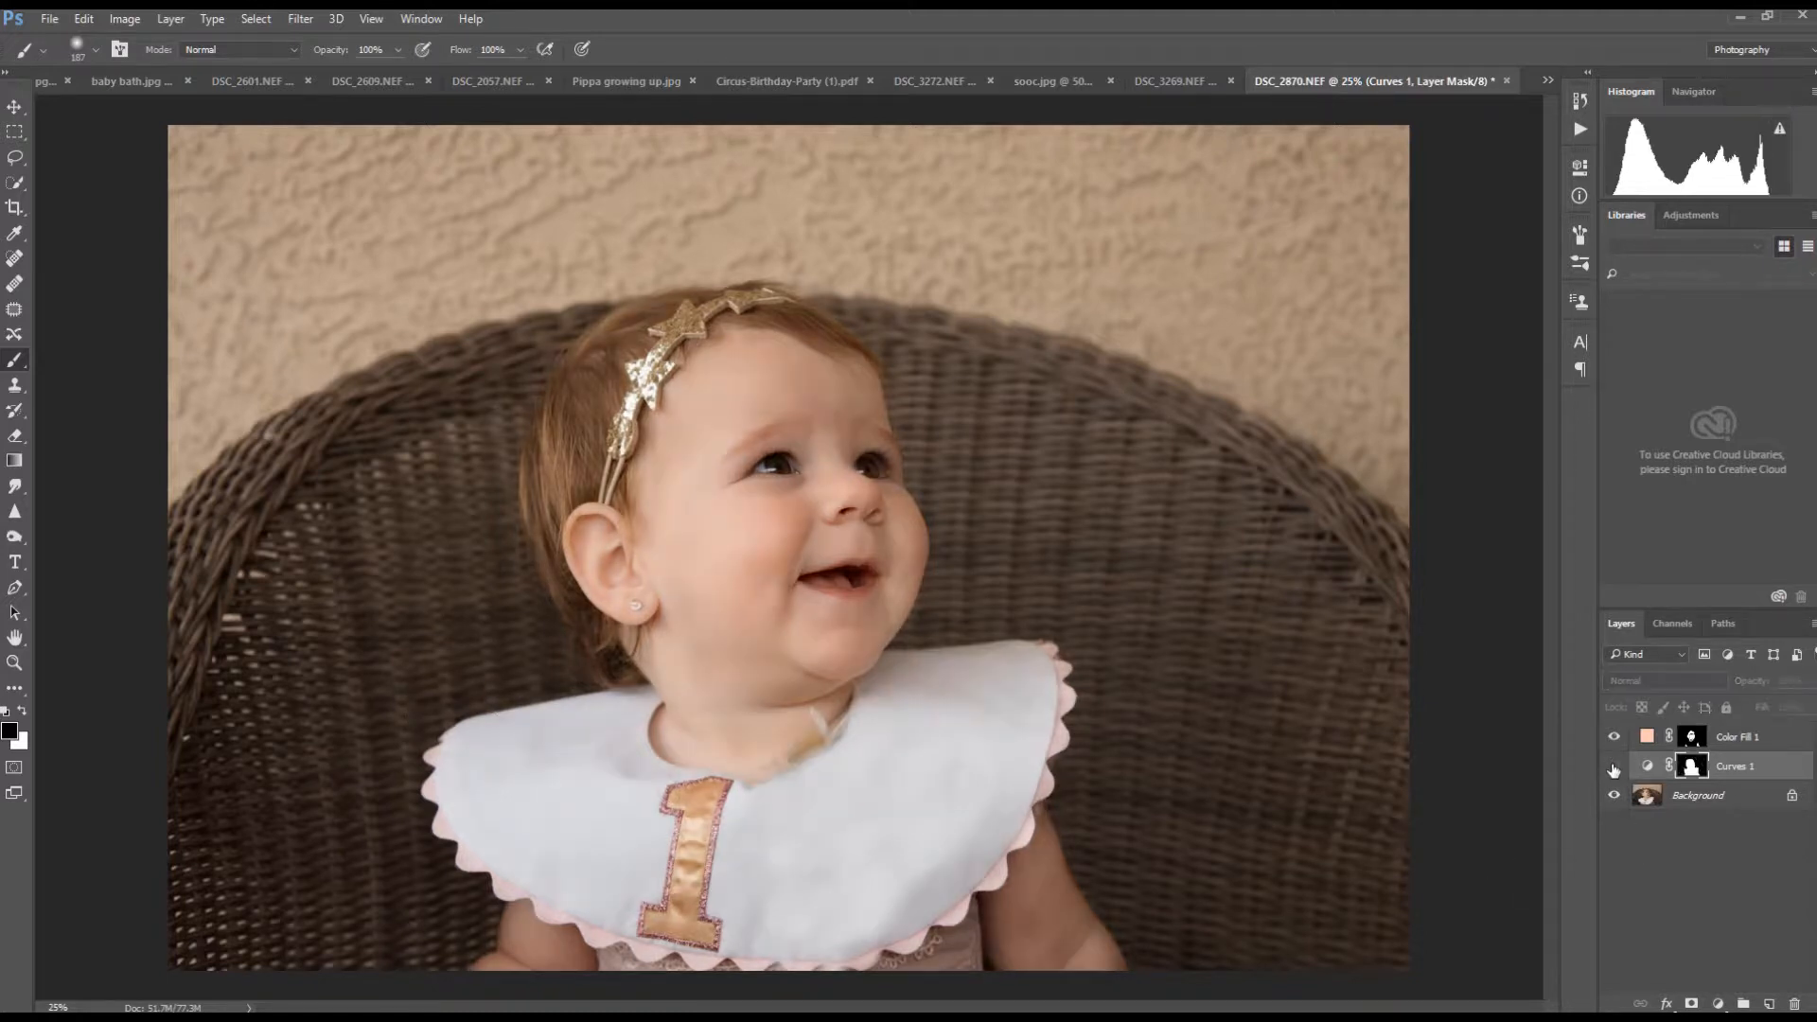
{"action": "left_click", "coordinate": [1614, 769]}
{"action": "left_click", "coordinate": [1615, 769]}
{"action": "left_click", "coordinate": [1614, 767]}
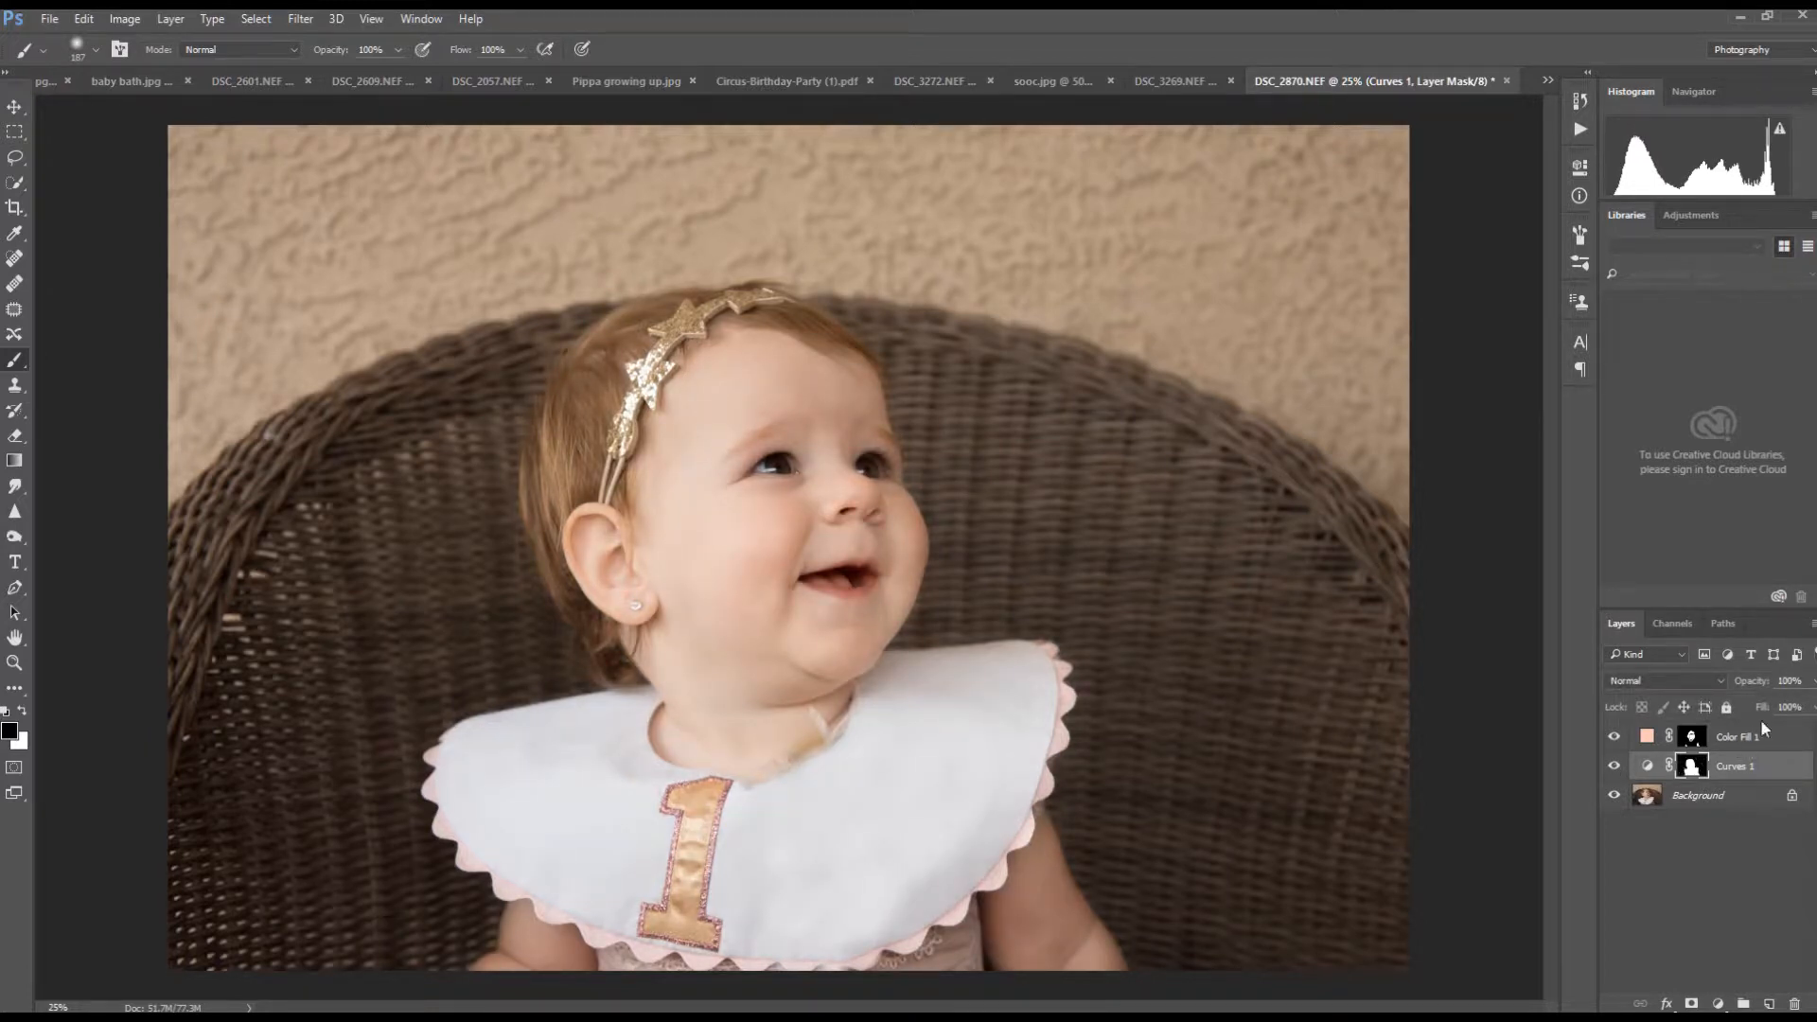
- Set the Curves layer's opacity to 70%
{"action": "left_click", "coordinate": [1792, 681]}
{"action": "type", "text": "50"}
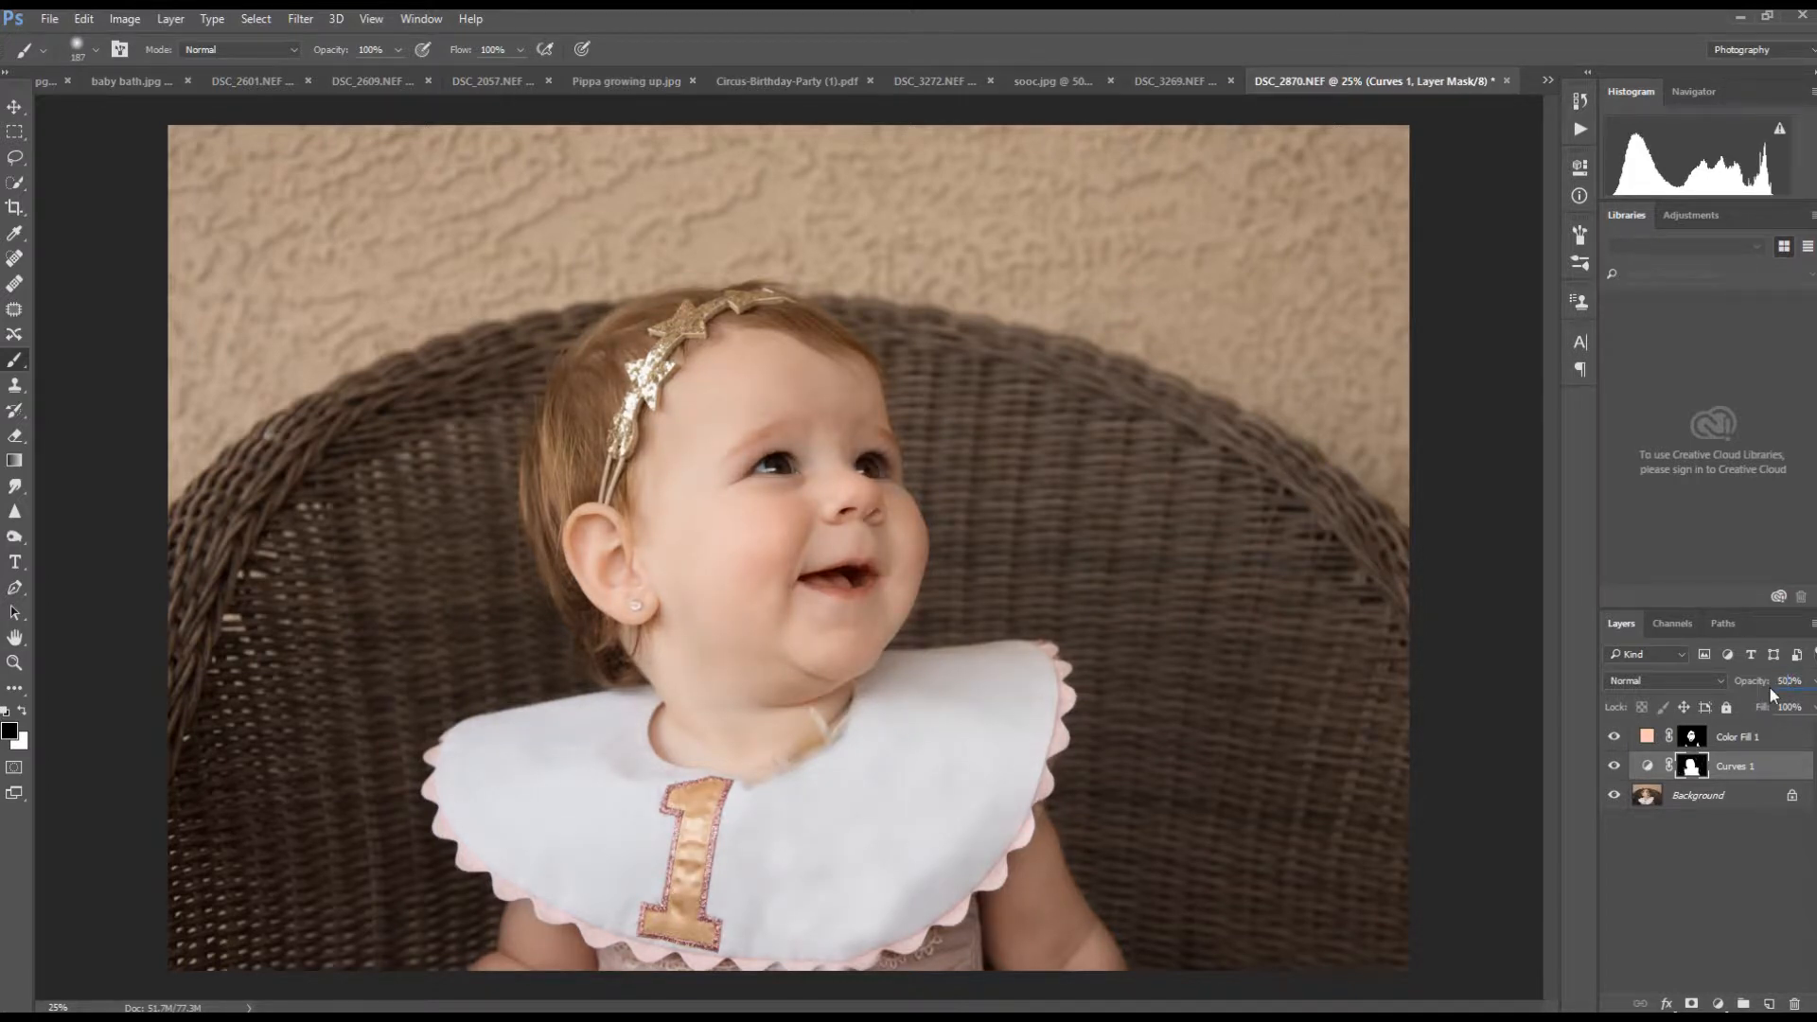
{"action": "left_click_drag", "start_coordinate": [1785, 680], "coordinate": [1776, 681]}
{"action": "type", "text": "70"}
{"action": "key", "text": "BackSpace"}
- Compare the photo with the reduced Curves layer and the colour fill layer each hidden and shown
{"action": "left_click", "coordinate": [1615, 769]}
{"action": "left_click", "coordinate": [1615, 768]}
{"action": "left_click", "coordinate": [1615, 768]}
{"action": "left_click", "coordinate": [1615, 769]}
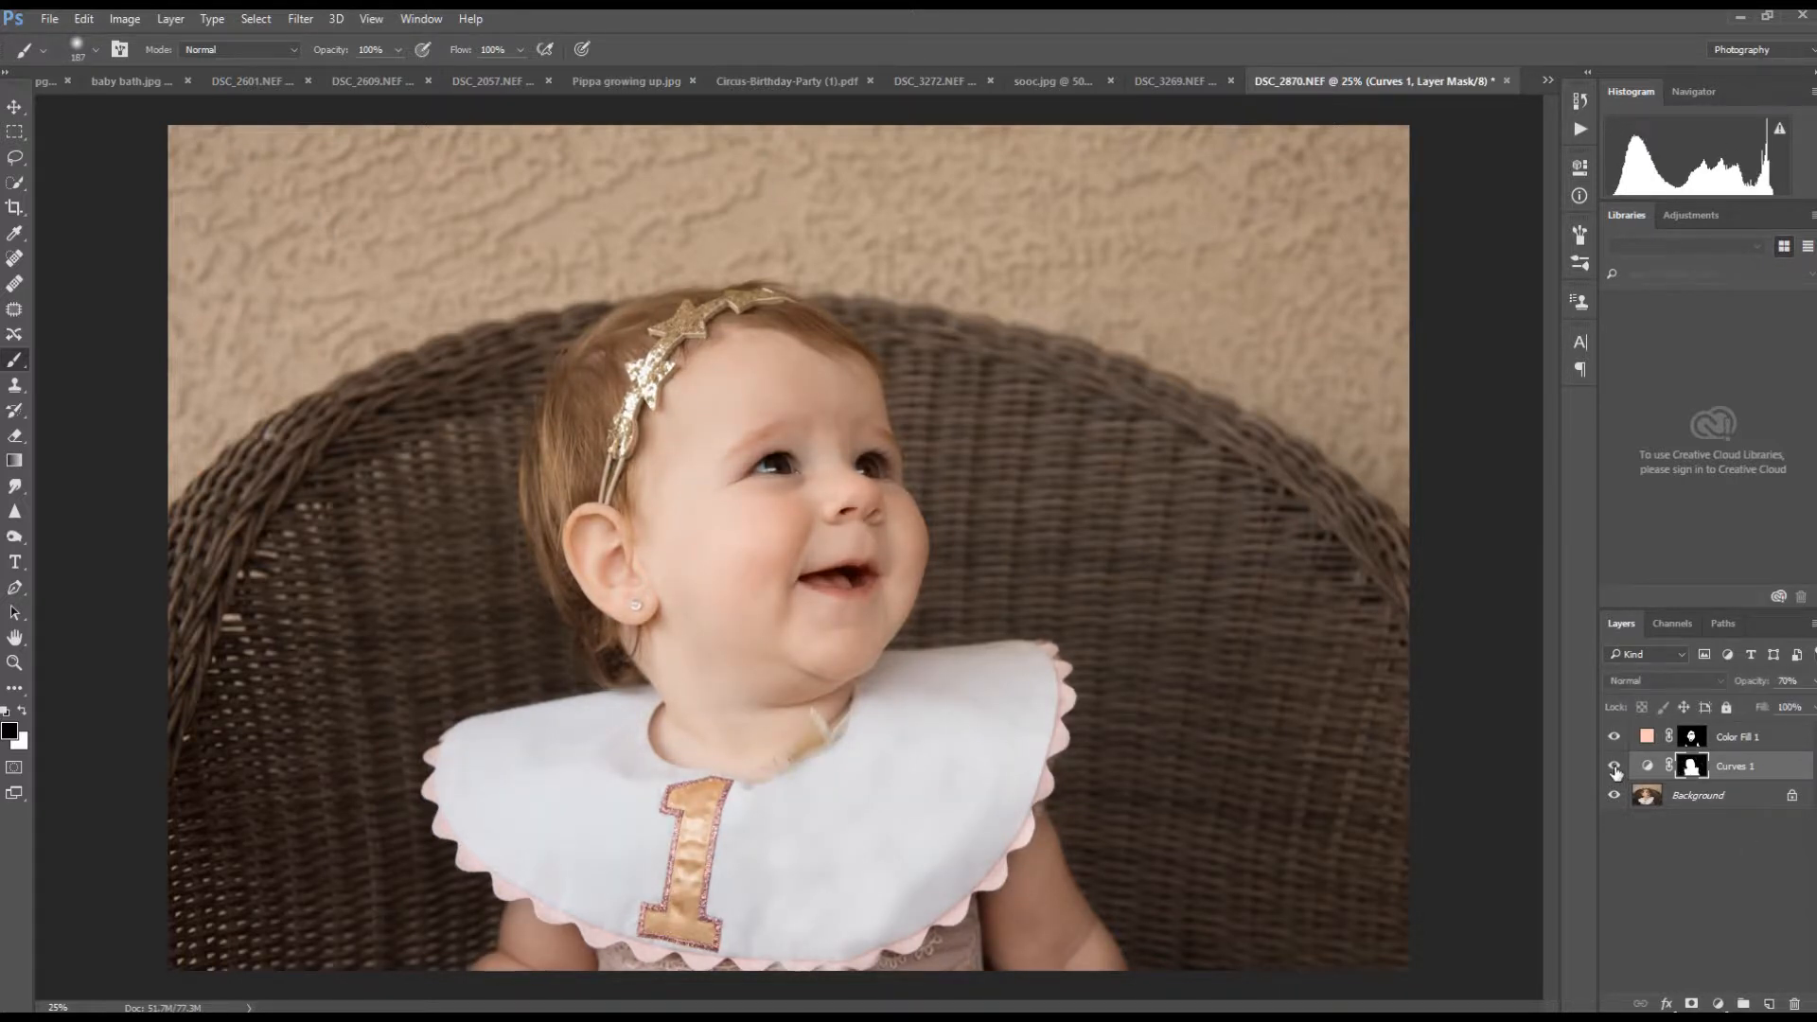
{"action": "left_click", "coordinate": [1614, 740]}
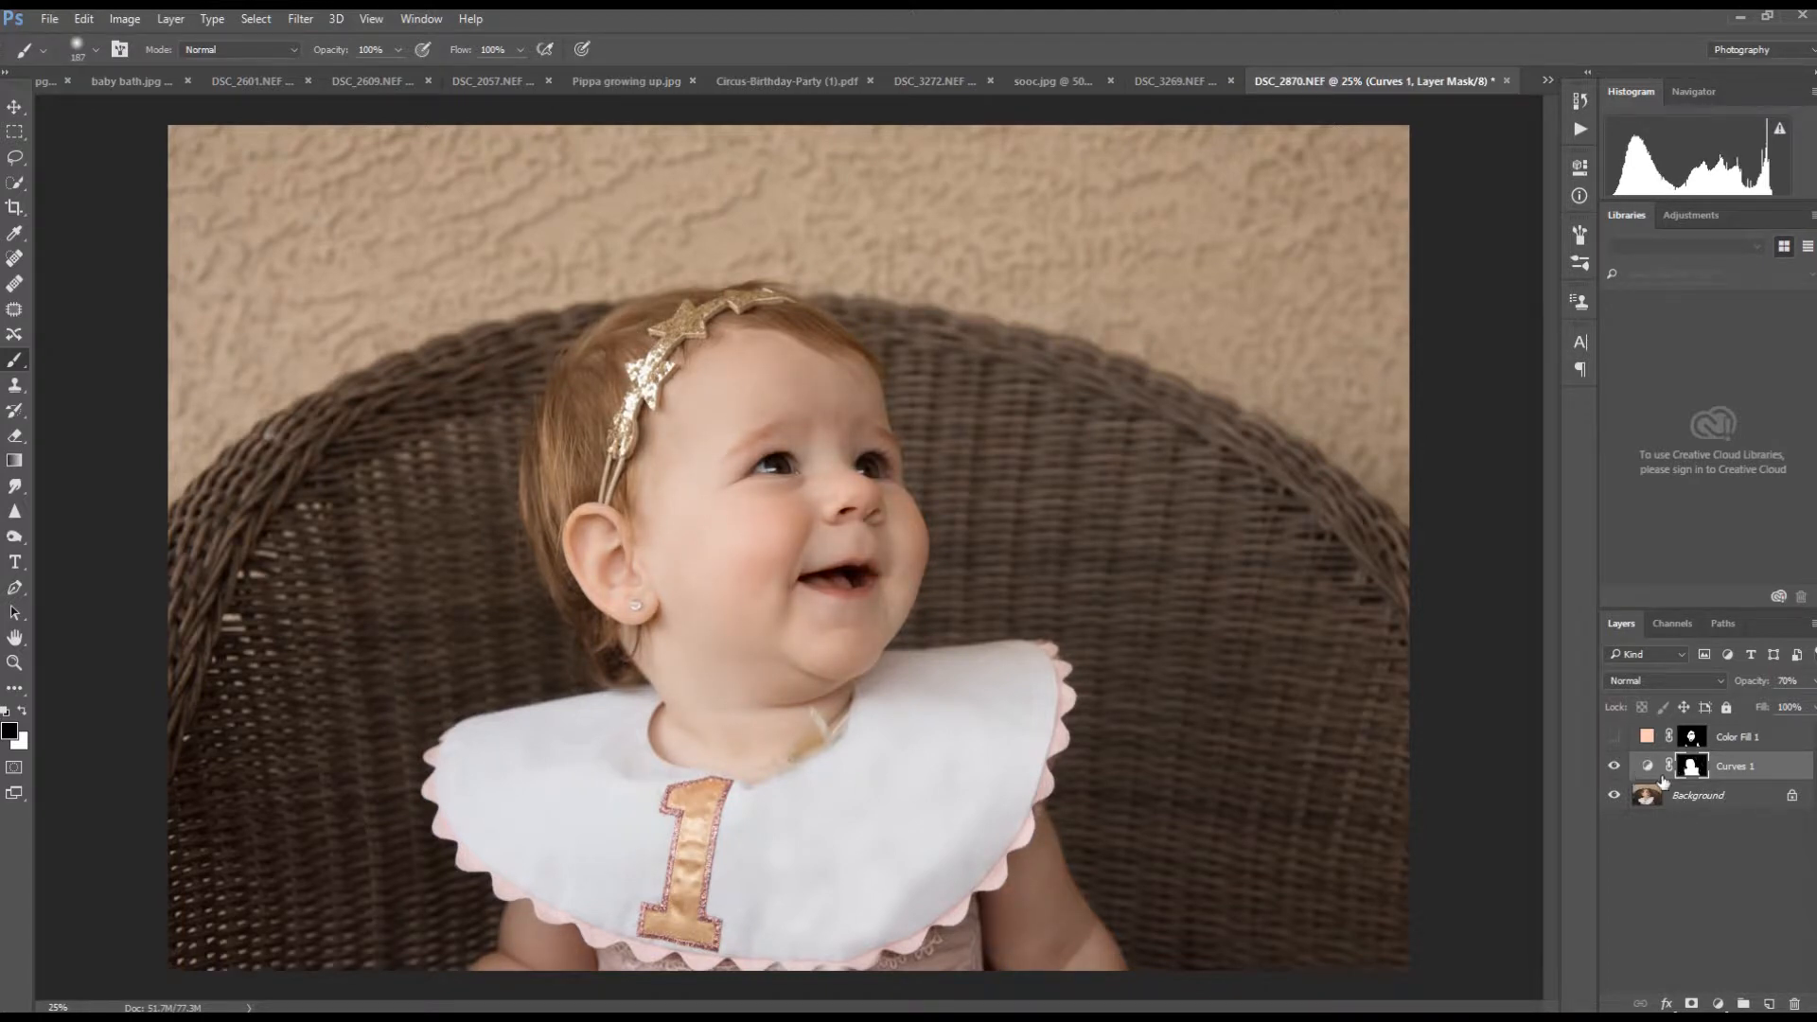
{"action": "left_click", "coordinate": [1614, 738]}
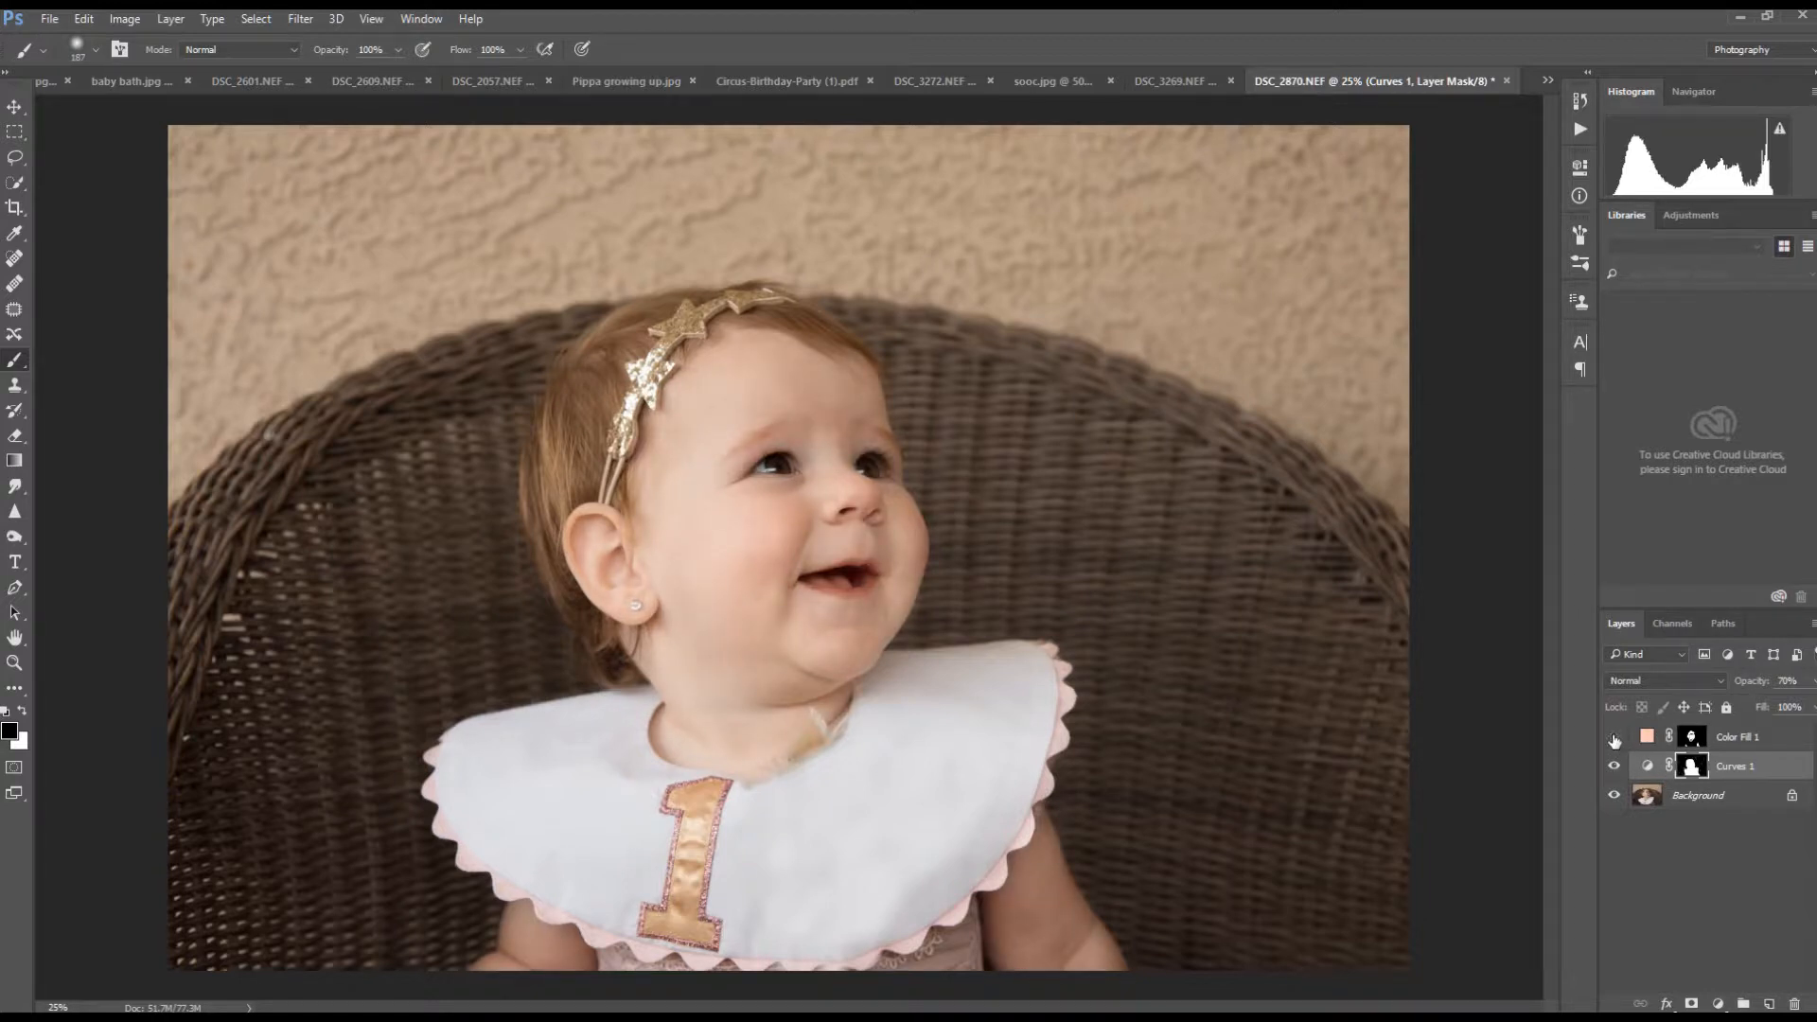
{"action": "left_click", "coordinate": [1614, 738]}
{"action": "left_click", "coordinate": [1615, 738]}
- Flatten the image and duplicate the Background layer as Background copy
{"action": "left_click", "coordinate": [172, 19]}
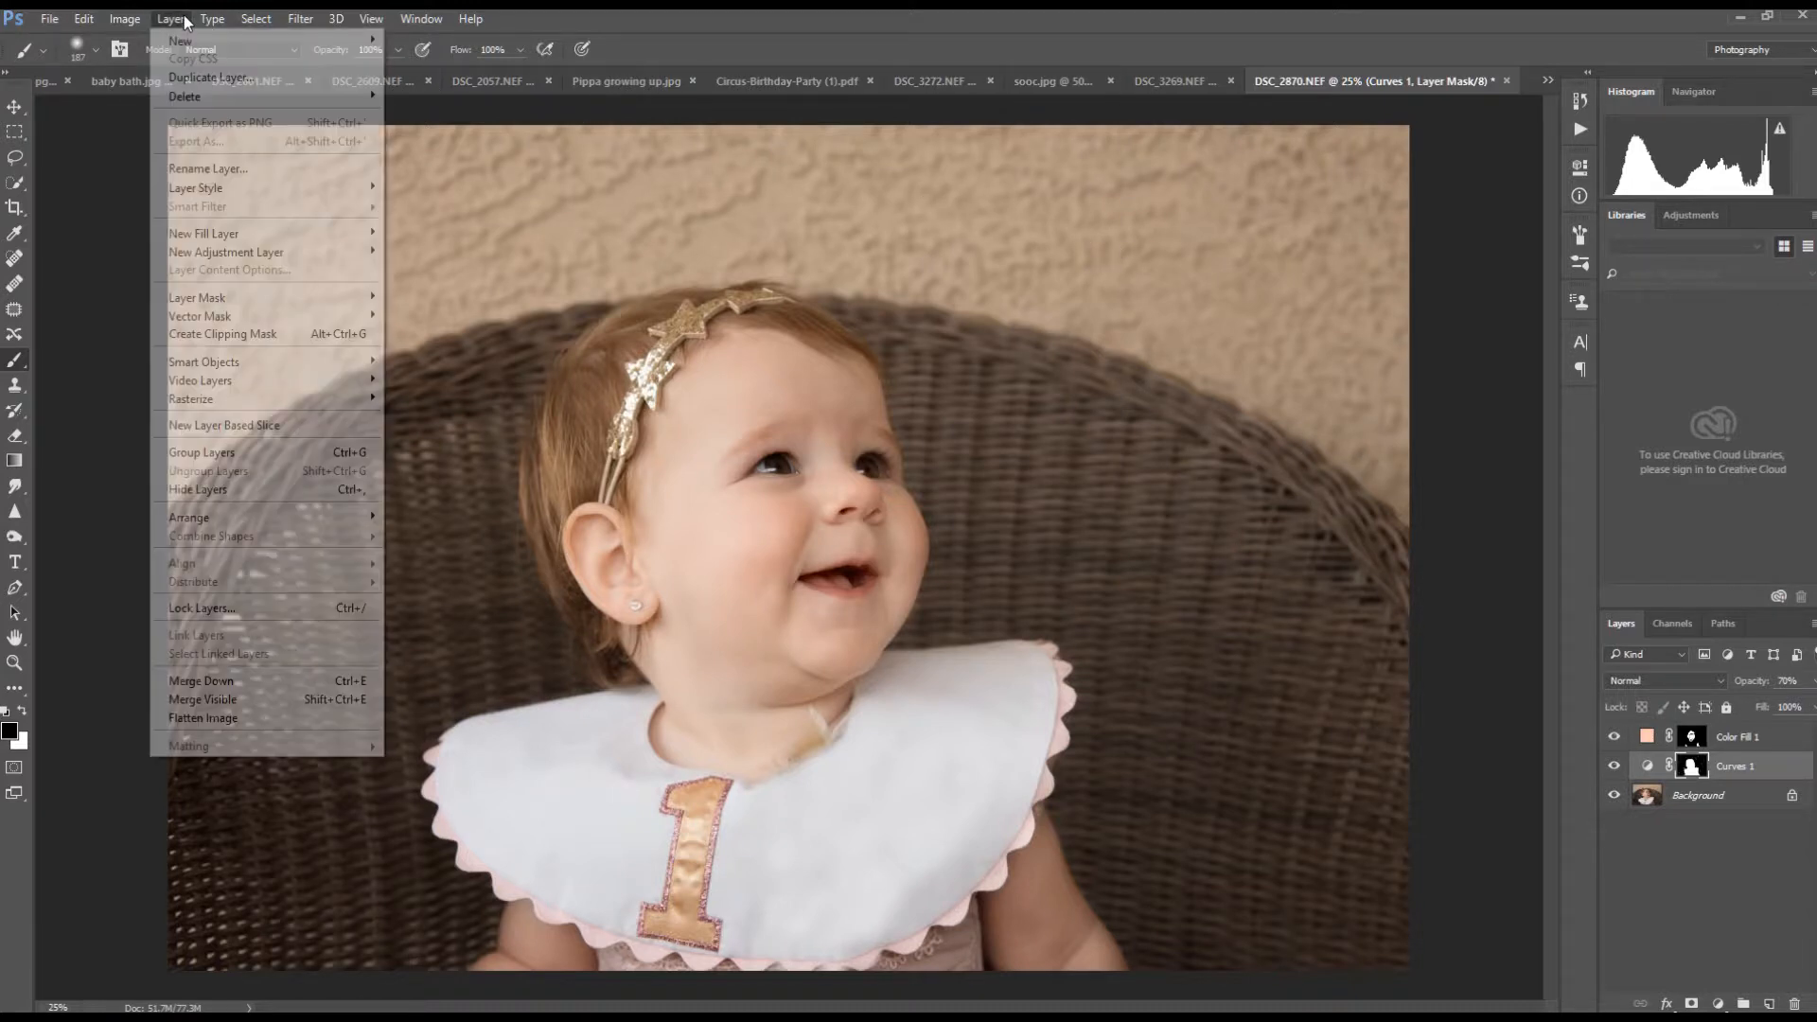
{"action": "left_click", "coordinate": [205, 720]}
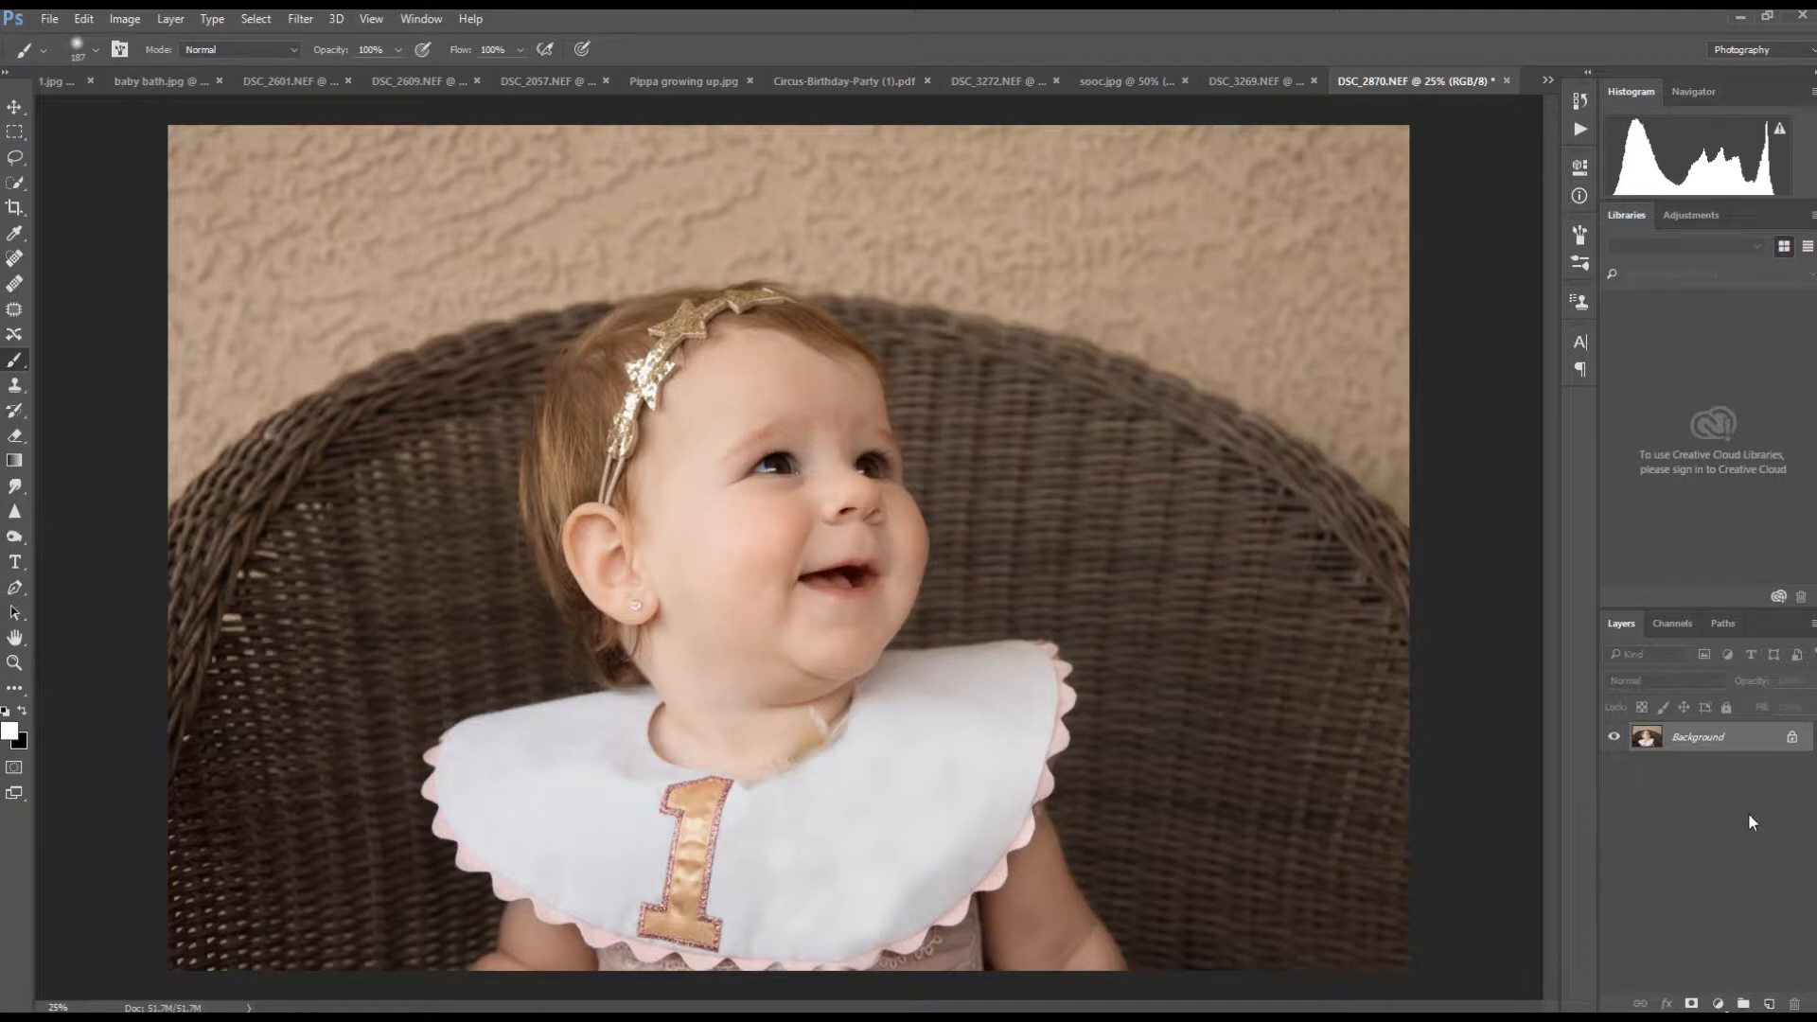
{"action": "right_click", "coordinate": [1694, 748]}
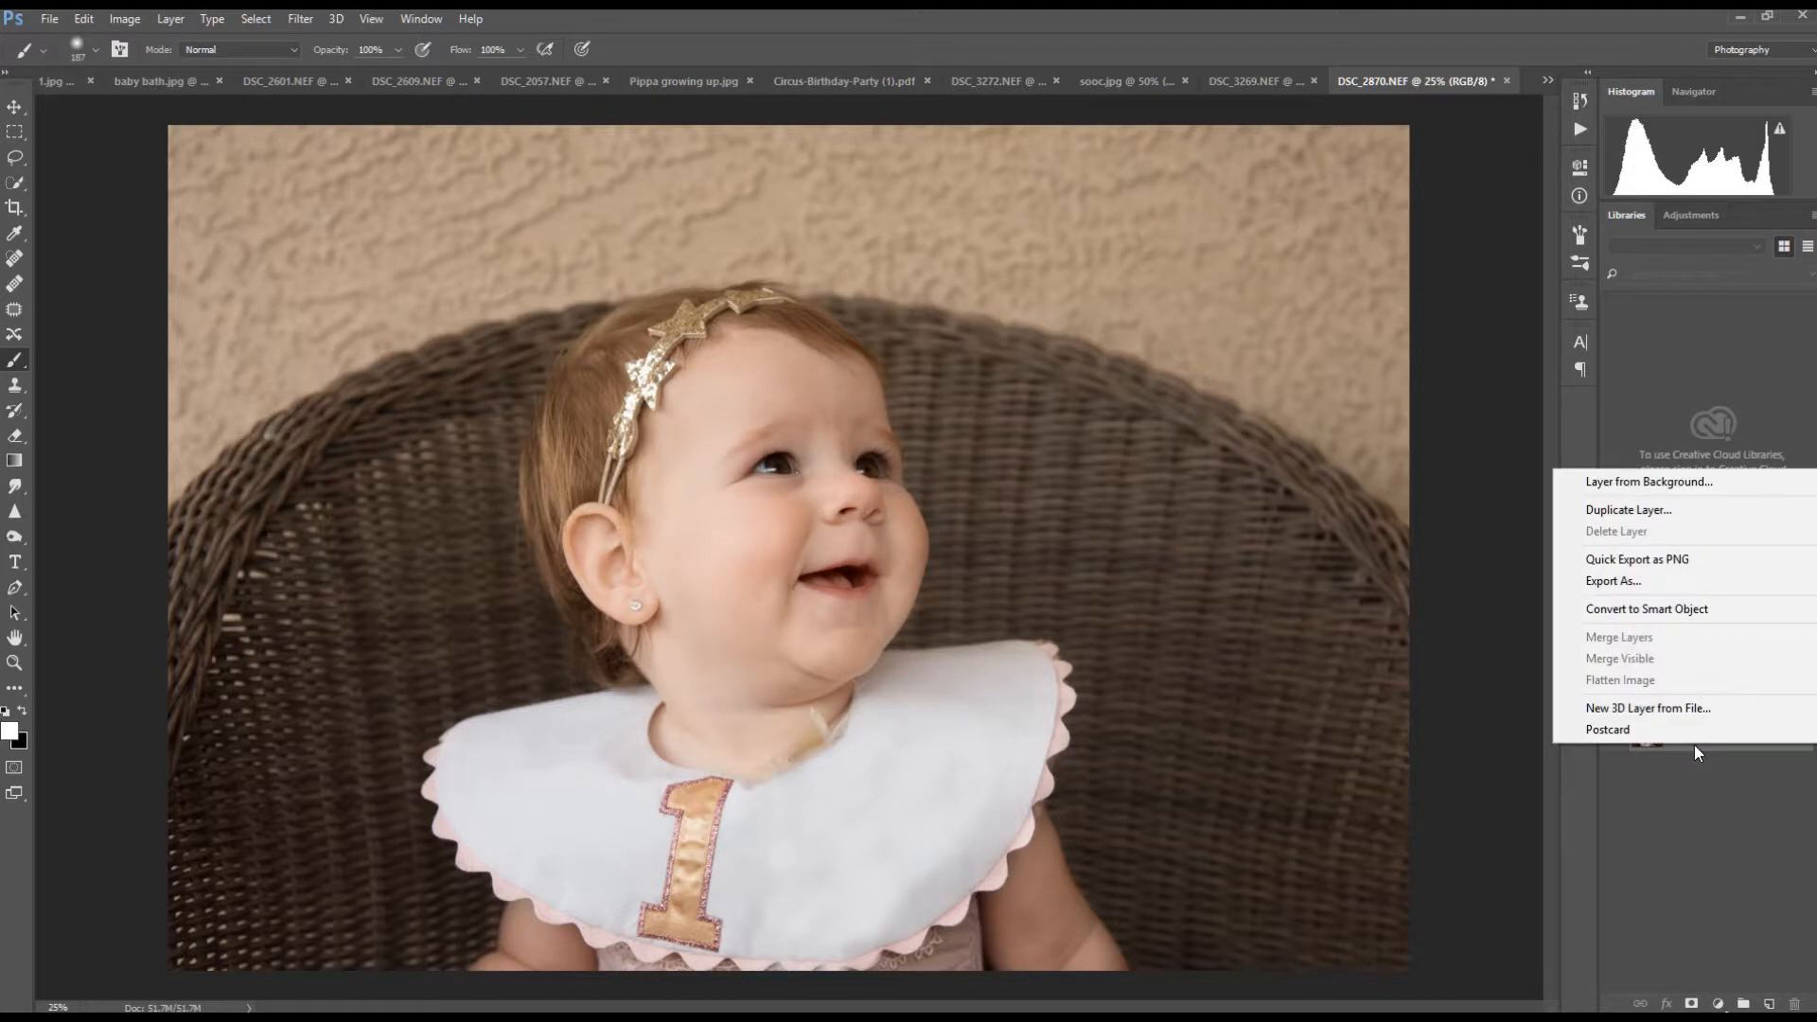
{"action": "left_click", "coordinate": [1667, 512]}
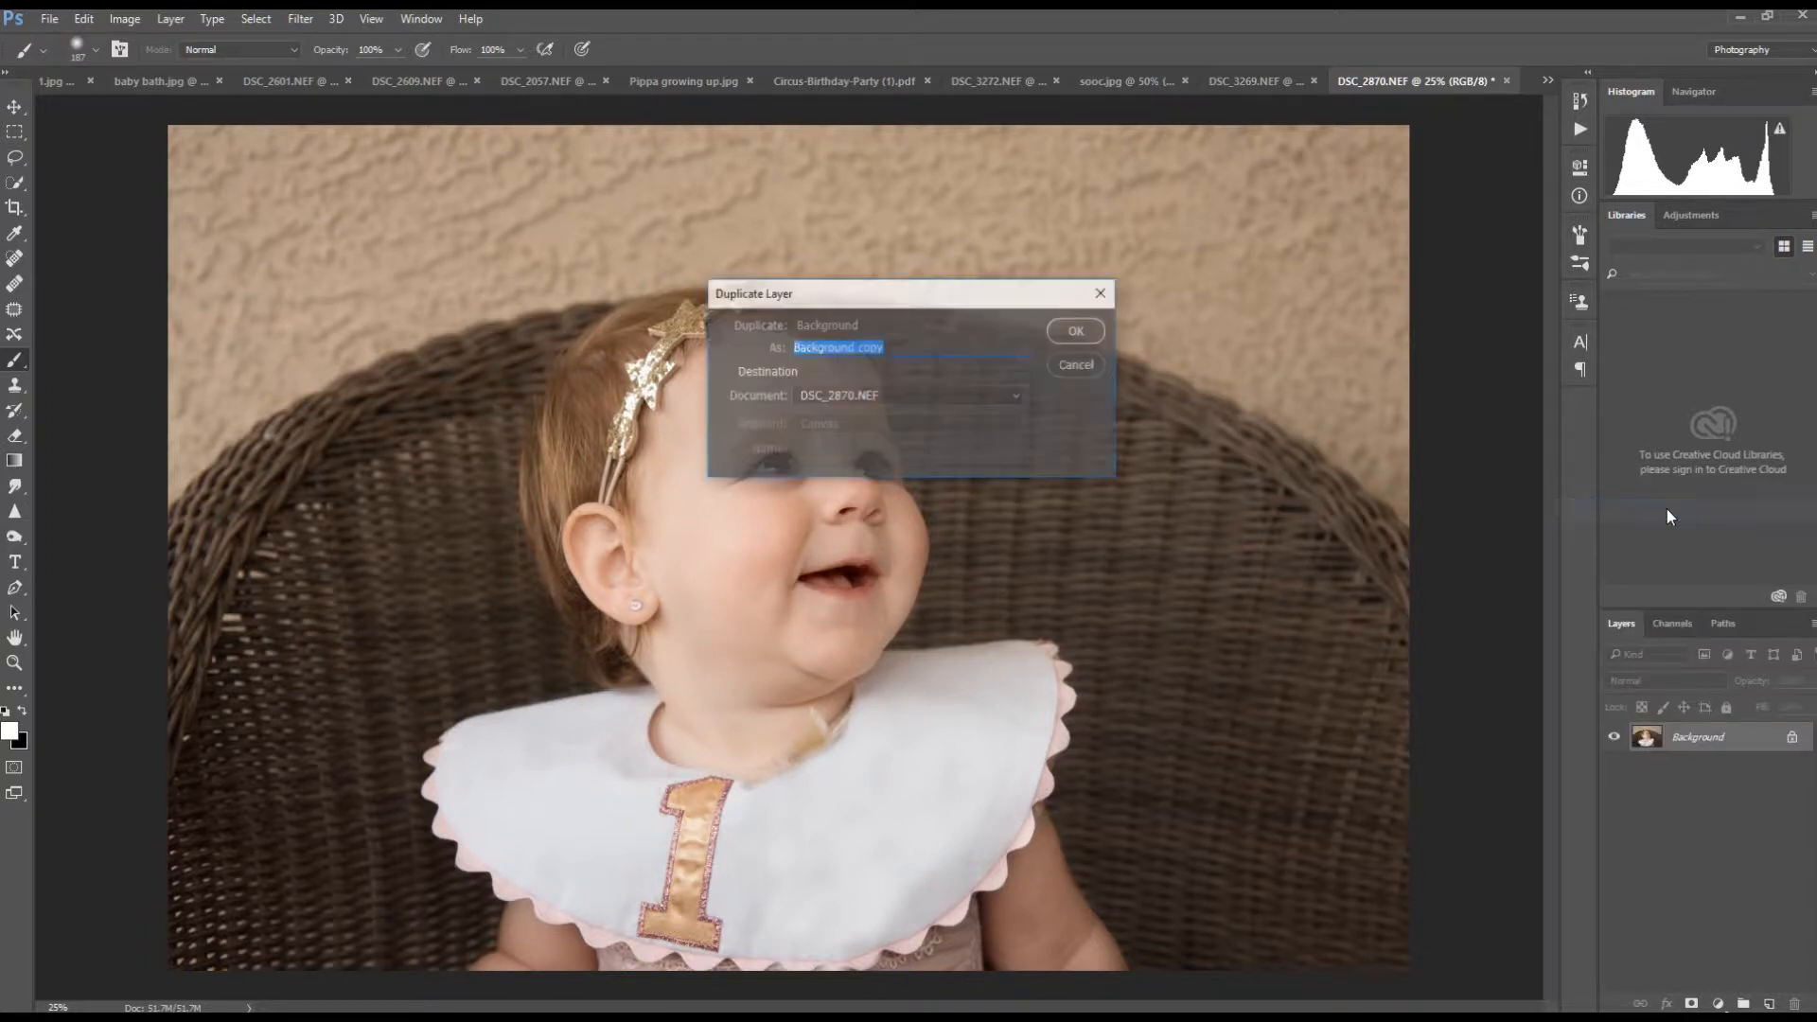
{"action": "left_click", "coordinate": [1078, 330]}
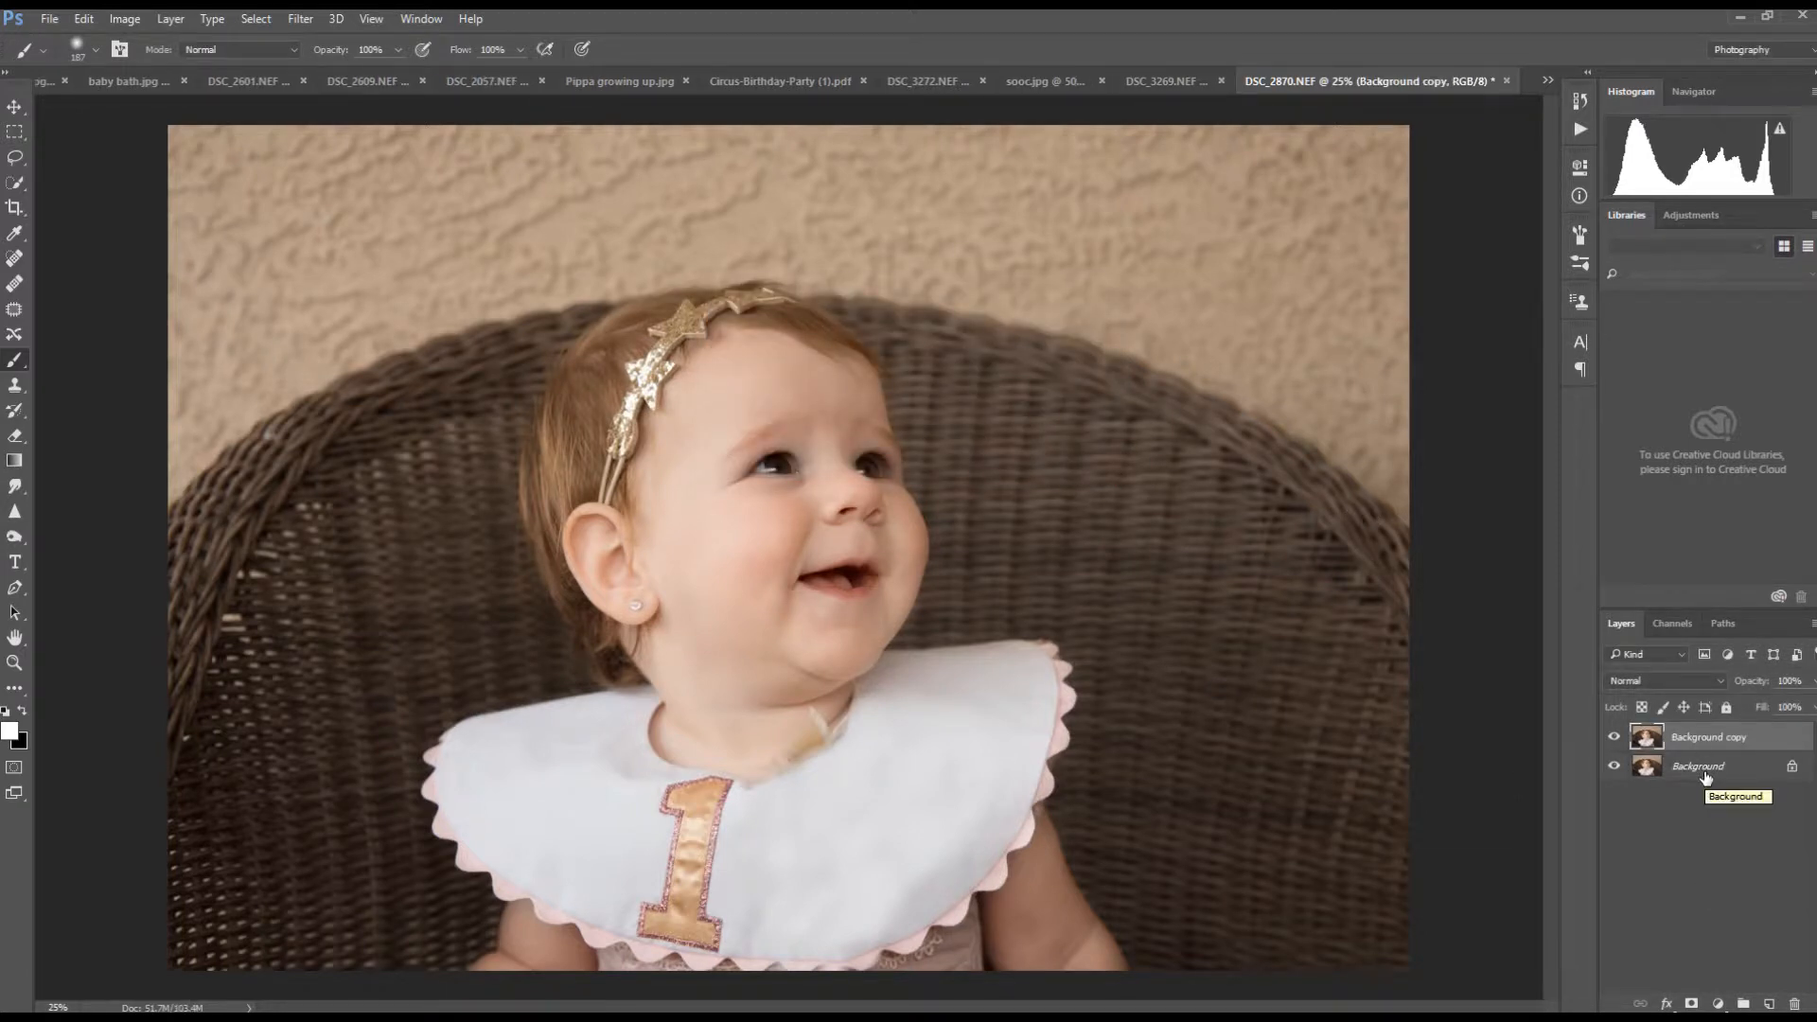
{"action": "left_click", "coordinate": [170, 18]}
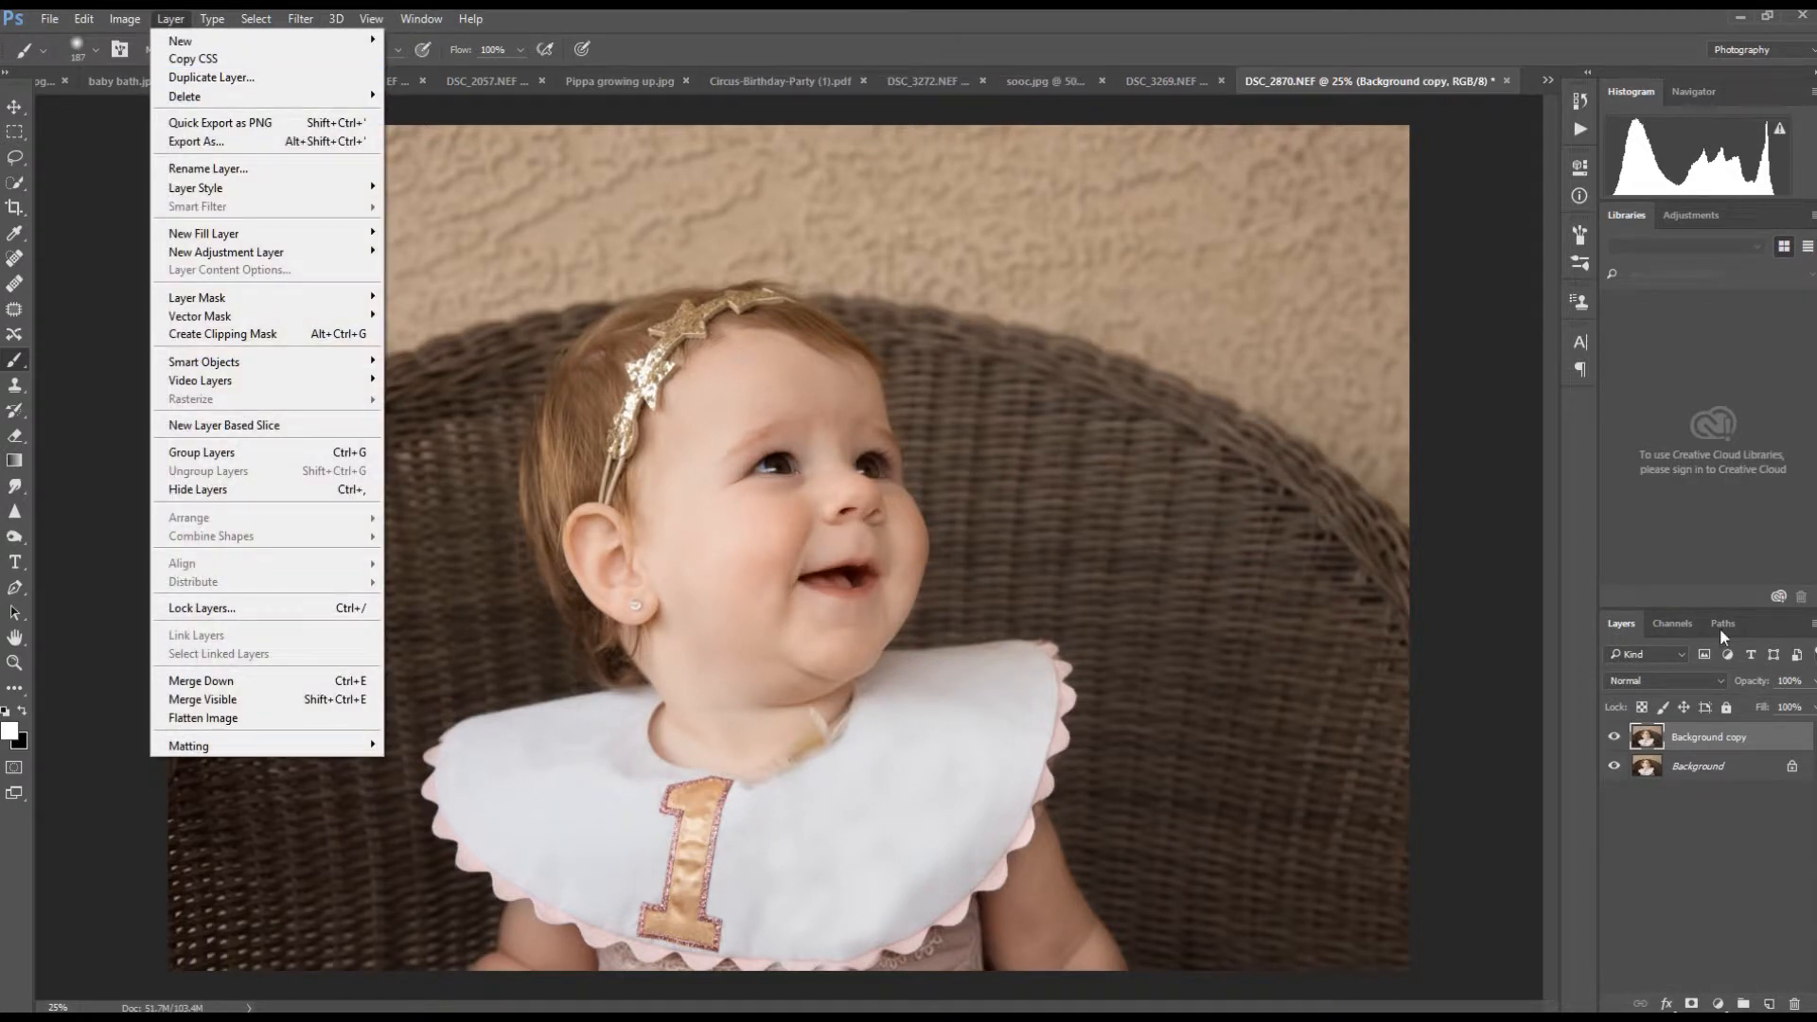
{"action": "left_click", "coordinate": [1713, 736]}
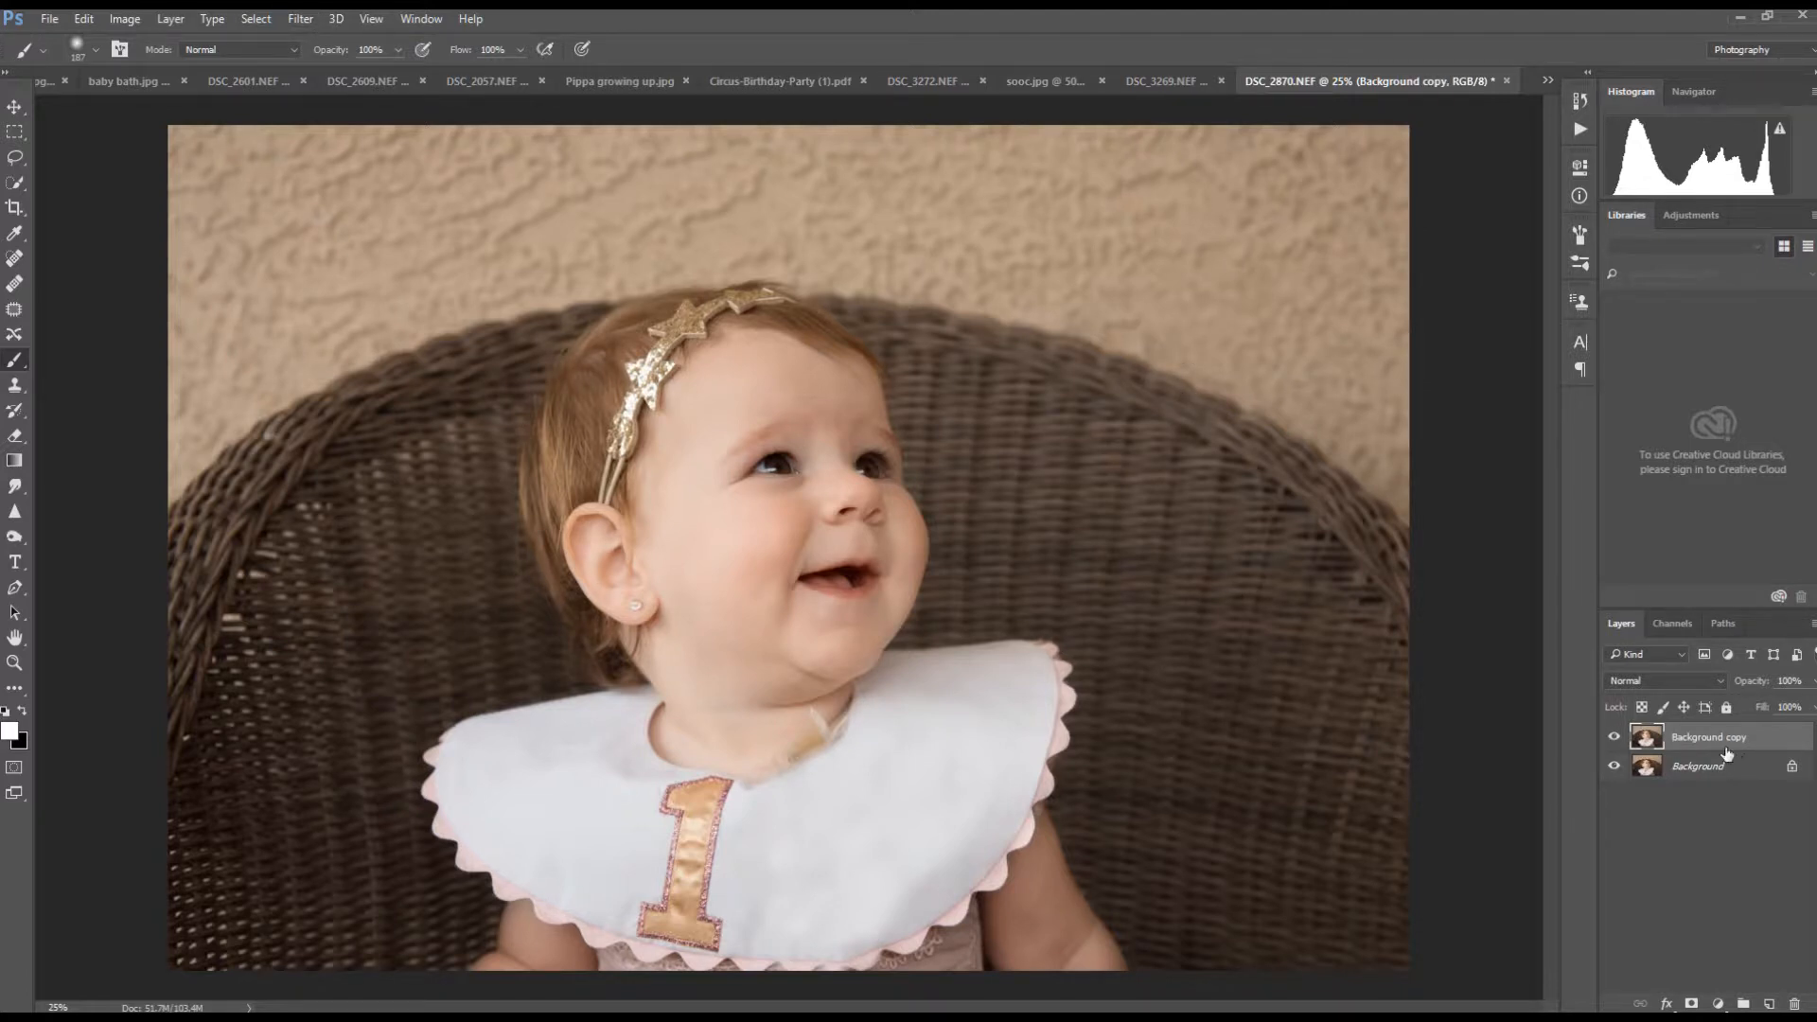
- Apply a High Pass filter with a 10-pixel radius to the Background copy layer
{"action": "left_click", "coordinate": [303, 18]}
{"action": "mouse_move", "coordinate": [392, 401]}
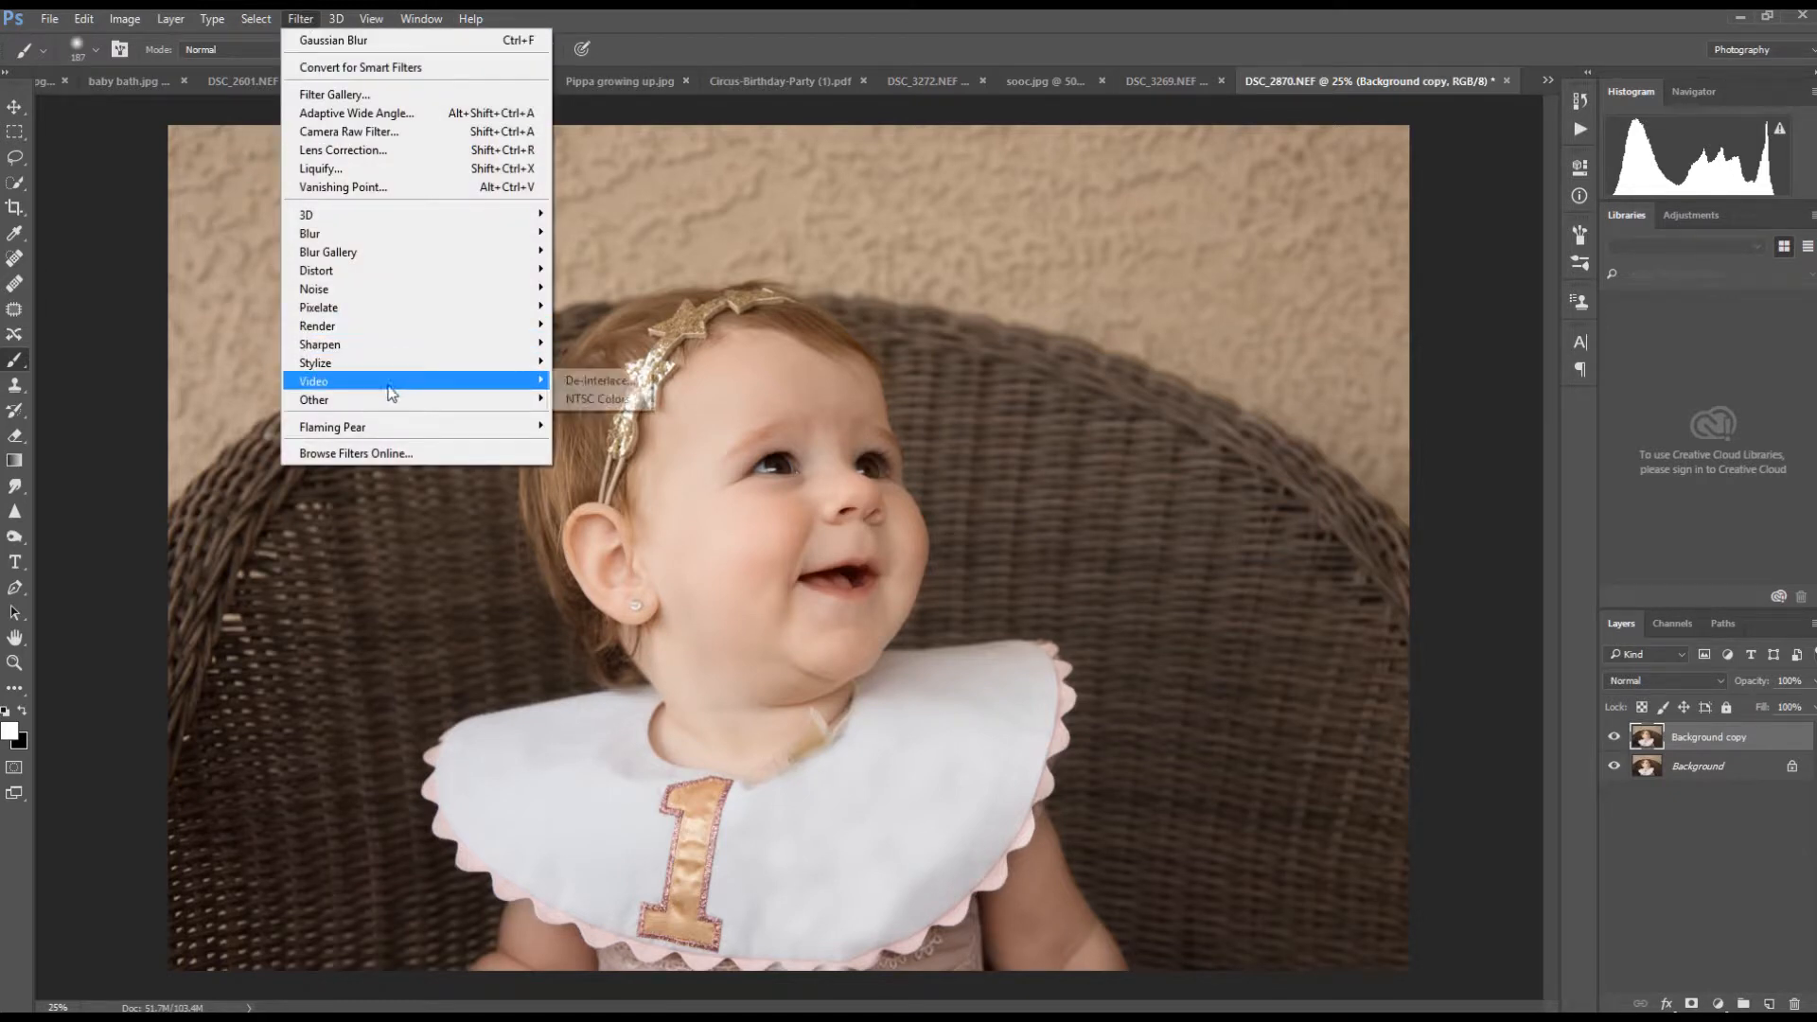
{"action": "left_click", "coordinate": [570, 415]}
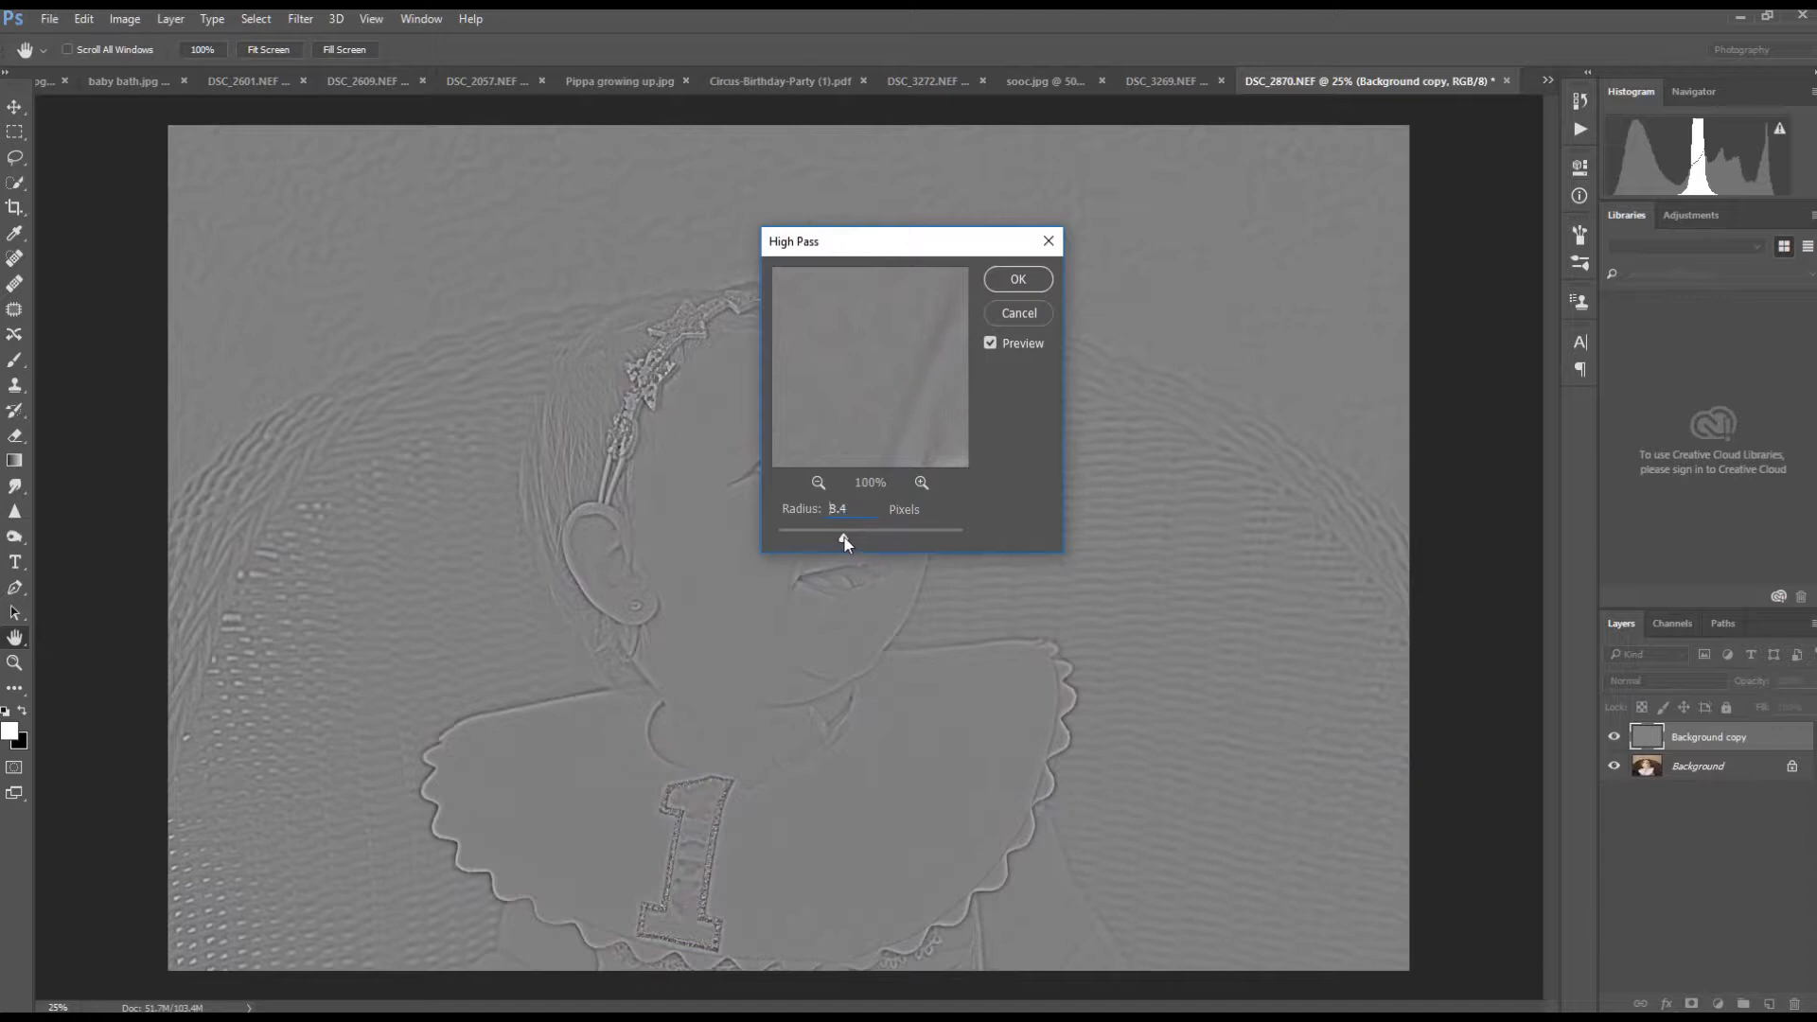
{"action": "left_click_drag", "start_coordinate": [852, 542], "coordinate": [806, 522]}
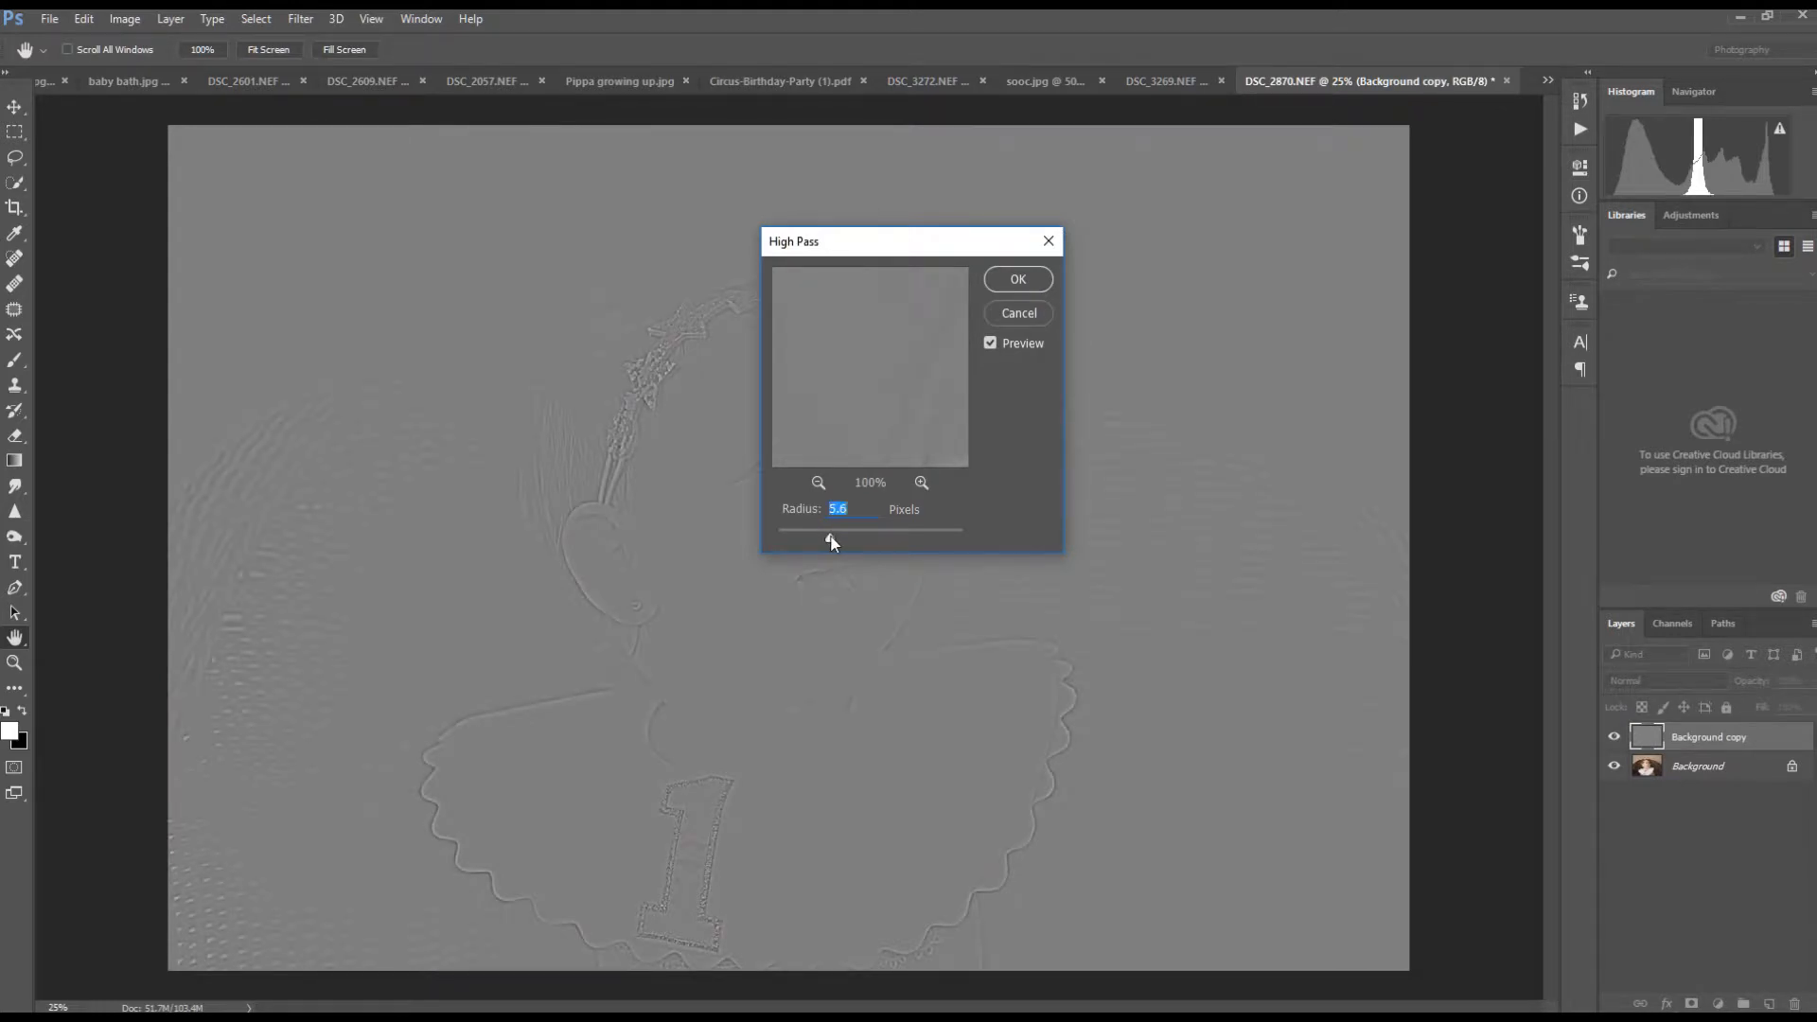
{"action": "type", "text": "10"}
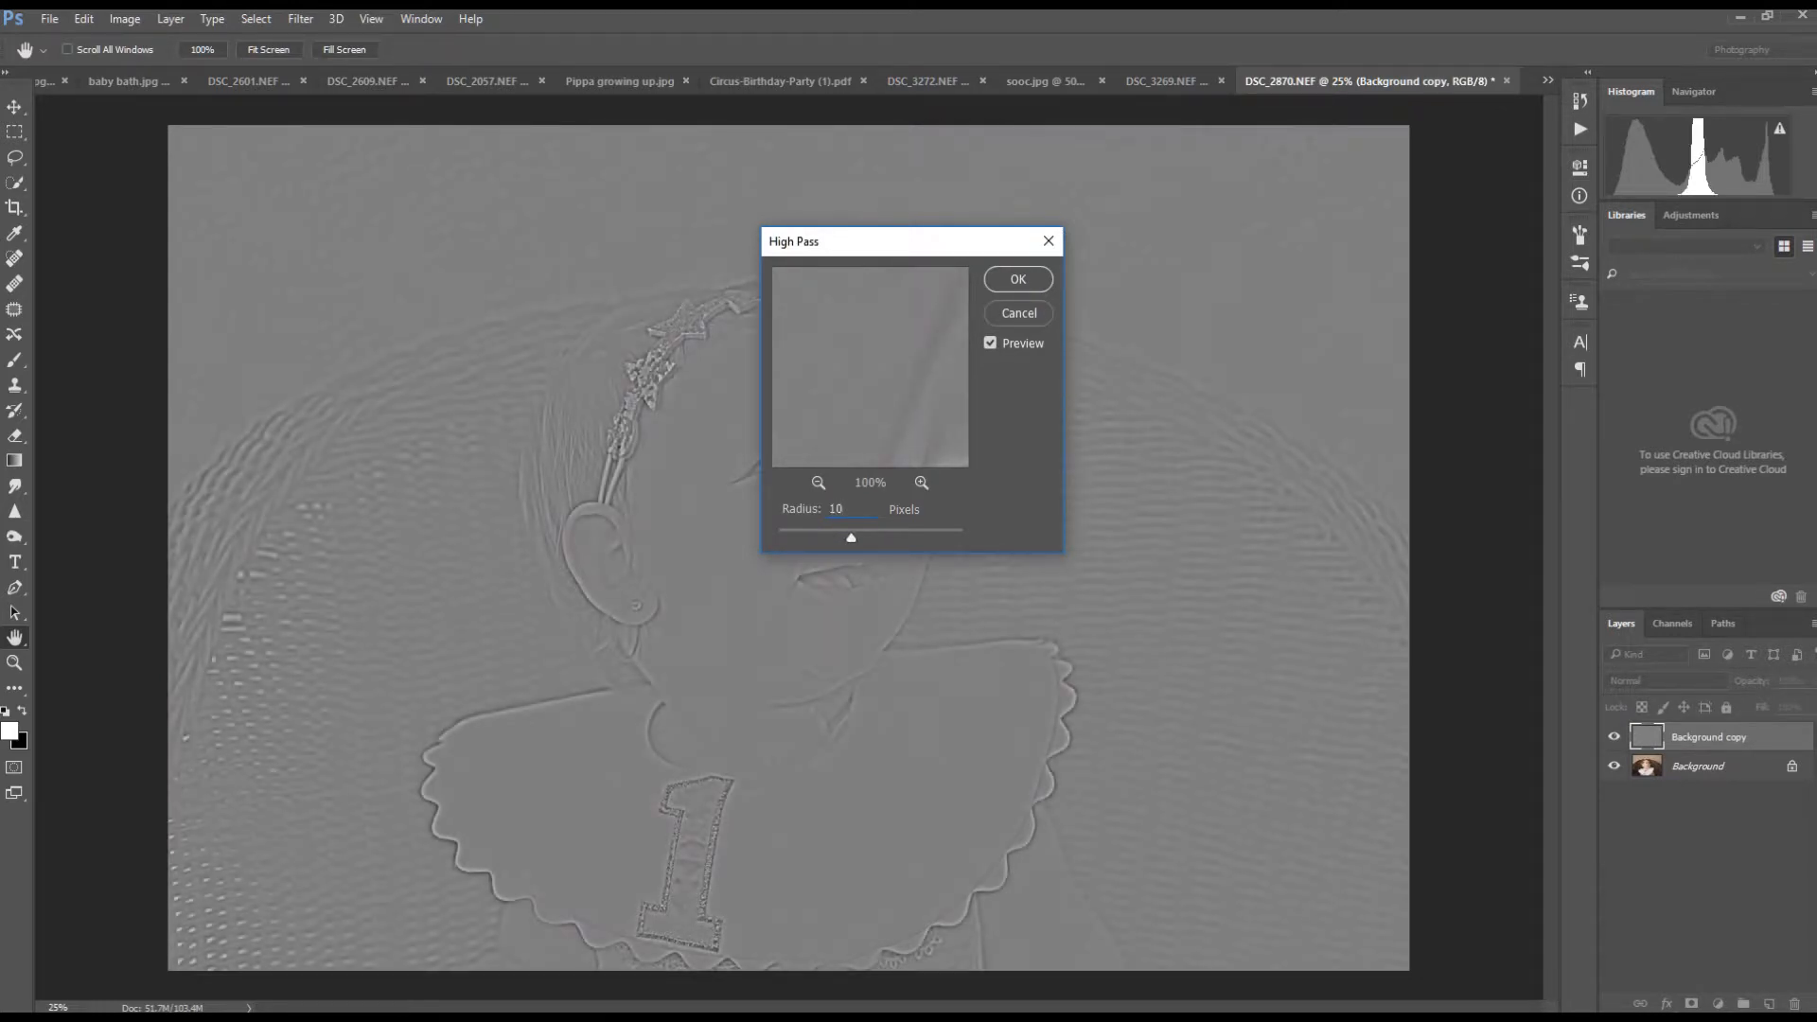
{"action": "left_click", "coordinate": [1017, 279]}
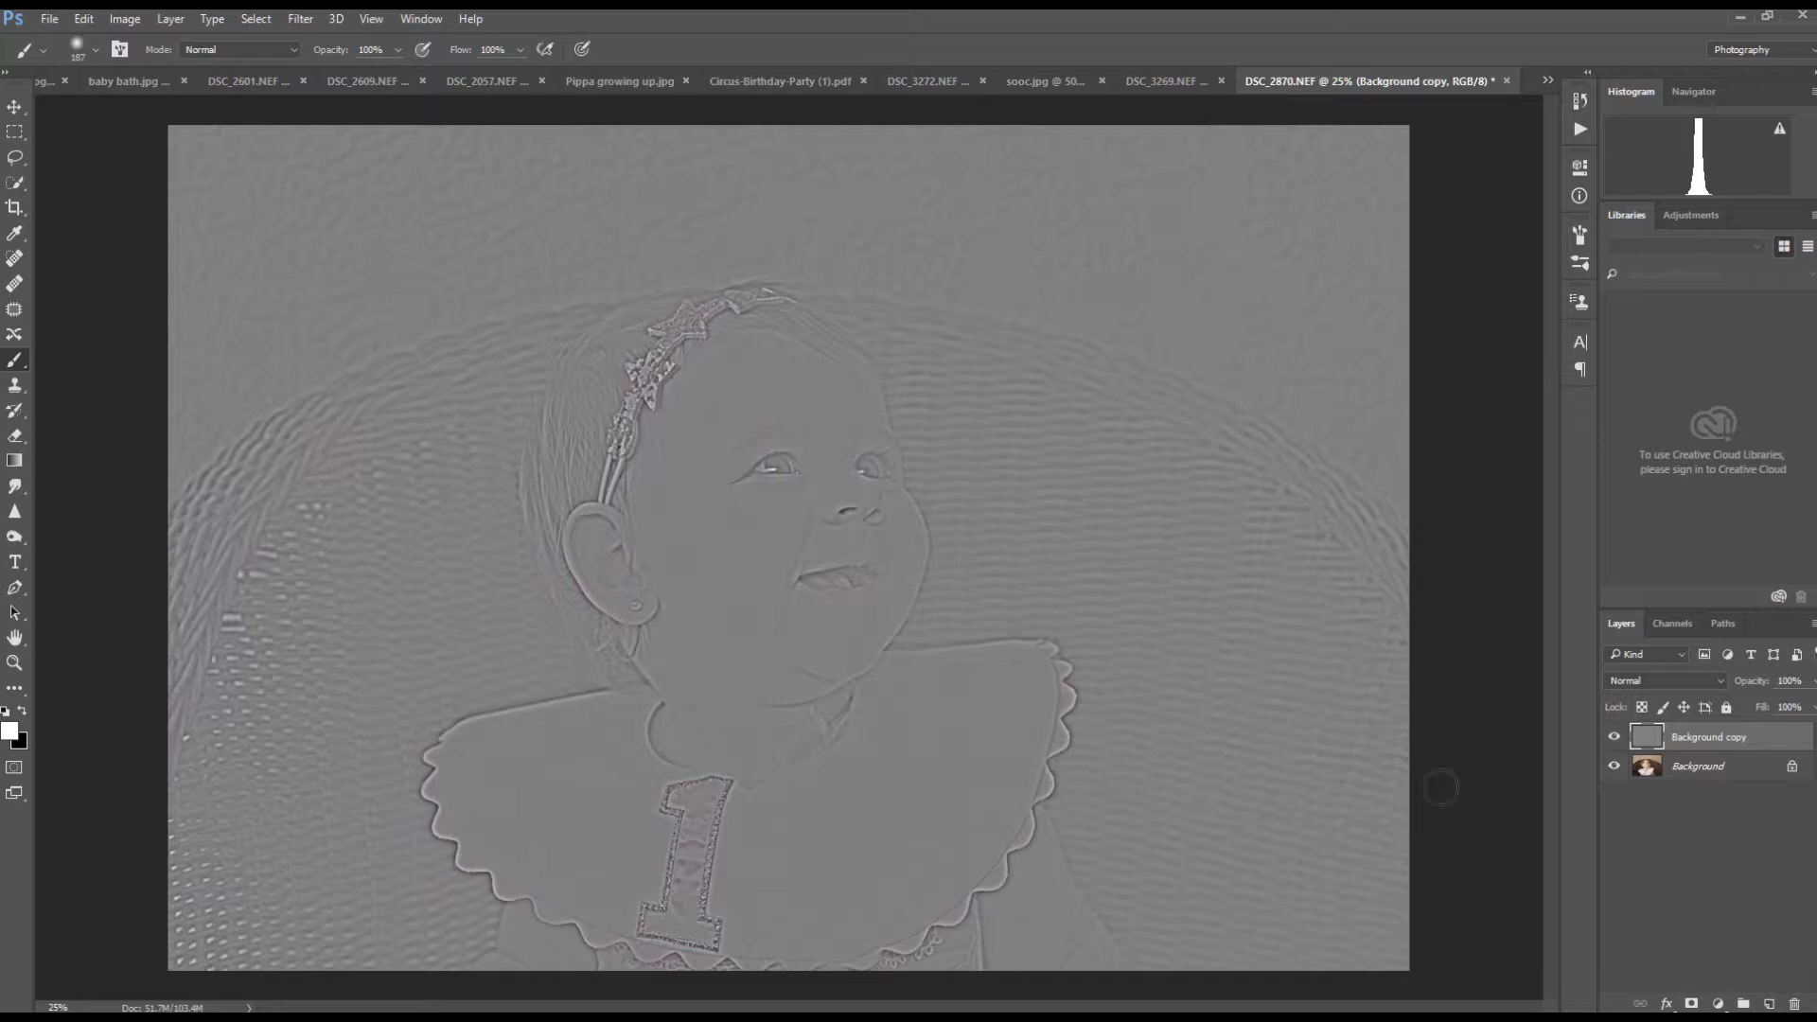
- Set the High Pass layer's blend mode to Soft Light
{"action": "left_click", "coordinate": [1621, 685]}
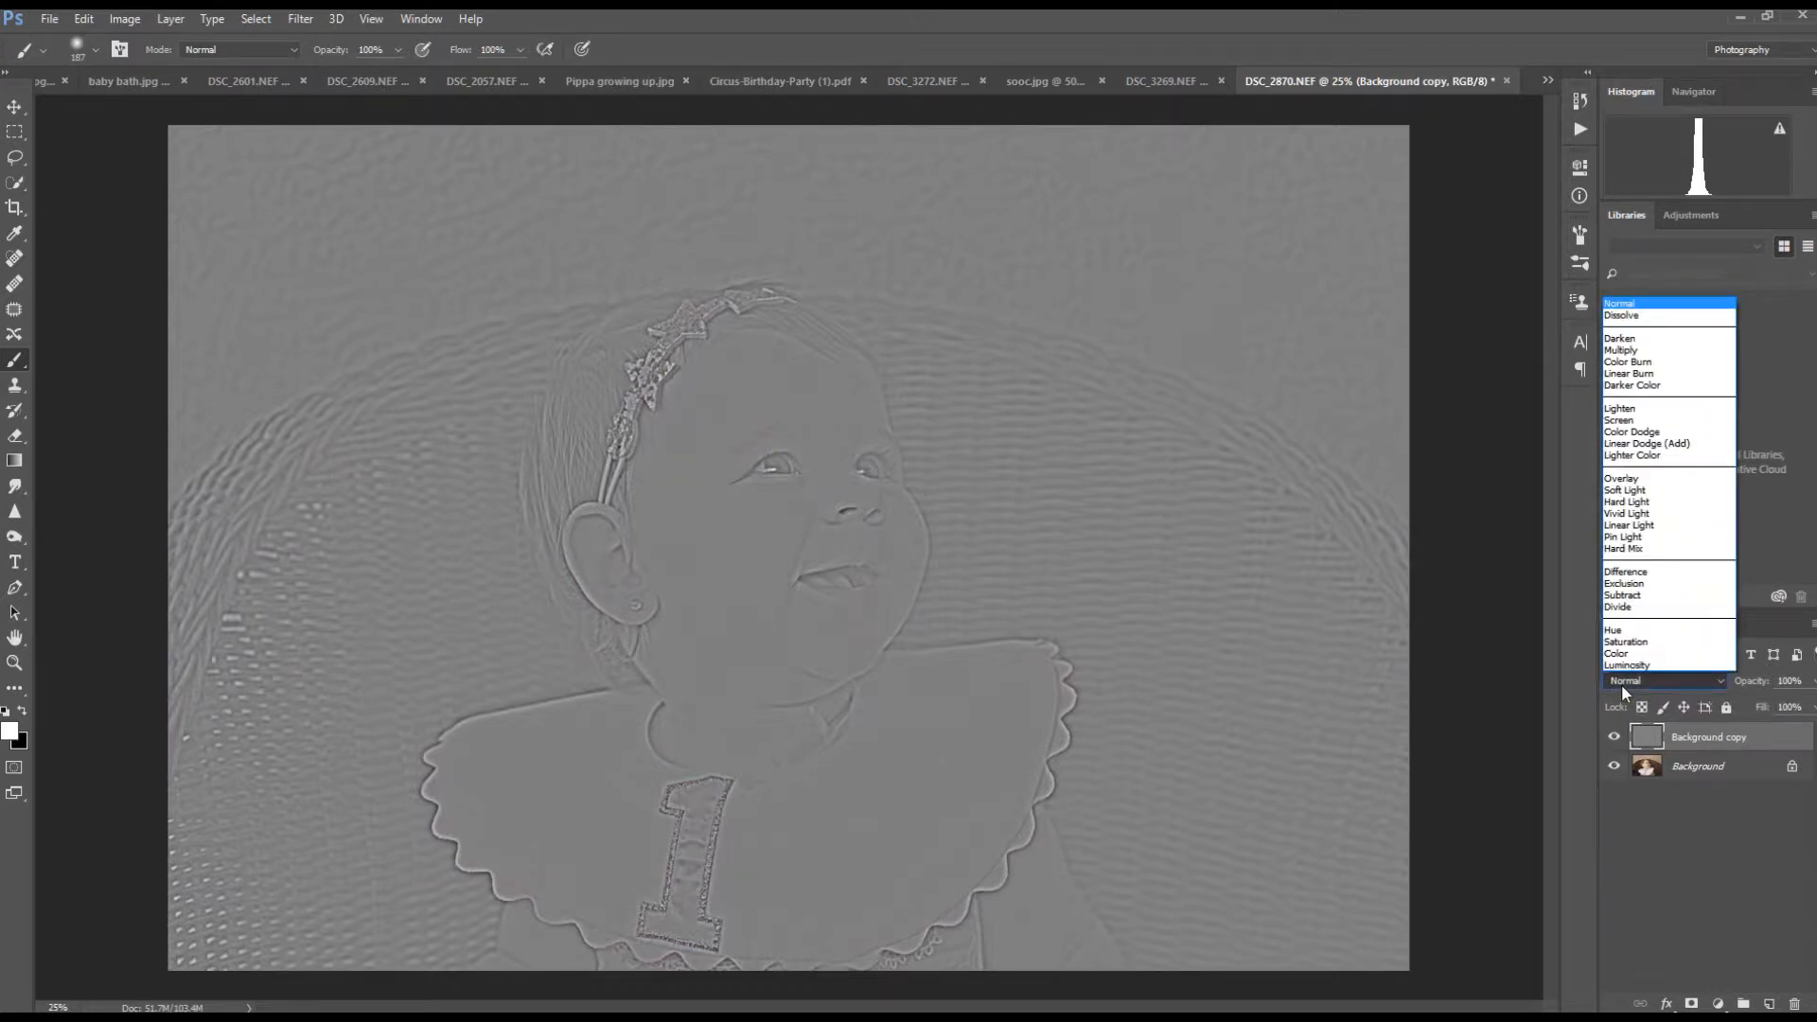
{"action": "left_click", "coordinate": [1621, 684]}
{"action": "left_click", "coordinate": [1621, 685]}
{"action": "left_click", "coordinate": [1636, 490]}
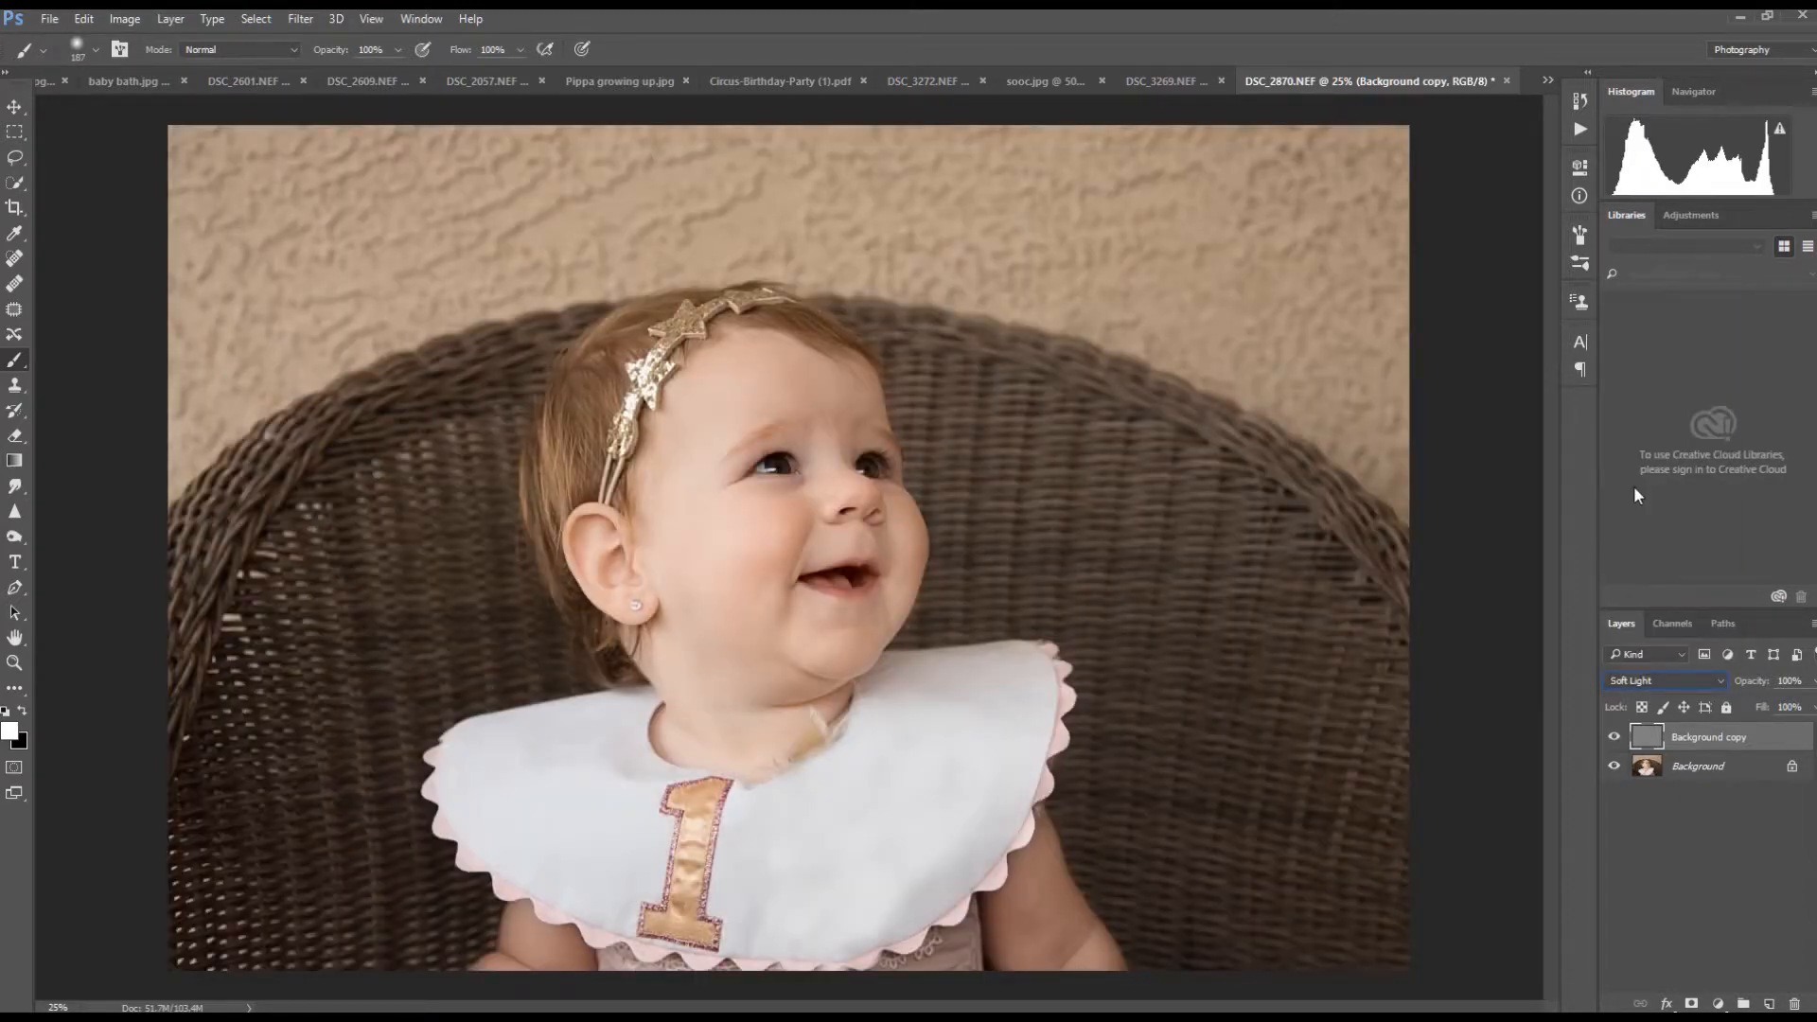
- Compare the photo with the High Pass layer hidden and shown to examine the sharpening in the face, headband and chair
{"action": "left_click", "coordinate": [1614, 742]}
{"action": "left_click", "coordinate": [1615, 742]}
{"action": "left_click", "coordinate": [1614, 742]}
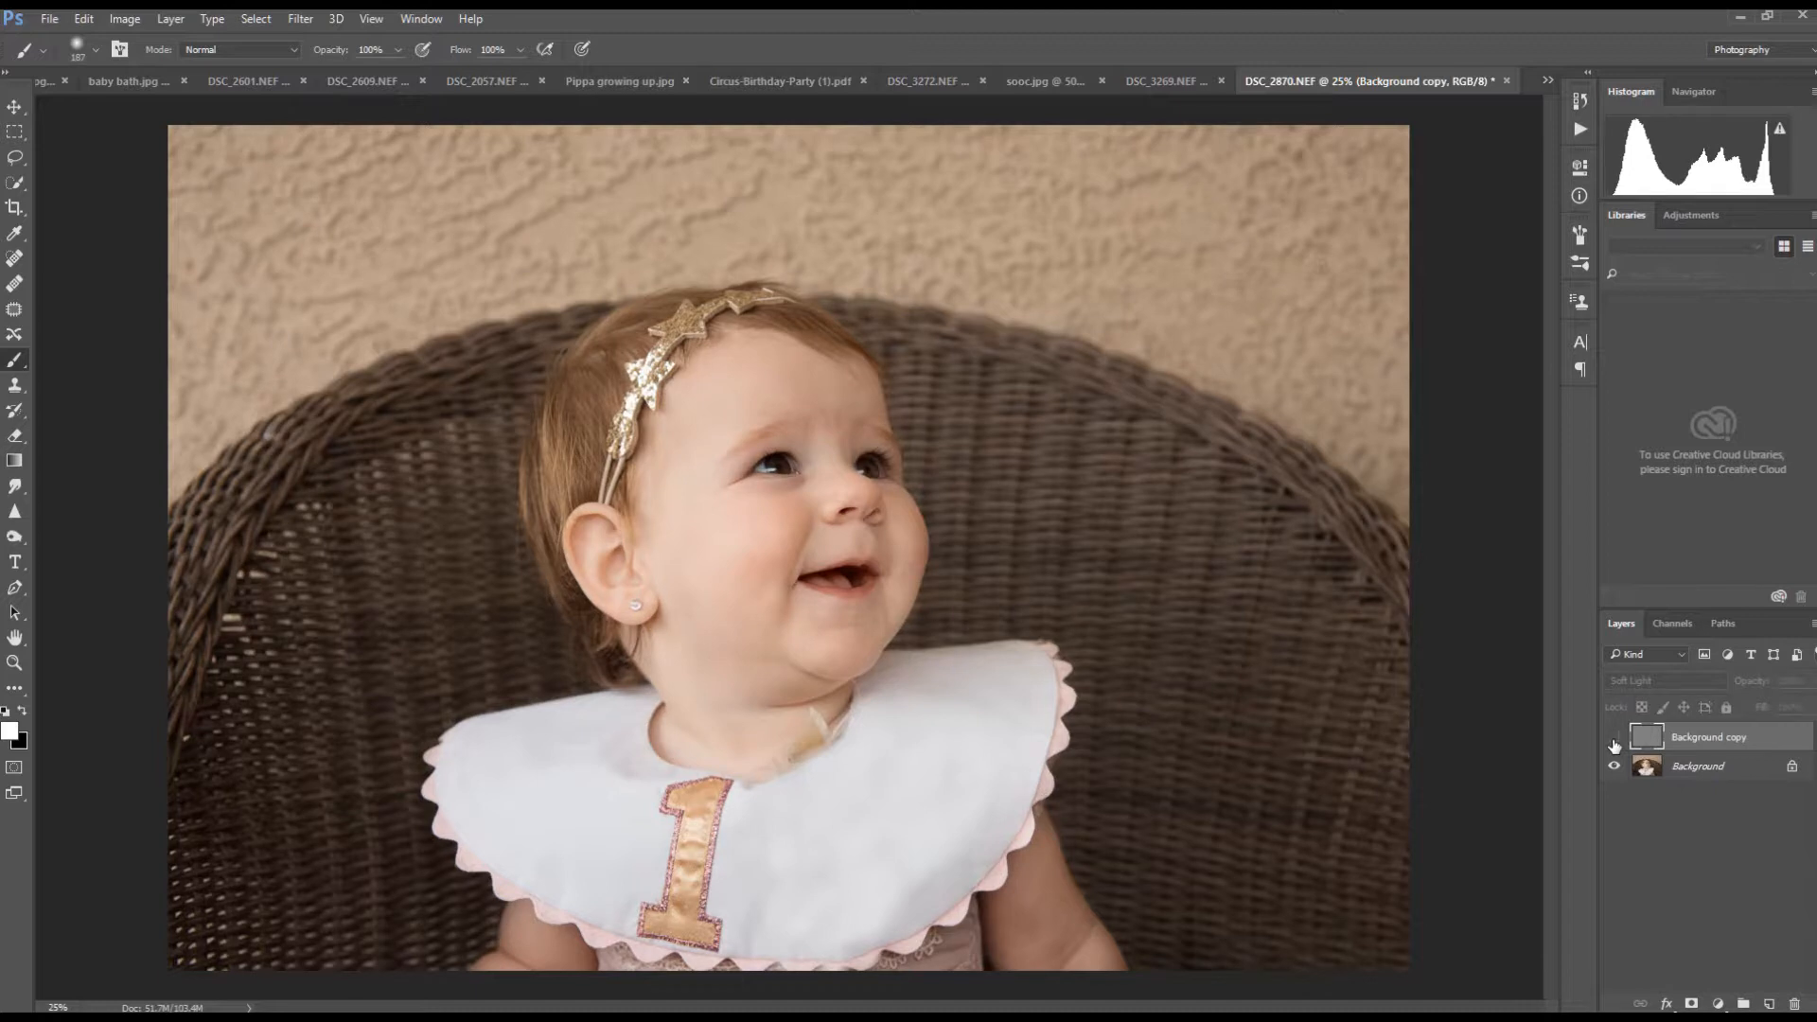
{"action": "left_click", "coordinate": [1615, 742]}
{"action": "left_click", "coordinate": [1615, 742]}
{"action": "left_click", "coordinate": [1615, 742]}
{"action": "left_click", "coordinate": [1614, 742]}
{"action": "left_click", "coordinate": [1615, 742]}
{"action": "left_click", "coordinate": [1615, 742]}
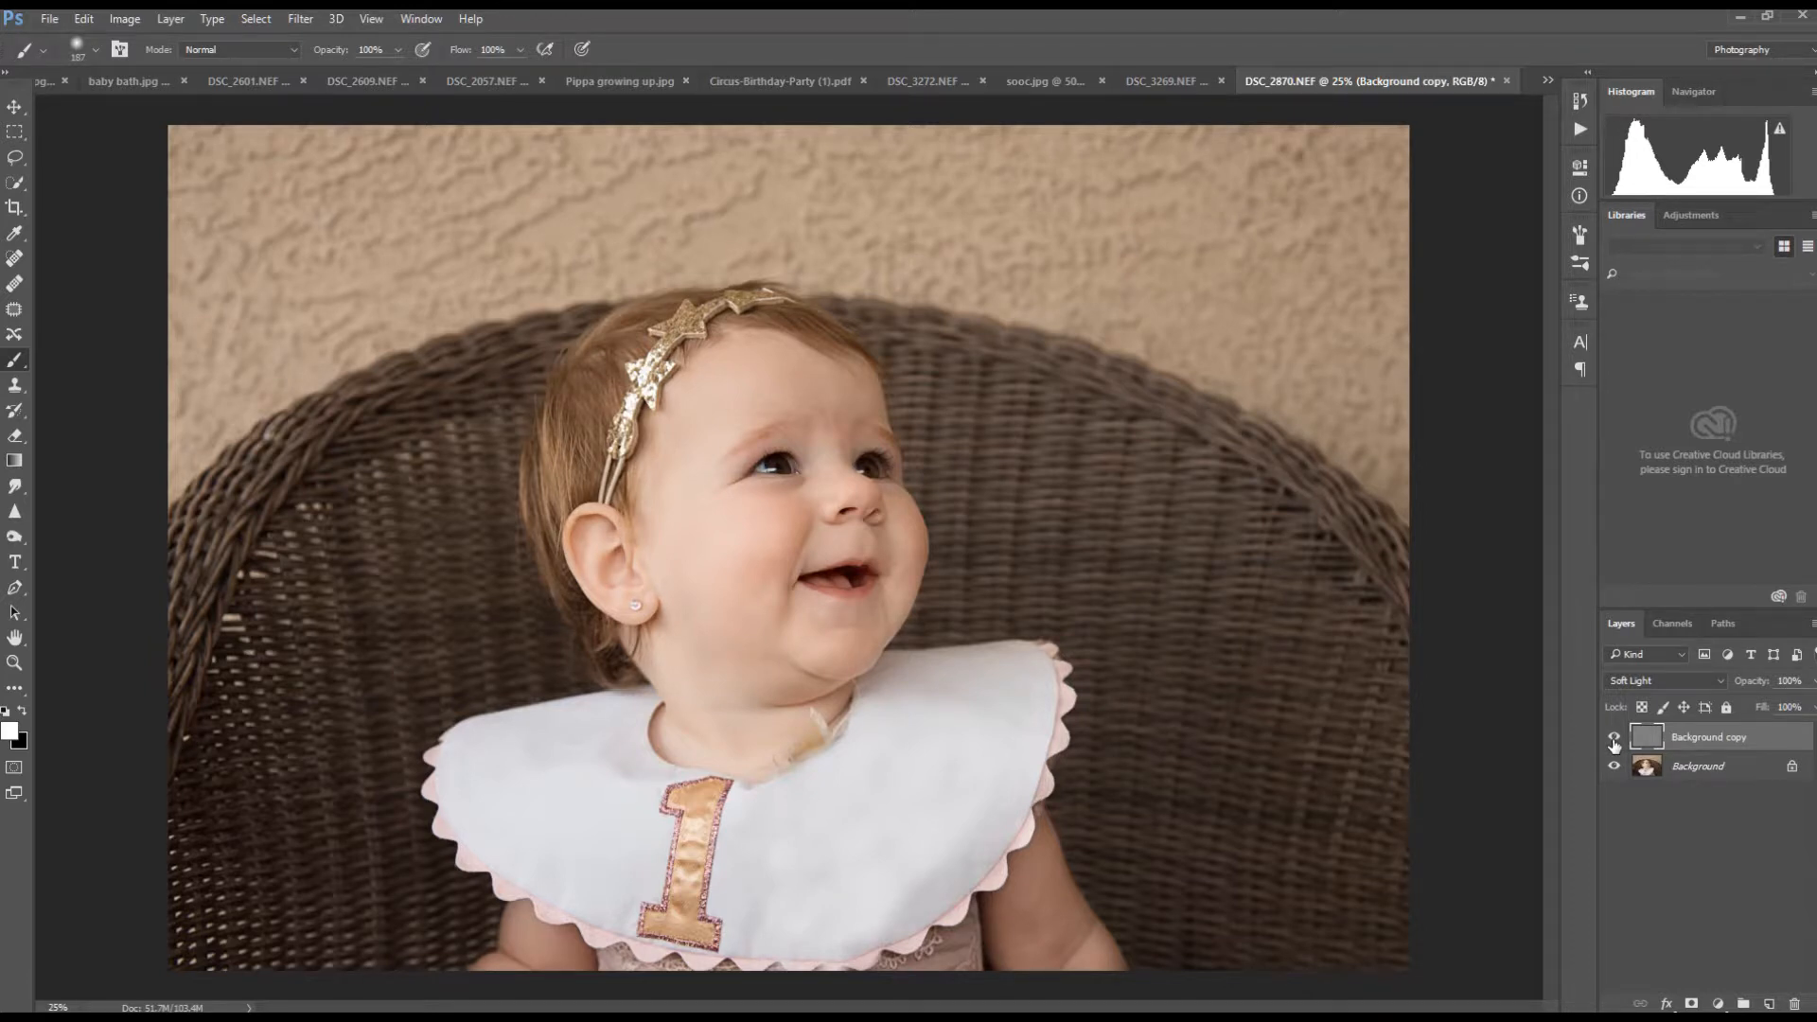
{"action": "left_click", "coordinate": [1614, 738]}
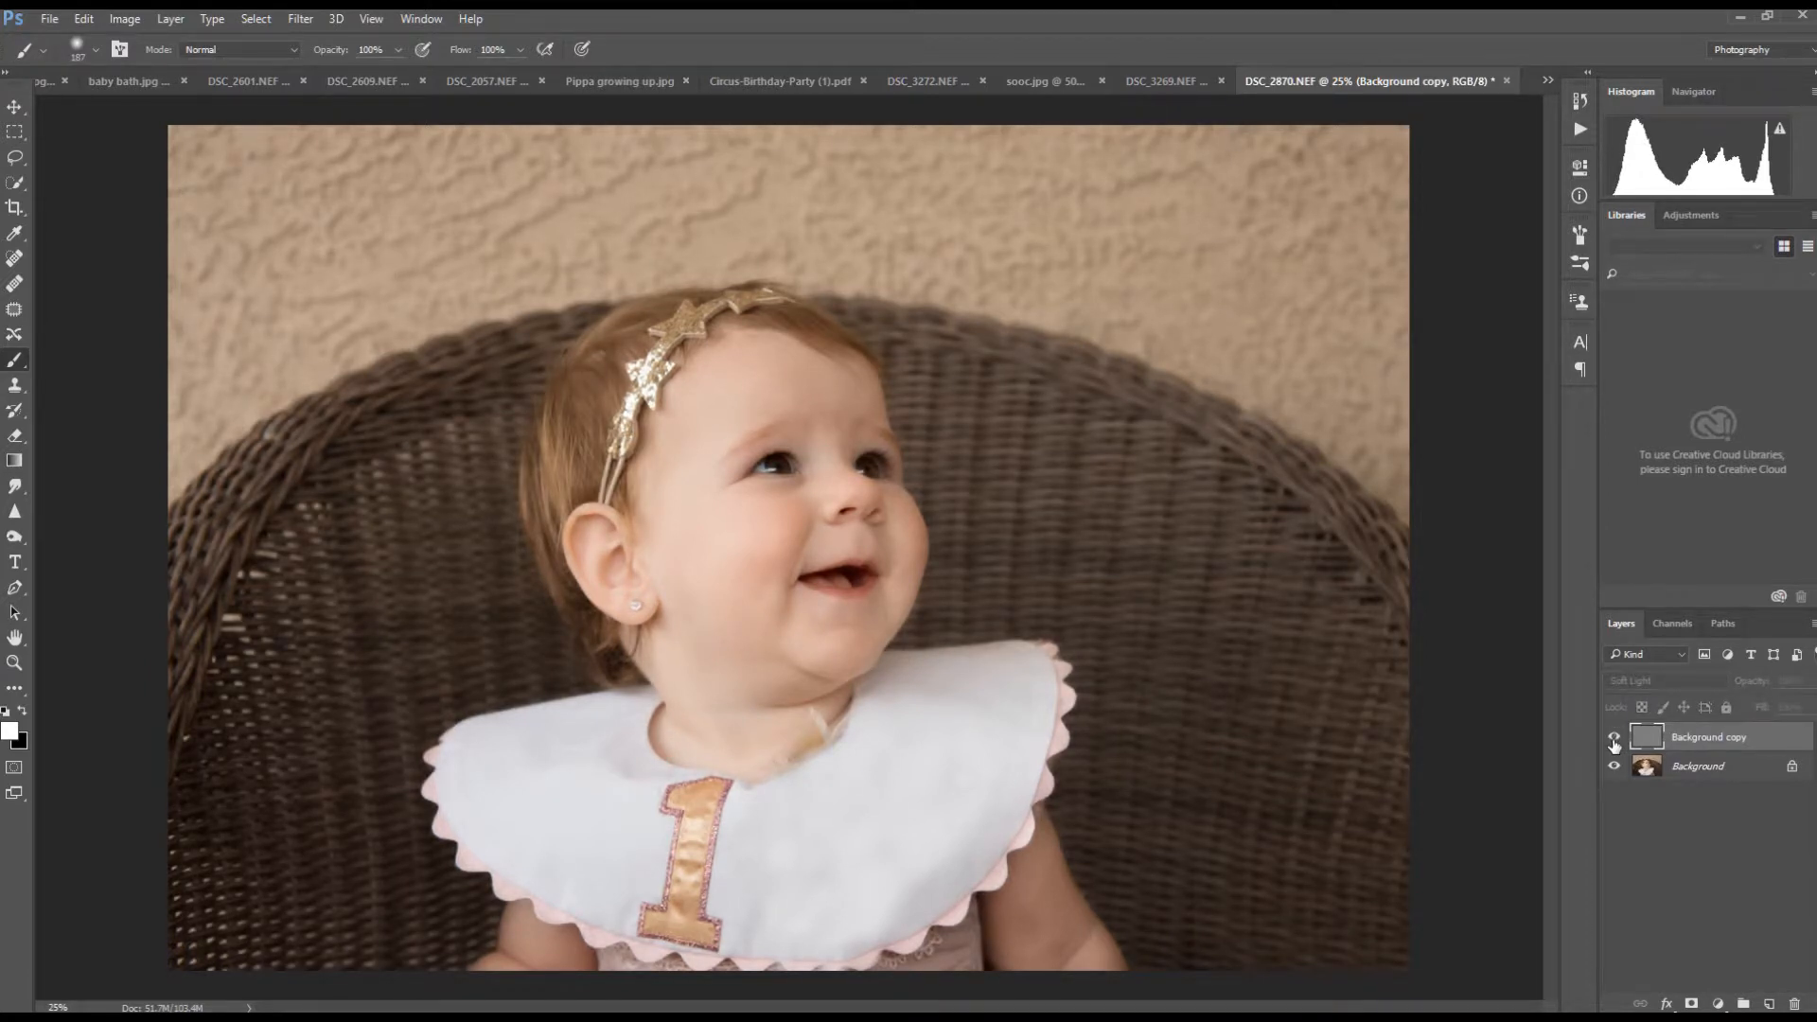
{"action": "left_click", "coordinate": [1614, 743]}
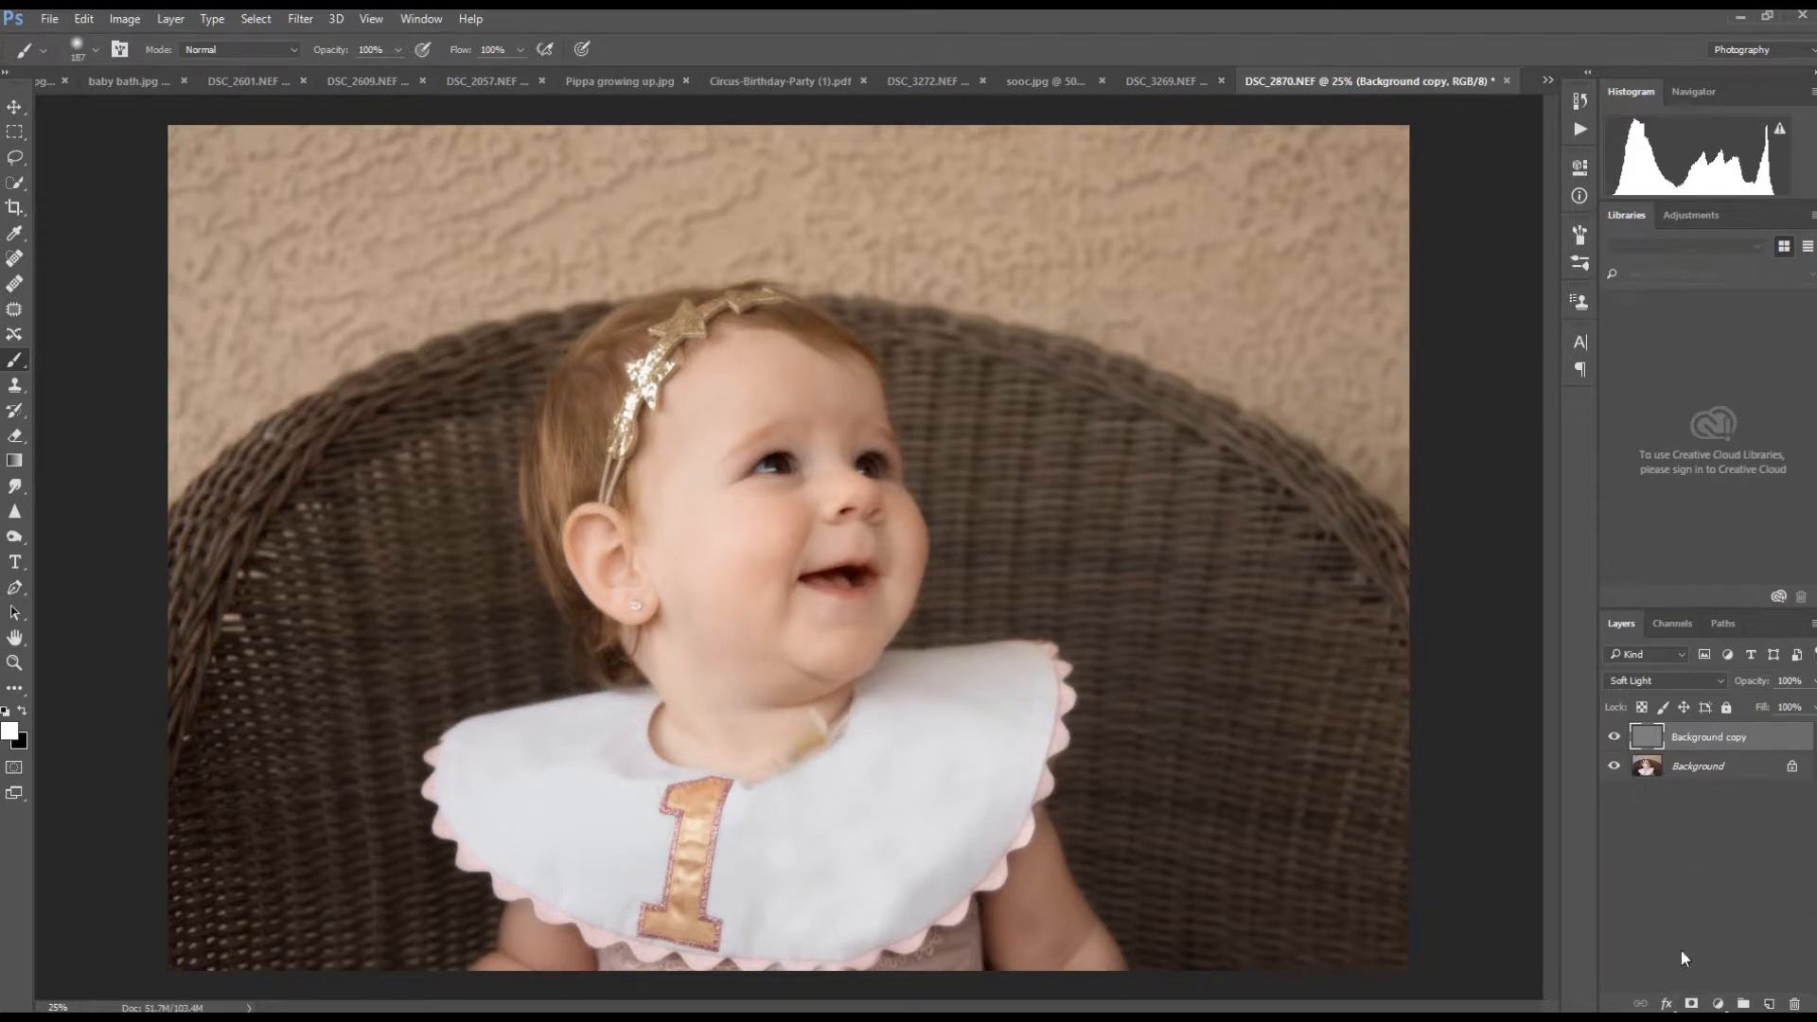
- Add a layer mask to the High Pass layer and invert it to black
{"action": "left_click", "coordinate": [1691, 1004]}
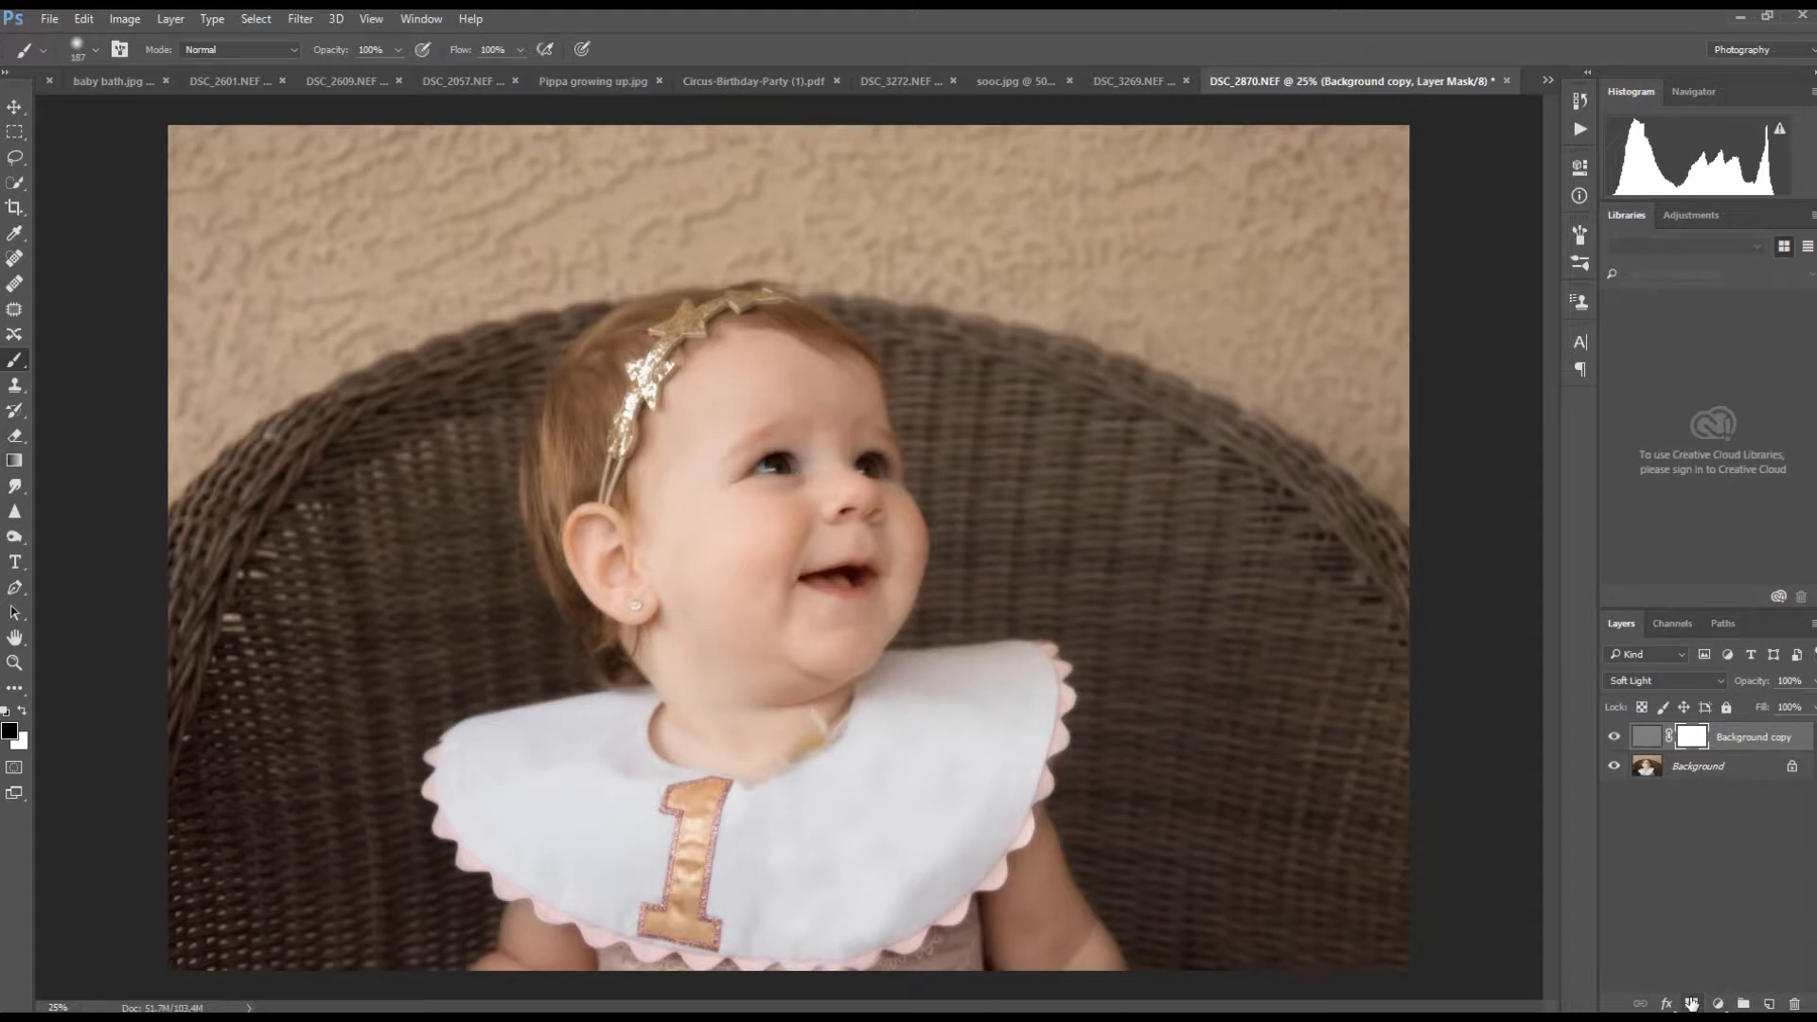
{"action": "key", "text": "ctrl+i"}
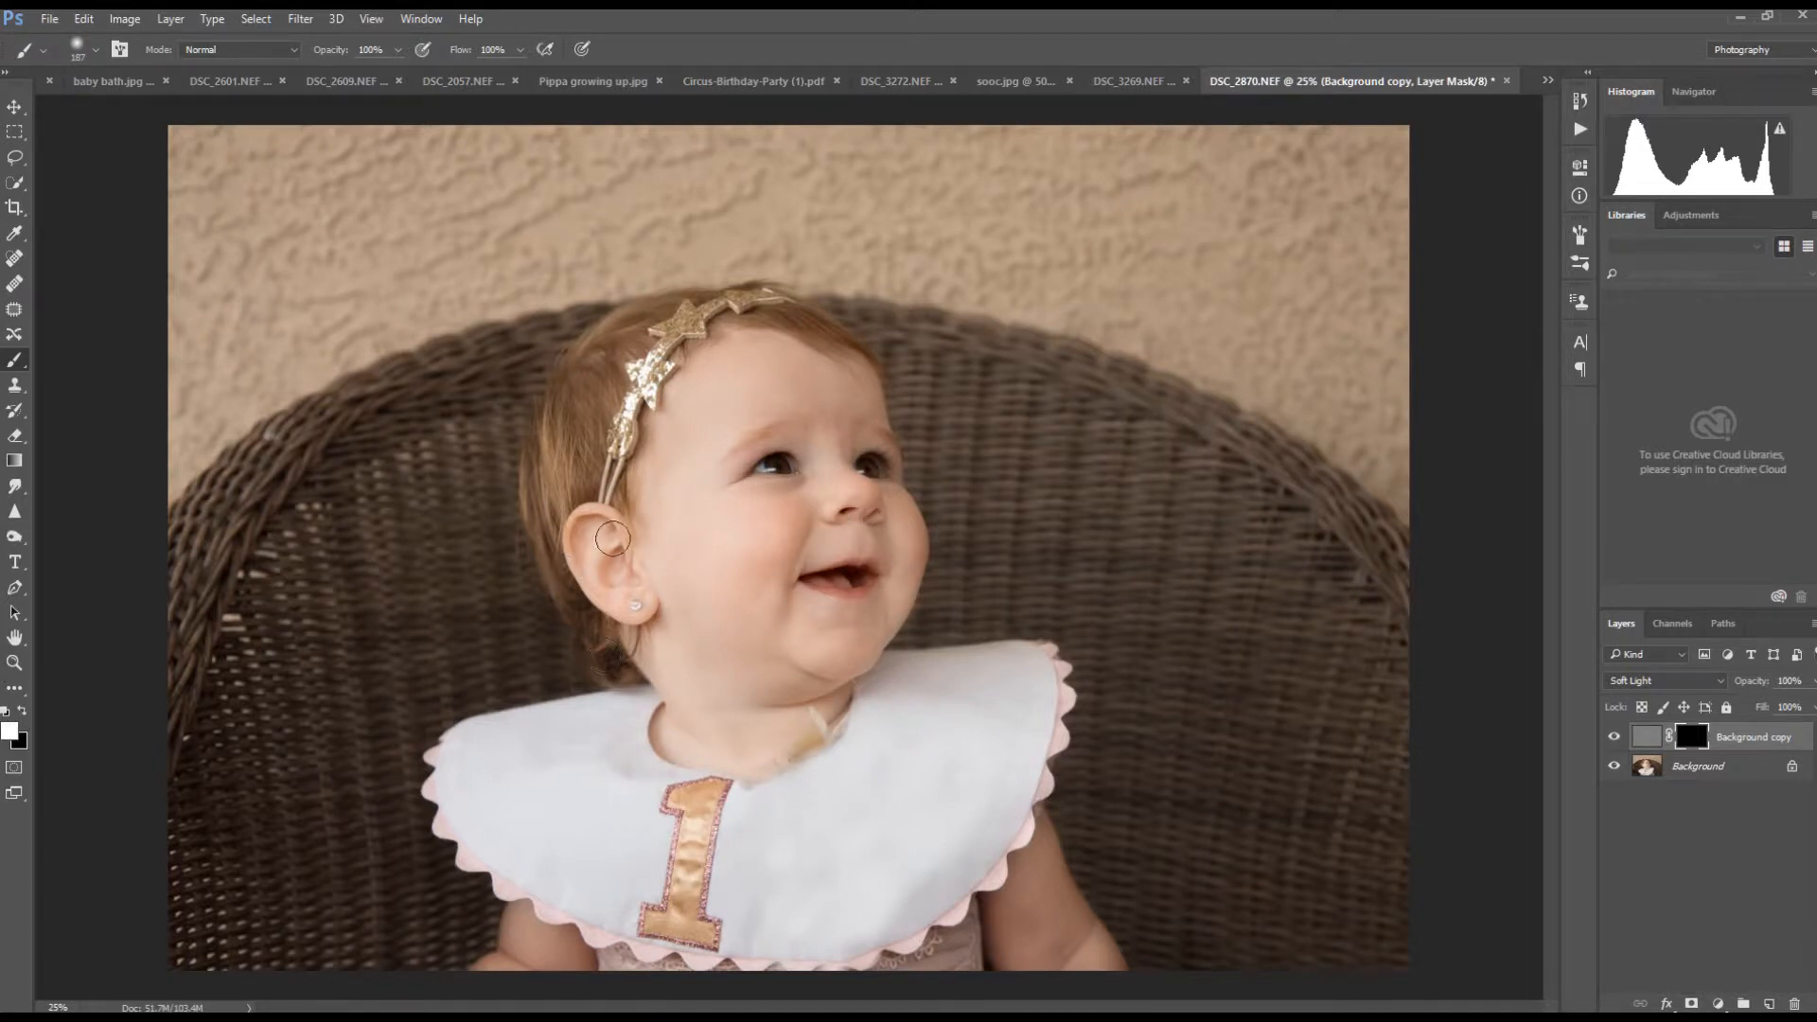
- Paint white on the High Pass layer's mask over the baby's face, ear, neck and arms to reveal the sharpening there
{"action": "mouse_move", "coordinate": [682, 558]}
{"action": "left_mouse_down"}
{"action": "mouse_move", "coordinate": [660, 552]}
{"action": "mouse_move", "coordinate": [665, 463]}
{"action": "left_mouse_up"}
{"action": "mouse_move", "coordinate": [805, 392]}
{"action": "left_mouse_down"}
{"action": "mouse_move", "coordinate": [834, 438]}
{"action": "mouse_move", "coordinate": [824, 399]}
{"action": "mouse_move", "coordinate": [732, 375]}
{"action": "mouse_move", "coordinate": [772, 362]}
{"action": "mouse_move", "coordinate": [873, 412]}
{"action": "mouse_move", "coordinate": [774, 428]}
{"action": "mouse_move", "coordinate": [742, 354]}
{"action": "mouse_move", "coordinate": [718, 367]}
{"action": "mouse_move", "coordinate": [646, 524]}
{"action": "mouse_move", "coordinate": [795, 507]}
{"action": "mouse_move", "coordinate": [739, 632]}
{"action": "mouse_move", "coordinate": [753, 555]}
{"action": "mouse_move", "coordinate": [730, 571]}
{"action": "mouse_move", "coordinate": [673, 552]}
{"action": "mouse_move", "coordinate": [709, 593]}
{"action": "mouse_move", "coordinate": [716, 578]}
{"action": "mouse_move", "coordinate": [827, 641]}
{"action": "mouse_move", "coordinate": [810, 629]}
{"action": "mouse_move", "coordinate": [836, 623]}
{"action": "mouse_move", "coordinate": [795, 625]}
{"action": "mouse_move", "coordinate": [789, 606]}
{"action": "mouse_move", "coordinate": [816, 530]}
{"action": "mouse_move", "coordinate": [783, 637]}
{"action": "mouse_move", "coordinate": [689, 452]}
{"action": "mouse_move", "coordinate": [762, 506]}
{"action": "mouse_move", "coordinate": [739, 497]}
{"action": "mouse_move", "coordinate": [750, 469]}
{"action": "mouse_move", "coordinate": [800, 465]}
{"action": "mouse_move", "coordinate": [767, 473]}
{"action": "mouse_move", "coordinate": [909, 530]}
{"action": "mouse_move", "coordinate": [880, 606]}
{"action": "mouse_move", "coordinate": [808, 621]}
{"action": "mouse_move", "coordinate": [863, 622]}
{"action": "mouse_move", "coordinate": [820, 649]}
{"action": "mouse_move", "coordinate": [722, 698]}
{"action": "mouse_move", "coordinate": [681, 657]}
{"action": "mouse_move", "coordinate": [796, 690]}
{"action": "mouse_move", "coordinate": [696, 756]}
{"action": "mouse_move", "coordinate": [791, 730]}
{"action": "left_mouse_up"}
{"action": "left_click_drag", "start_coordinate": [531, 958], "coordinate": [575, 964]}
{"action": "mouse_move", "coordinate": [1000, 878]}
{"action": "left_mouse_down"}
{"action": "mouse_move", "coordinate": [1057, 849]}
{"action": "mouse_move", "coordinate": [1095, 956]}
{"action": "mouse_move", "coordinate": [1014, 944]}
{"action": "left_mouse_up"}
{"action": "left_click_drag", "start_coordinate": [509, 977], "coordinate": [506, 982]}
{"action": "mouse_move", "coordinate": [621, 590]}
{"action": "left_mouse_down"}
{"action": "mouse_move", "coordinate": [593, 536]}
{"action": "mouse_move", "coordinate": [612, 573]}
{"action": "mouse_move", "coordinate": [606, 543]}
{"action": "mouse_move", "coordinate": [587, 688]}
{"action": "mouse_move", "coordinate": [601, 514]}
{"action": "mouse_move", "coordinate": [573, 639]}
{"action": "mouse_move", "coordinate": [661, 679]}
{"action": "mouse_move", "coordinate": [891, 660]}
{"action": "mouse_move", "coordinate": [656, 652]}
{"action": "left_mouse_up"}
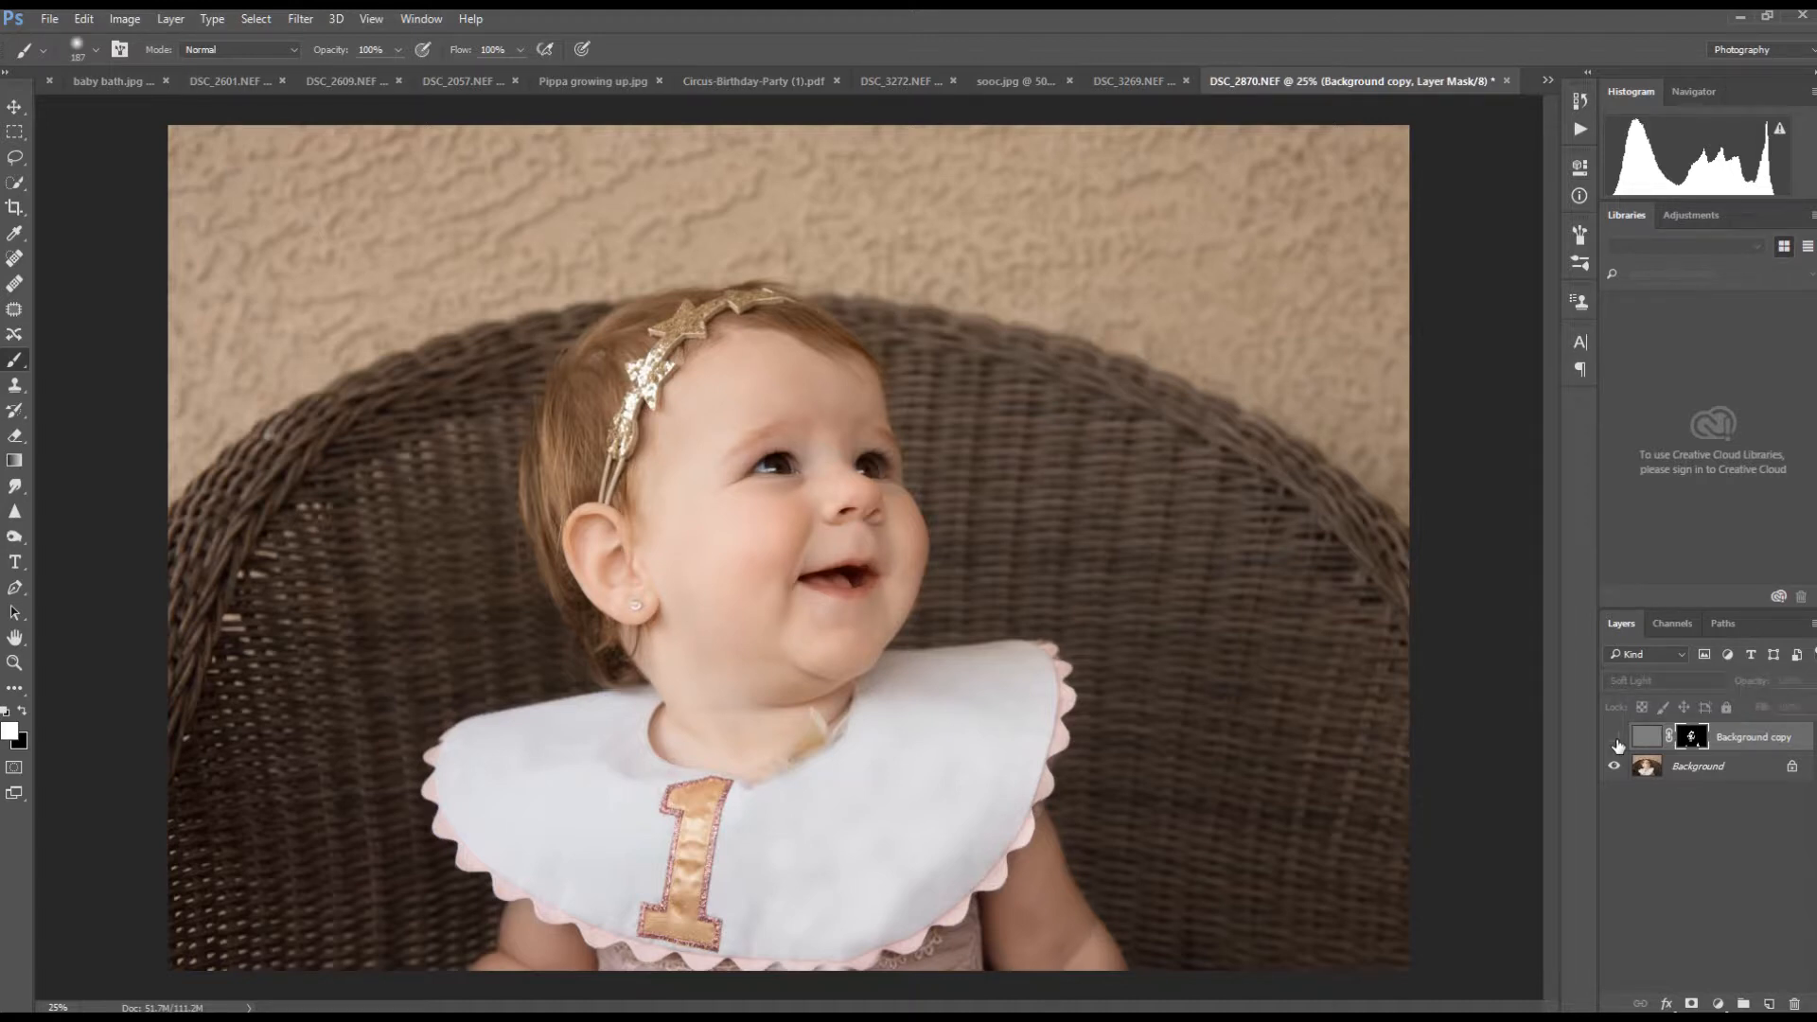
- Compare the photo with the masked High Pass layer hidden and shown to examine the selective sharpening
{"action": "left_click", "coordinate": [1615, 739]}
{"action": "left_click", "coordinate": [1616, 739]}
{"action": "left_click", "coordinate": [1615, 739]}
{"action": "left_click", "coordinate": [1615, 740]}
{"action": "left_click", "coordinate": [1616, 739]}
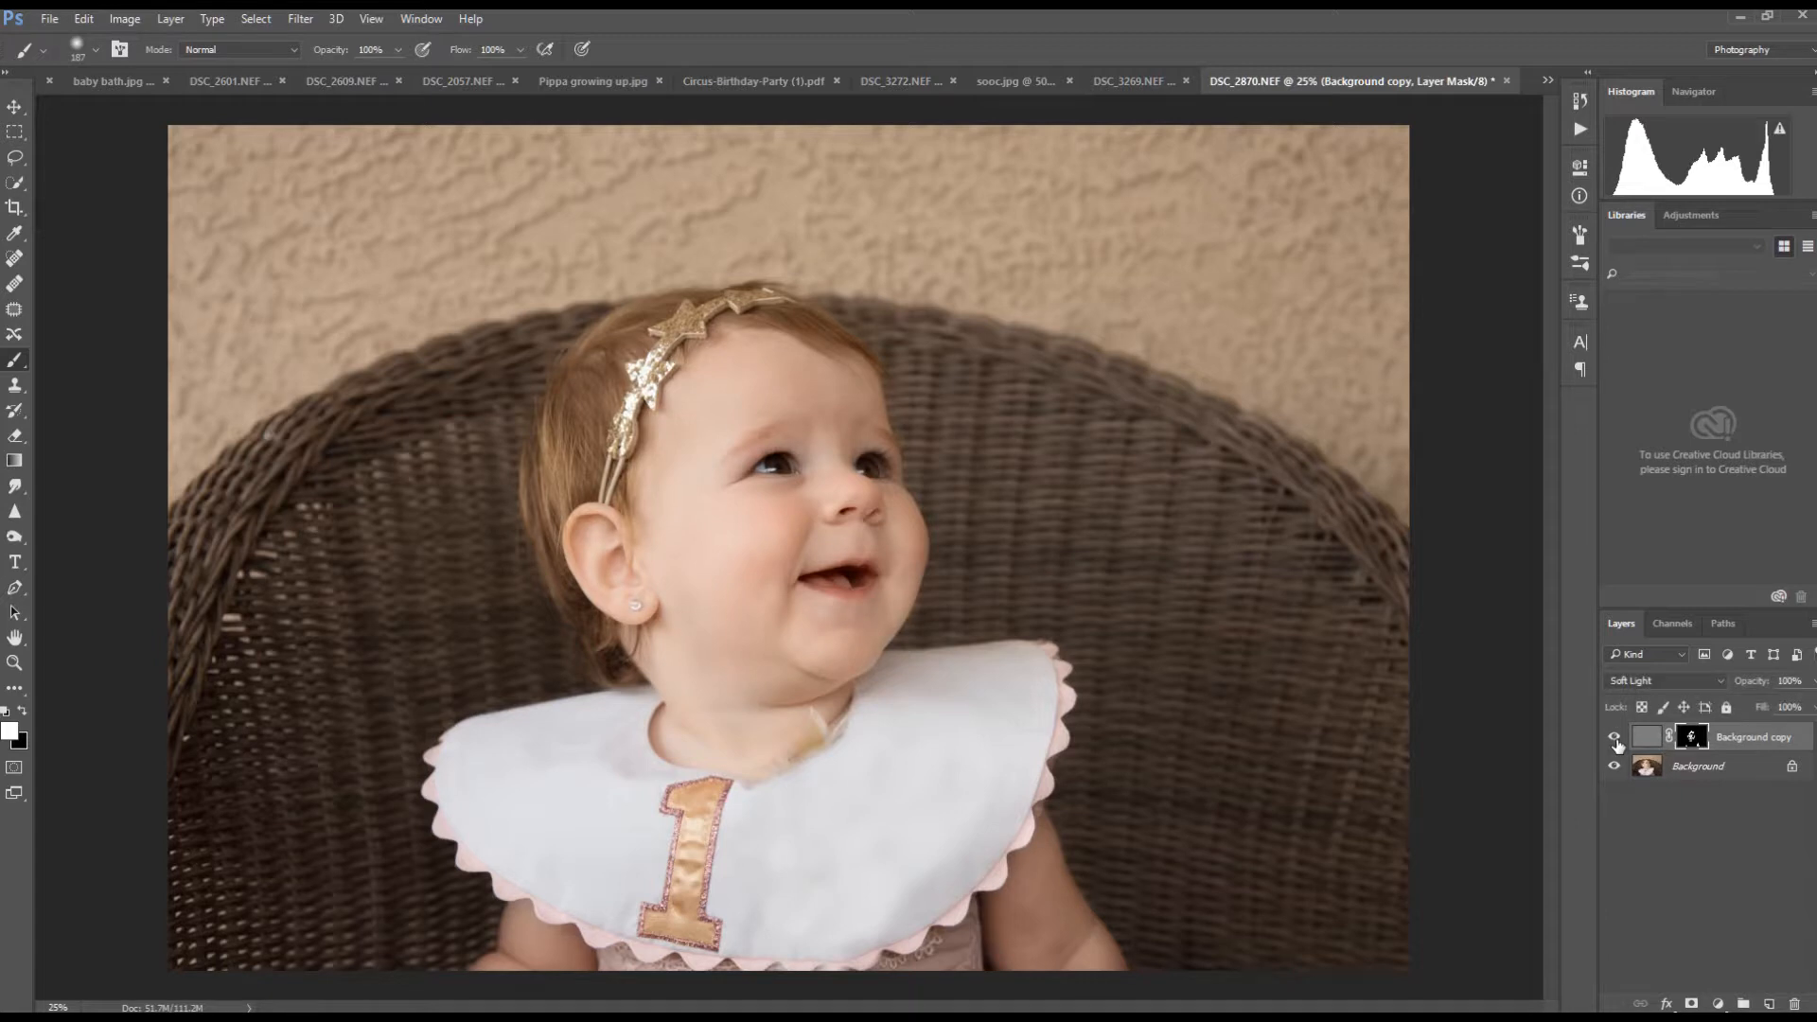
- Duplicate the masked High Pass layer as Background copy 2
{"action": "right_click", "coordinate": [1737, 743]}
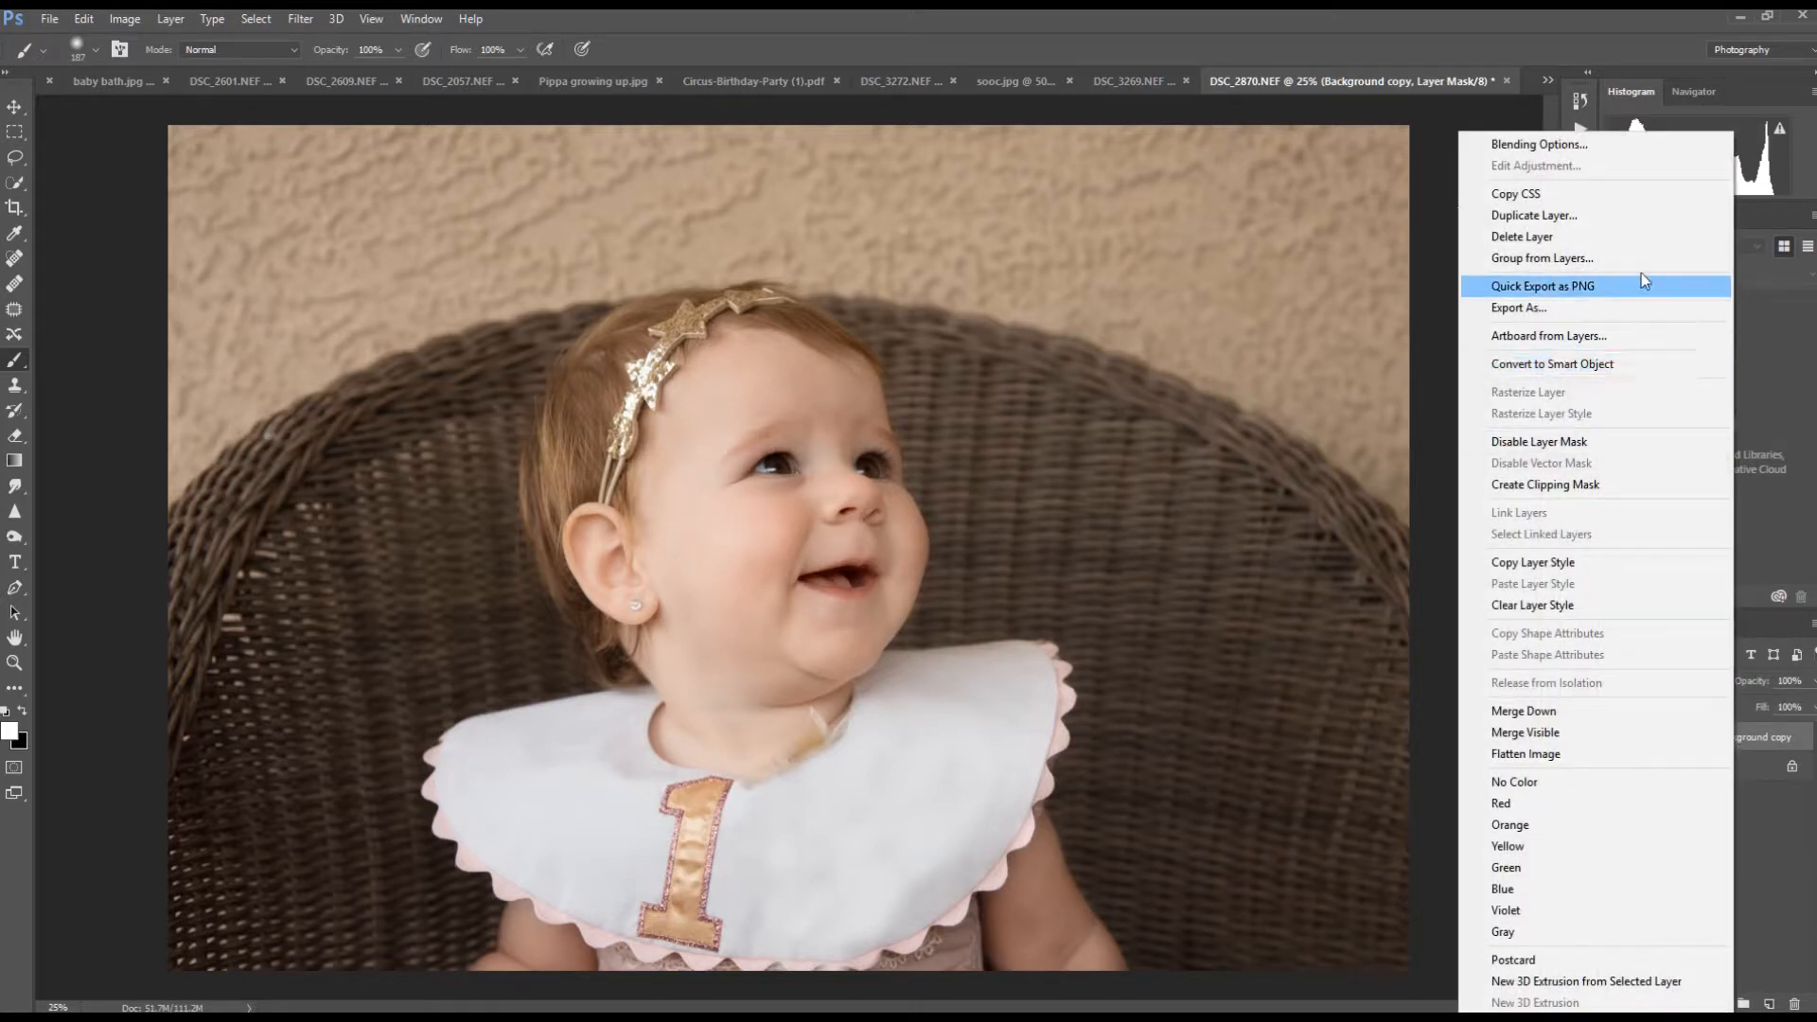
{"action": "left_click", "coordinate": [1615, 215]}
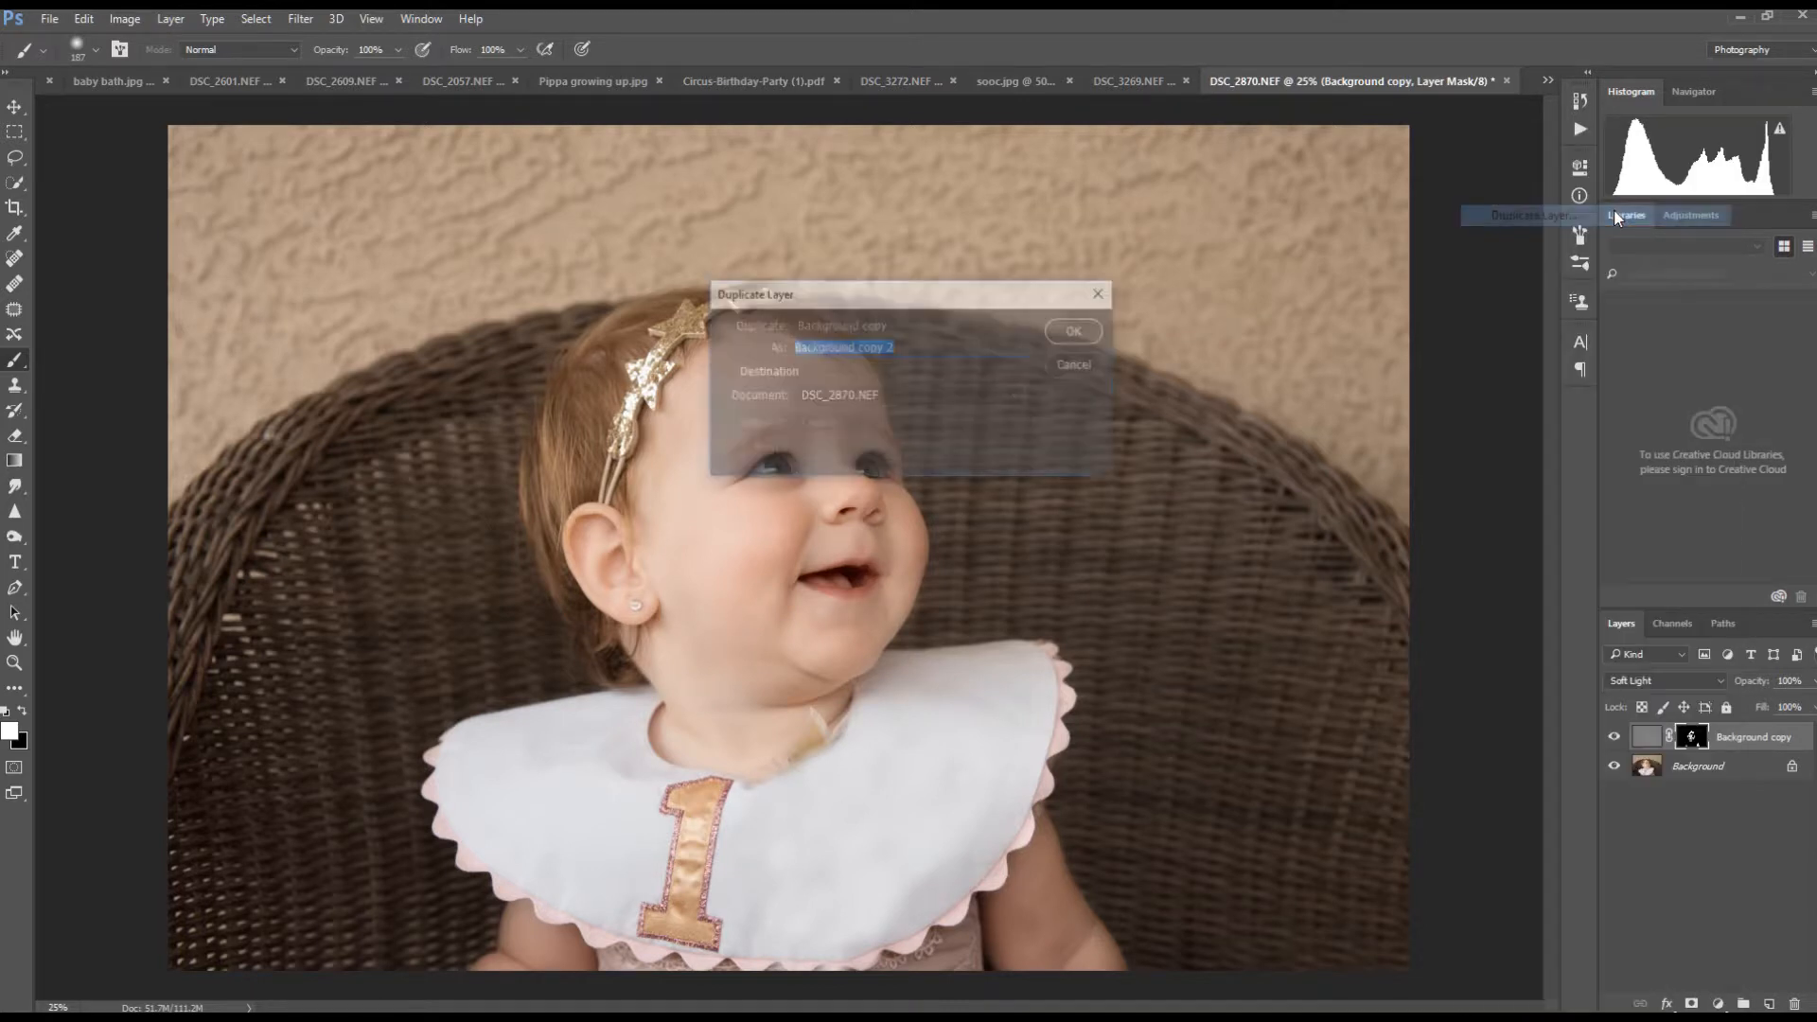
{"action": "left_click", "coordinate": [1079, 331]}
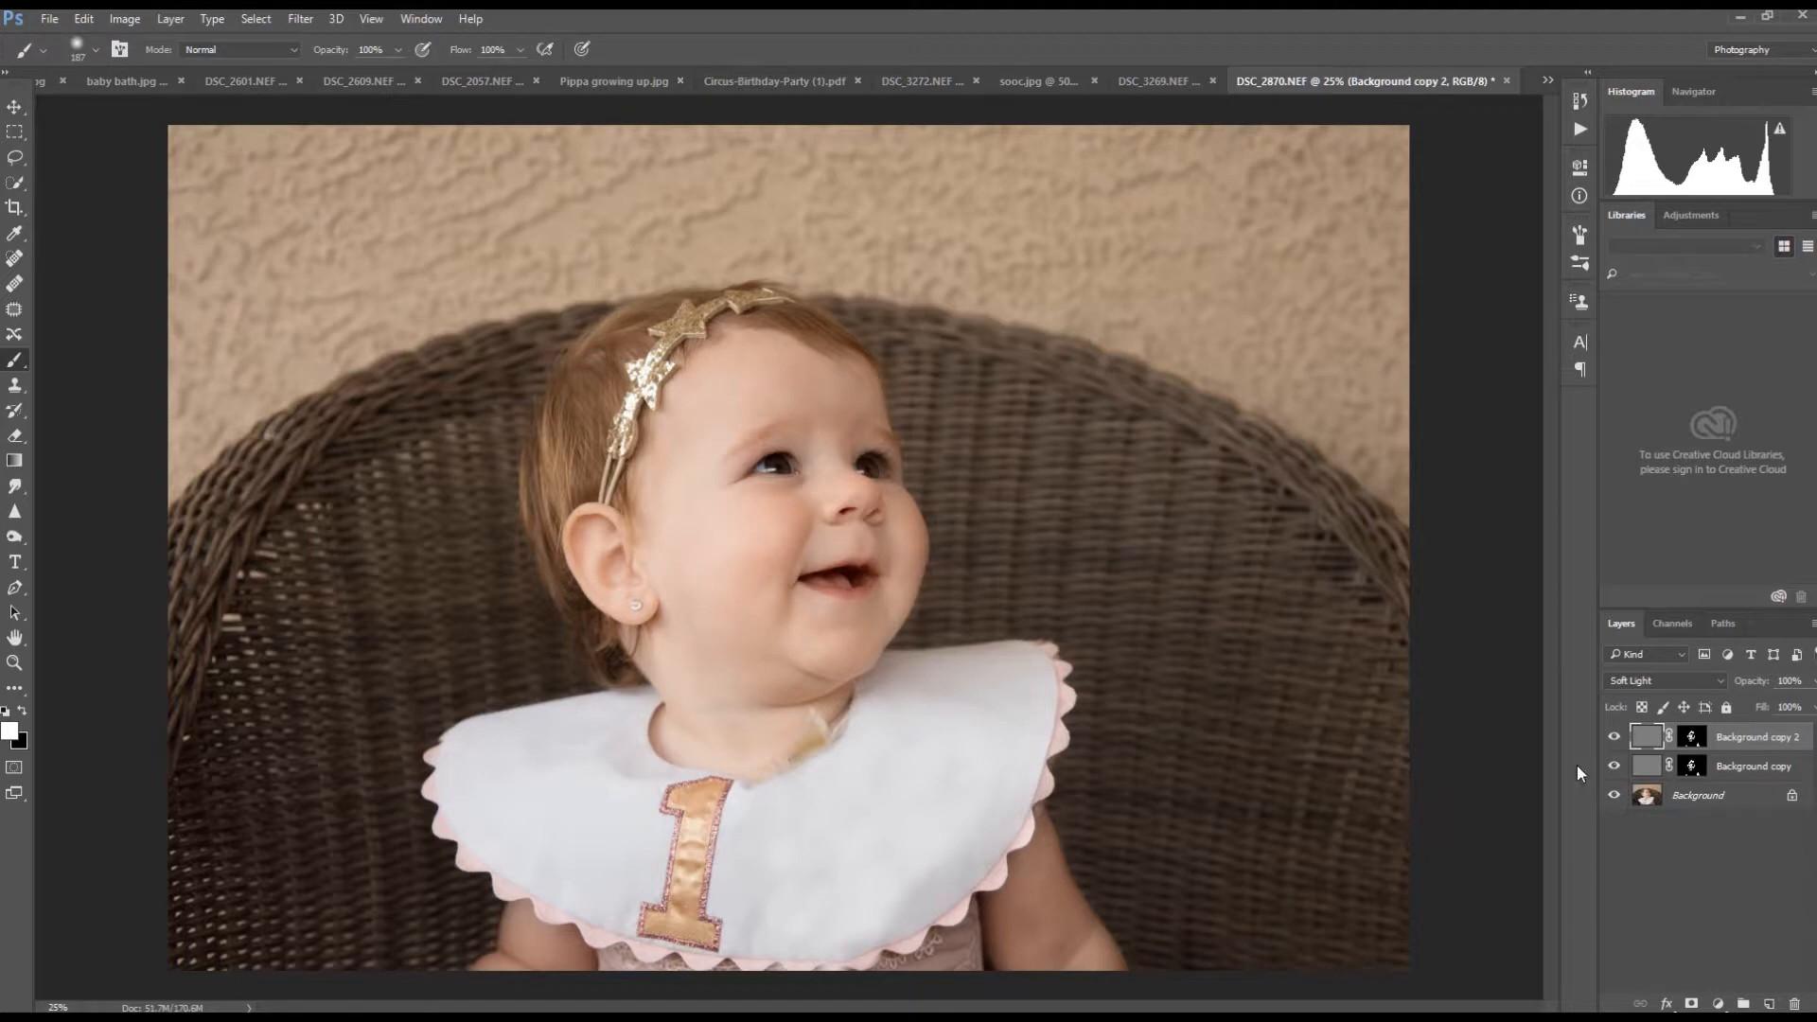
- Compare the photo with the two High Pass layers hidden and shown to examine the stacked sharpening
{"action": "left_click", "coordinate": [1614, 739]}
{"action": "left_click", "coordinate": [1614, 738]}
{"action": "left_click", "coordinate": [1615, 767]}
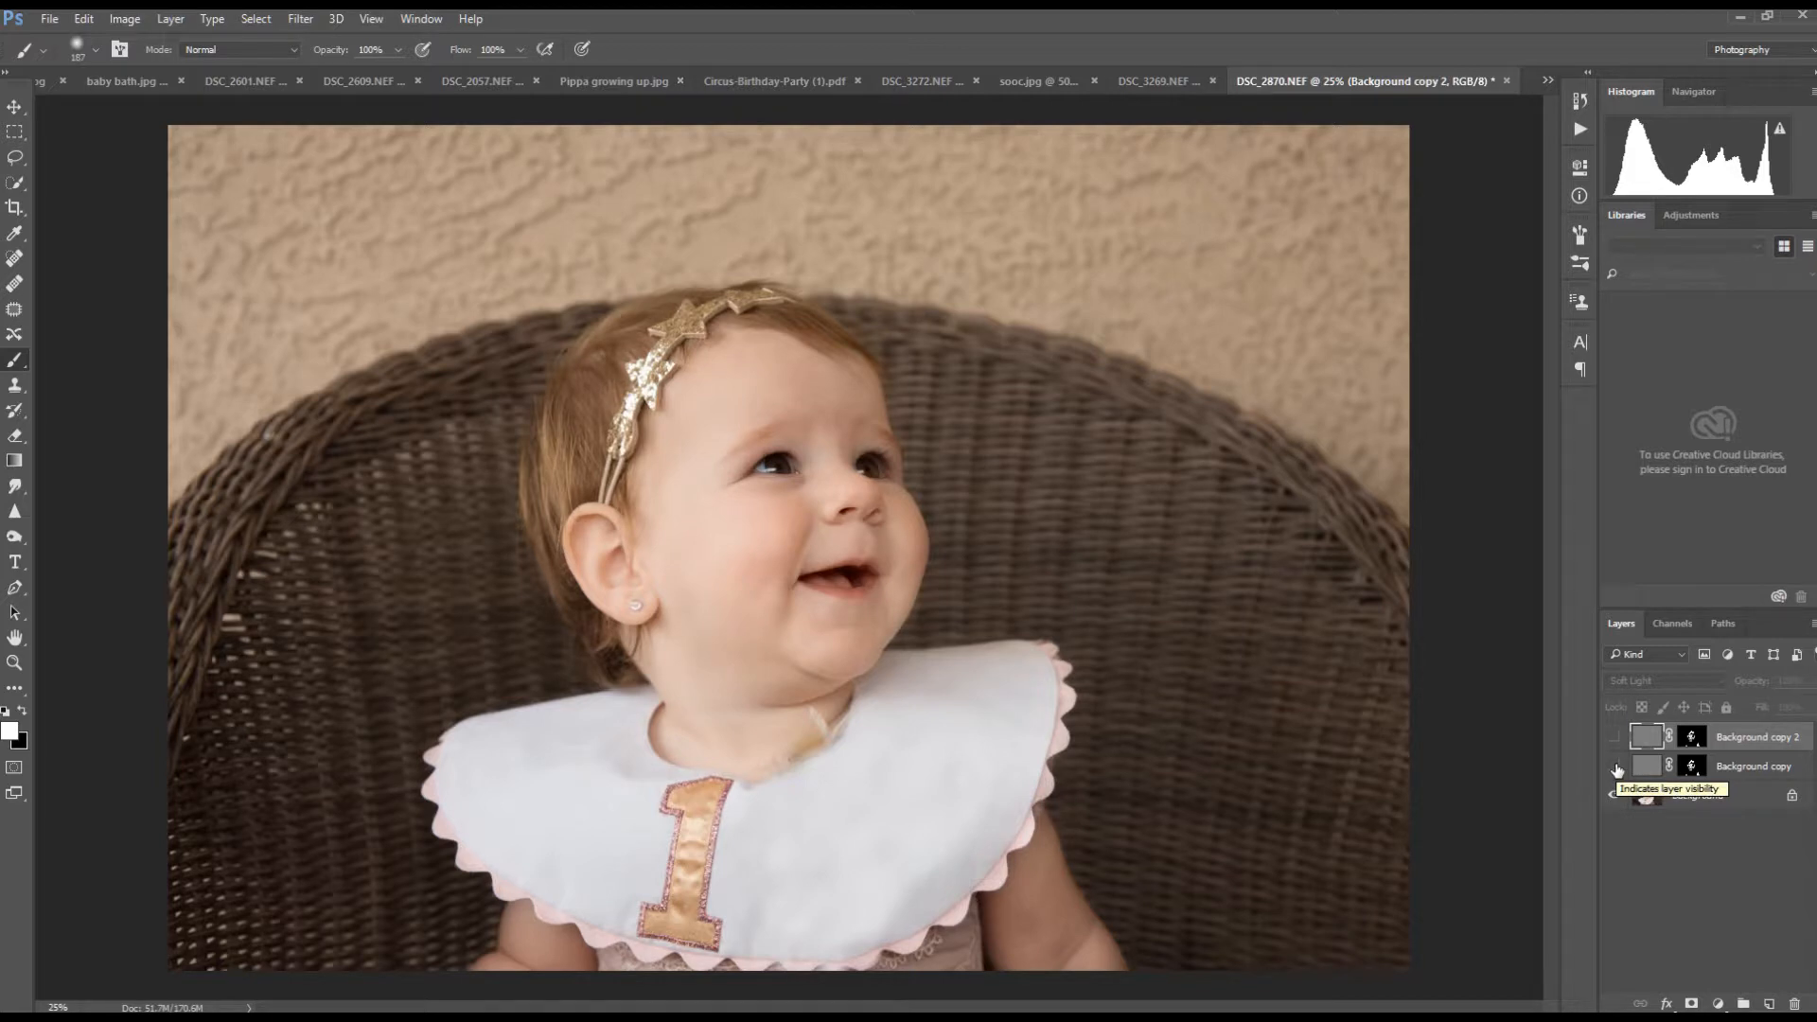
{"action": "left_click", "coordinate": [1614, 767]}
{"action": "left_click", "coordinate": [1615, 737]}
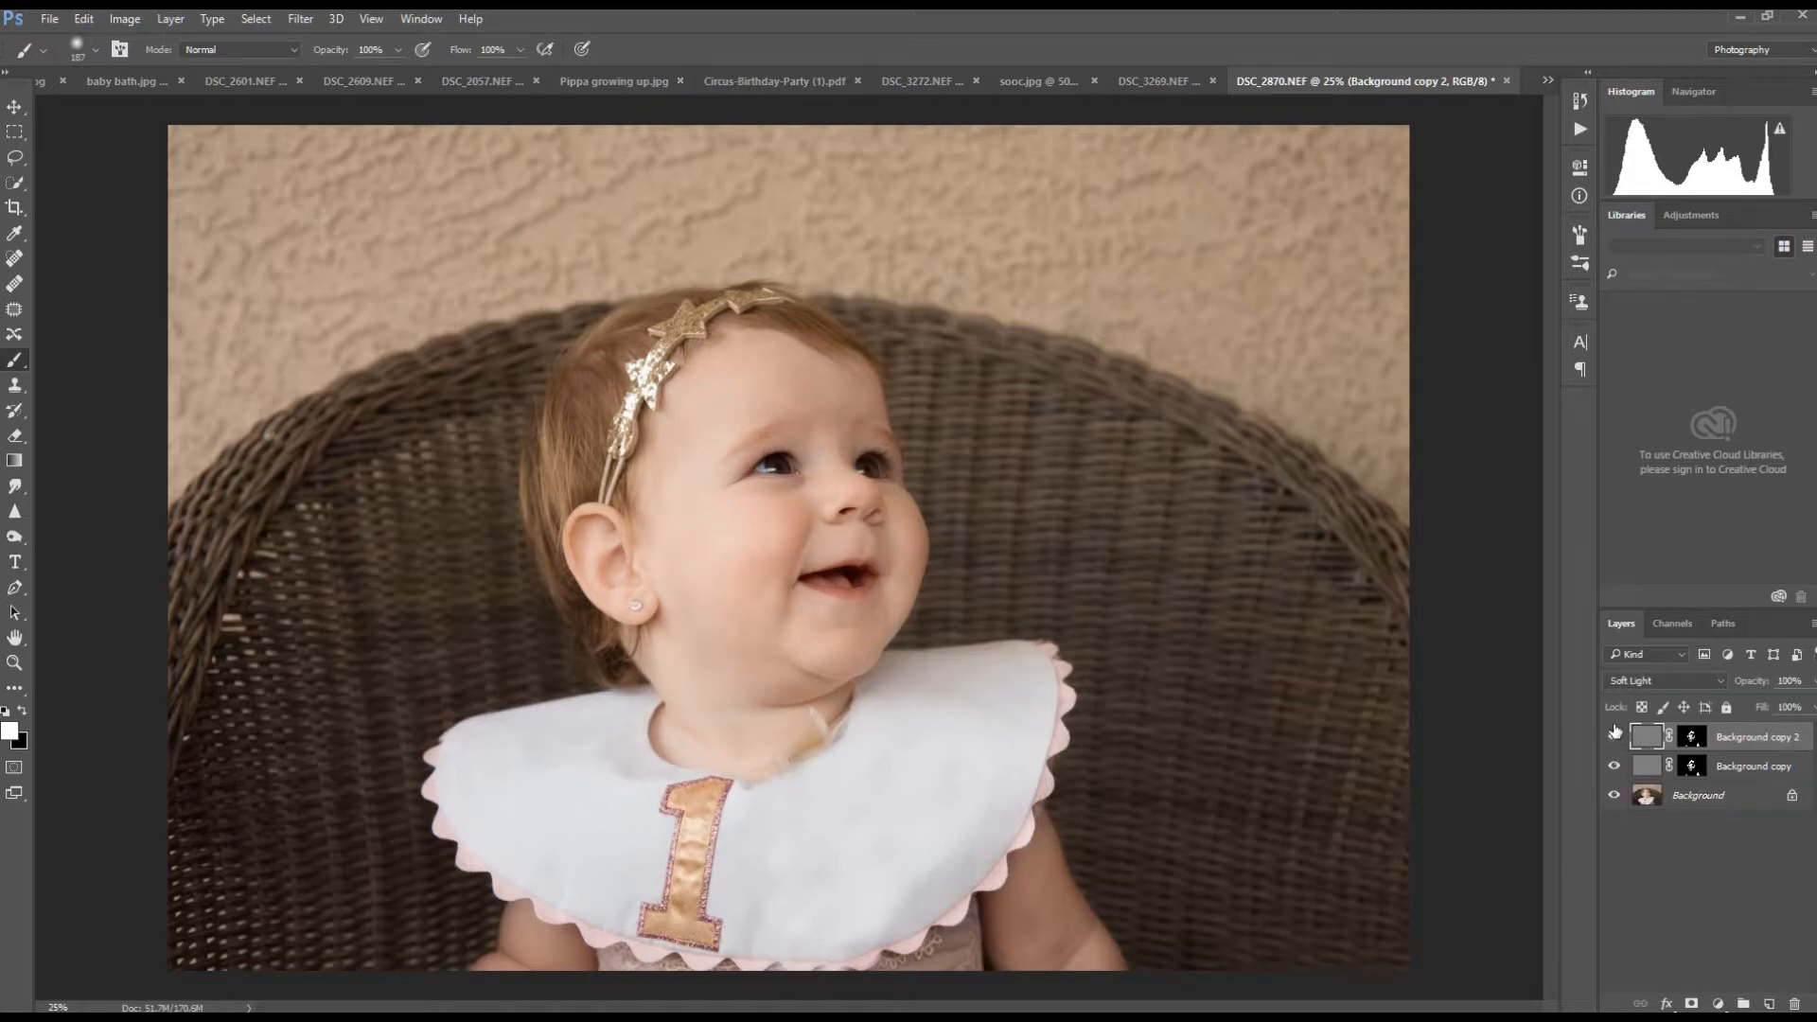
- Duplicate the top High Pass layer as Background copy 3 and set the new copy's opacity to 70%
{"action": "right_click", "coordinate": [1737, 743]}
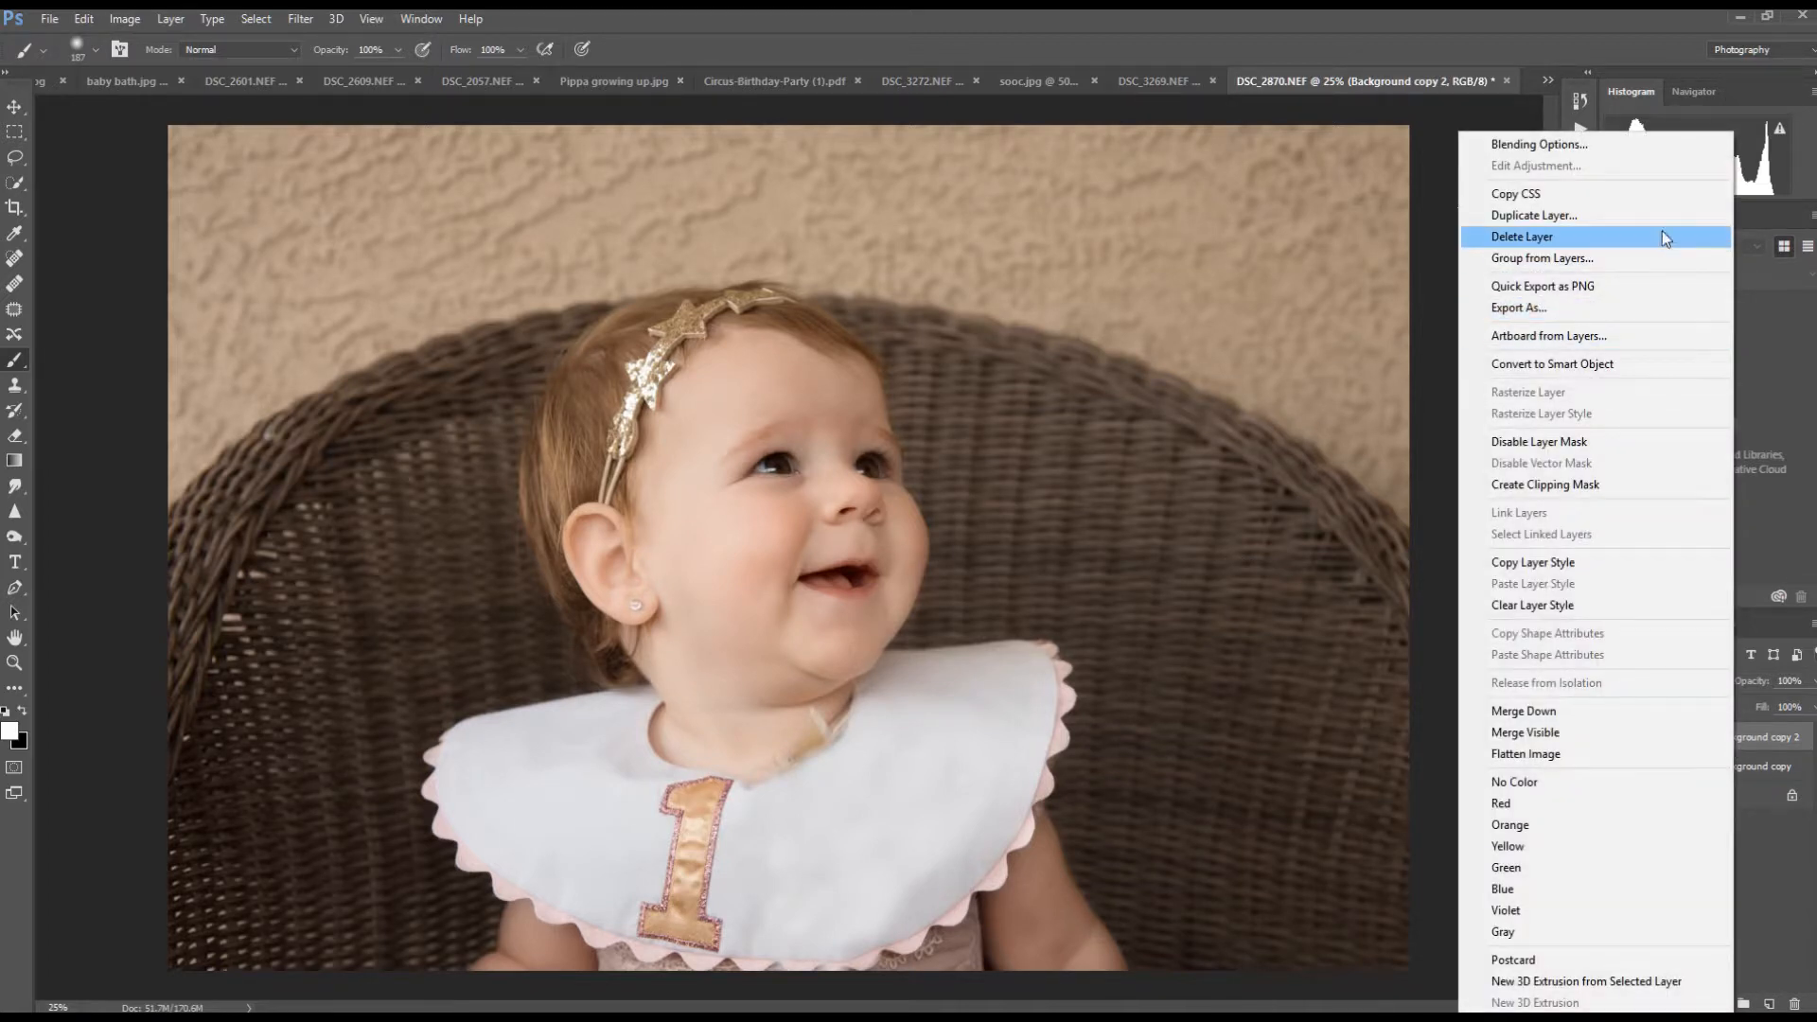
{"action": "left_click", "coordinate": [1660, 219]}
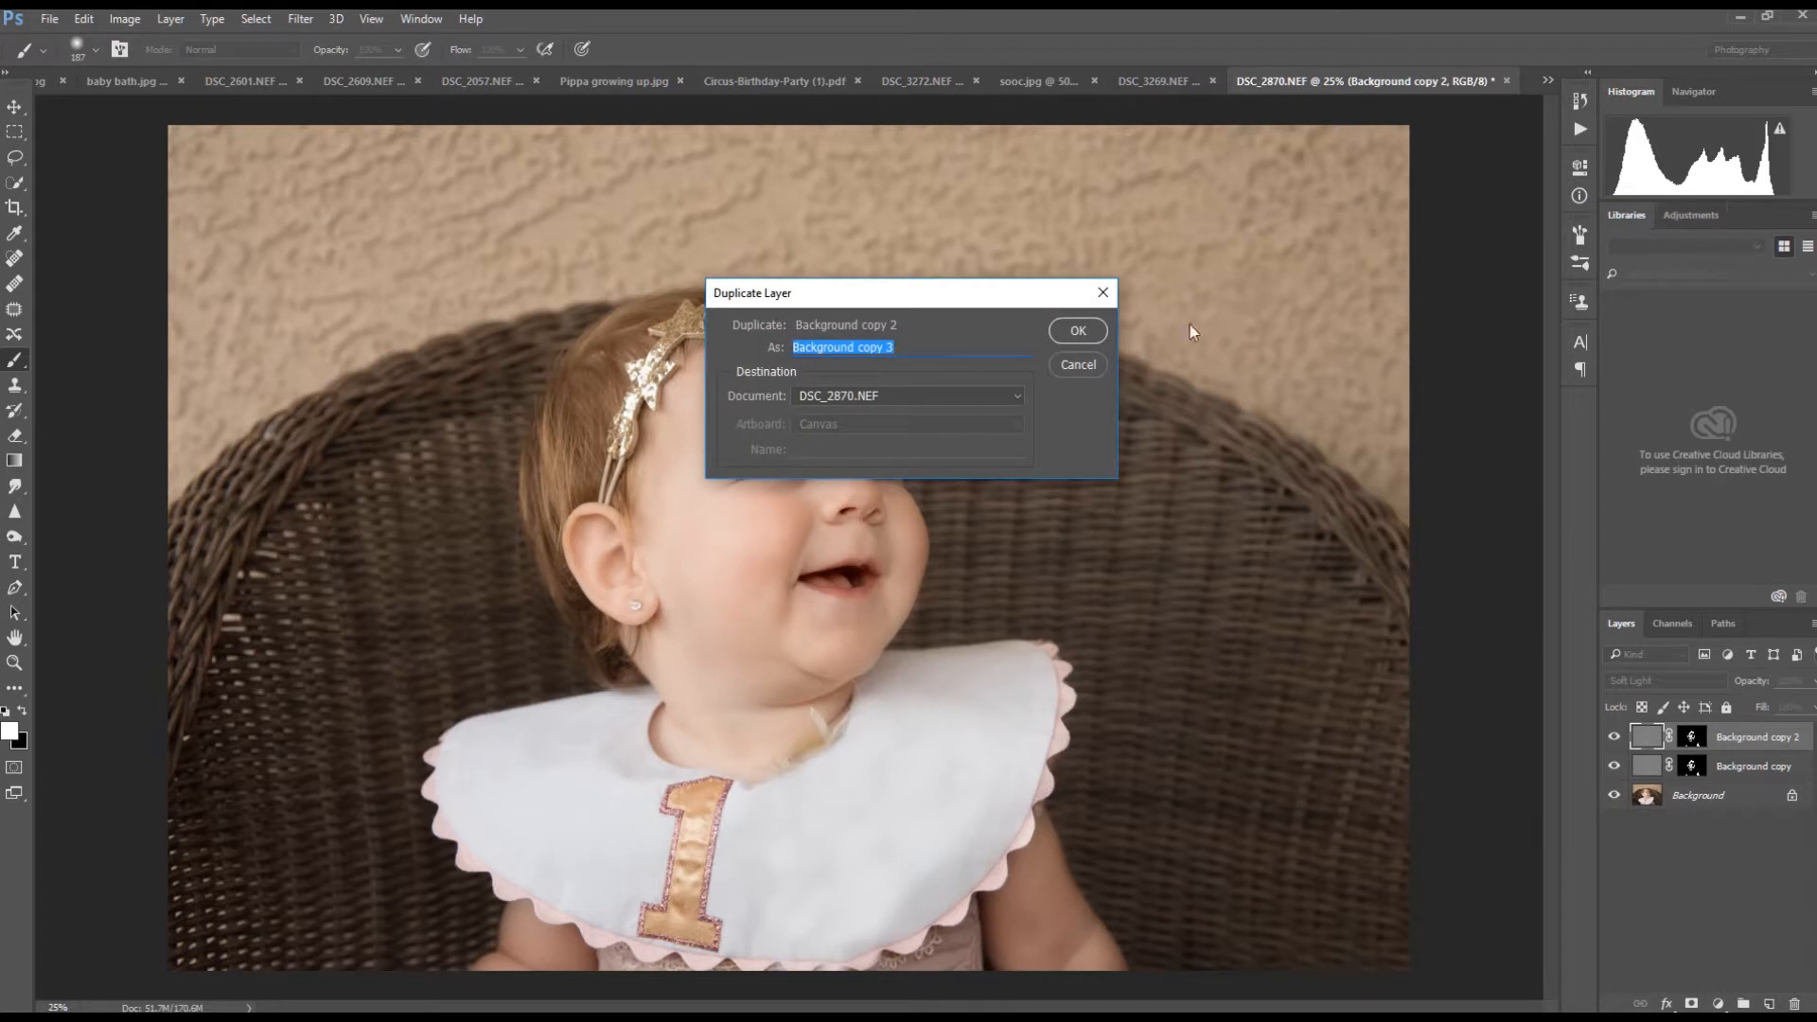
{"action": "left_click", "coordinate": [1079, 331]}
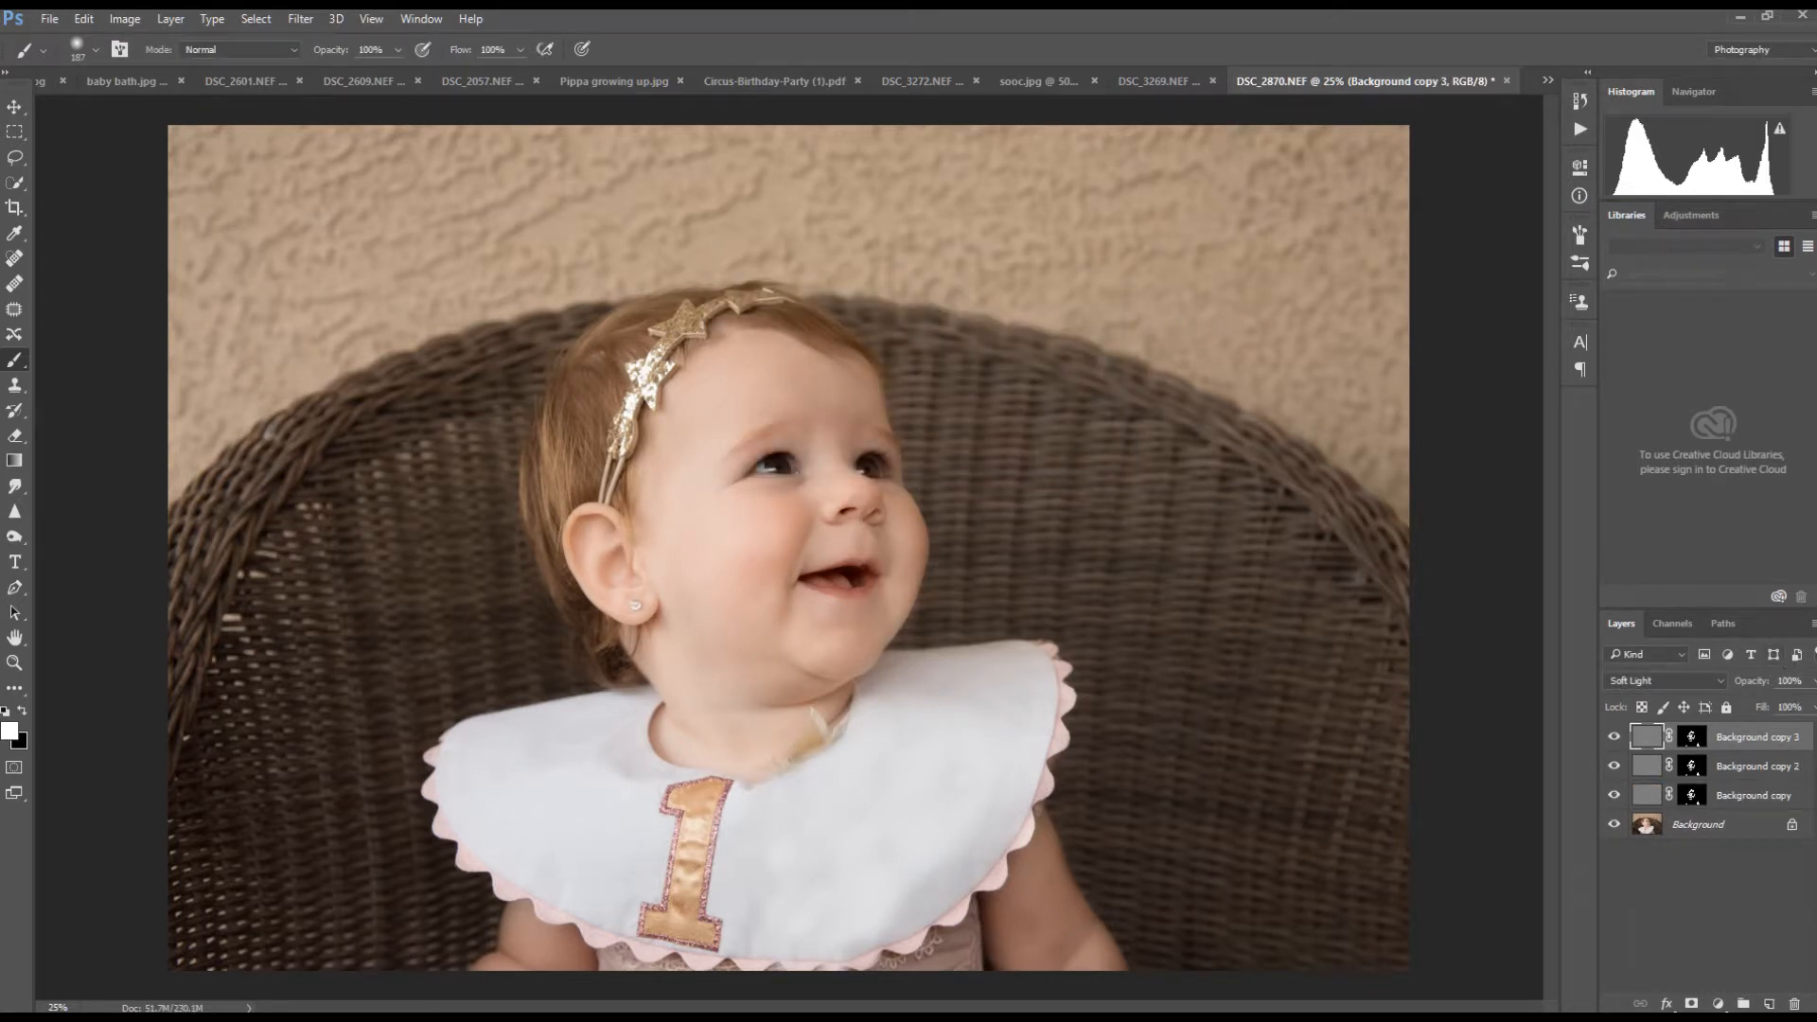
{"action": "double_click", "coordinate": [1785, 681]}
{"action": "type", "text": "70"}
{"action": "left_click", "coordinate": [1614, 738]}
{"action": "left_click", "coordinate": [1614, 740]}
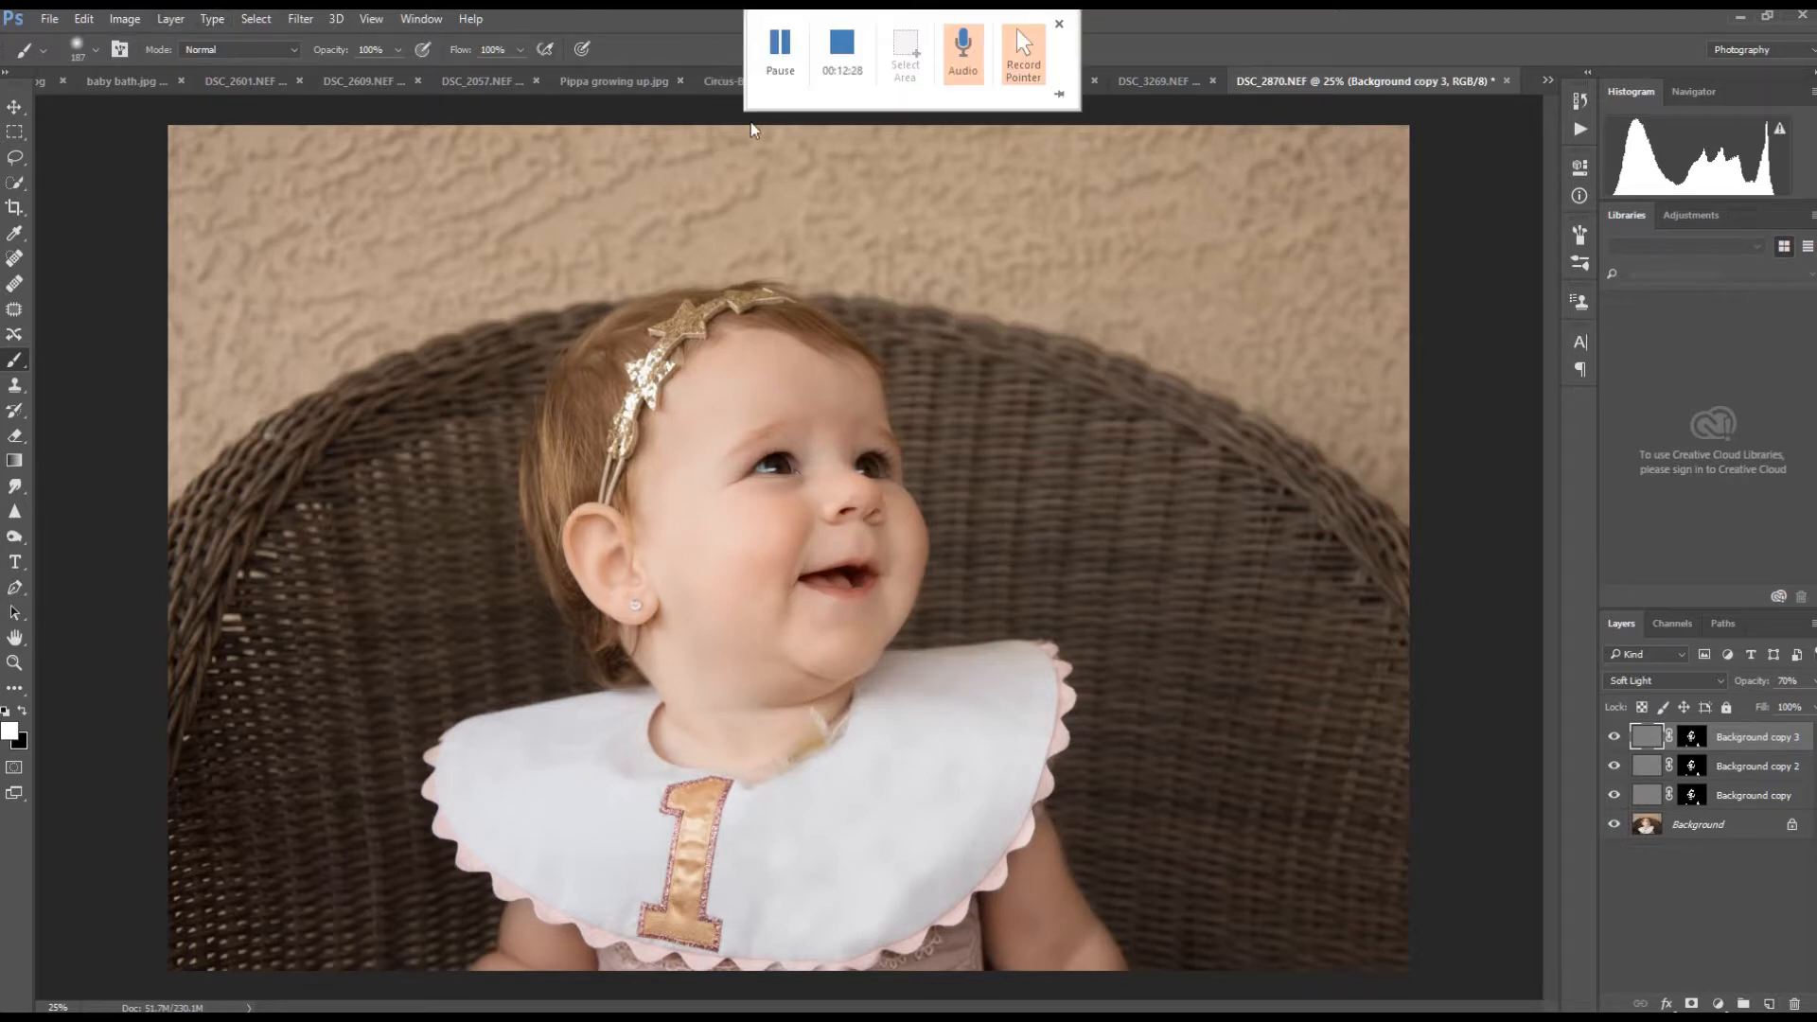
- Duplicate the Background layer as Background copy 4 and move the copy above all the High Pass layers
{"action": "right_click", "coordinate": [1660, 821]}
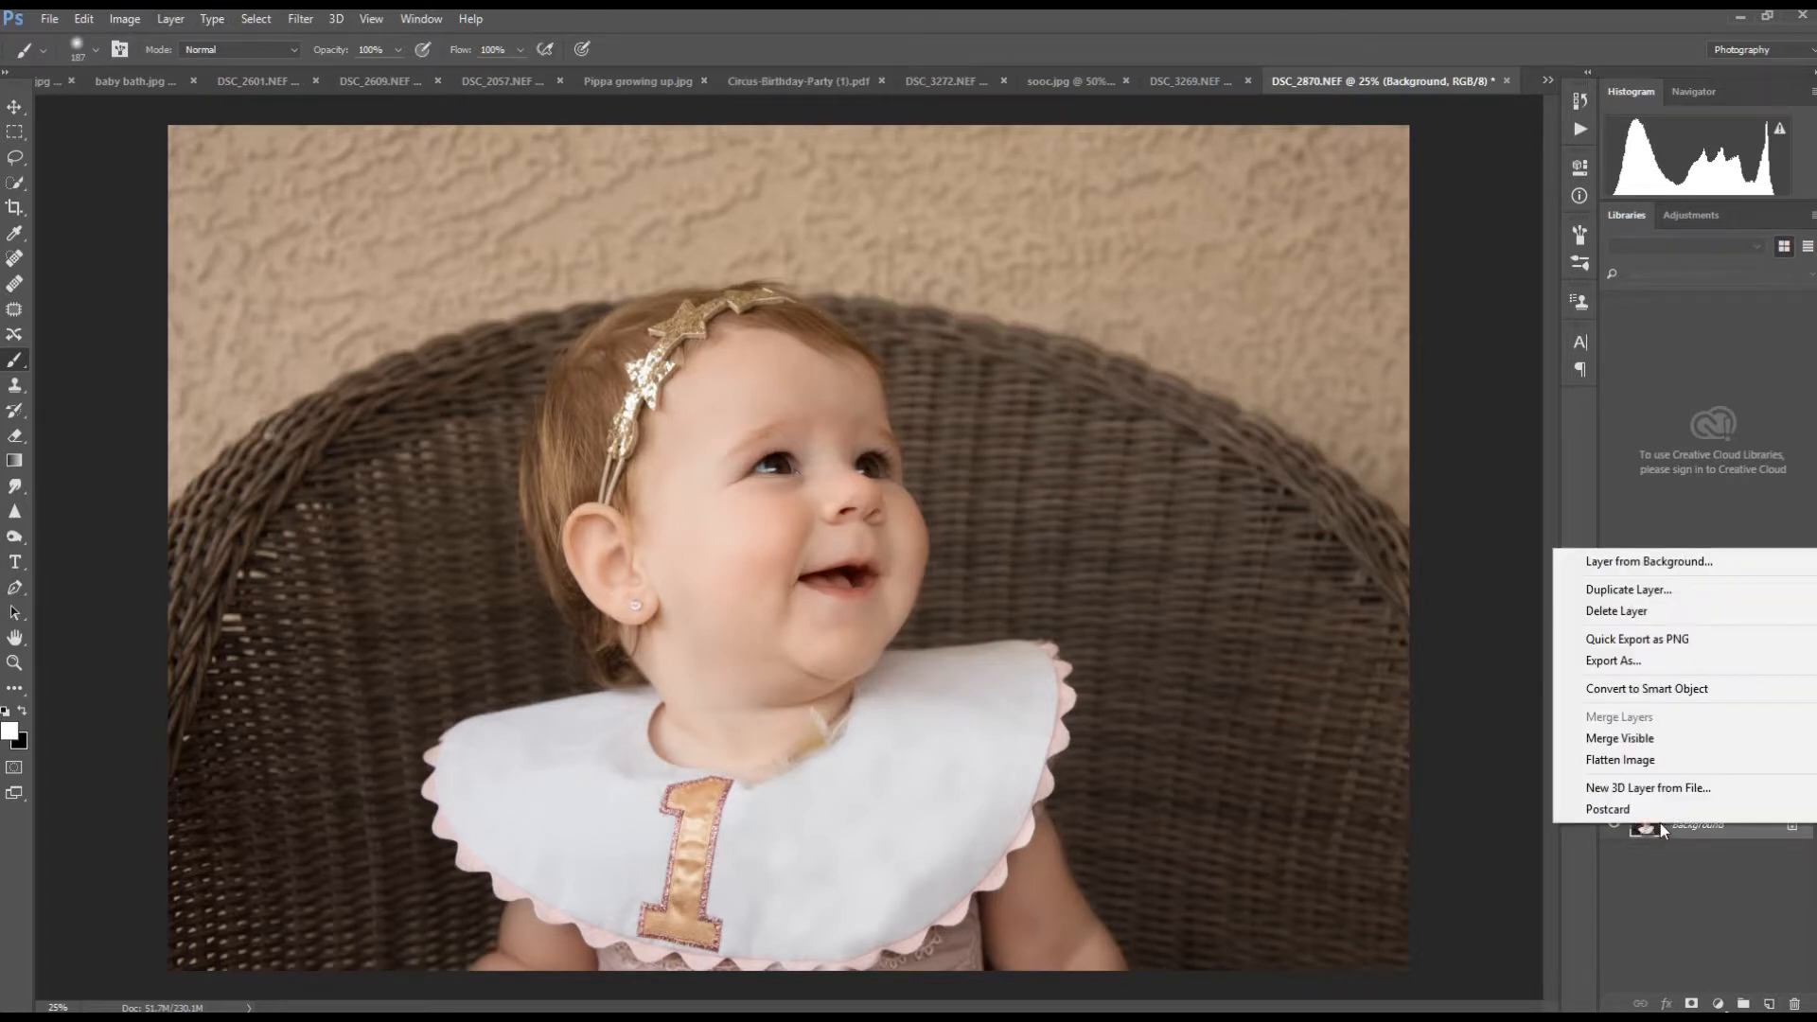
{"action": "left_click", "coordinate": [1685, 594]}
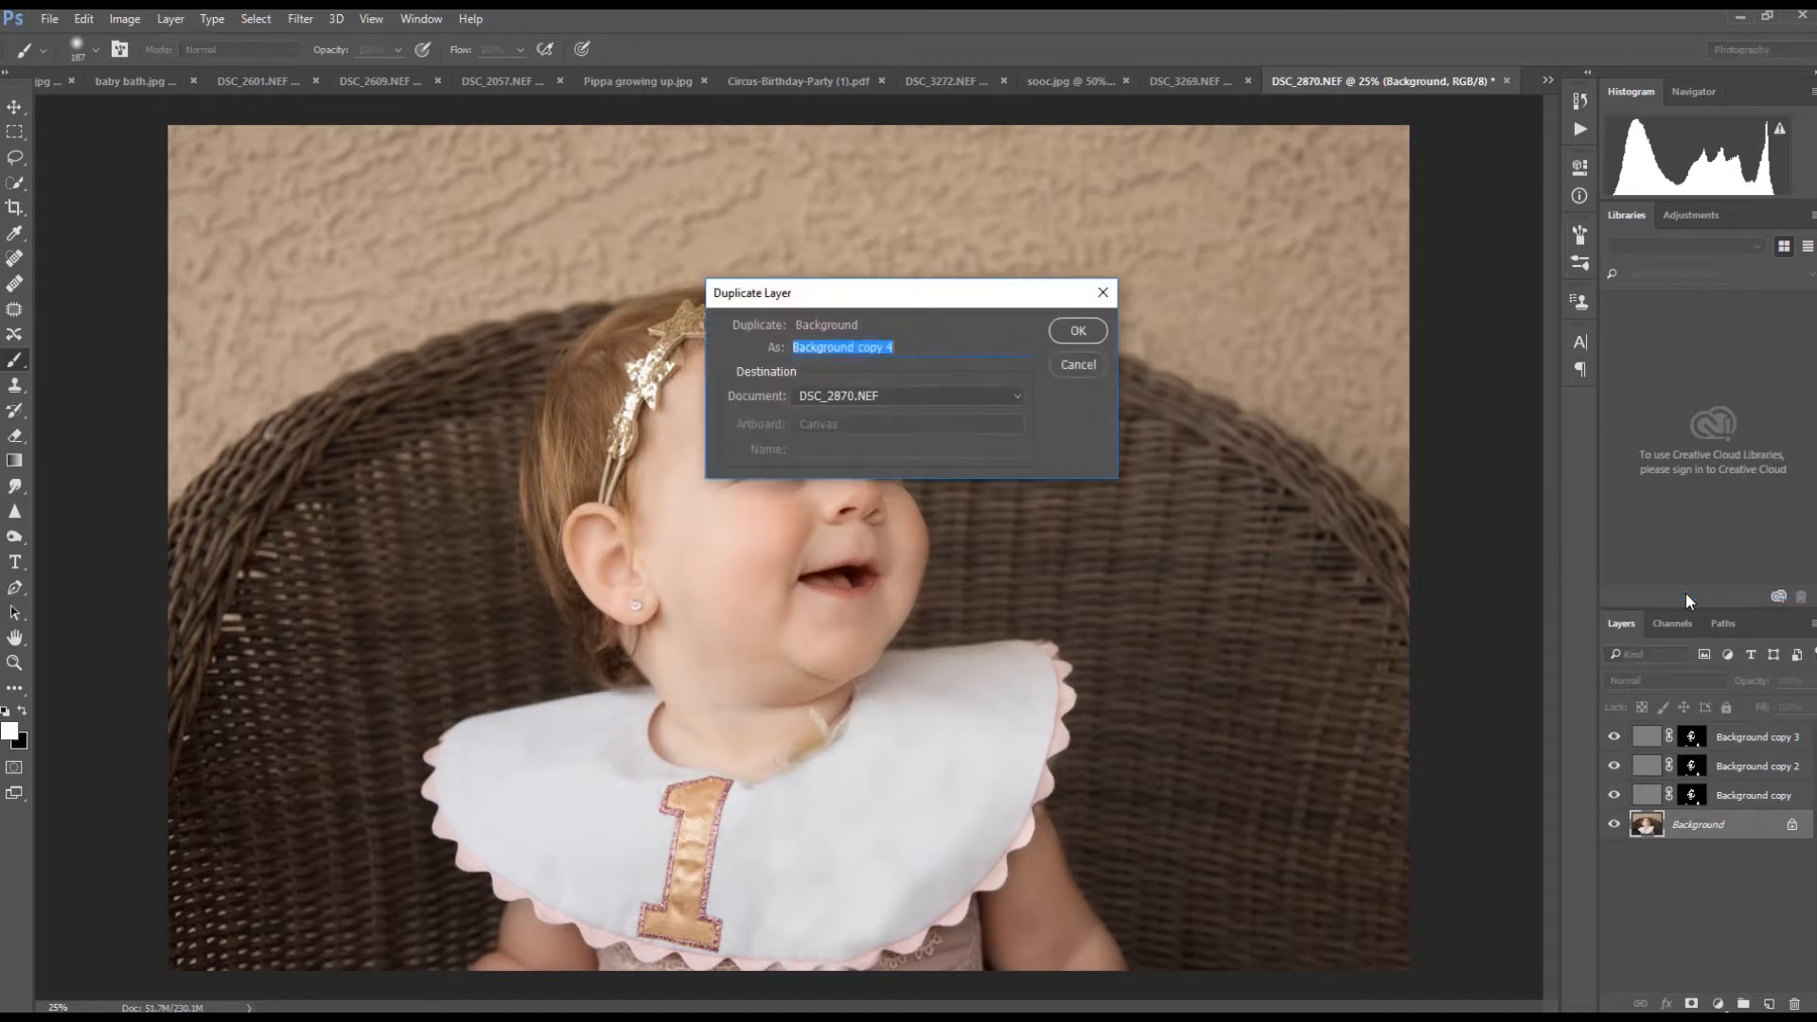
{"action": "left_click", "coordinate": [1098, 337]}
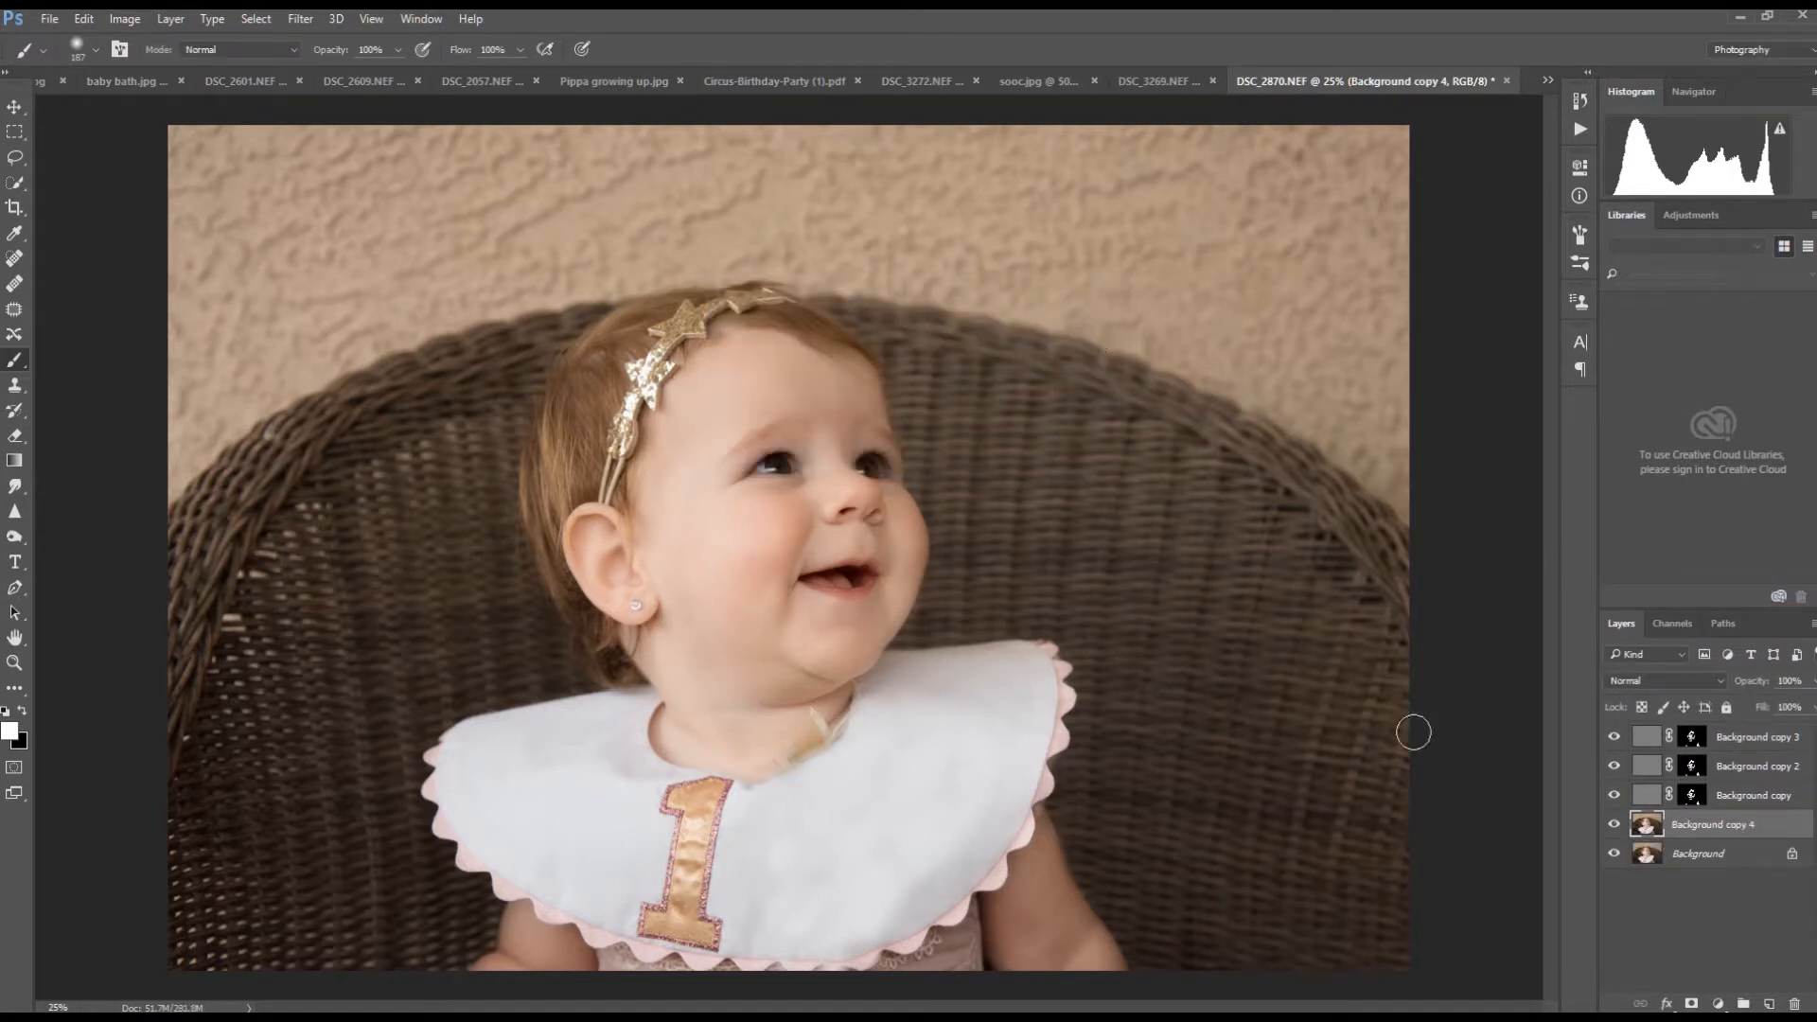
{"action": "left_click_drag", "start_coordinate": [1711, 831], "coordinate": [1718, 738]}
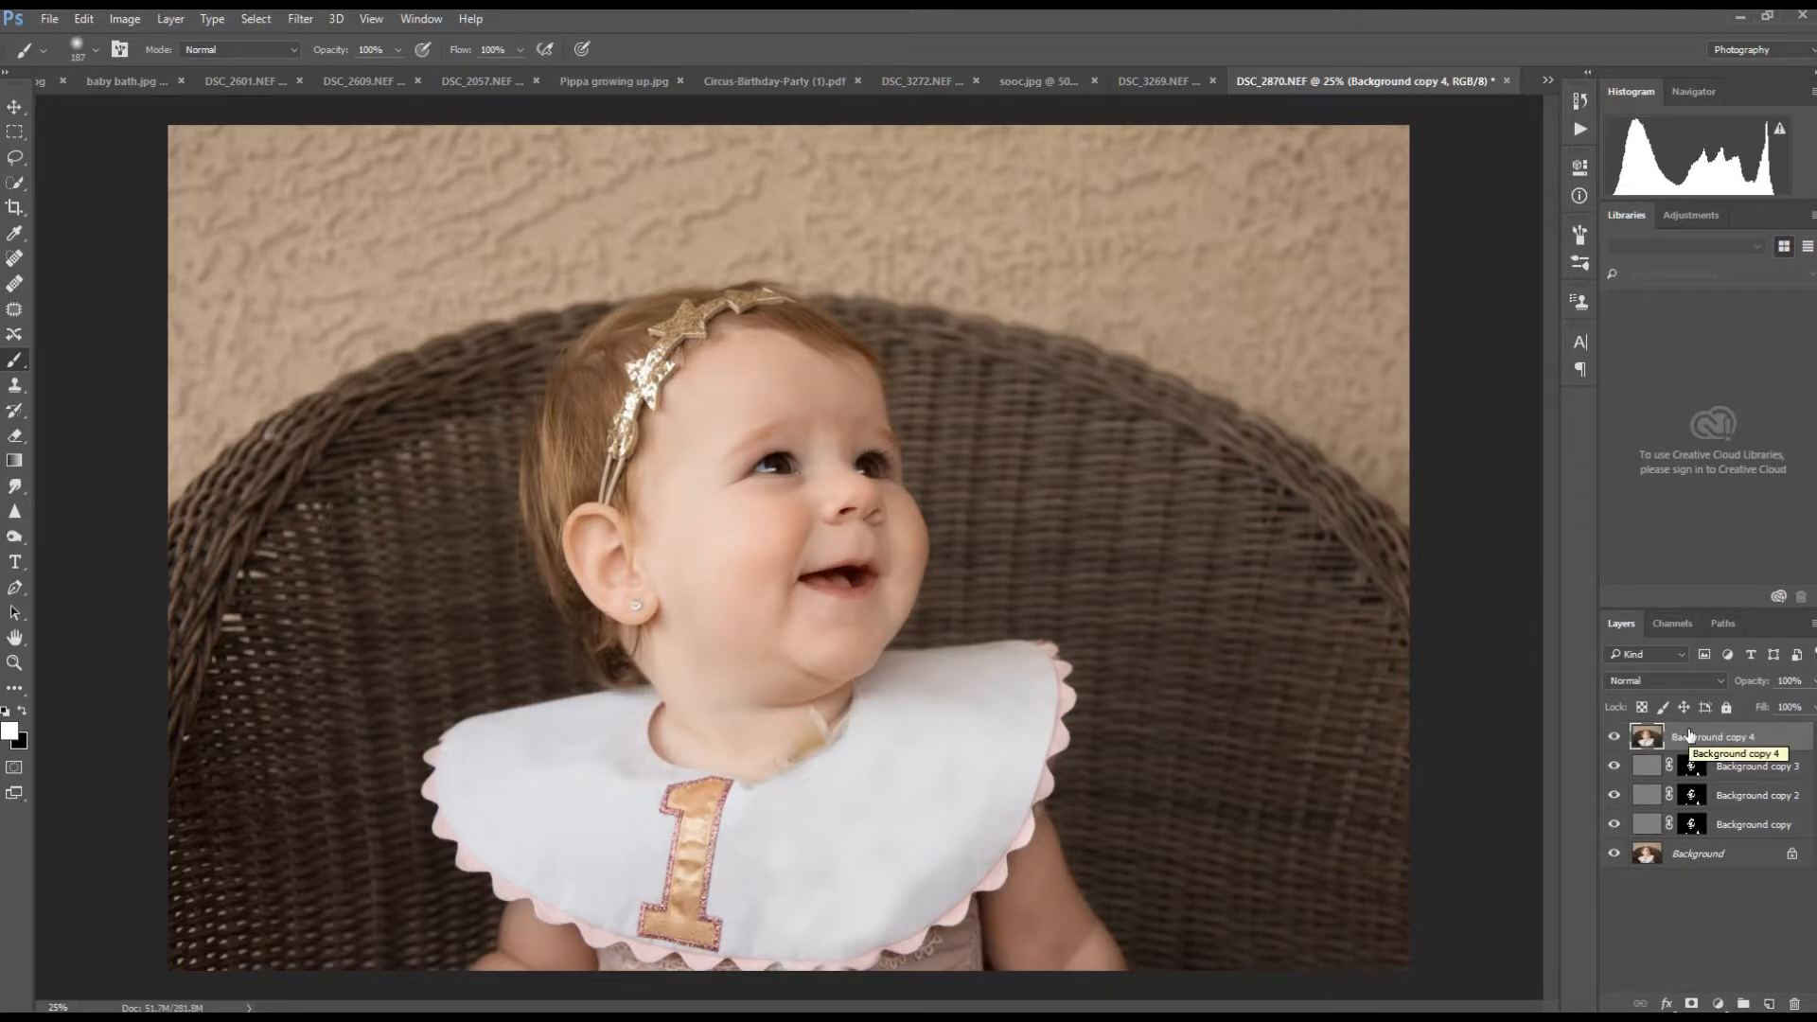
- Apply a High Pass filter with a 10-pixel radius to Background copy 4 and set its blend mode to Soft Light
{"action": "left_click", "coordinate": [303, 18]}
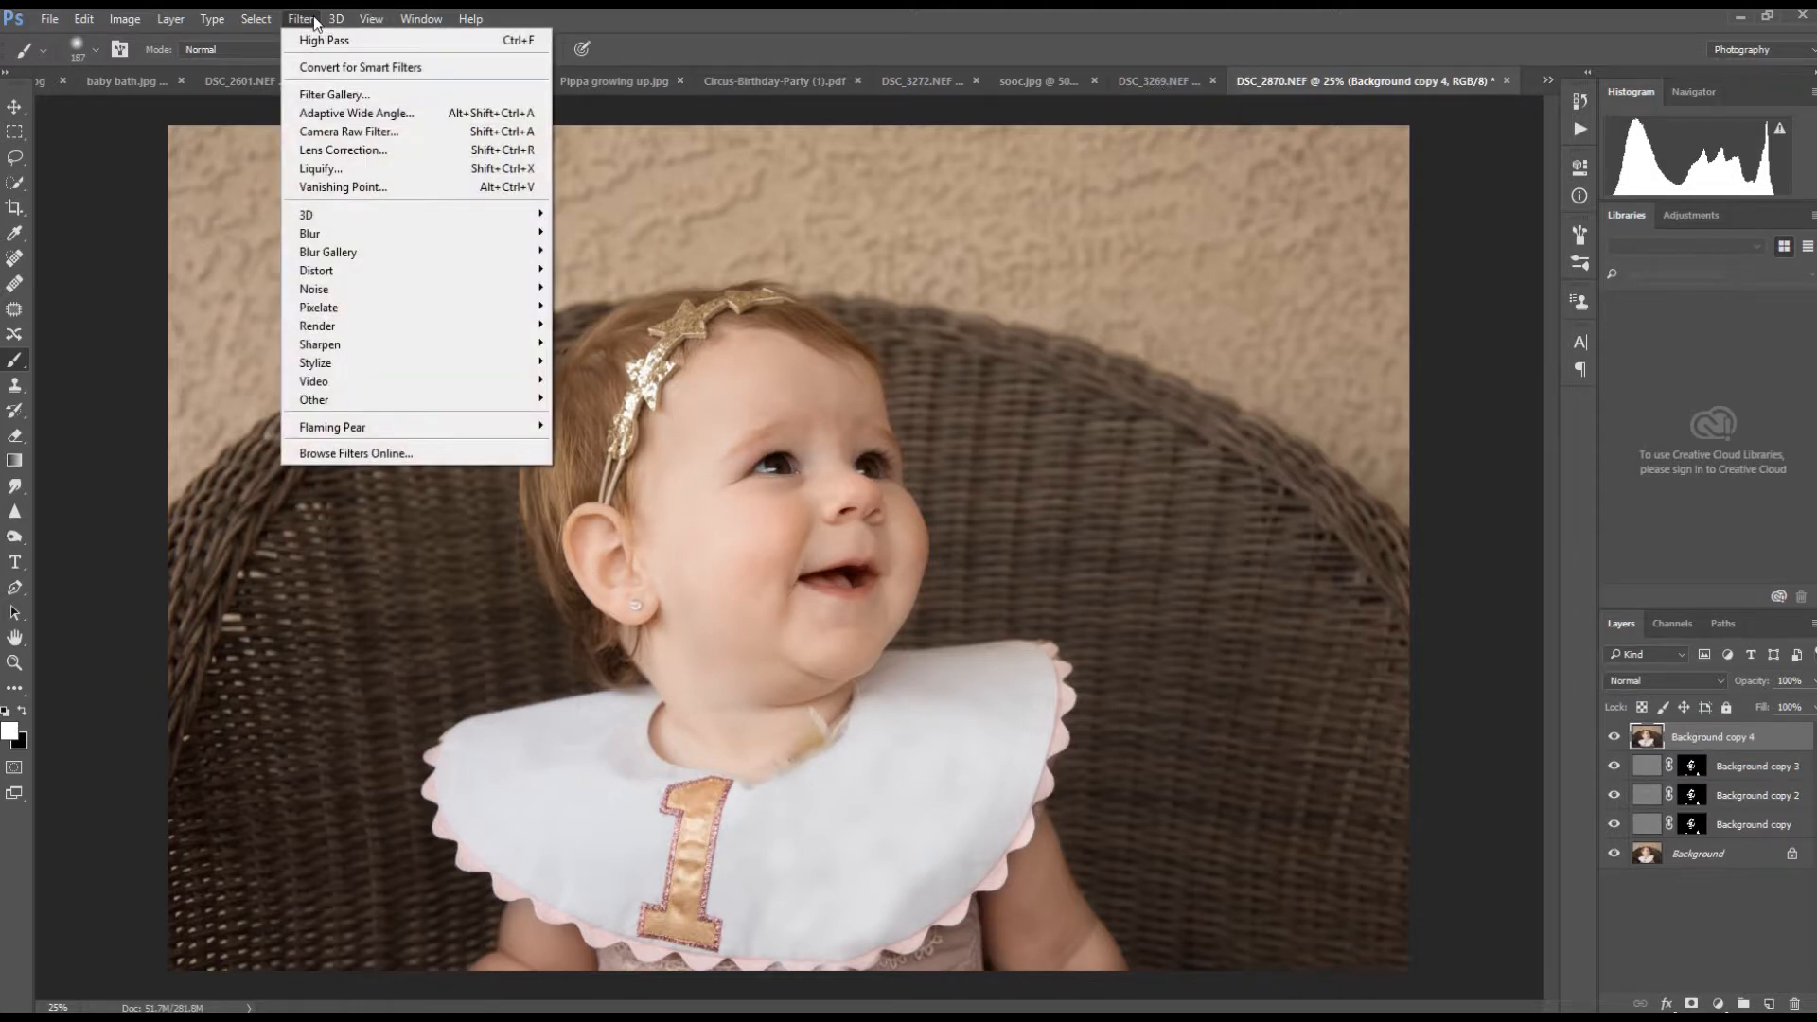
{"action": "mouse_move", "coordinate": [375, 405]}
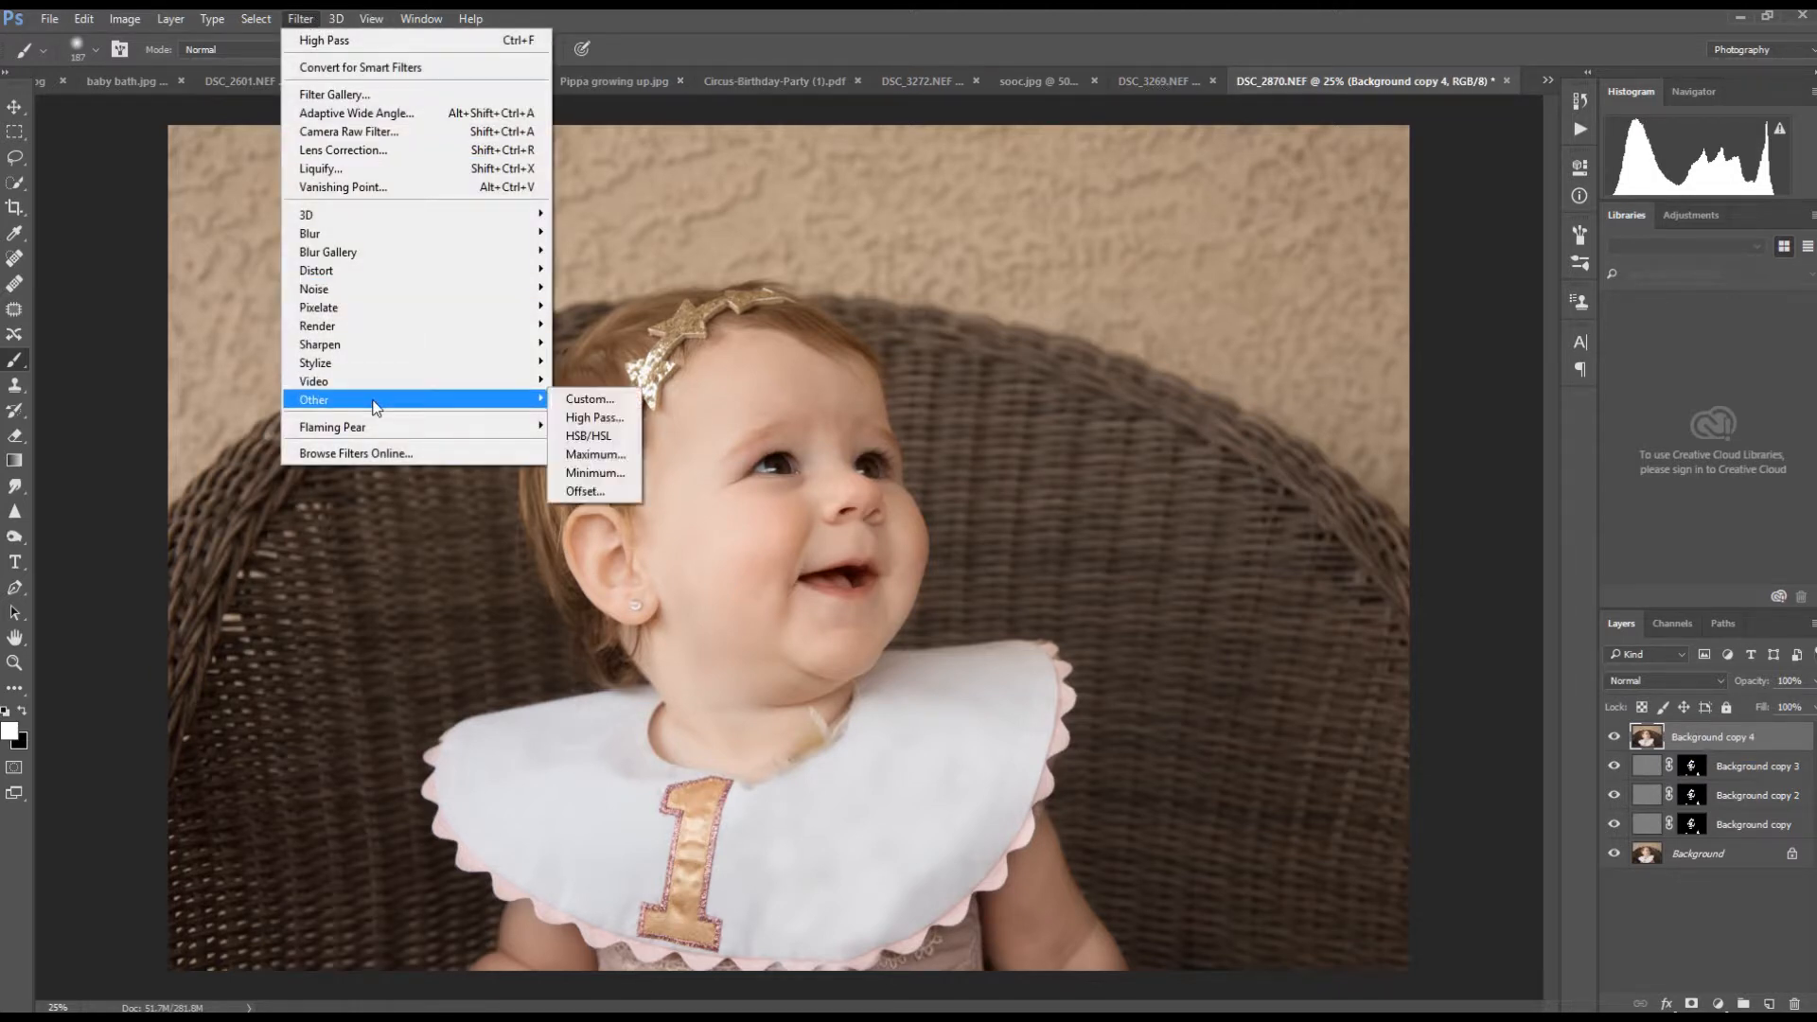
{"action": "left_click", "coordinate": [595, 418]}
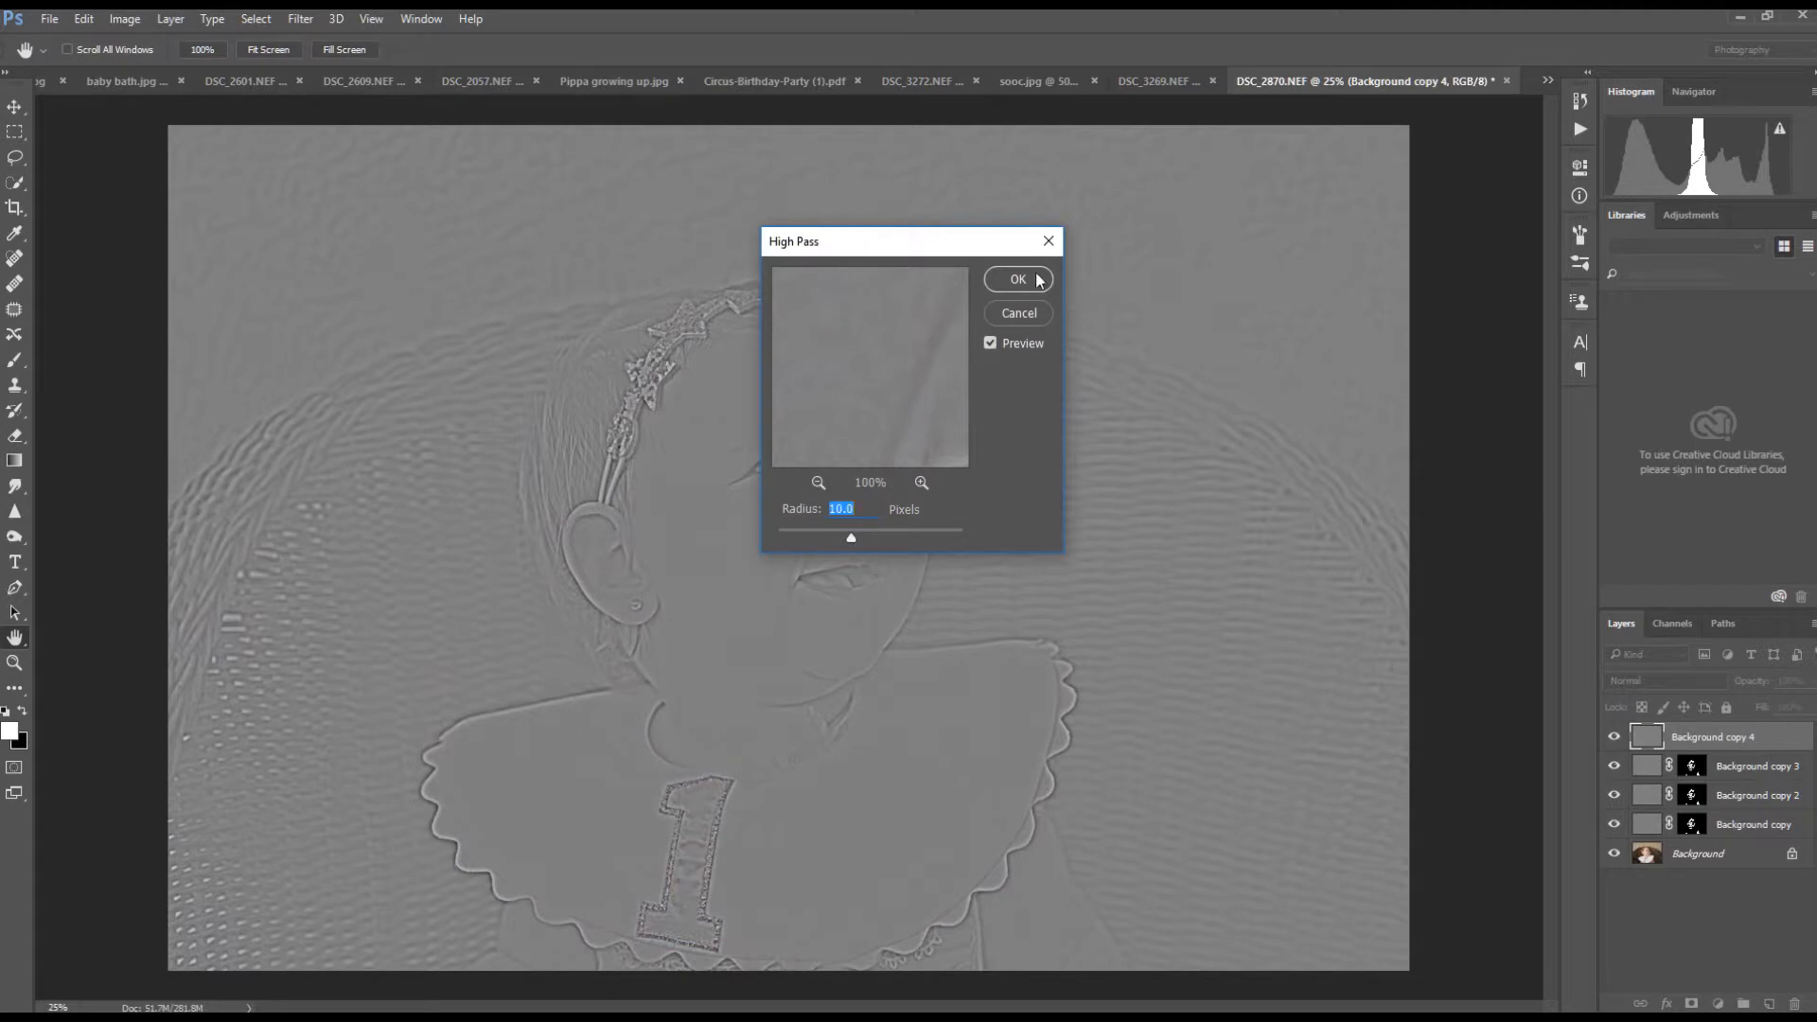
{"action": "left_click", "coordinate": [1018, 279]}
{"action": "key", "text": "b"}
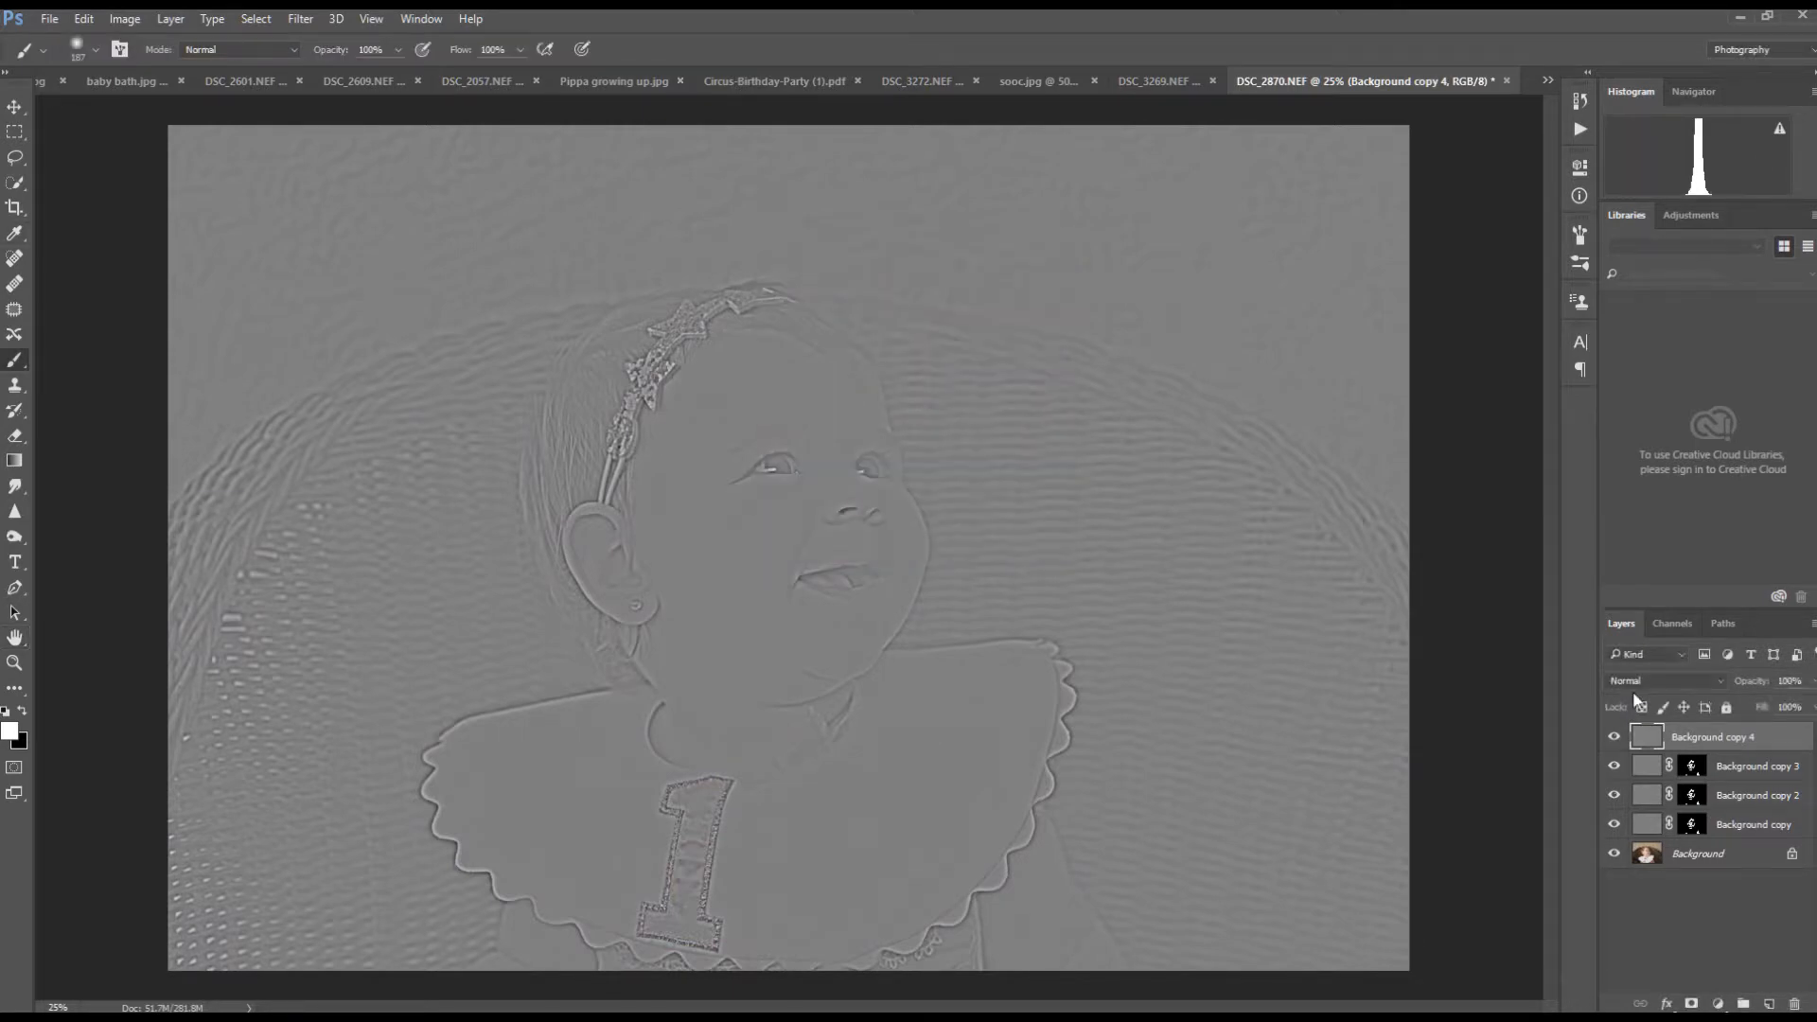
{"action": "left_click", "coordinate": [1634, 686]}
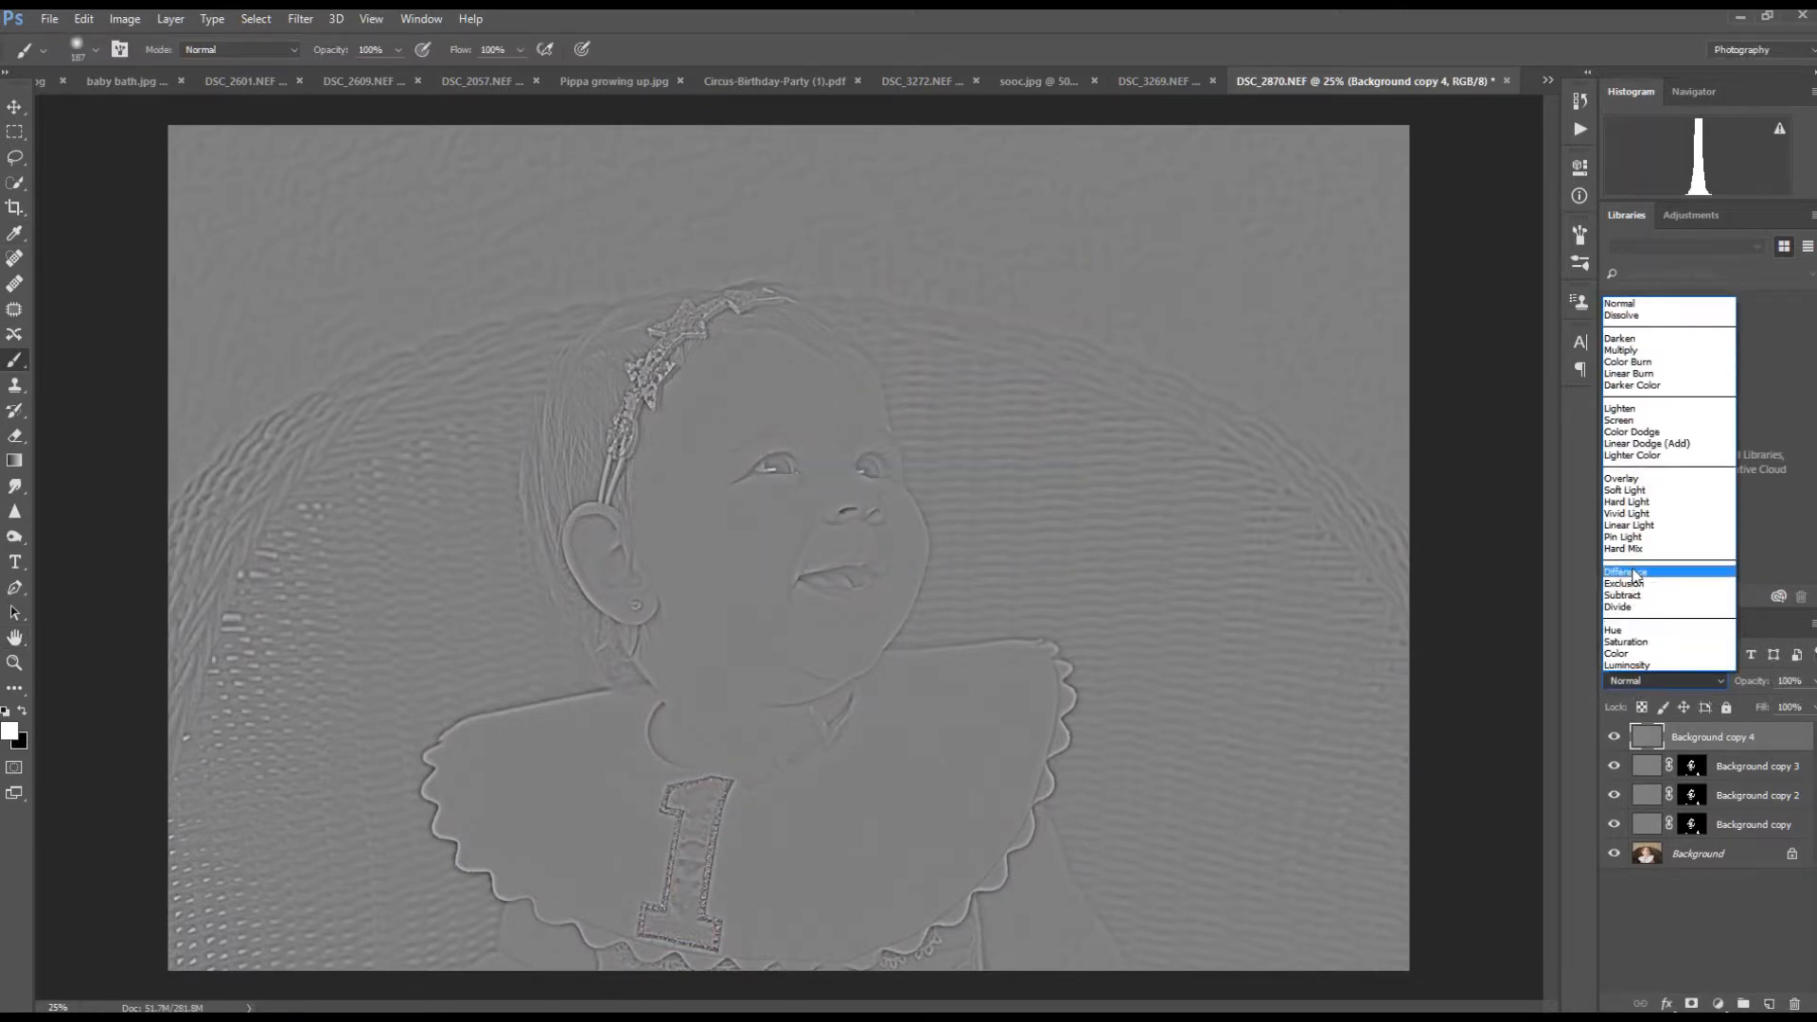
{"action": "left_click", "coordinate": [1632, 490]}
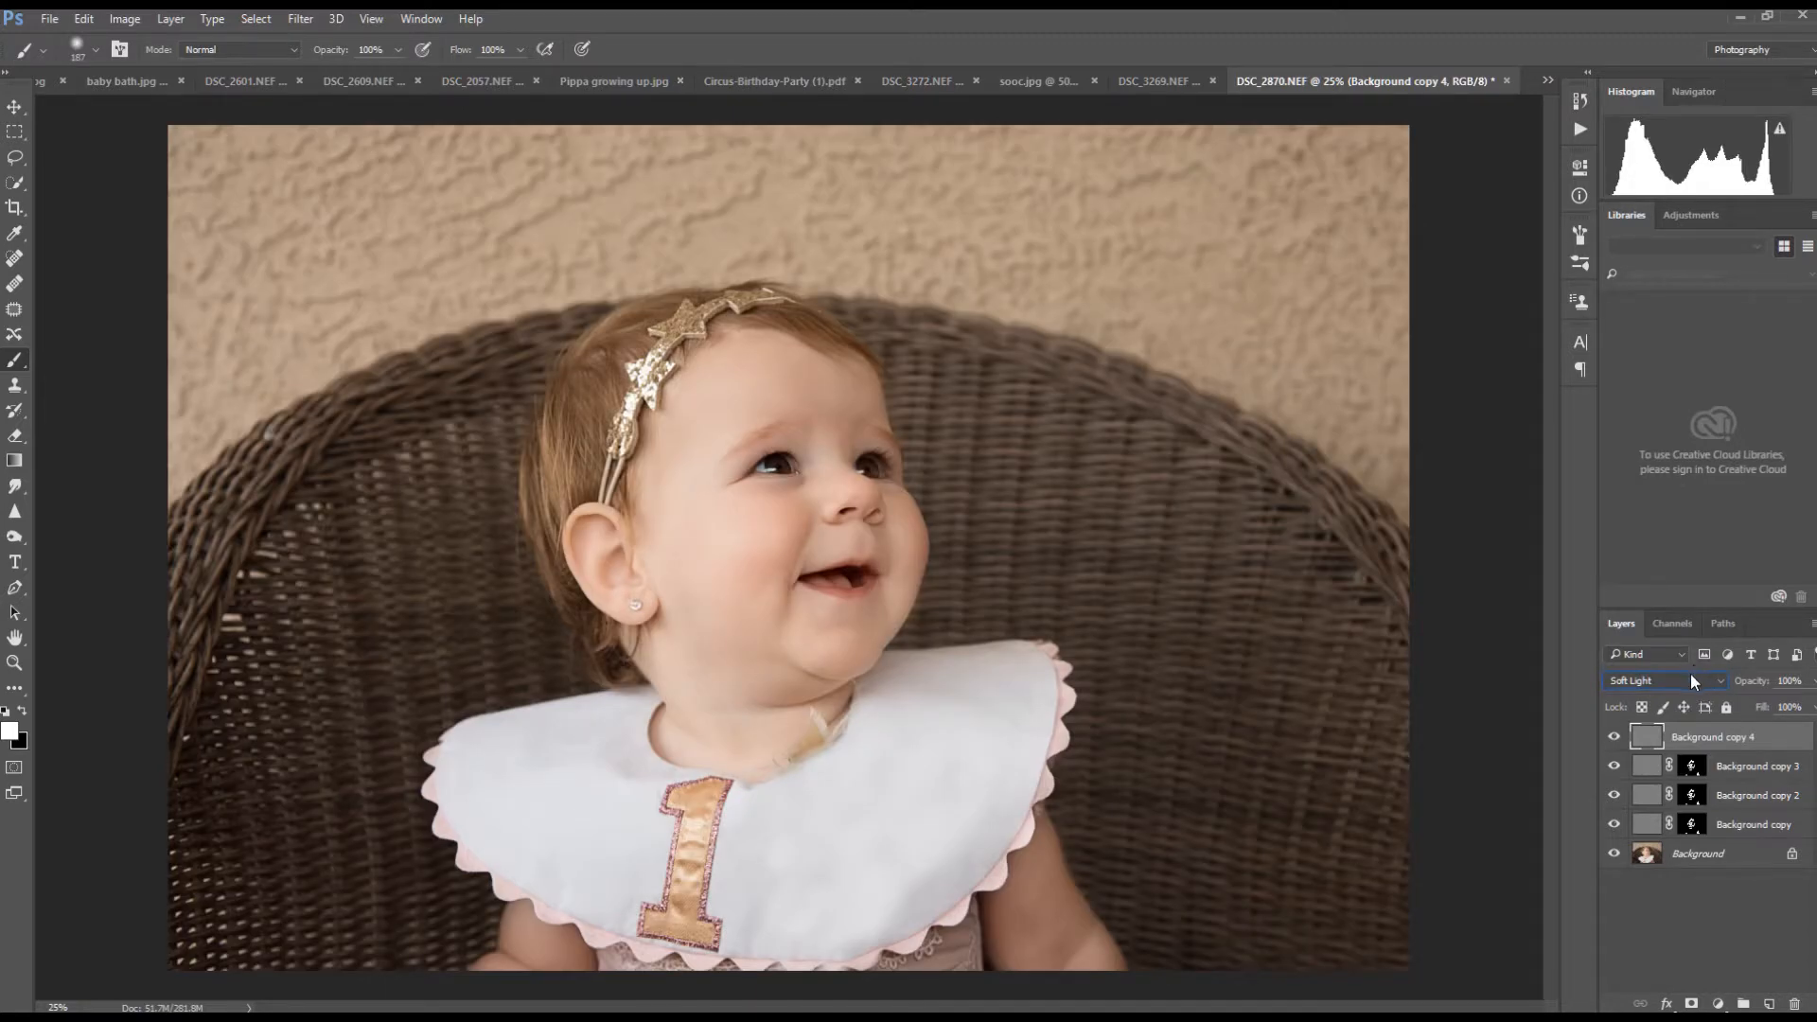
- Add a black mask to Background copy 4 and paint white over the arms, bib, outline of the head and eyes
{"action": "left_click", "coordinate": [1692, 1002]}
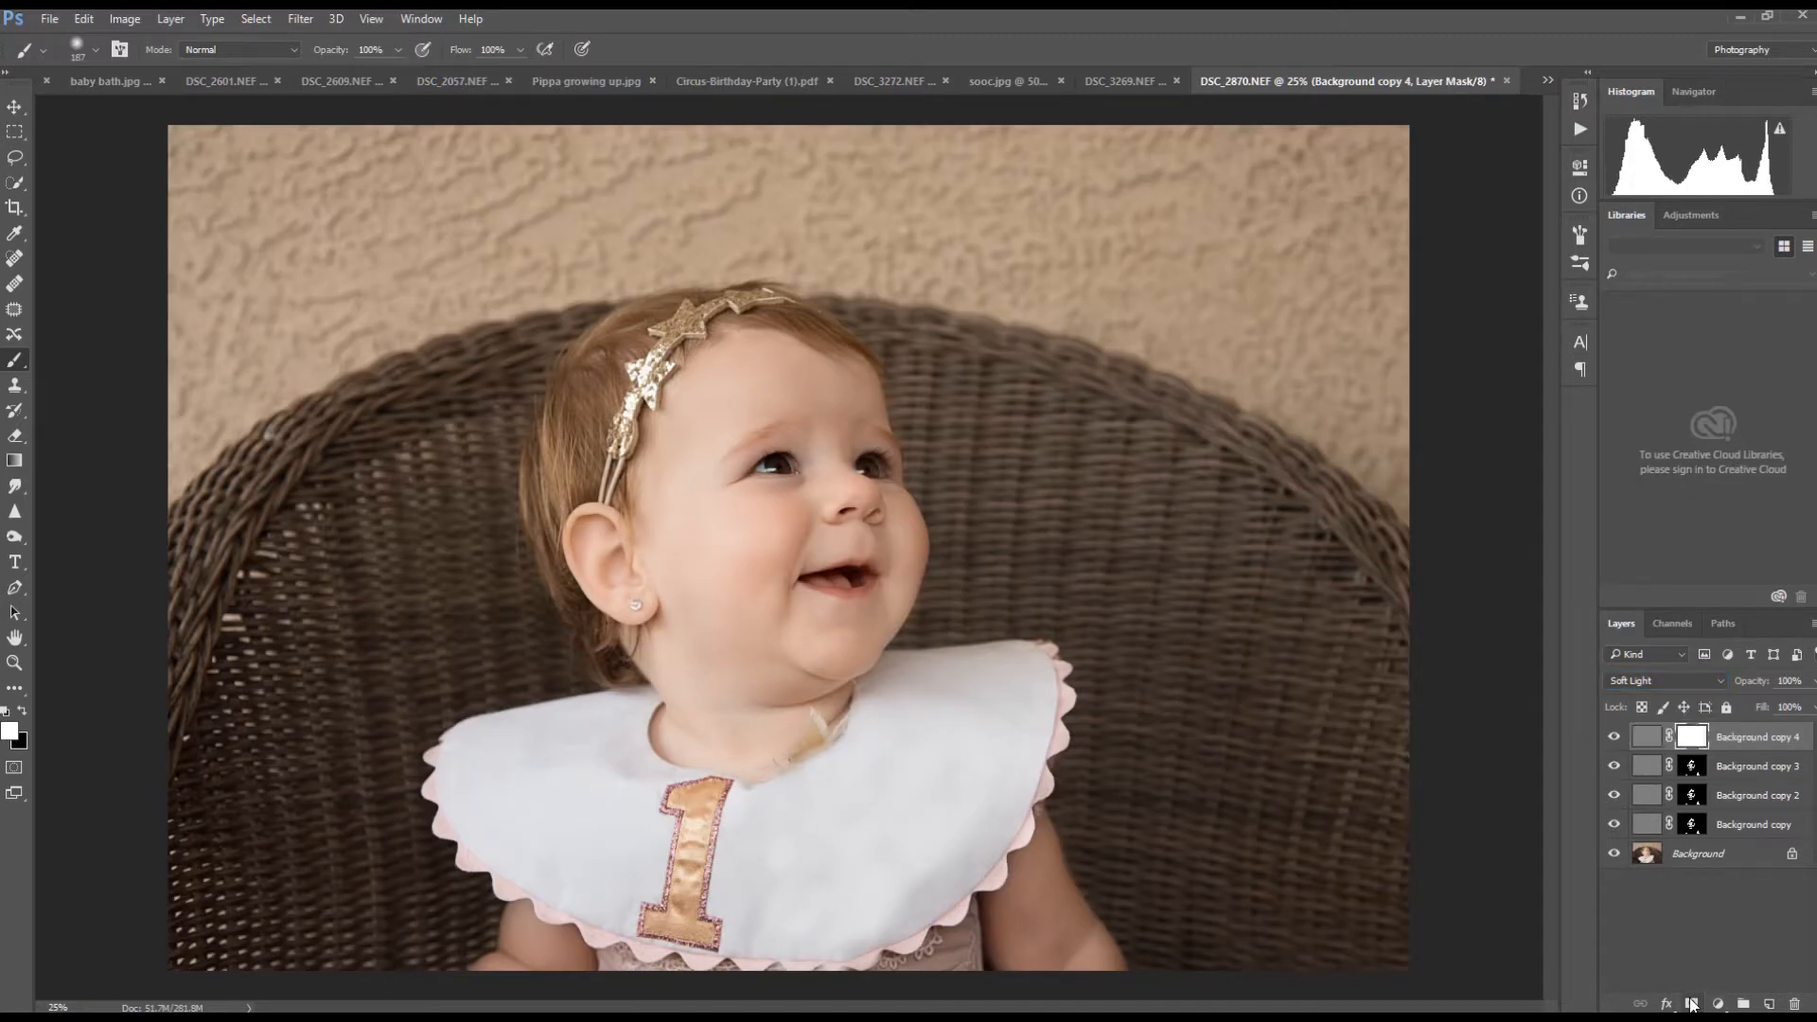
{"action": "key", "text": "ctrl+i"}
{"action": "mouse_move", "coordinate": [487, 970]}
{"action": "left_mouse_down"}
{"action": "mouse_move", "coordinate": [569, 914]}
{"action": "mouse_move", "coordinate": [655, 947]}
{"action": "mouse_move", "coordinate": [672, 809]}
{"action": "left_mouse_up"}
{"action": "mouse_move", "coordinate": [690, 934]}
{"action": "left_mouse_down"}
{"action": "mouse_move", "coordinate": [715, 963]}
{"action": "mouse_move", "coordinate": [796, 965]}
{"action": "mouse_move", "coordinate": [971, 920]}
{"action": "mouse_move", "coordinate": [1060, 690]}
{"action": "mouse_move", "coordinate": [1048, 661]}
{"action": "left_mouse_up"}
{"action": "mouse_move", "coordinate": [1033, 821]}
{"action": "left_mouse_down"}
{"action": "mouse_move", "coordinate": [1090, 954]}
{"action": "mouse_move", "coordinate": [1132, 973]}
{"action": "left_mouse_up"}
{"action": "left_click_drag", "start_coordinate": [987, 916], "coordinate": [989, 960]}
{"action": "mouse_move", "coordinate": [811, 671]}
{"action": "left_mouse_down"}
{"action": "mouse_move", "coordinate": [897, 648]}
{"action": "mouse_move", "coordinate": [917, 504]}
{"action": "left_mouse_up"}
{"action": "left_click_drag", "start_coordinate": [871, 372], "coordinate": [778, 332]}
{"action": "mouse_move", "coordinate": [760, 466]}
{"action": "left_mouse_down"}
{"action": "mouse_move", "coordinate": [788, 464]}
{"action": "mouse_move", "coordinate": [744, 452]}
{"action": "mouse_move", "coordinate": [789, 434]}
{"action": "left_mouse_up"}
{"action": "mouse_move", "coordinate": [882, 472]}
{"action": "left_mouse_down"}
{"action": "mouse_move", "coordinate": [874, 449]}
{"action": "mouse_move", "coordinate": [880, 472]}
{"action": "left_mouse_up"}
- Compare the photo with Background copy 4 hidden and shown to examine its added sharpening
{"action": "left_click", "coordinate": [1614, 737]}
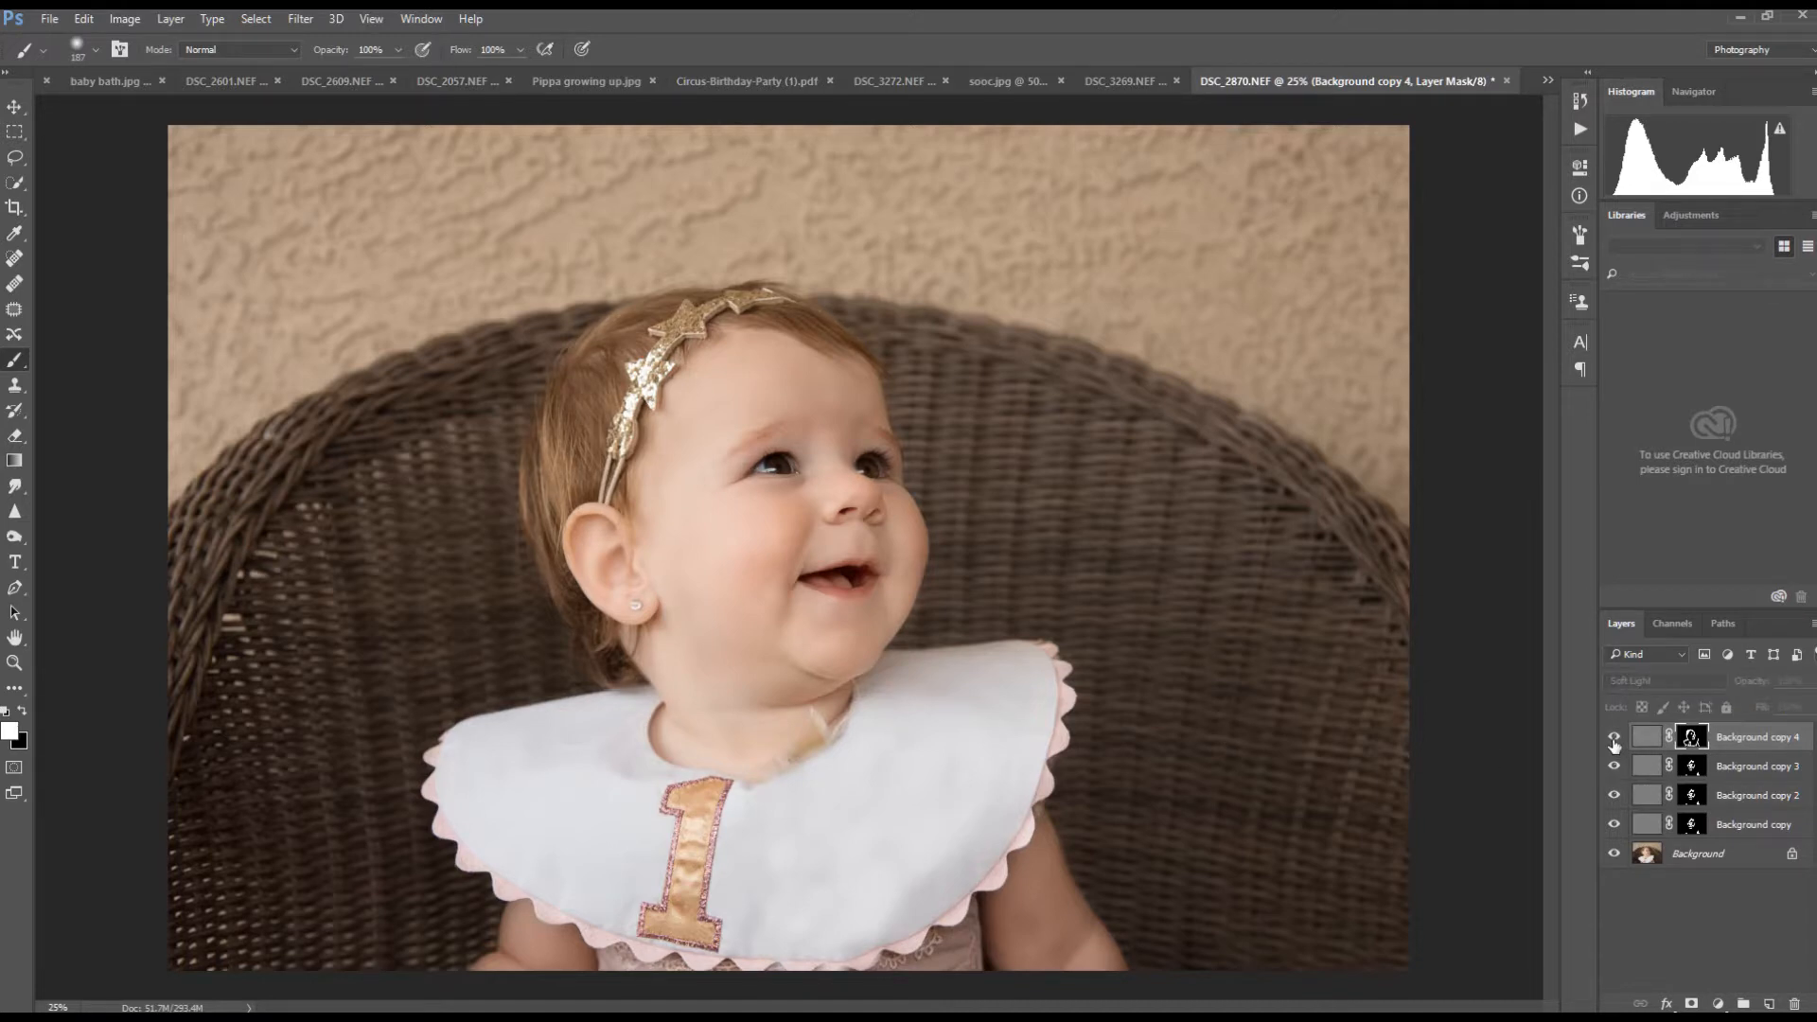
{"action": "left_click", "coordinate": [1614, 739]}
{"action": "left_click", "coordinate": [1615, 739]}
- Flatten the image and add a Brightness/Contrast adjustment layer
{"action": "left_click", "coordinate": [170, 19]}
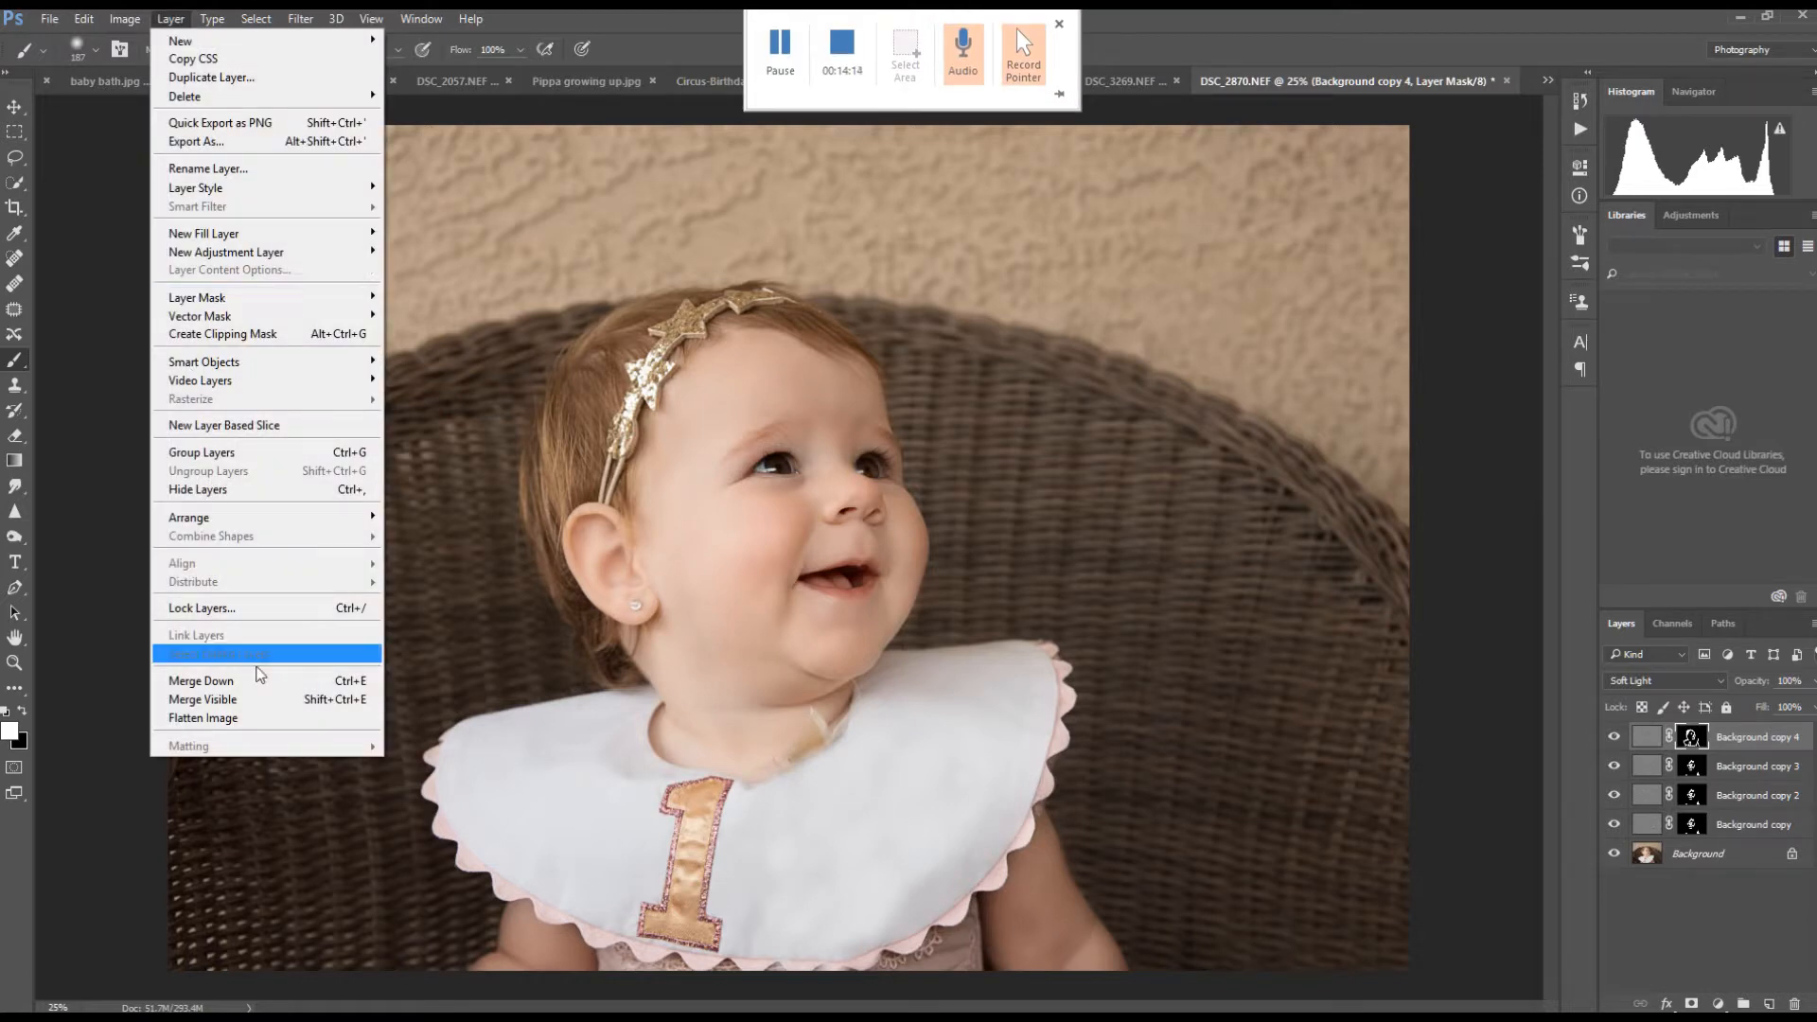
{"action": "left_click", "coordinate": [253, 718]}
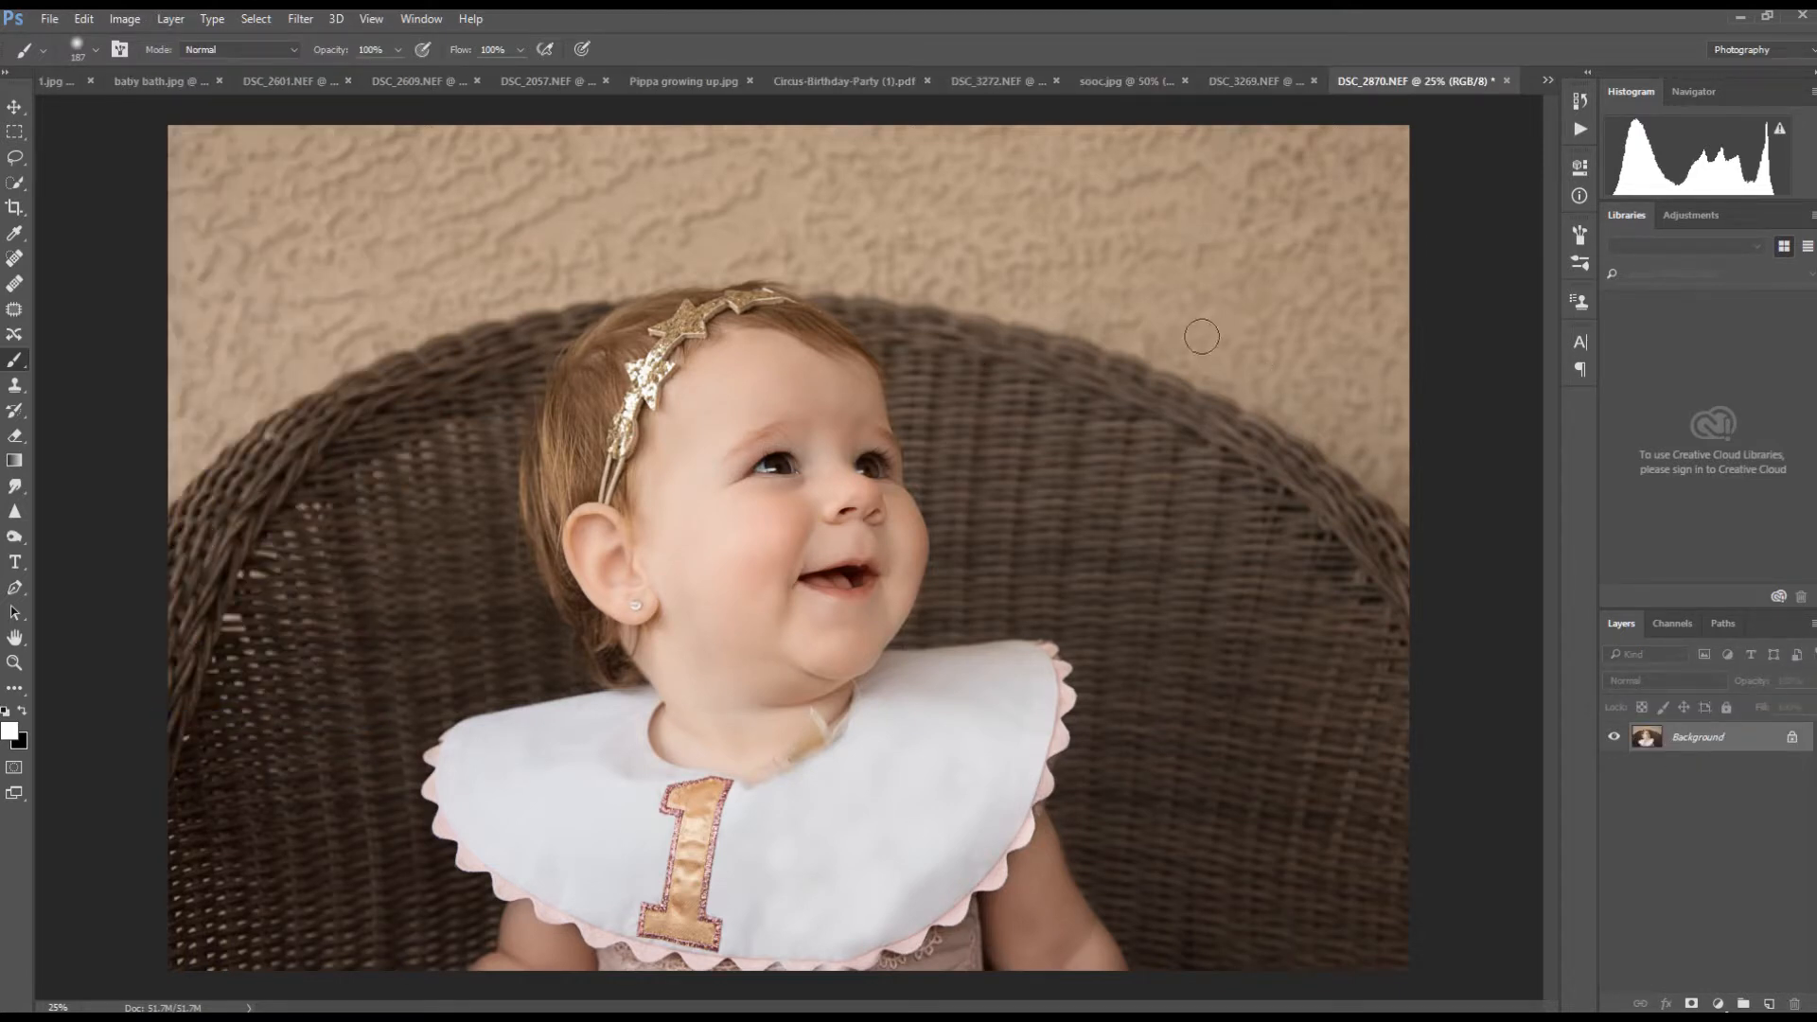
{"action": "left_click", "coordinate": [135, 24]}
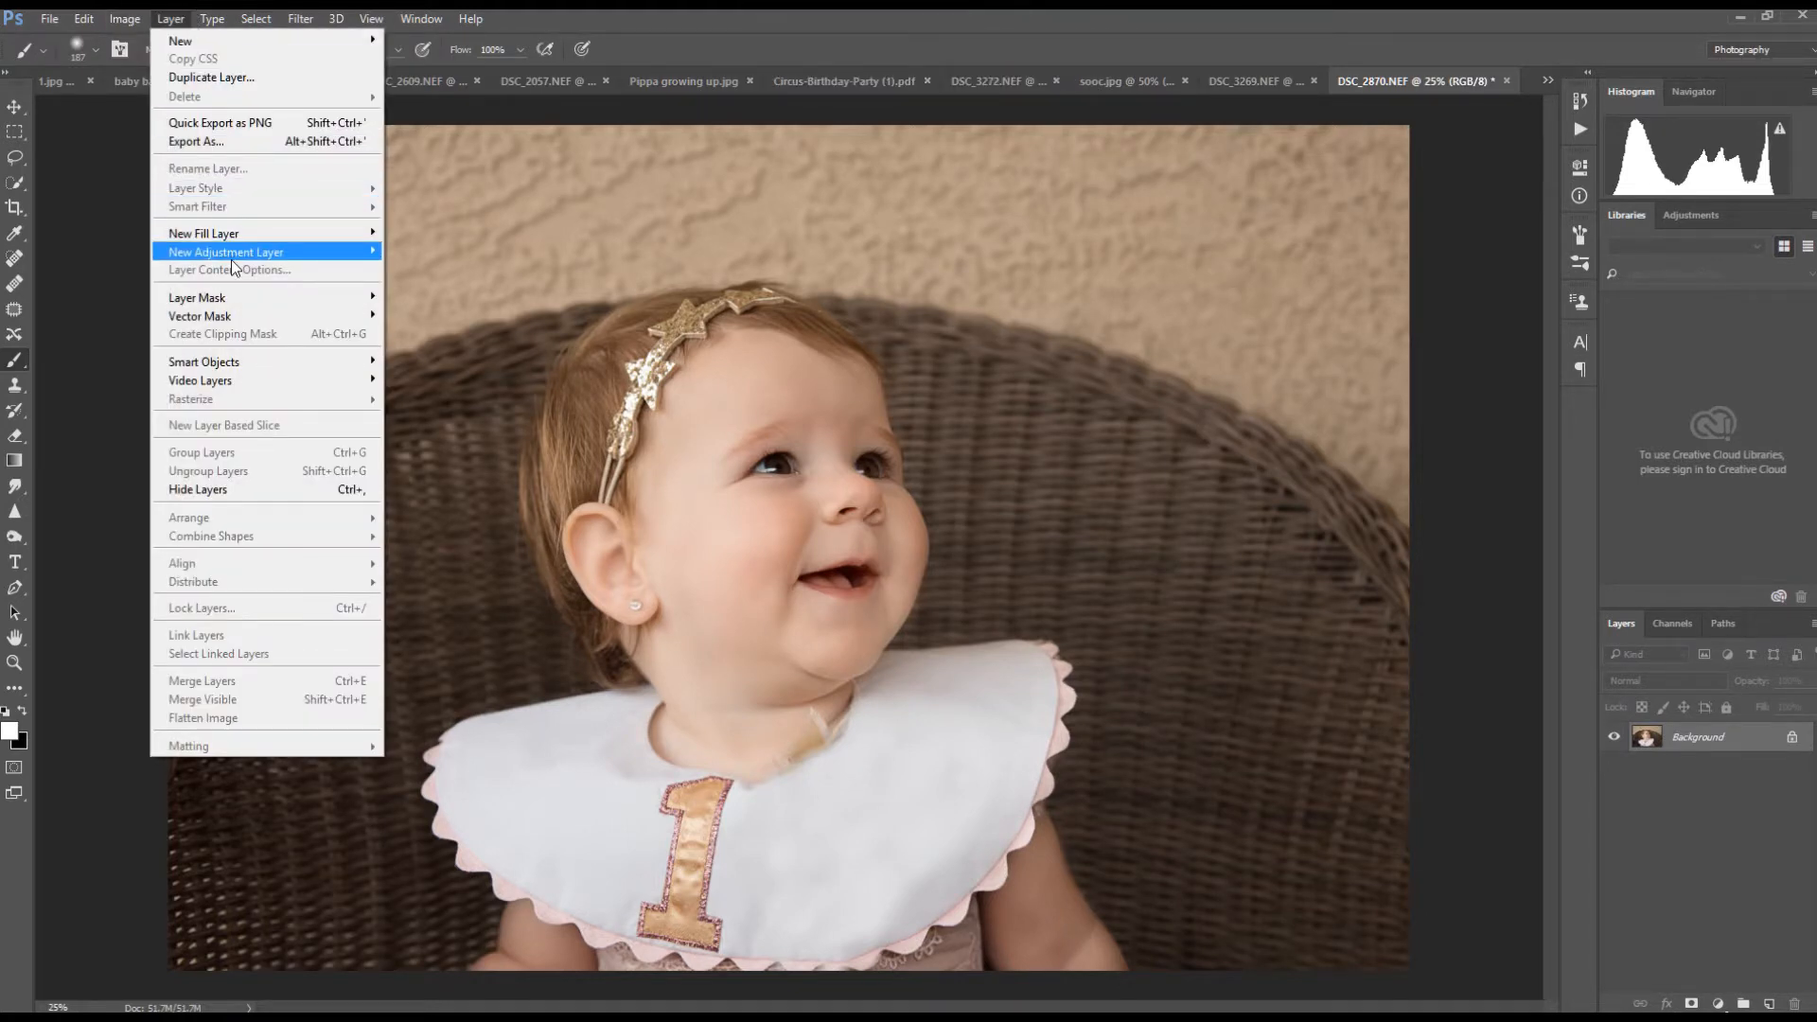
{"action": "mouse_move", "coordinate": [237, 251]}
{"action": "left_click", "coordinate": [415, 258]}
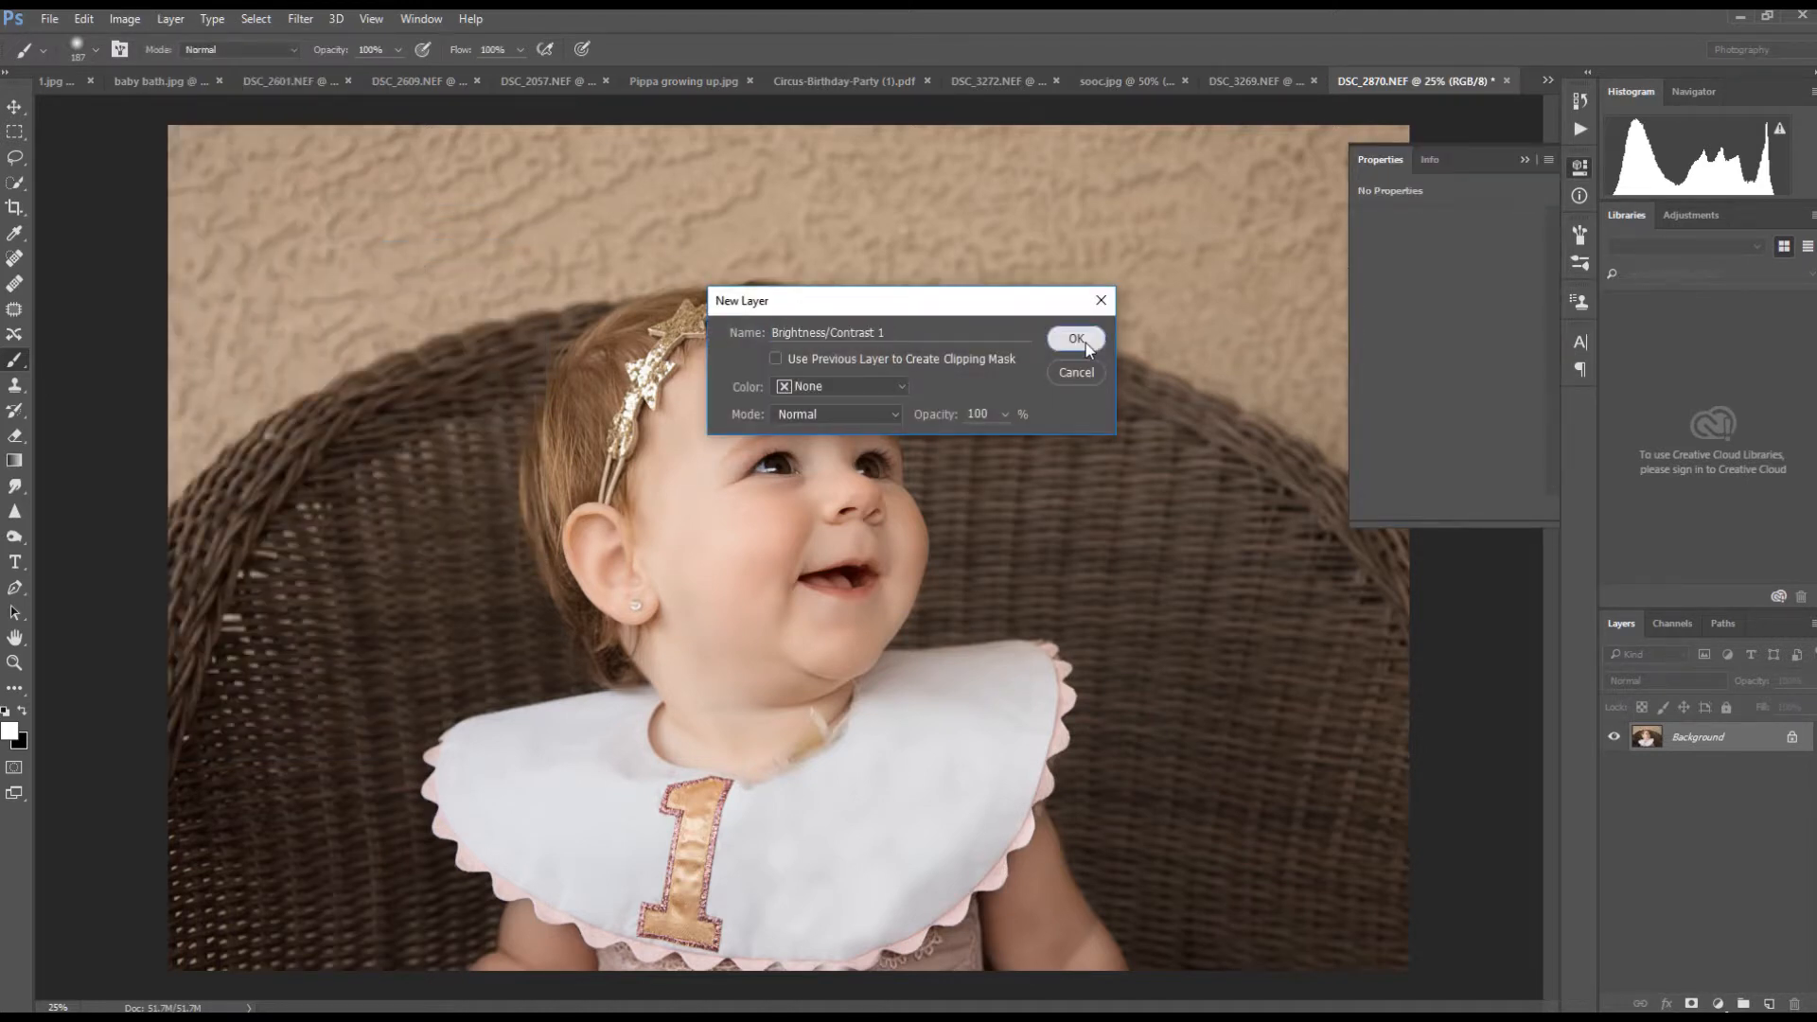
{"action": "left_click", "coordinate": [1086, 344]}
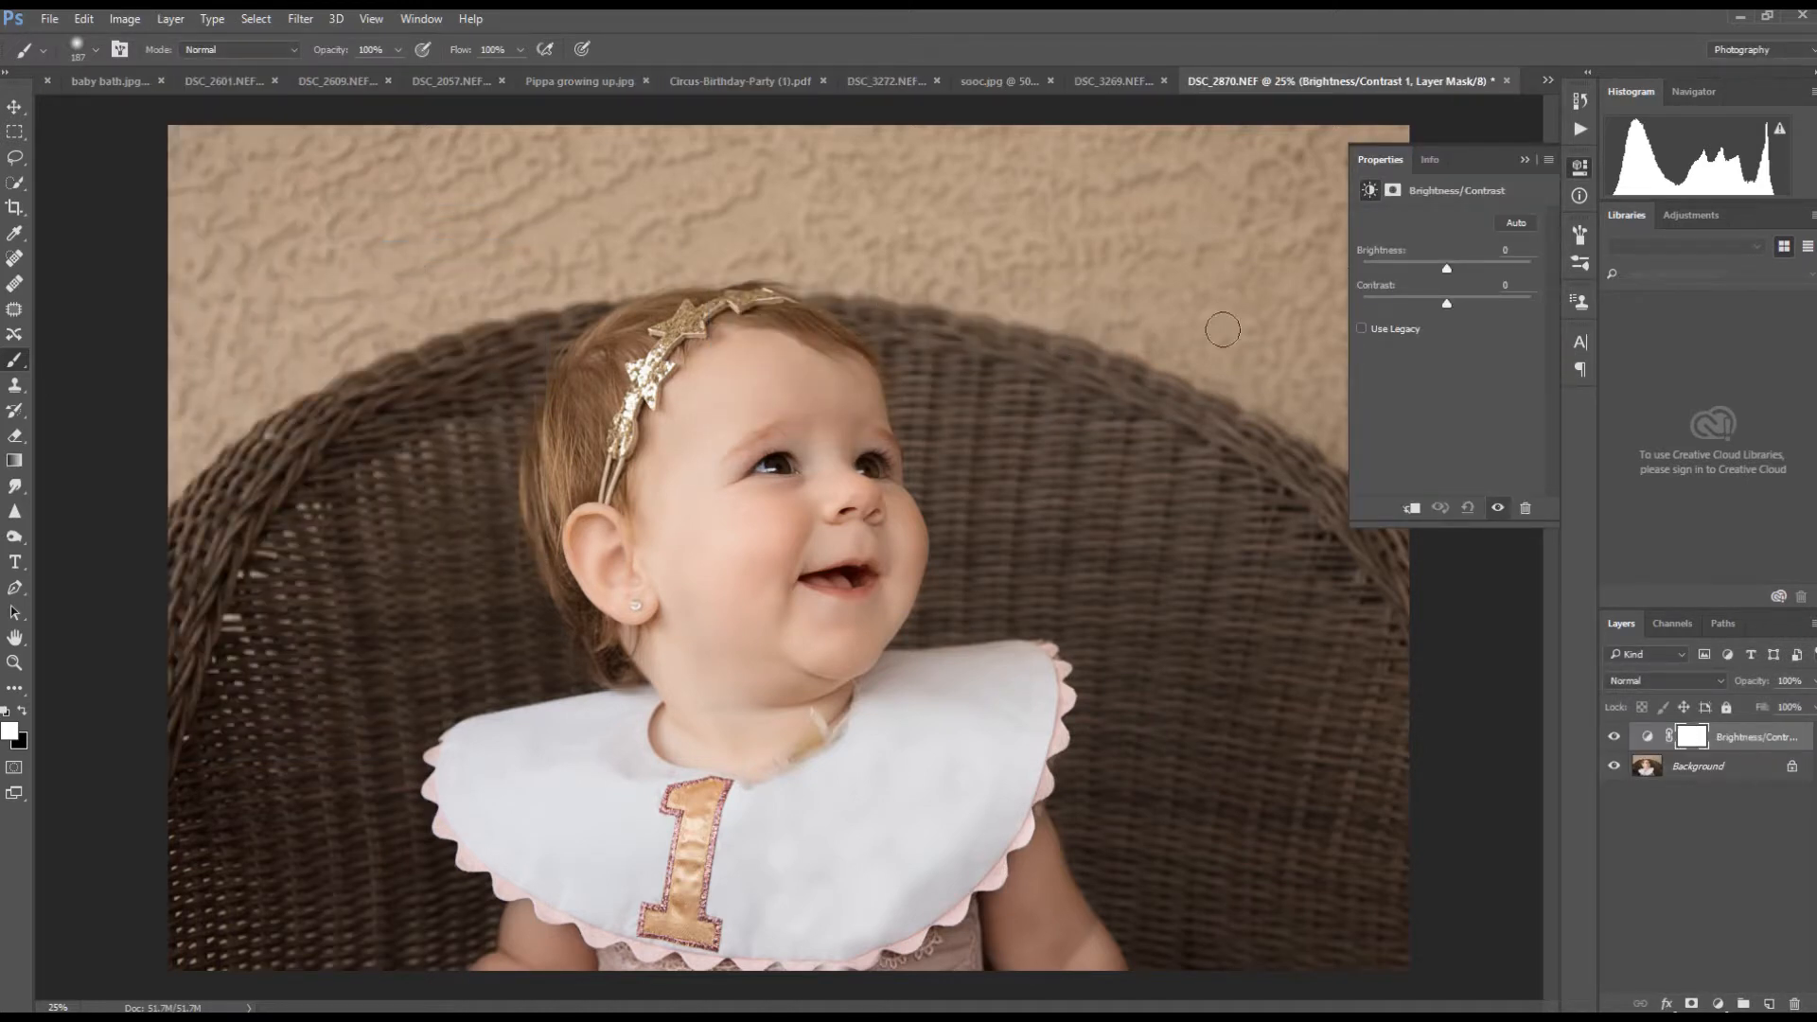
- Set the adjustment layer's brightness to 10 and contrast to 8, and invert its mask to black
{"action": "left_click_drag", "start_coordinate": [1447, 271], "coordinate": [1446, 270]}
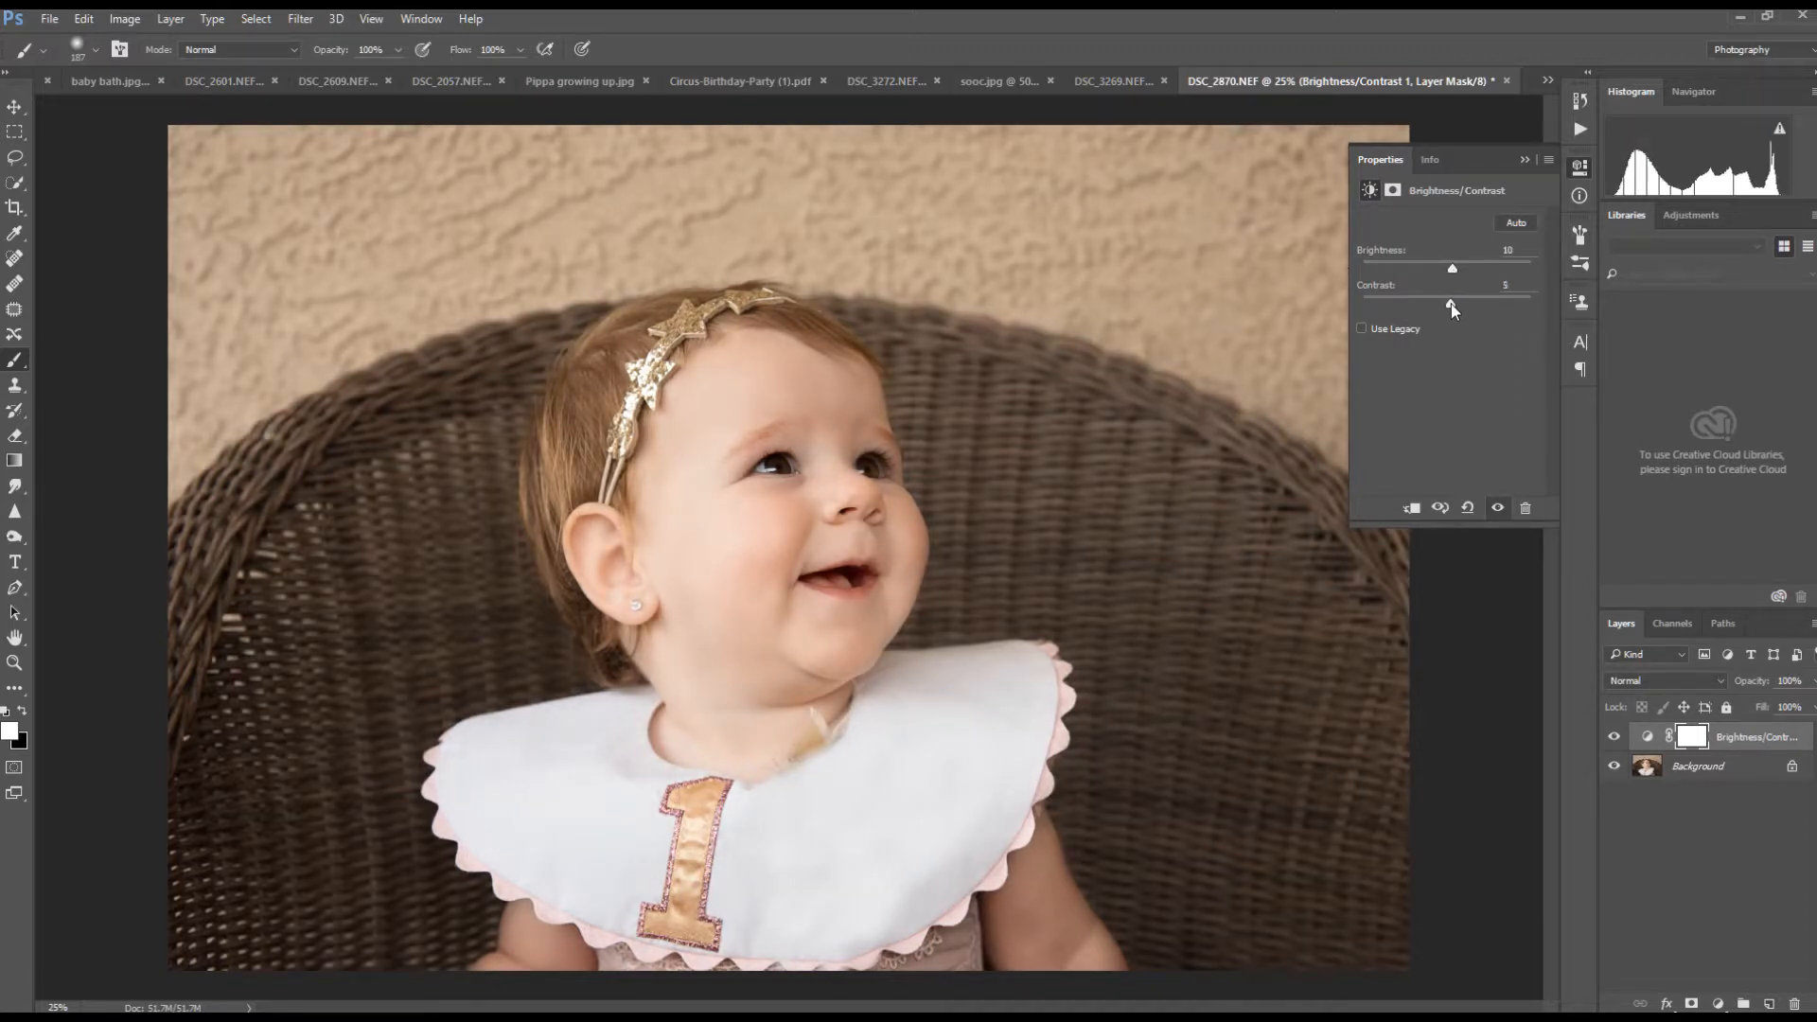
{"action": "left_click_drag", "start_coordinate": [1452, 304], "coordinate": [1454, 303]}
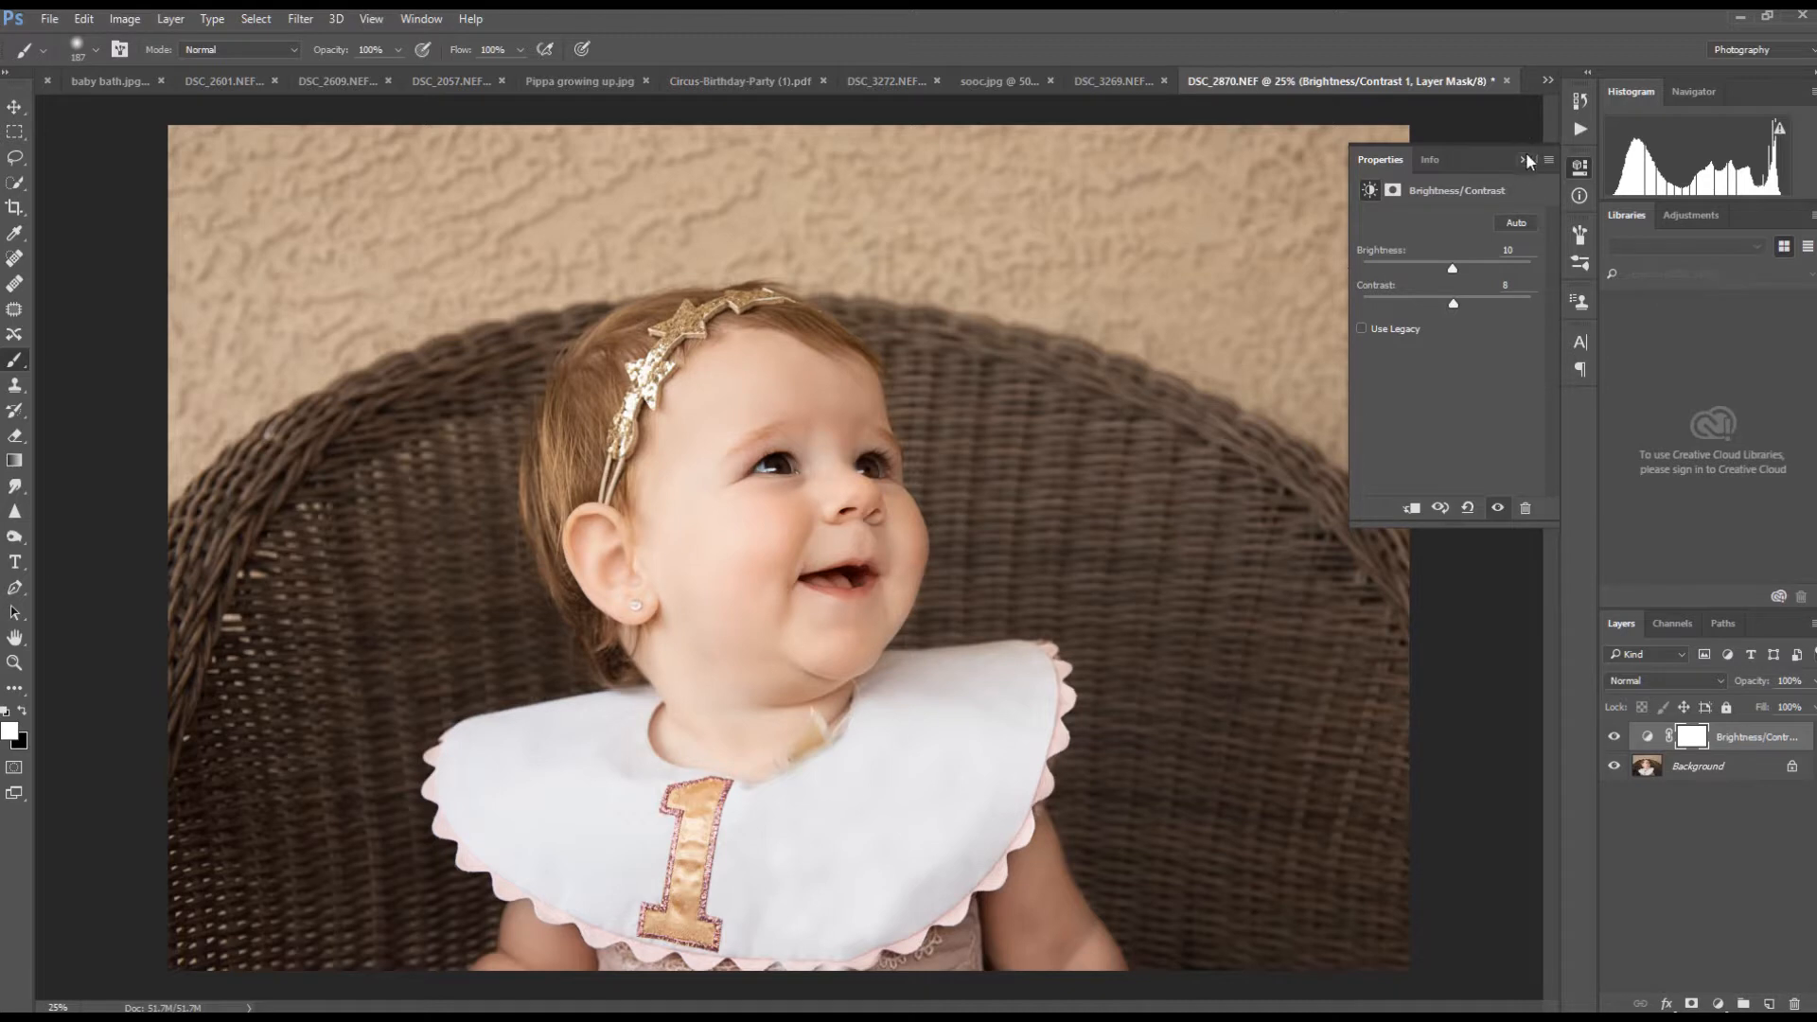
{"action": "left_click", "coordinate": [1526, 160]}
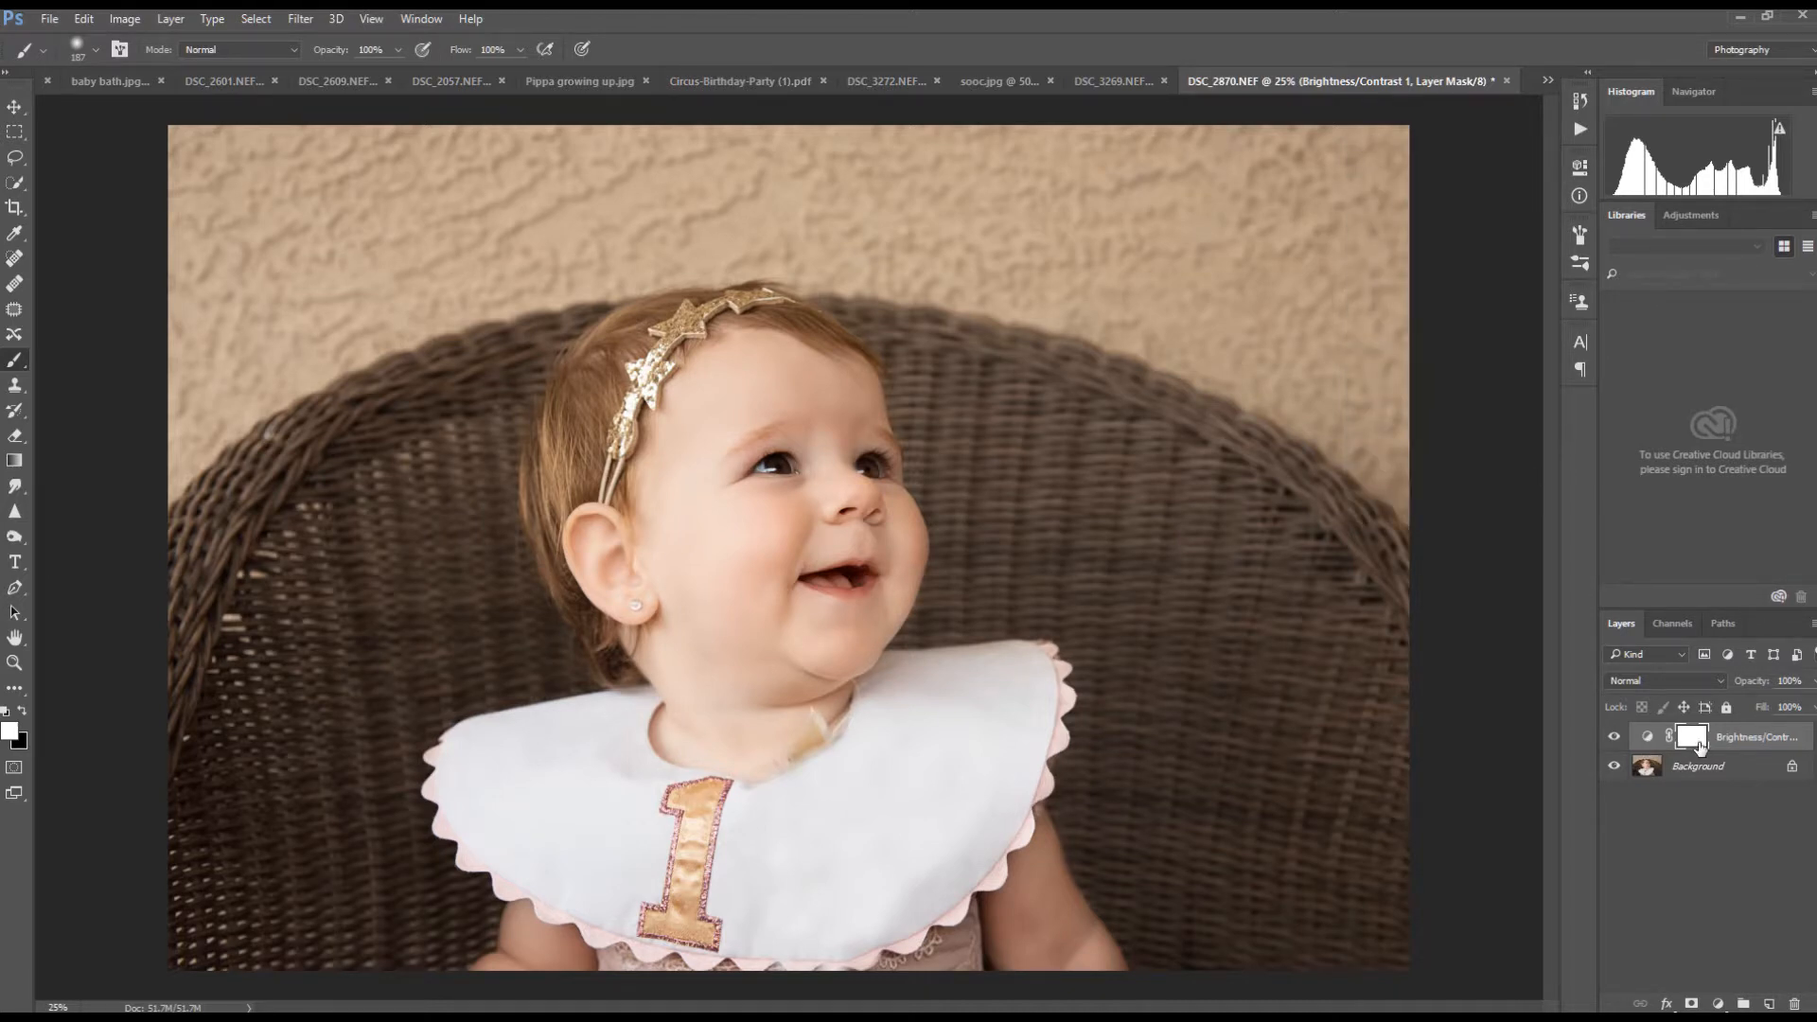
{"action": "key", "text": "ctrl+i"}
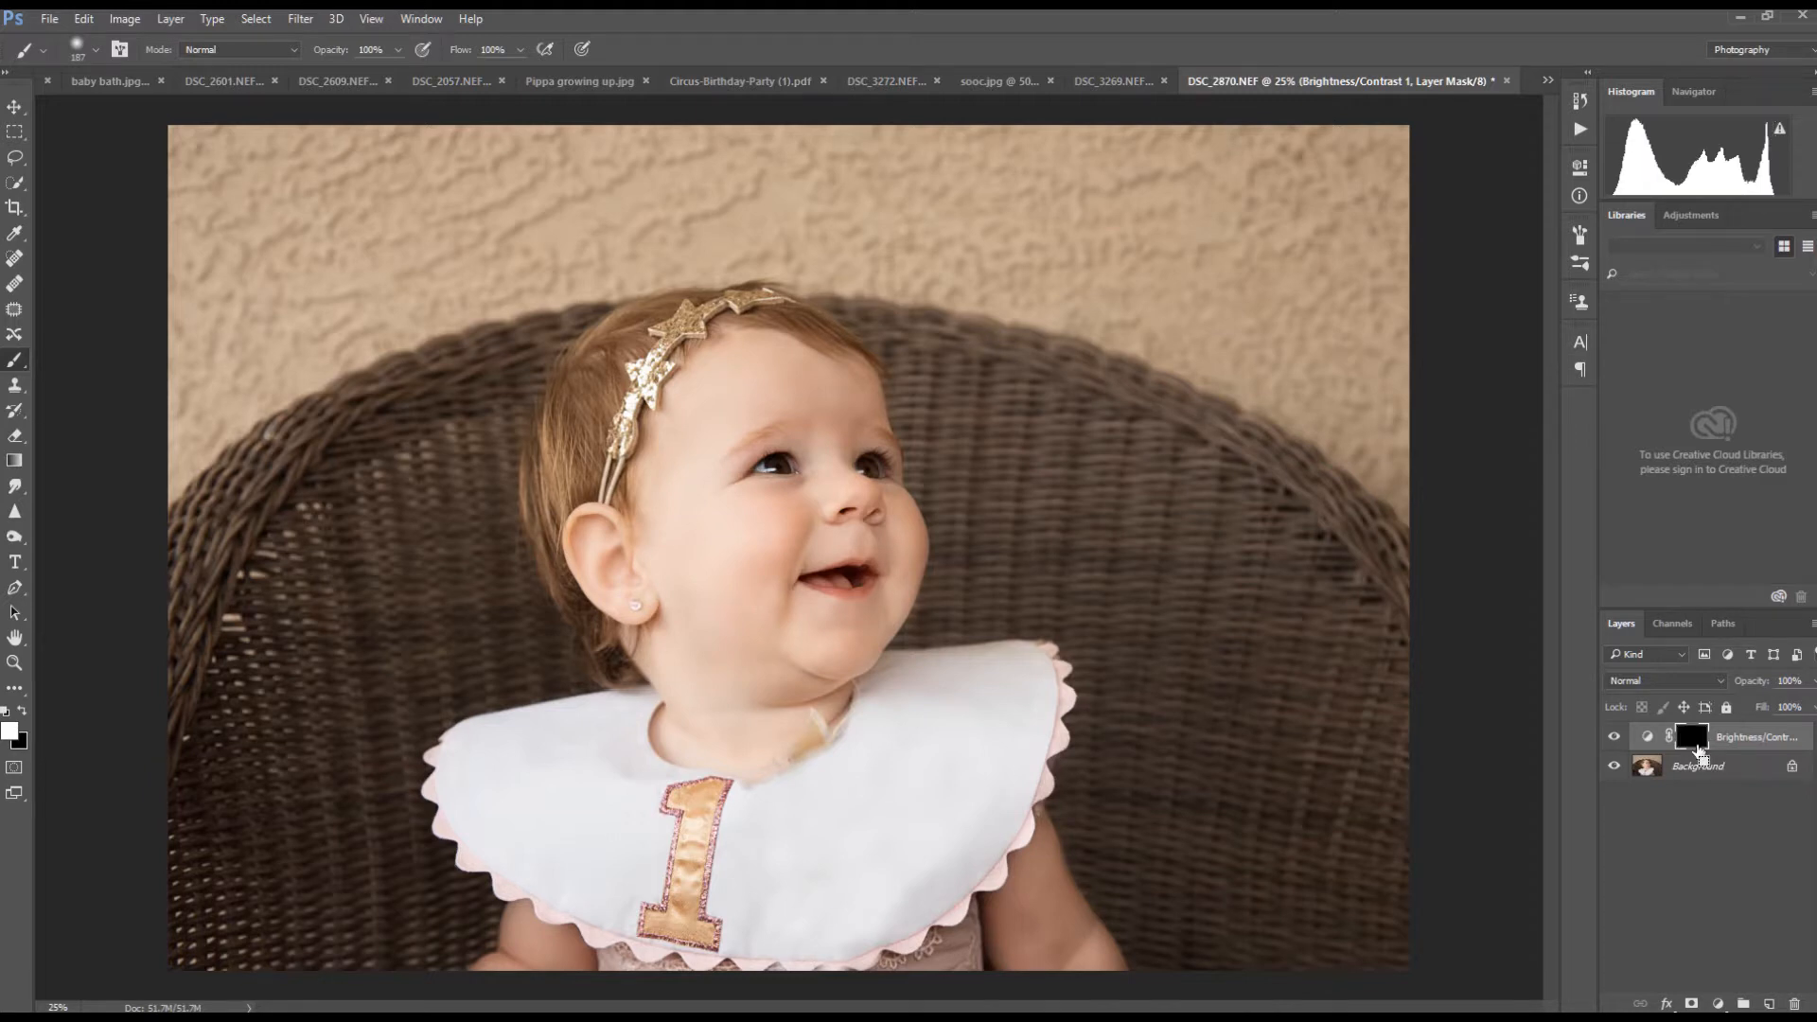
- Paint white over the eye on the adjustment layer's mask with a soft 61 px brush
{"action": "left_click", "coordinate": [95, 53]}
{"action": "left_click_drag", "start_coordinate": [134, 110], "coordinate": [140, 112]}
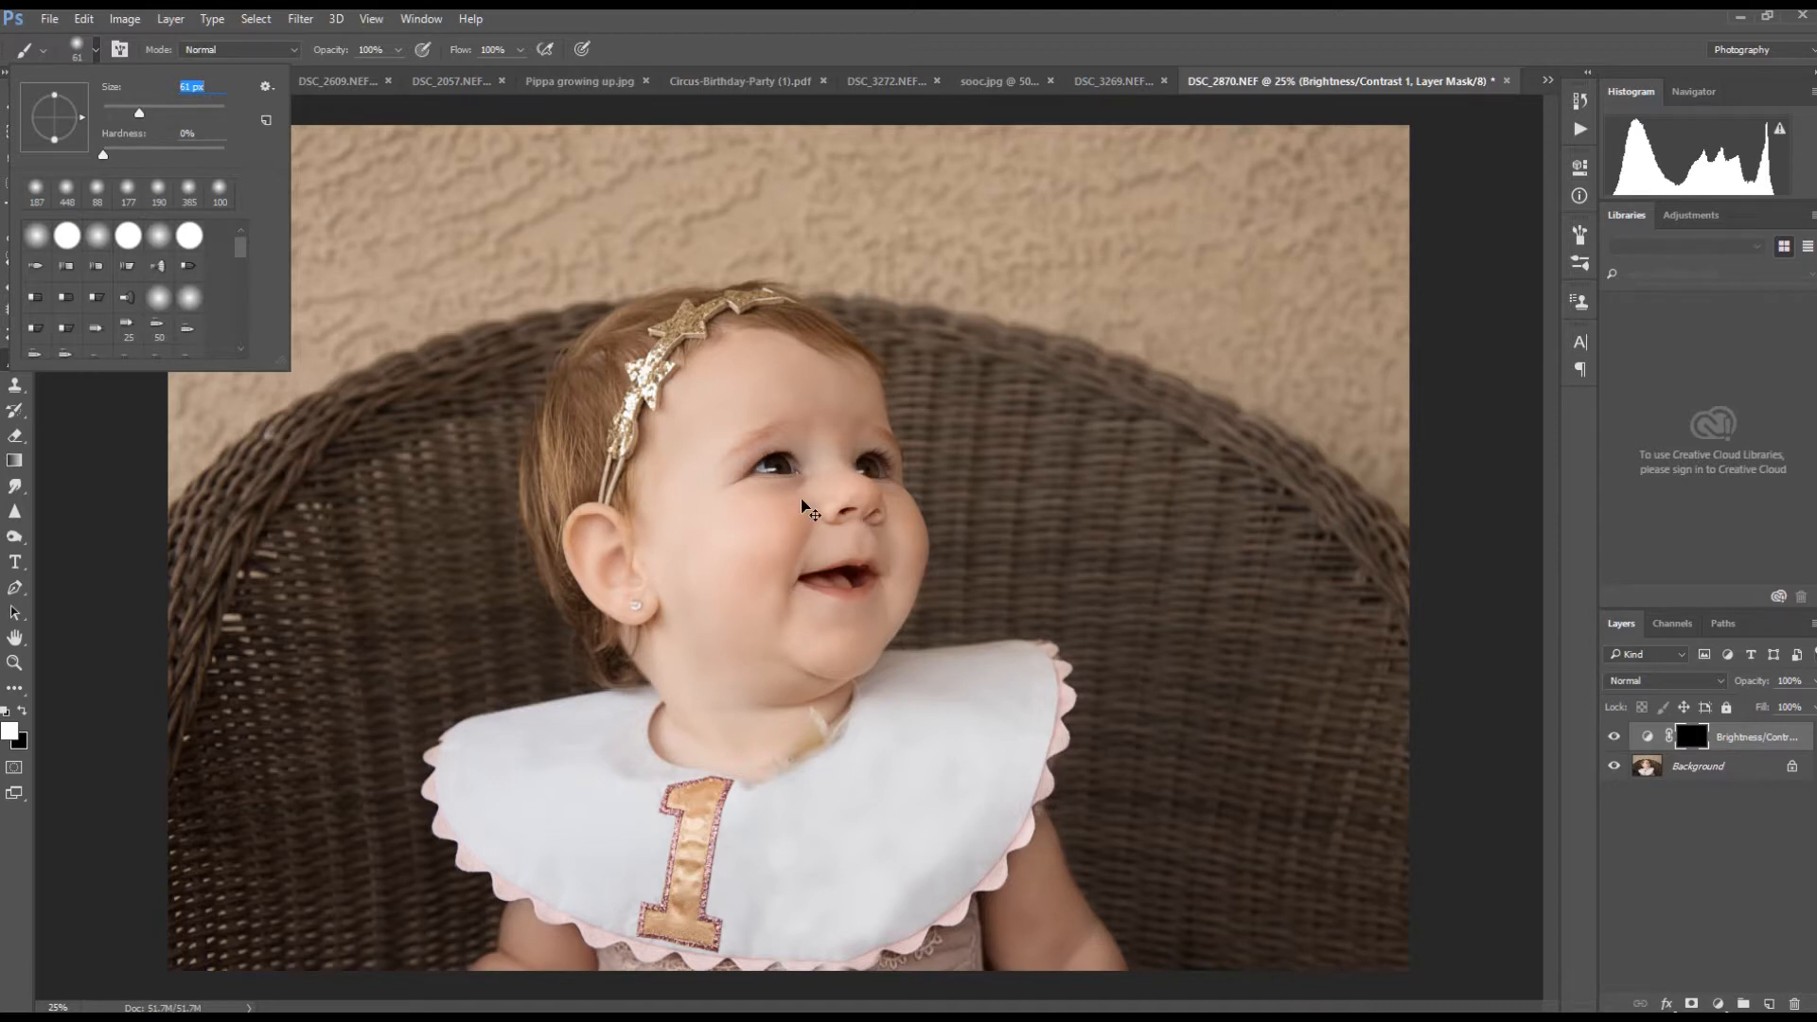
{"action": "key", "text": "ctrl+plus"}
{"action": "key", "text": "ctrl+plus"}
{"action": "key", "text": "ctrl+plus"}
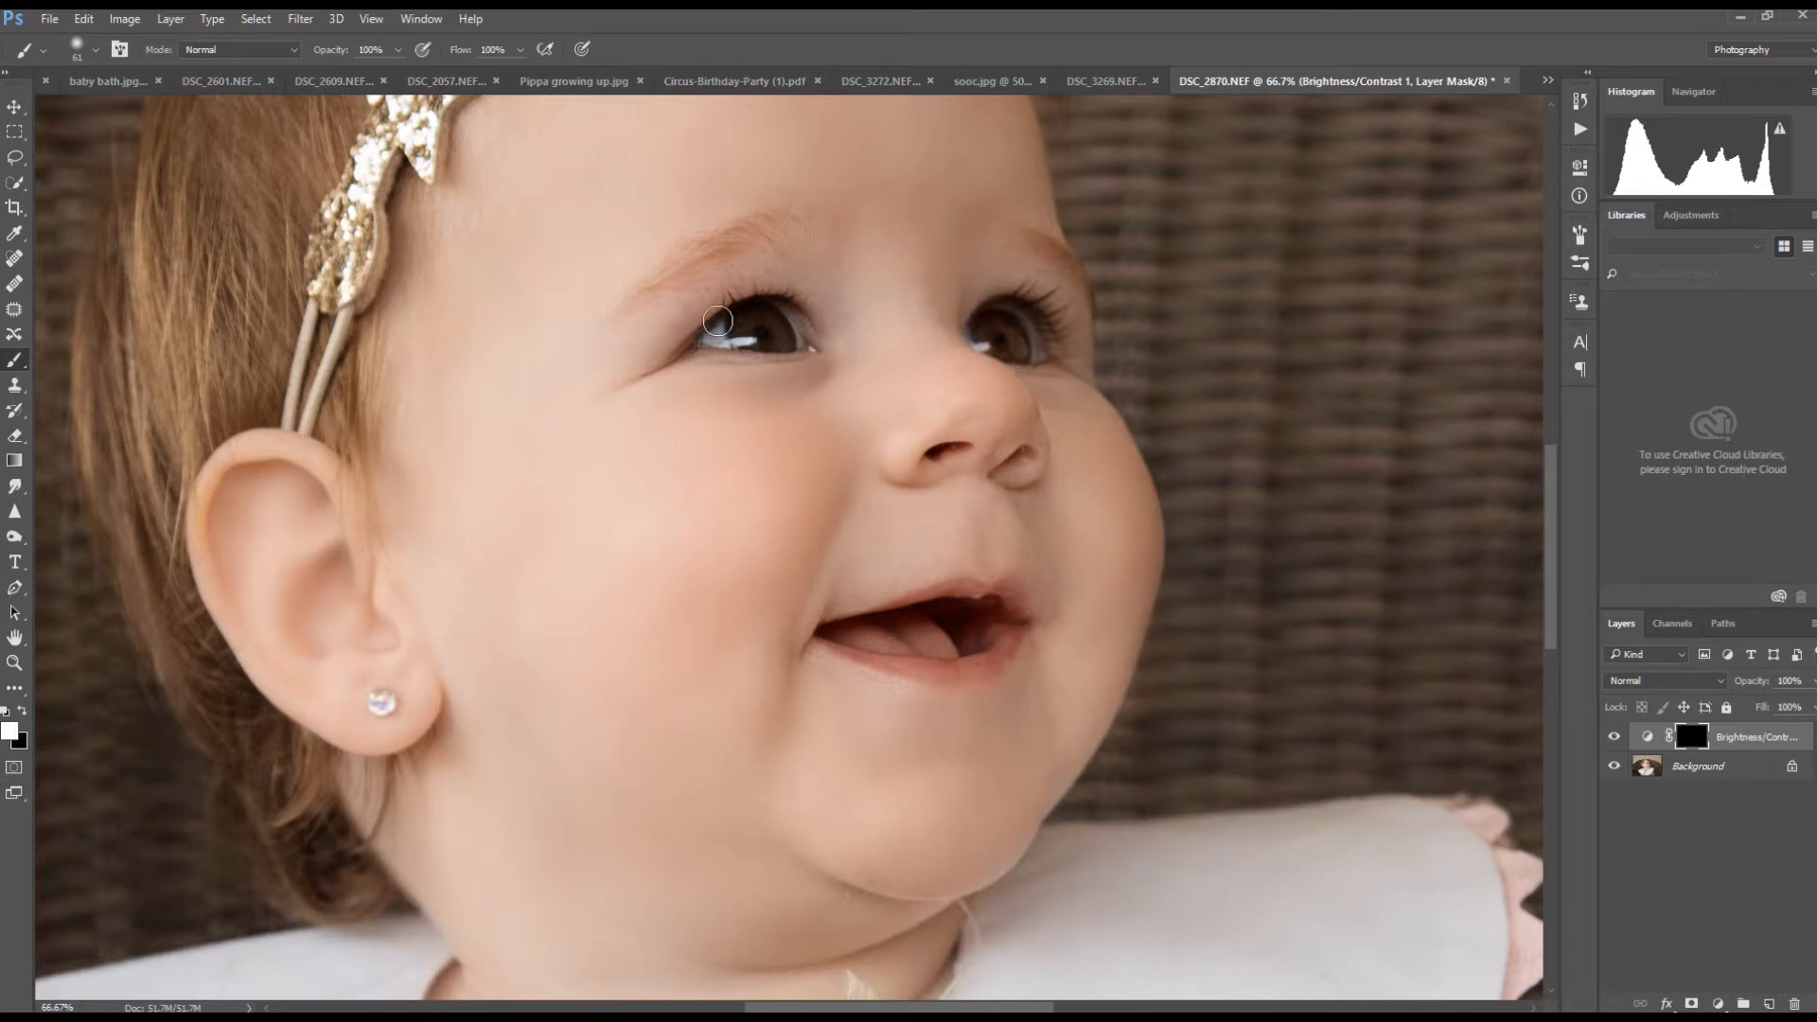
{"action": "mouse_move", "coordinate": [727, 328]}
{"action": "left_mouse_down"}
{"action": "mouse_move", "coordinate": [787, 335]}
{"action": "mouse_move", "coordinate": [731, 327]}
{"action": "left_mouse_up"}
- Reduce the brush to 34 px and paint the layer mask white over the white of the eye
{"action": "left_click", "coordinate": [96, 51]}
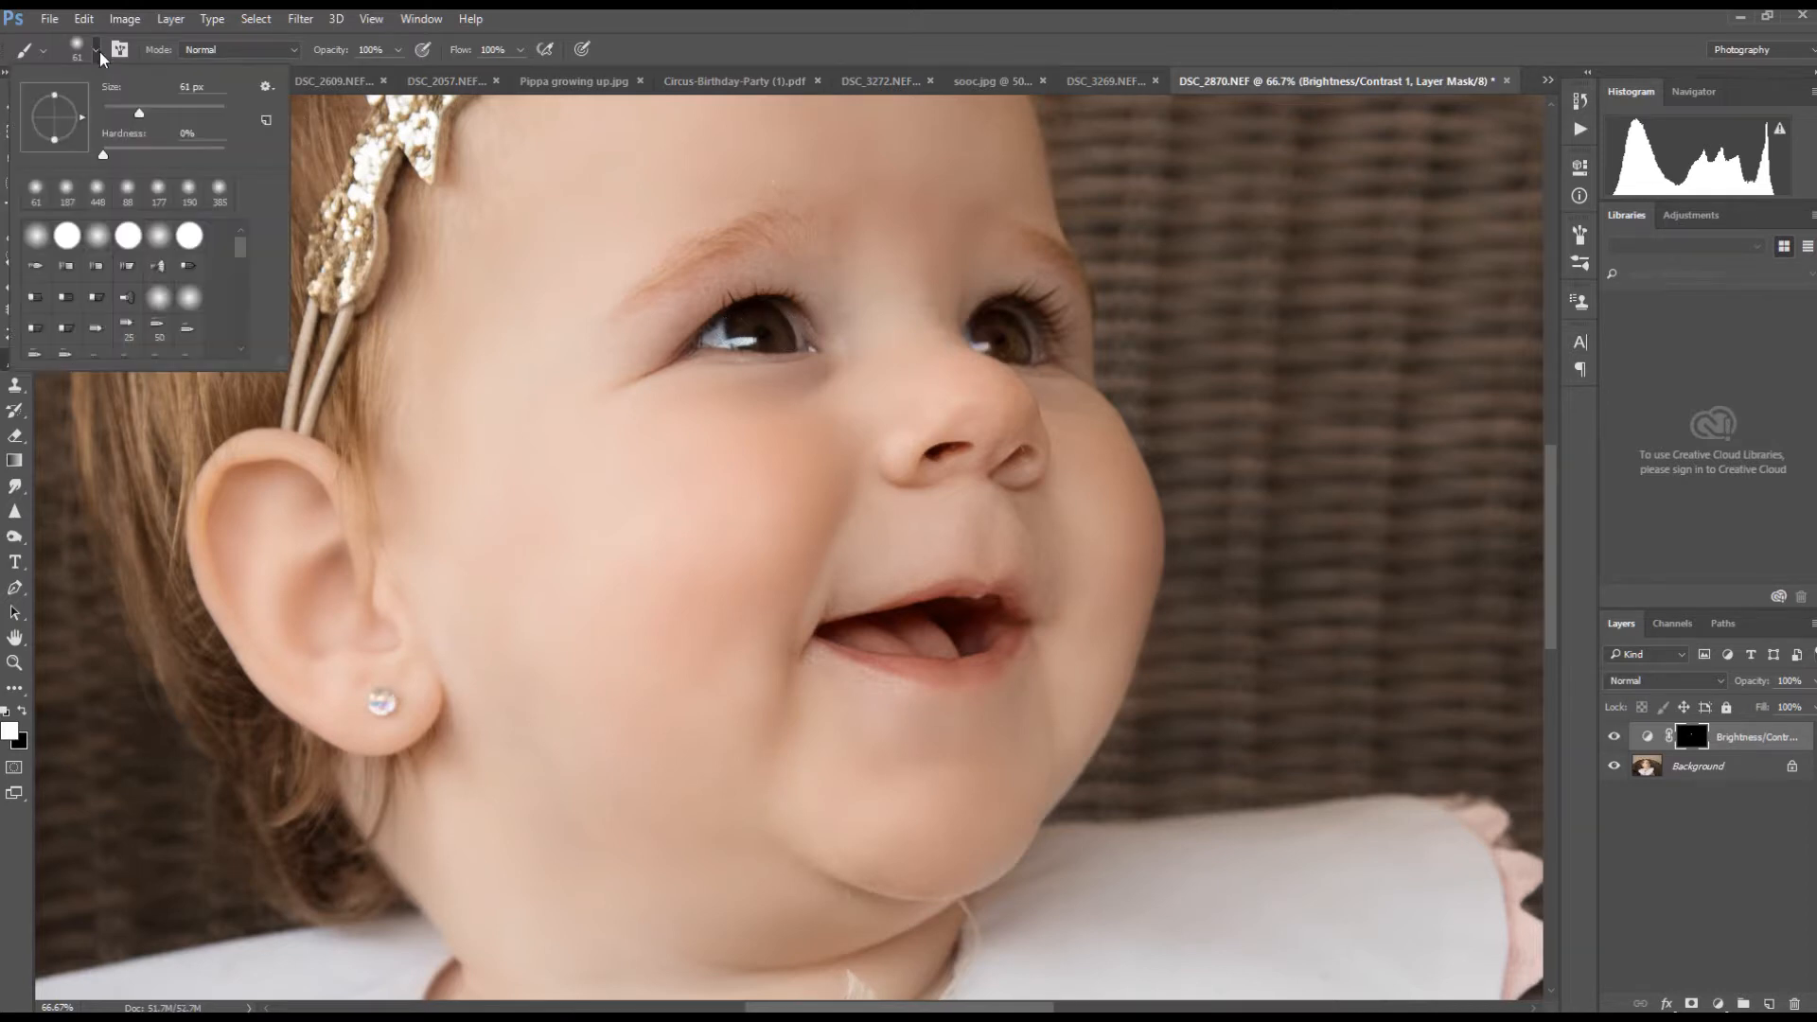
{"action": "left_click", "coordinate": [123, 107]}
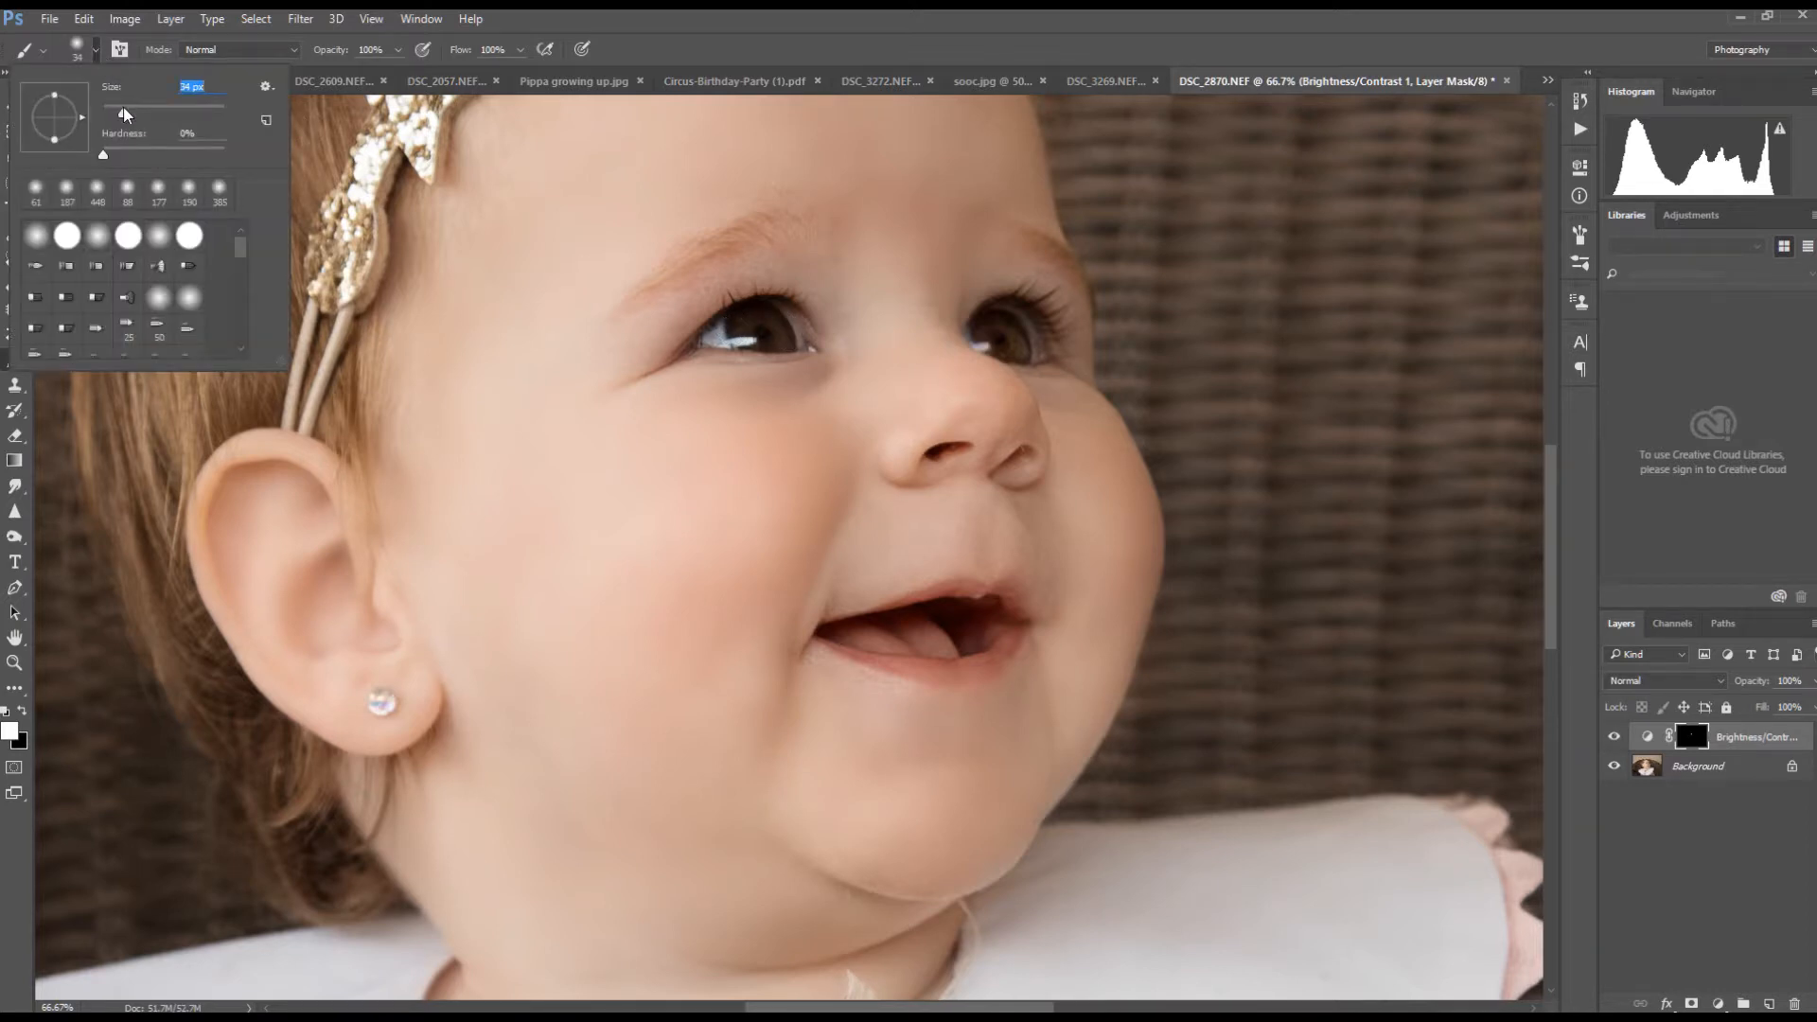
{"action": "left_click", "coordinate": [714, 337]}
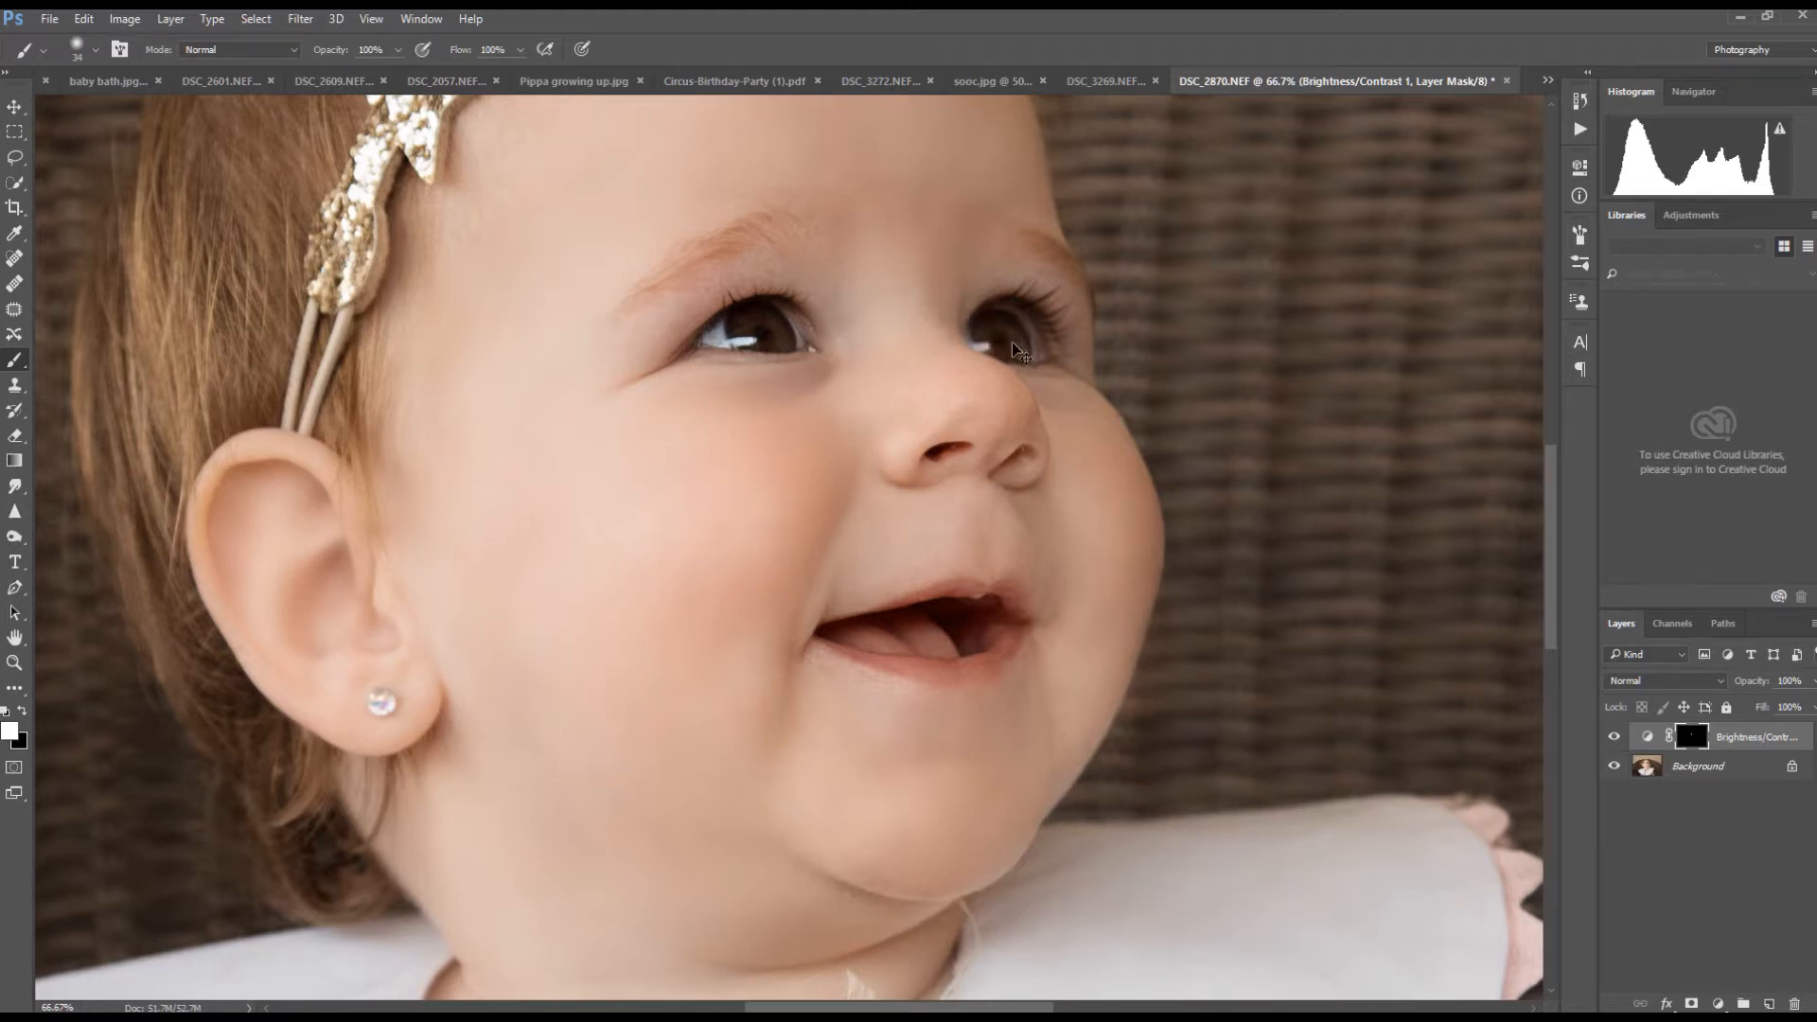
- Compare the whole photo with the Brightness/Contrast layer hidden and shown to examine the eye brightening
{"action": "key", "text": "ctrl+minus"}
{"action": "key", "text": "ctrl+minus"}
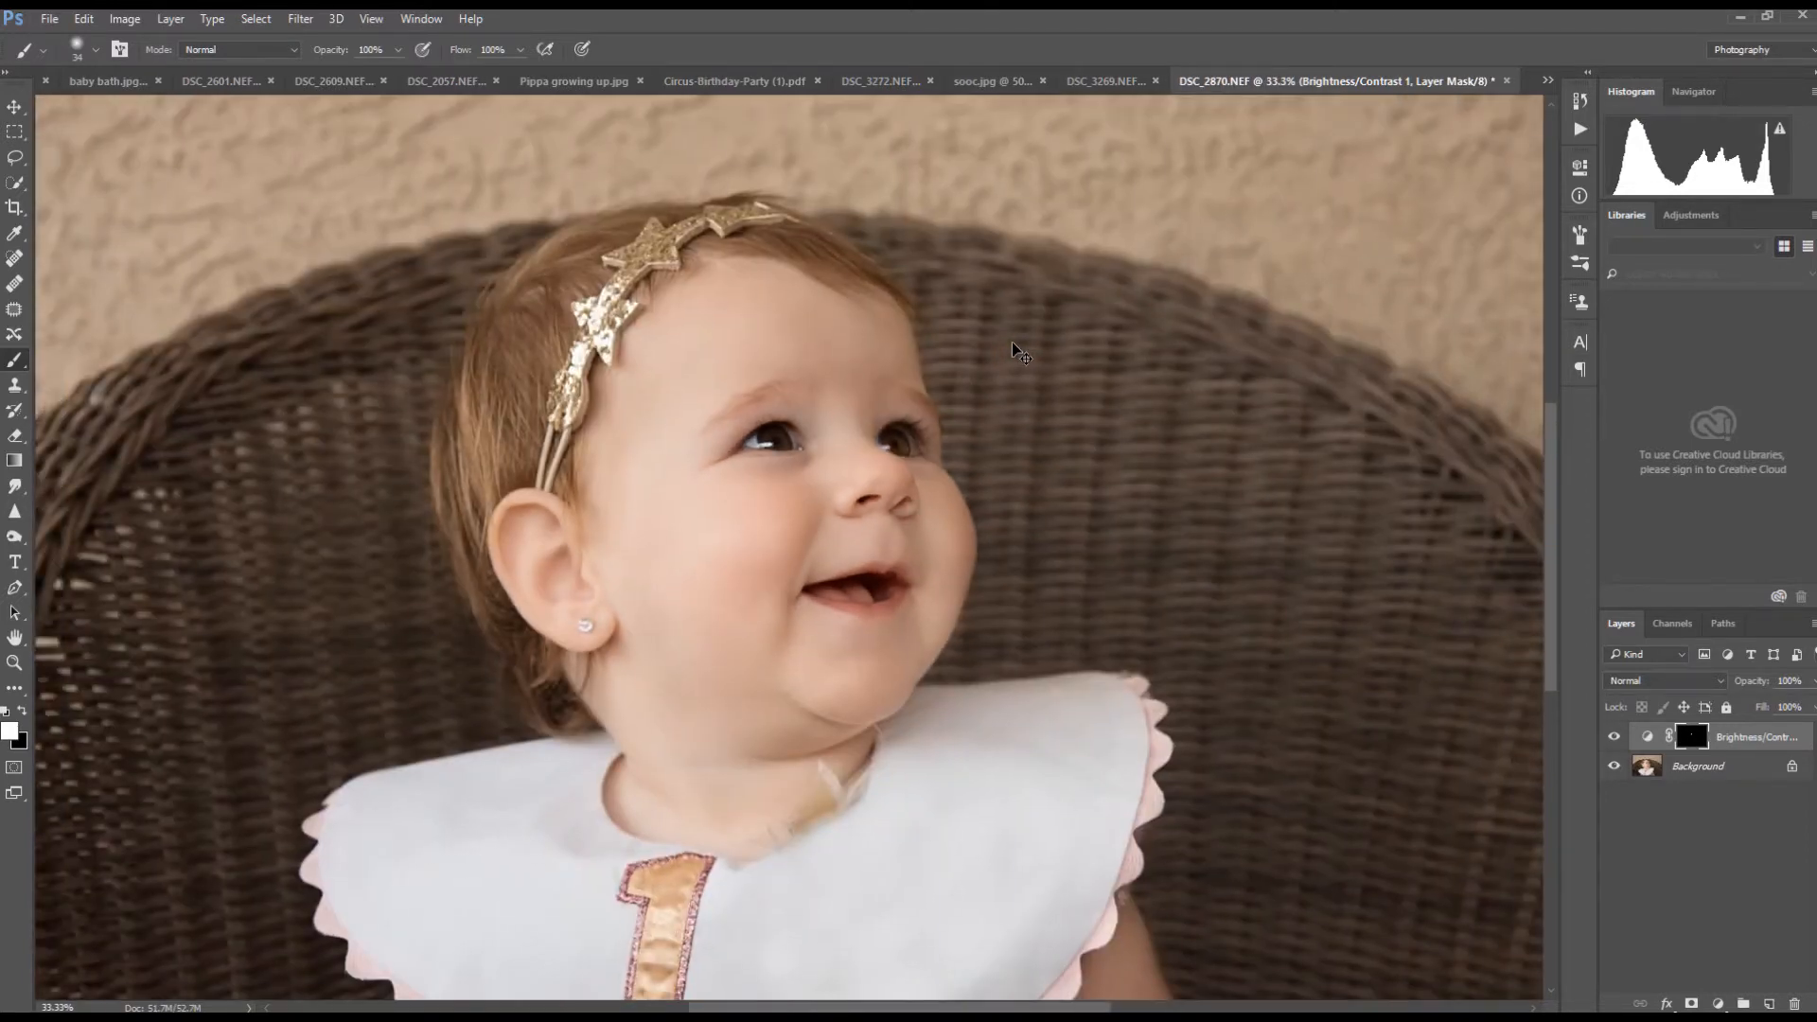
{"action": "key", "text": "ctrl+minus"}
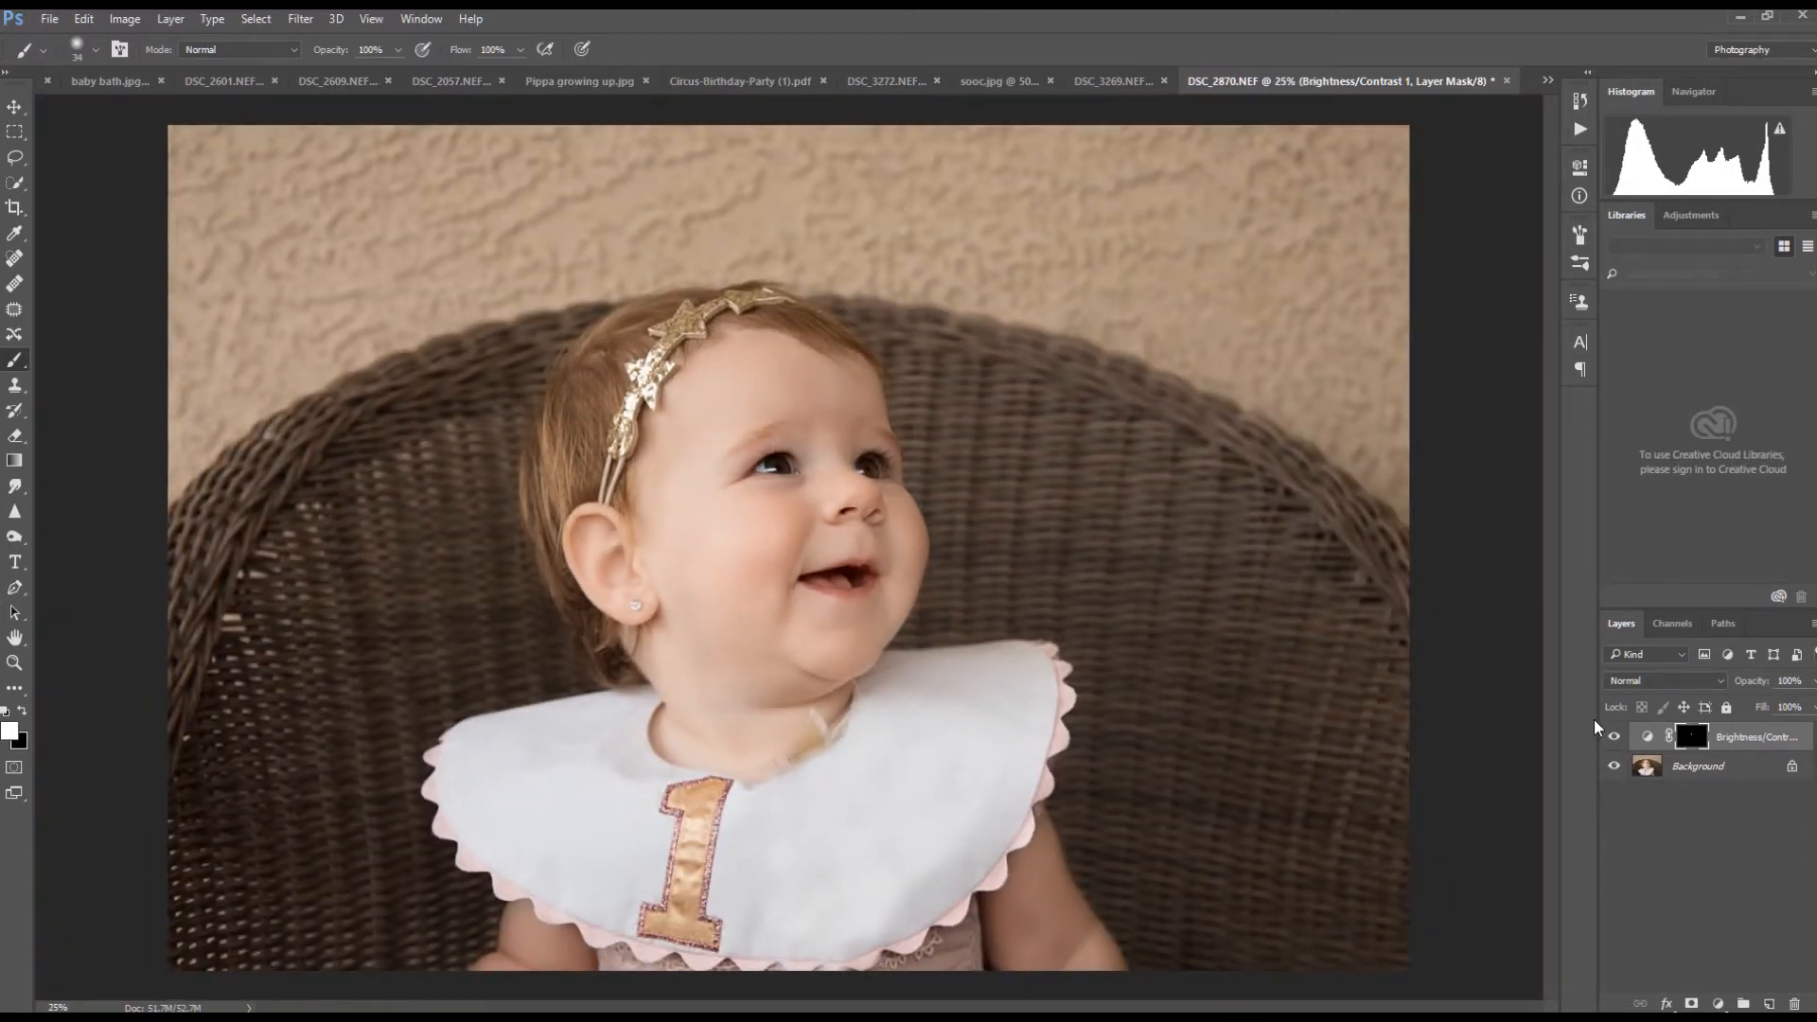
{"action": "left_click", "coordinate": [1612, 738]}
{"action": "left_click", "coordinate": [1614, 739]}
{"action": "left_click", "coordinate": [1614, 739]}
{"action": "left_click", "coordinate": [1614, 740]}
- Add a second Brightness/Contrast adjustment layer with brightness 24 and invert its mask to black
{"action": "key", "text": "ctrl+plus"}
{"action": "key", "text": "ctrl+plus"}
{"action": "key", "text": "ctrl+plus"}
{"action": "key", "text": "ctrl+plus"}
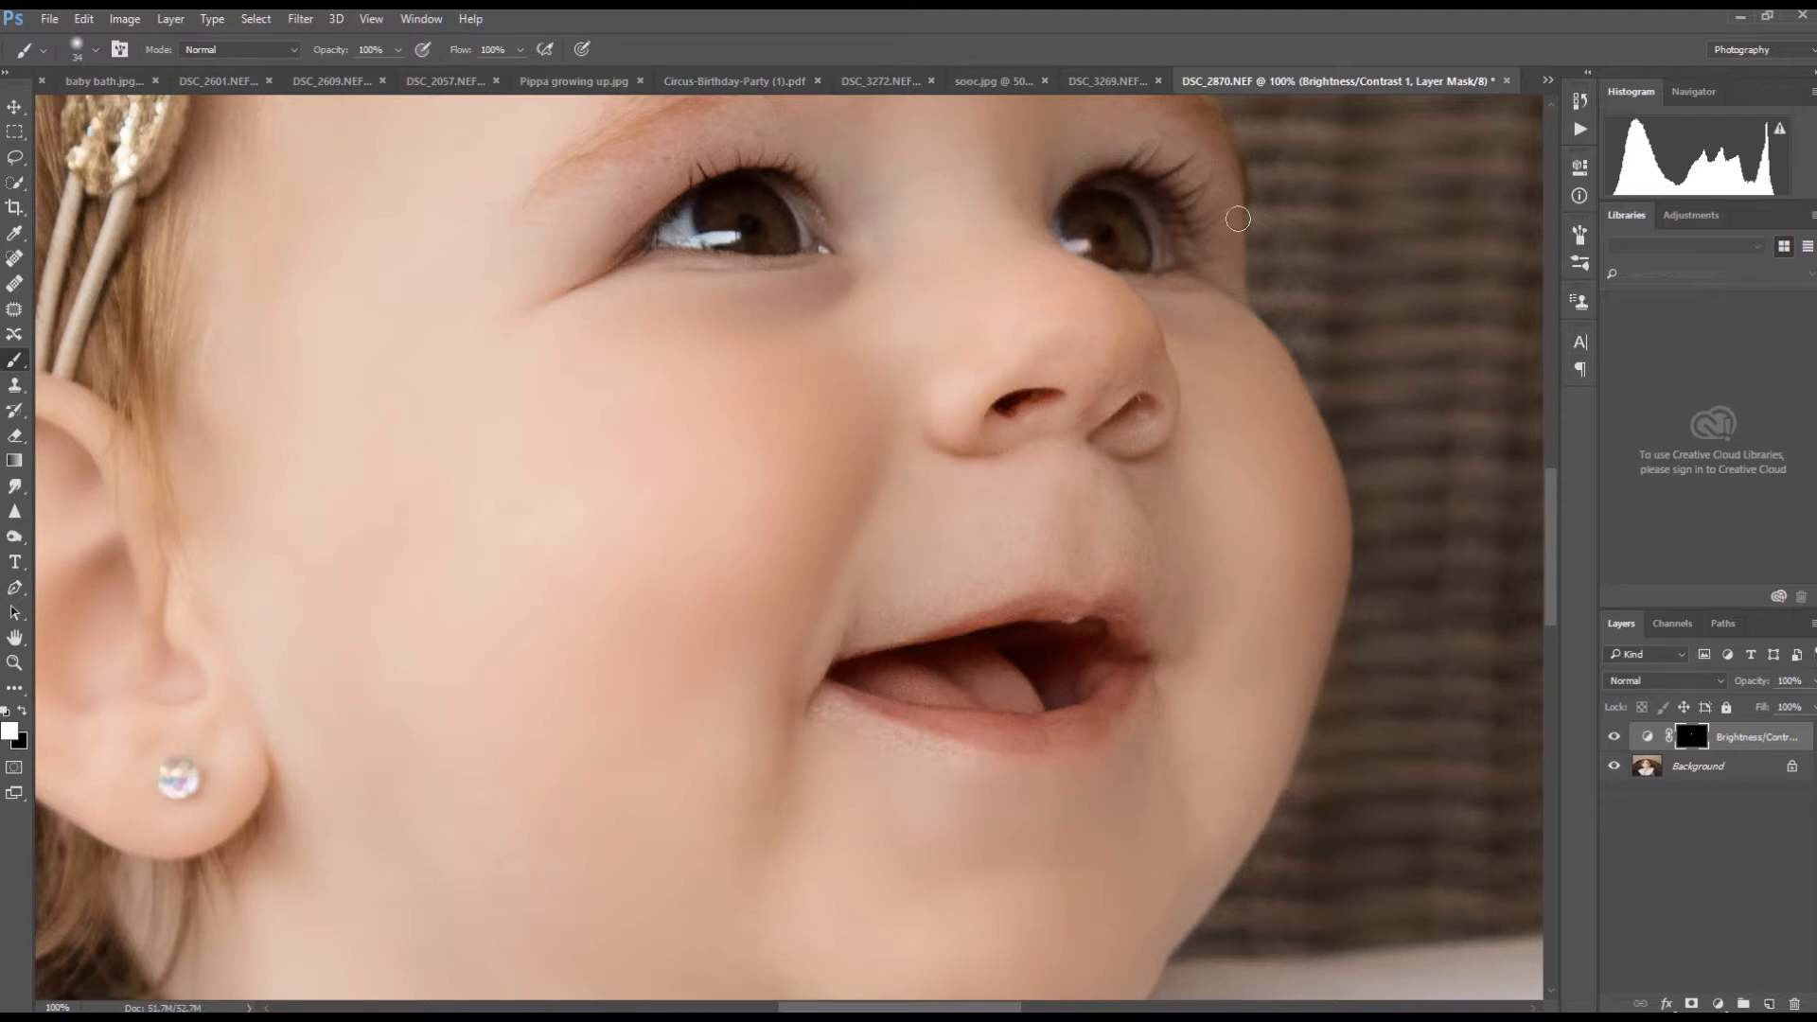
{"action": "left_click", "coordinate": [95, 19]}
{"action": "mouse_move", "coordinate": [170, 19]}
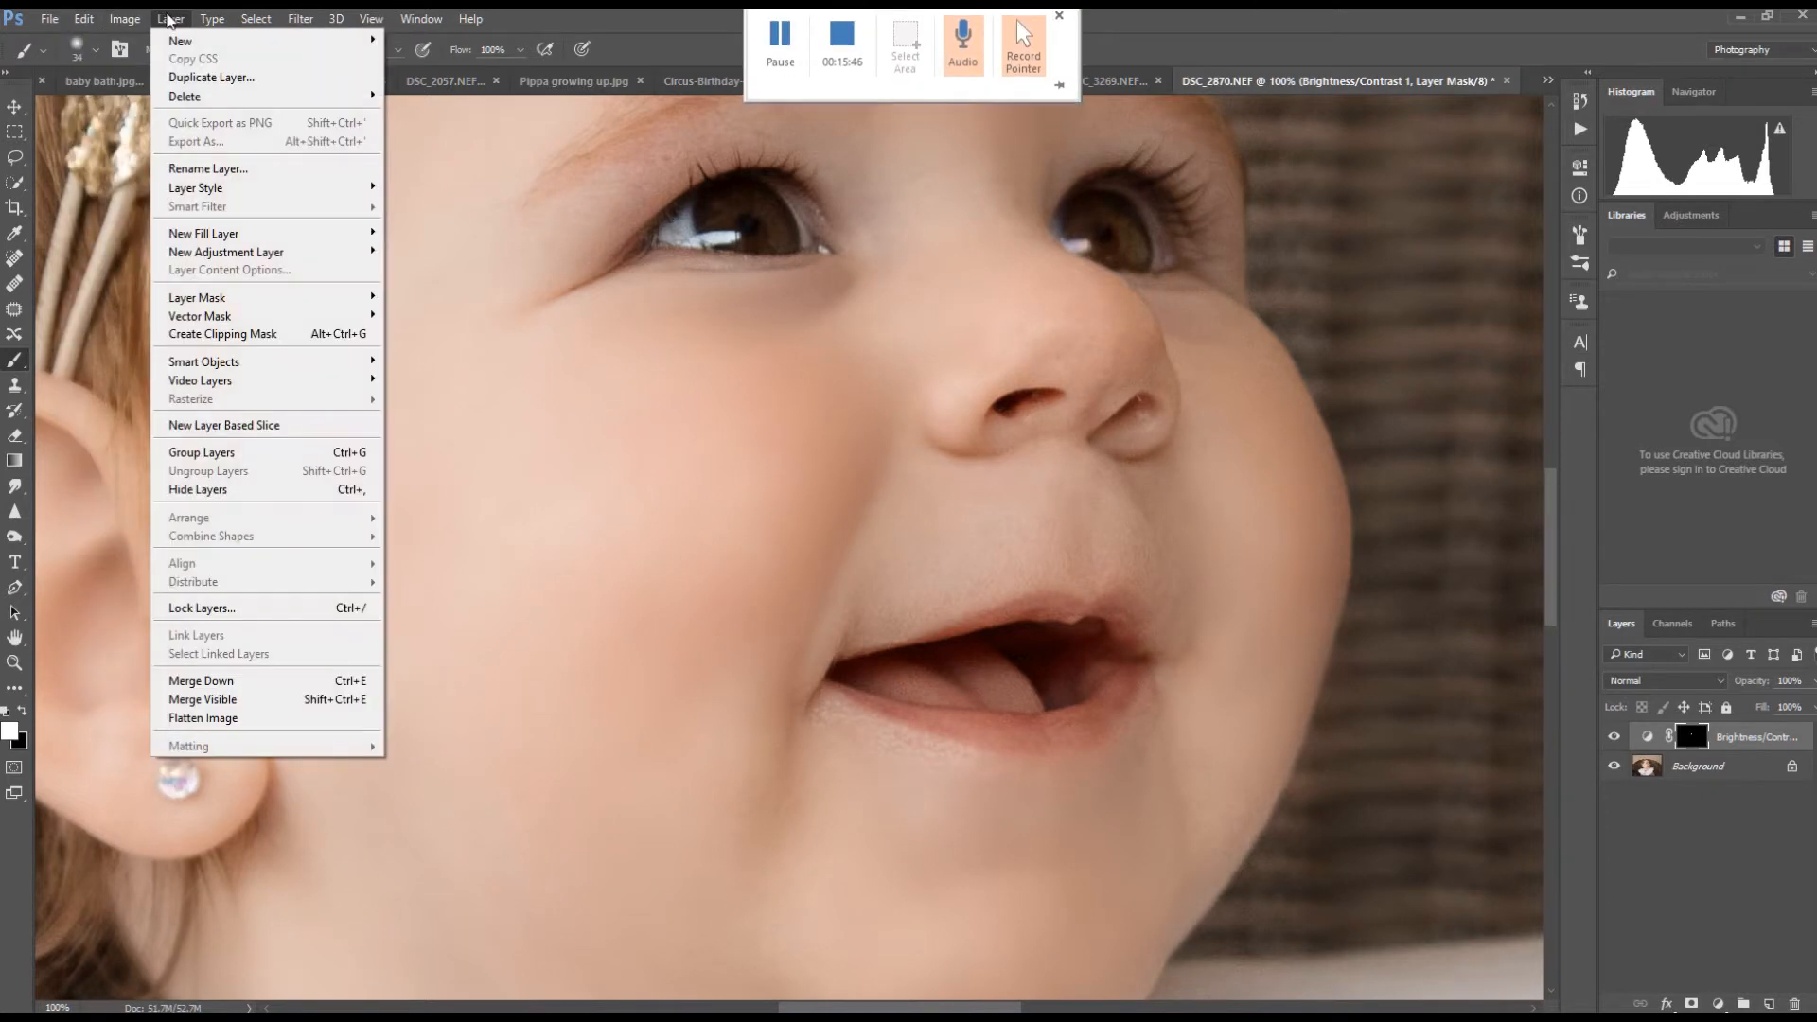
{"action": "mouse_move", "coordinate": [240, 250]}
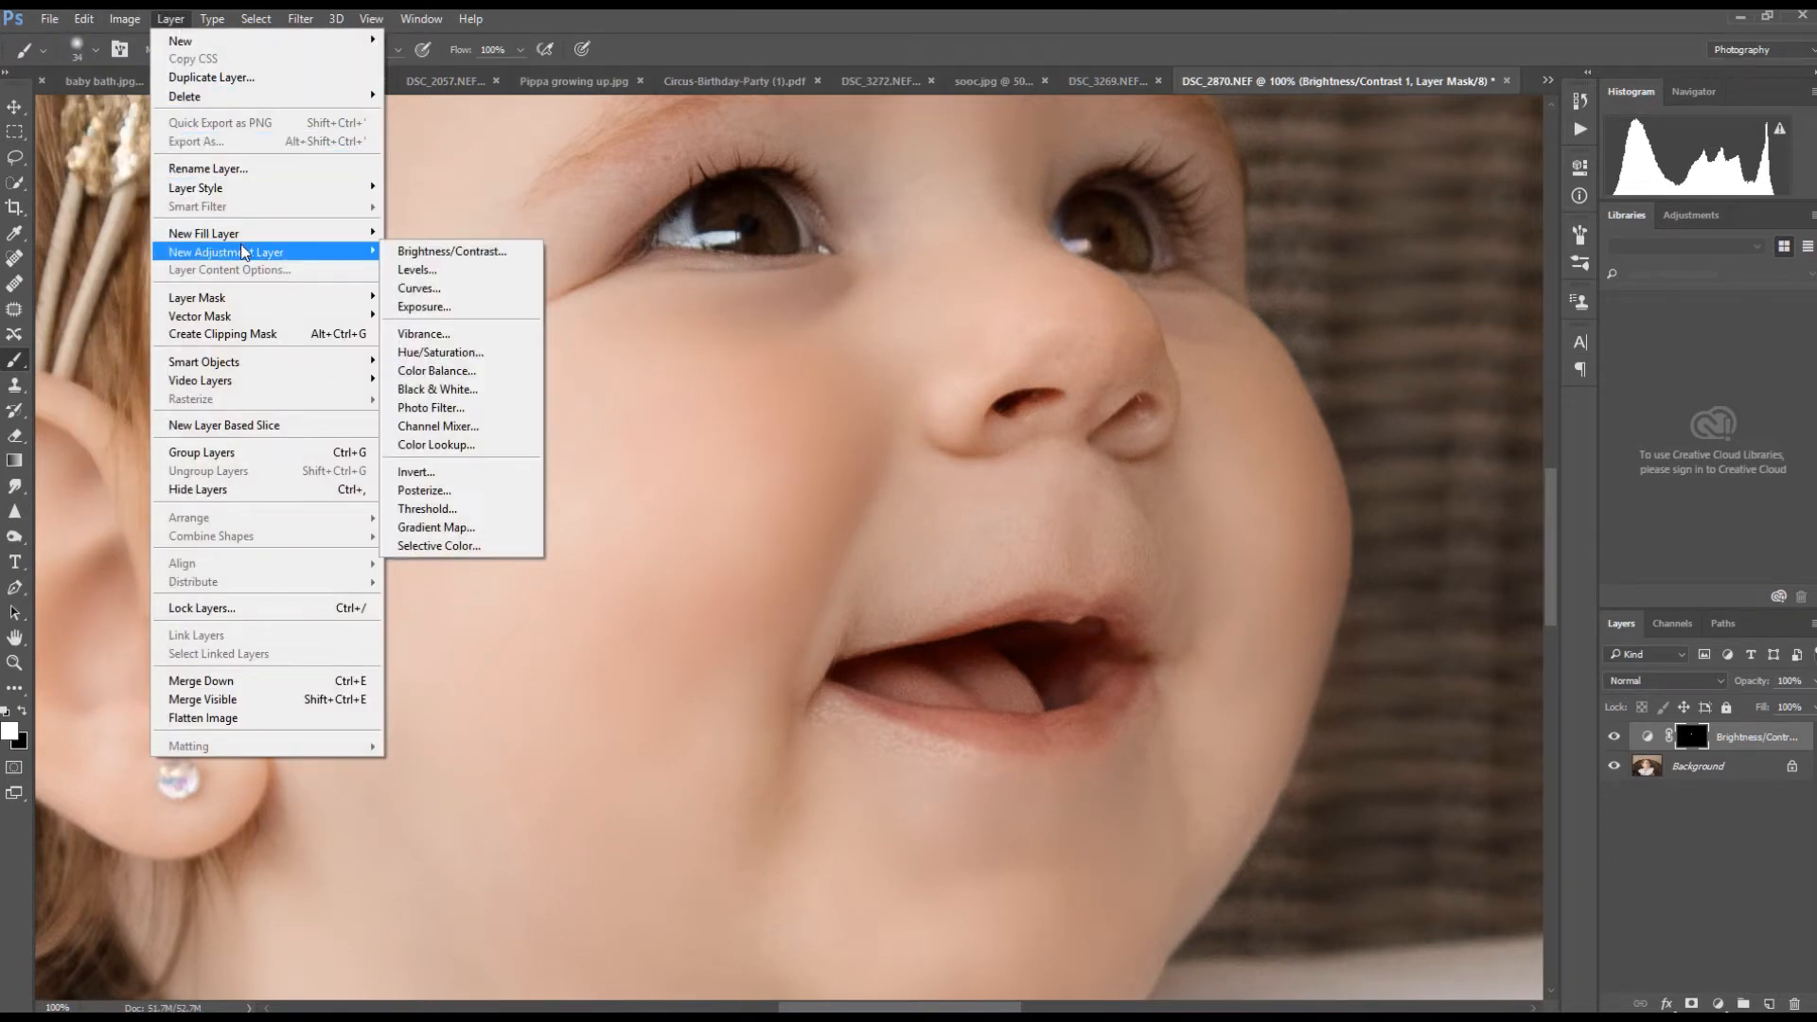
{"action": "left_click", "coordinate": [393, 253]}
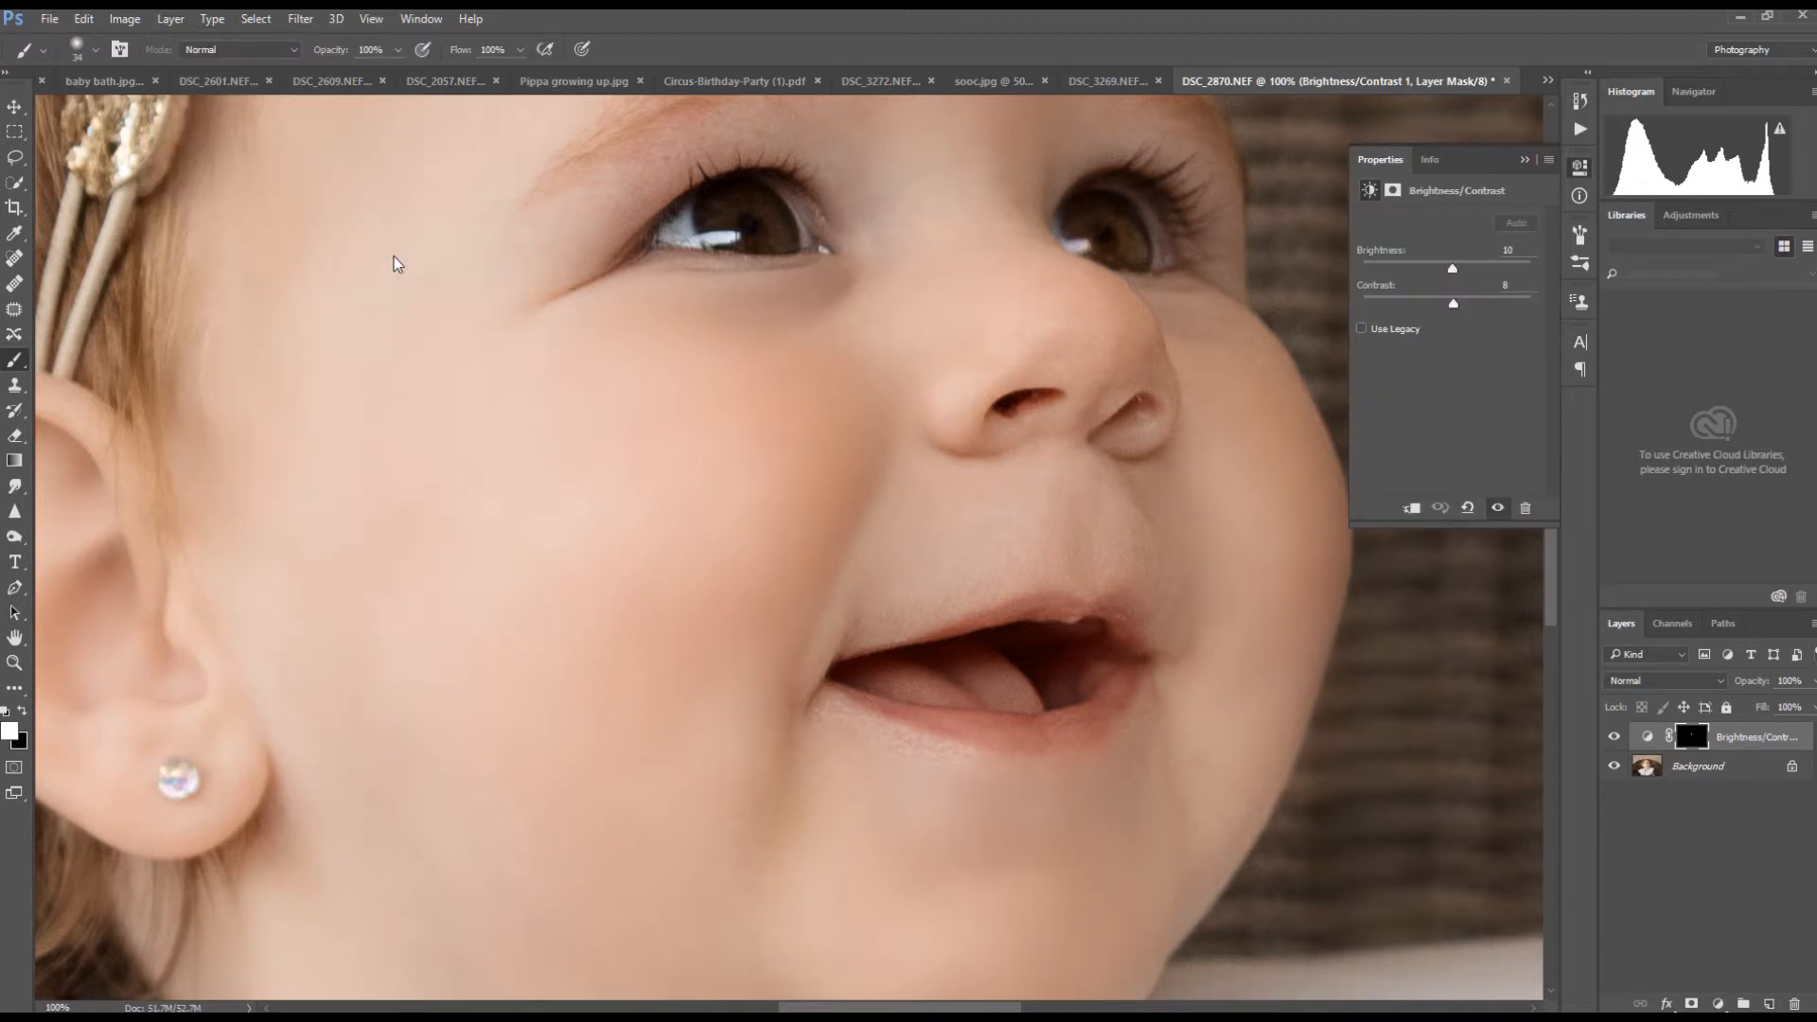
{"action": "left_click", "coordinate": [1070, 340]}
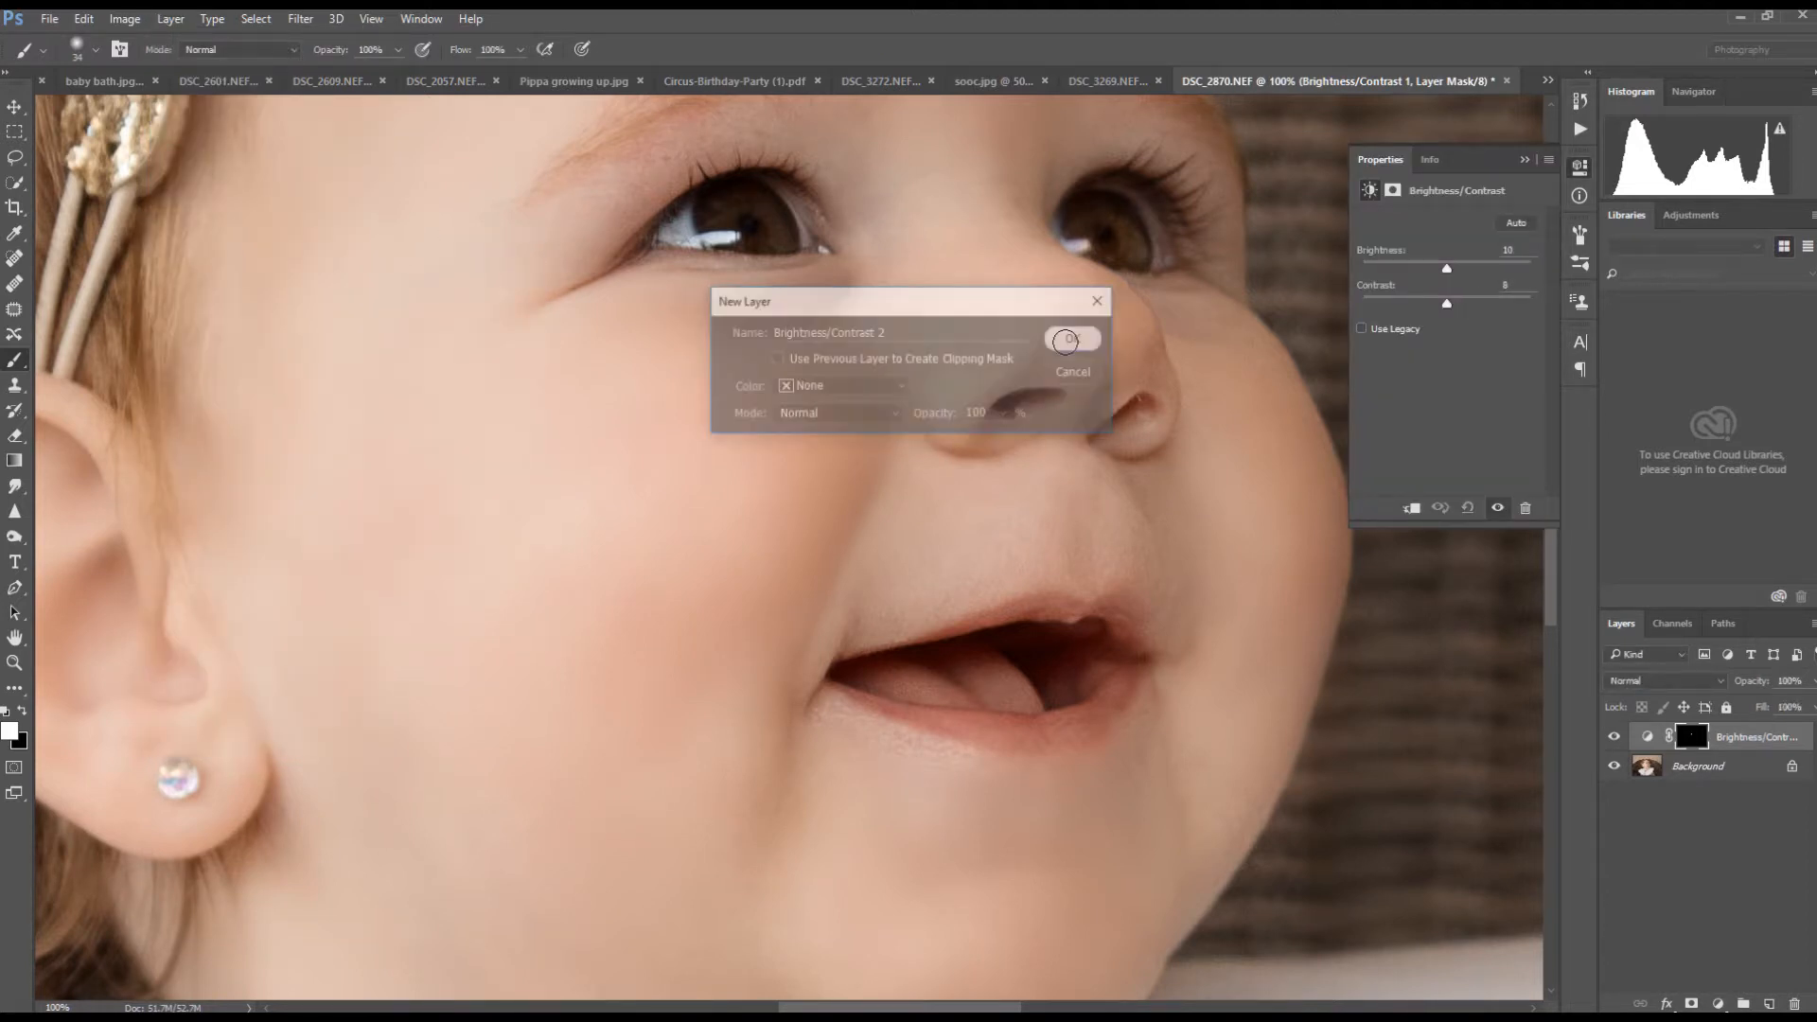
{"action": "left_click_drag", "start_coordinate": [1447, 269], "coordinate": [1463, 270]}
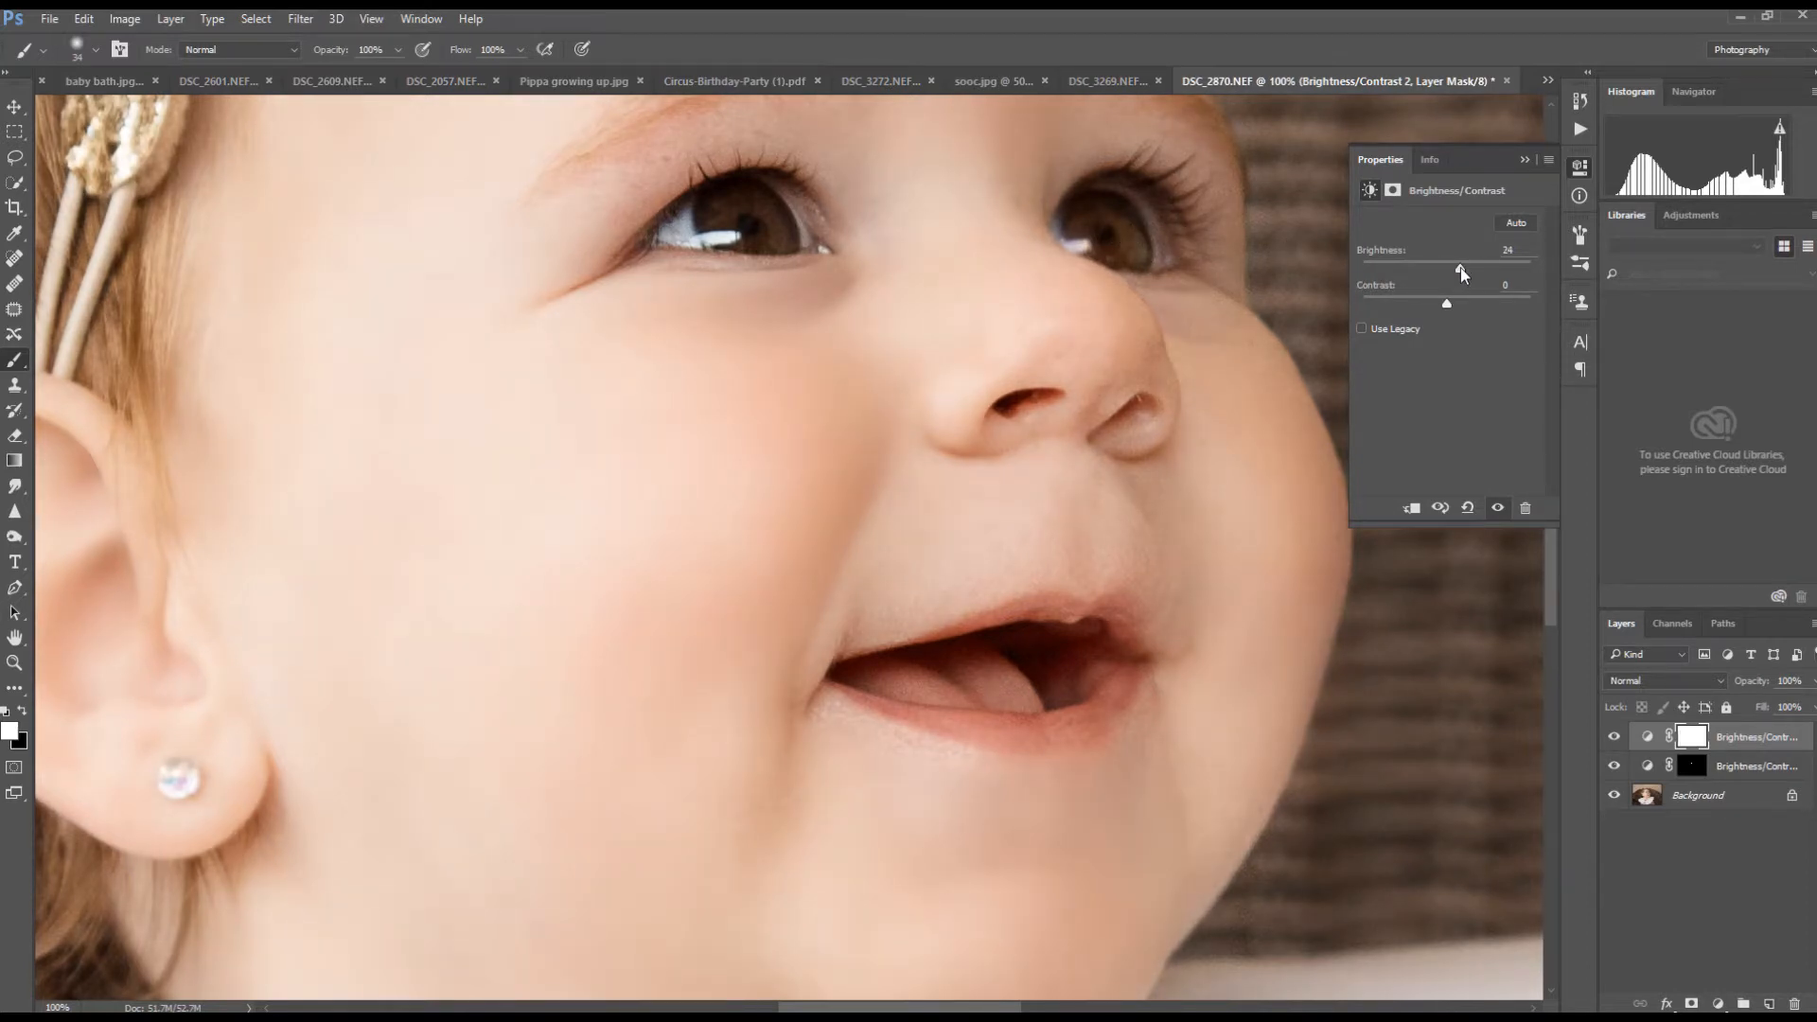
{"action": "left_click", "coordinate": [1523, 159]}
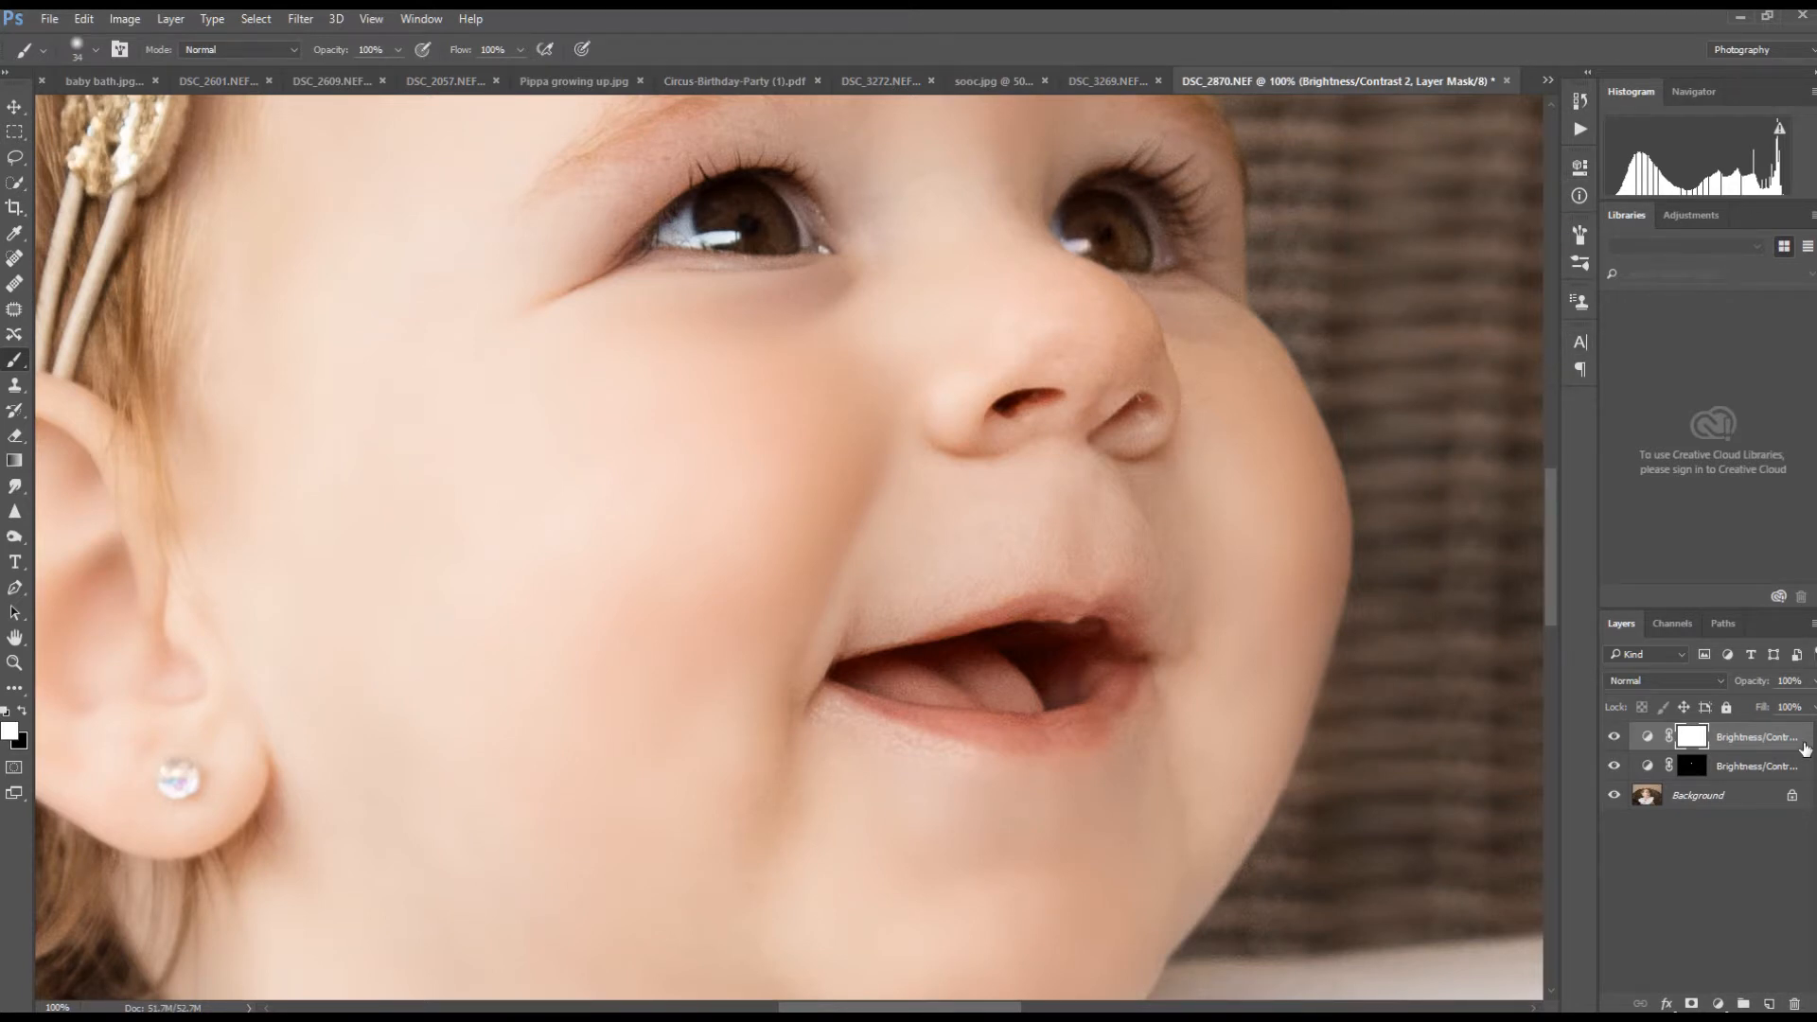
{"action": "key", "text": "ctrl+i"}
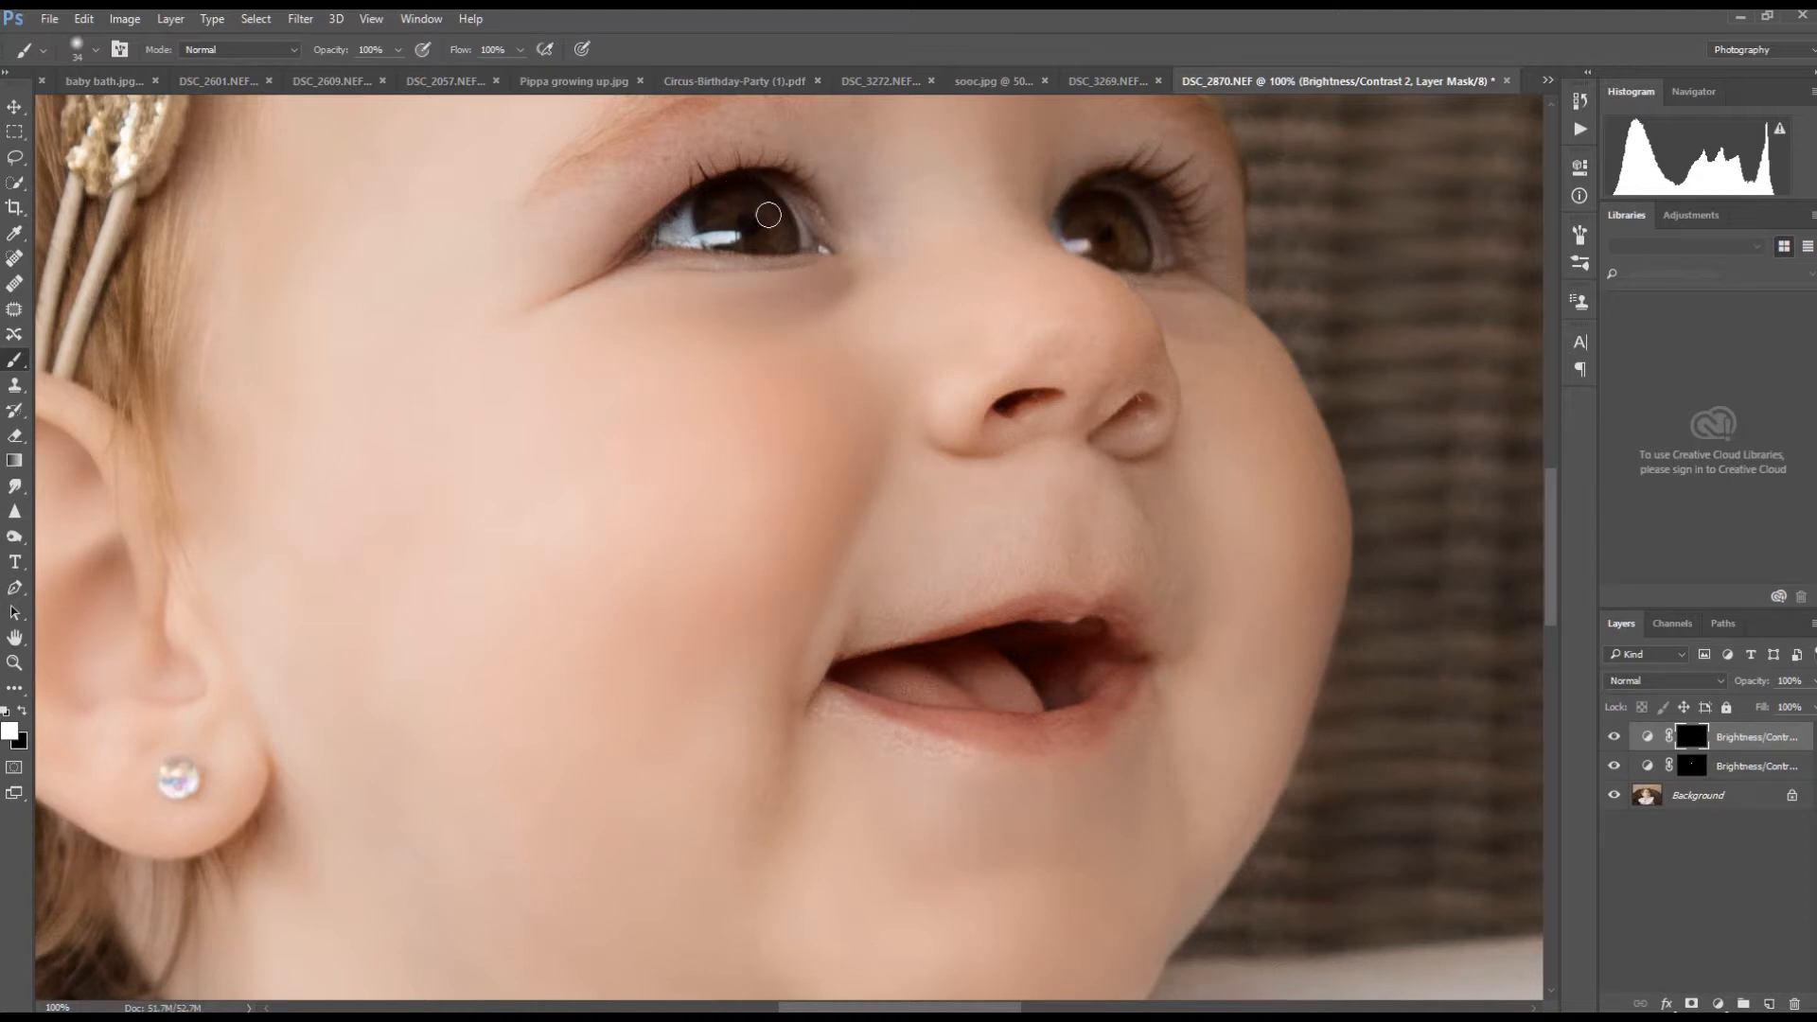
- Paint white over the irises of both eyes on the second adjustment layer's mask
{"action": "mouse_move", "coordinate": [768, 226]}
{"action": "left_mouse_down"}
{"action": "mouse_move", "coordinate": [719, 208]}
{"action": "mouse_move", "coordinate": [763, 243]}
{"action": "left_mouse_up"}
{"action": "mouse_move", "coordinate": [1084, 213]}
{"action": "left_mouse_down"}
{"action": "mouse_move", "coordinate": [1131, 232]}
{"action": "mouse_move", "coordinate": [1092, 238]}
{"action": "mouse_move", "coordinate": [1141, 252]}
{"action": "left_mouse_up"}
{"action": "key", "text": "ctrl+minus"}
{"action": "key", "text": "ctrl+minus"}
{"action": "key", "text": "ctrl+minus"}
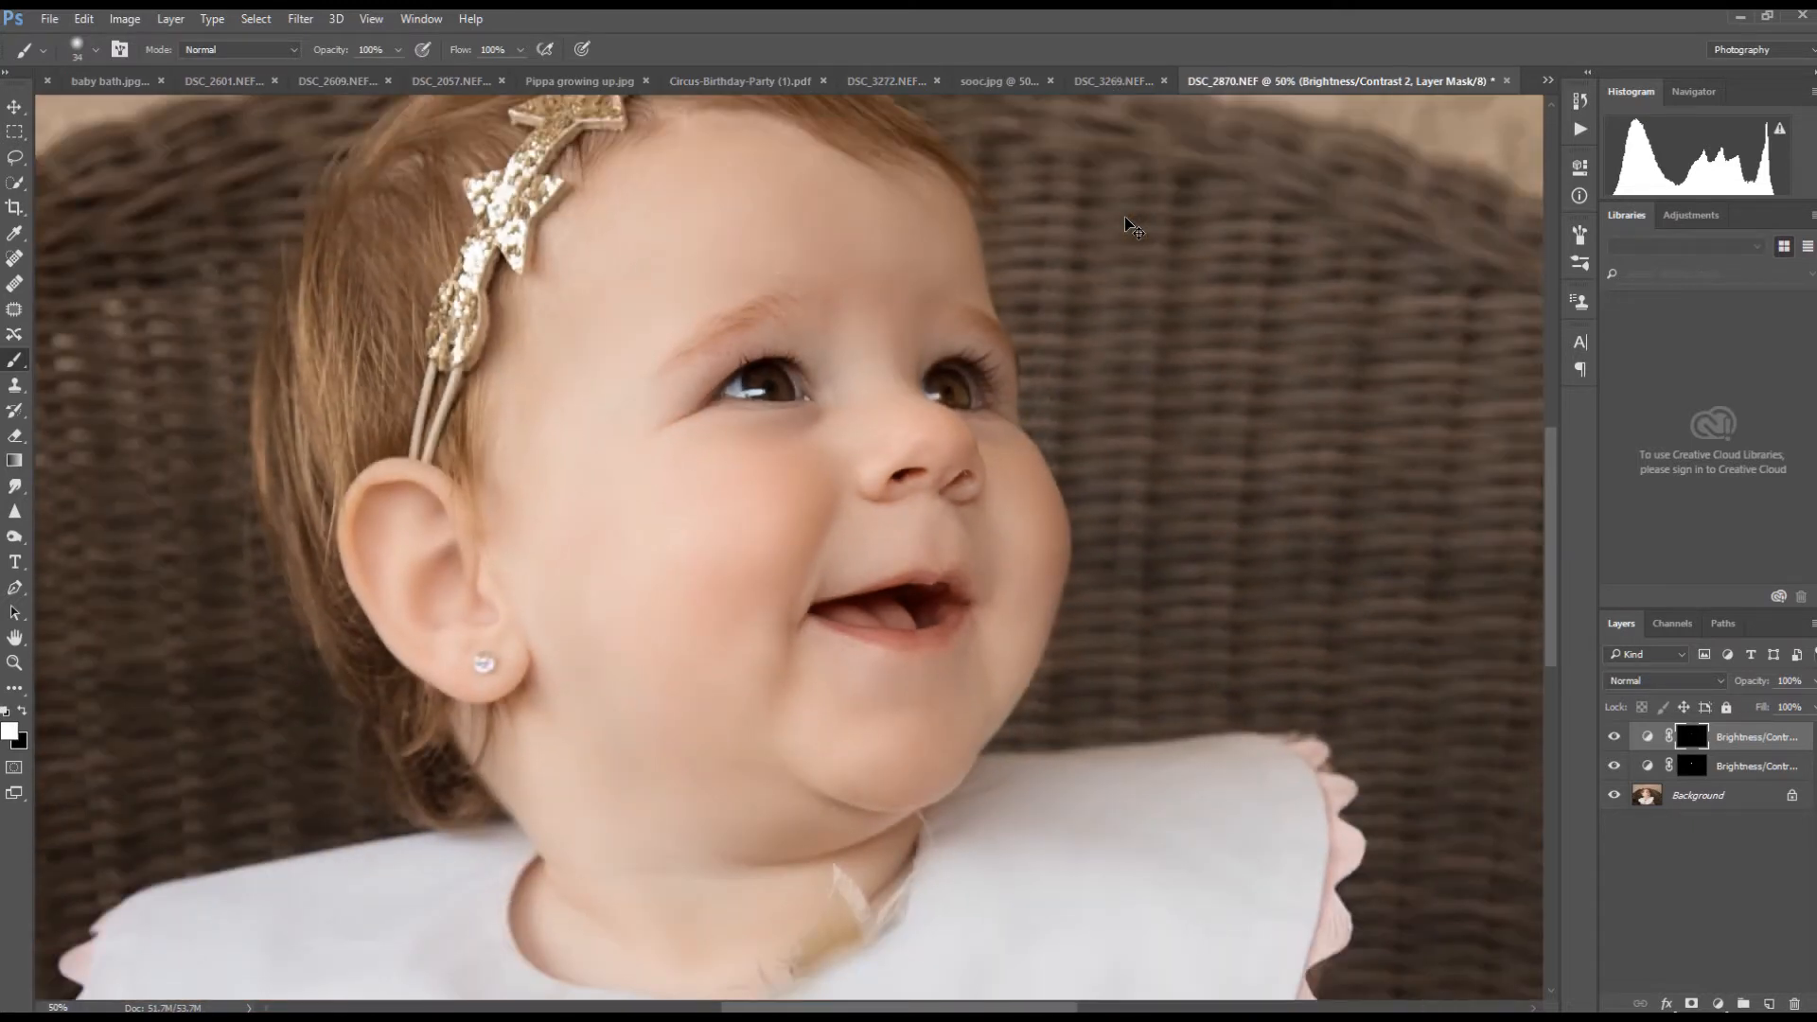
{"action": "key", "text": "ctrl+minus"}
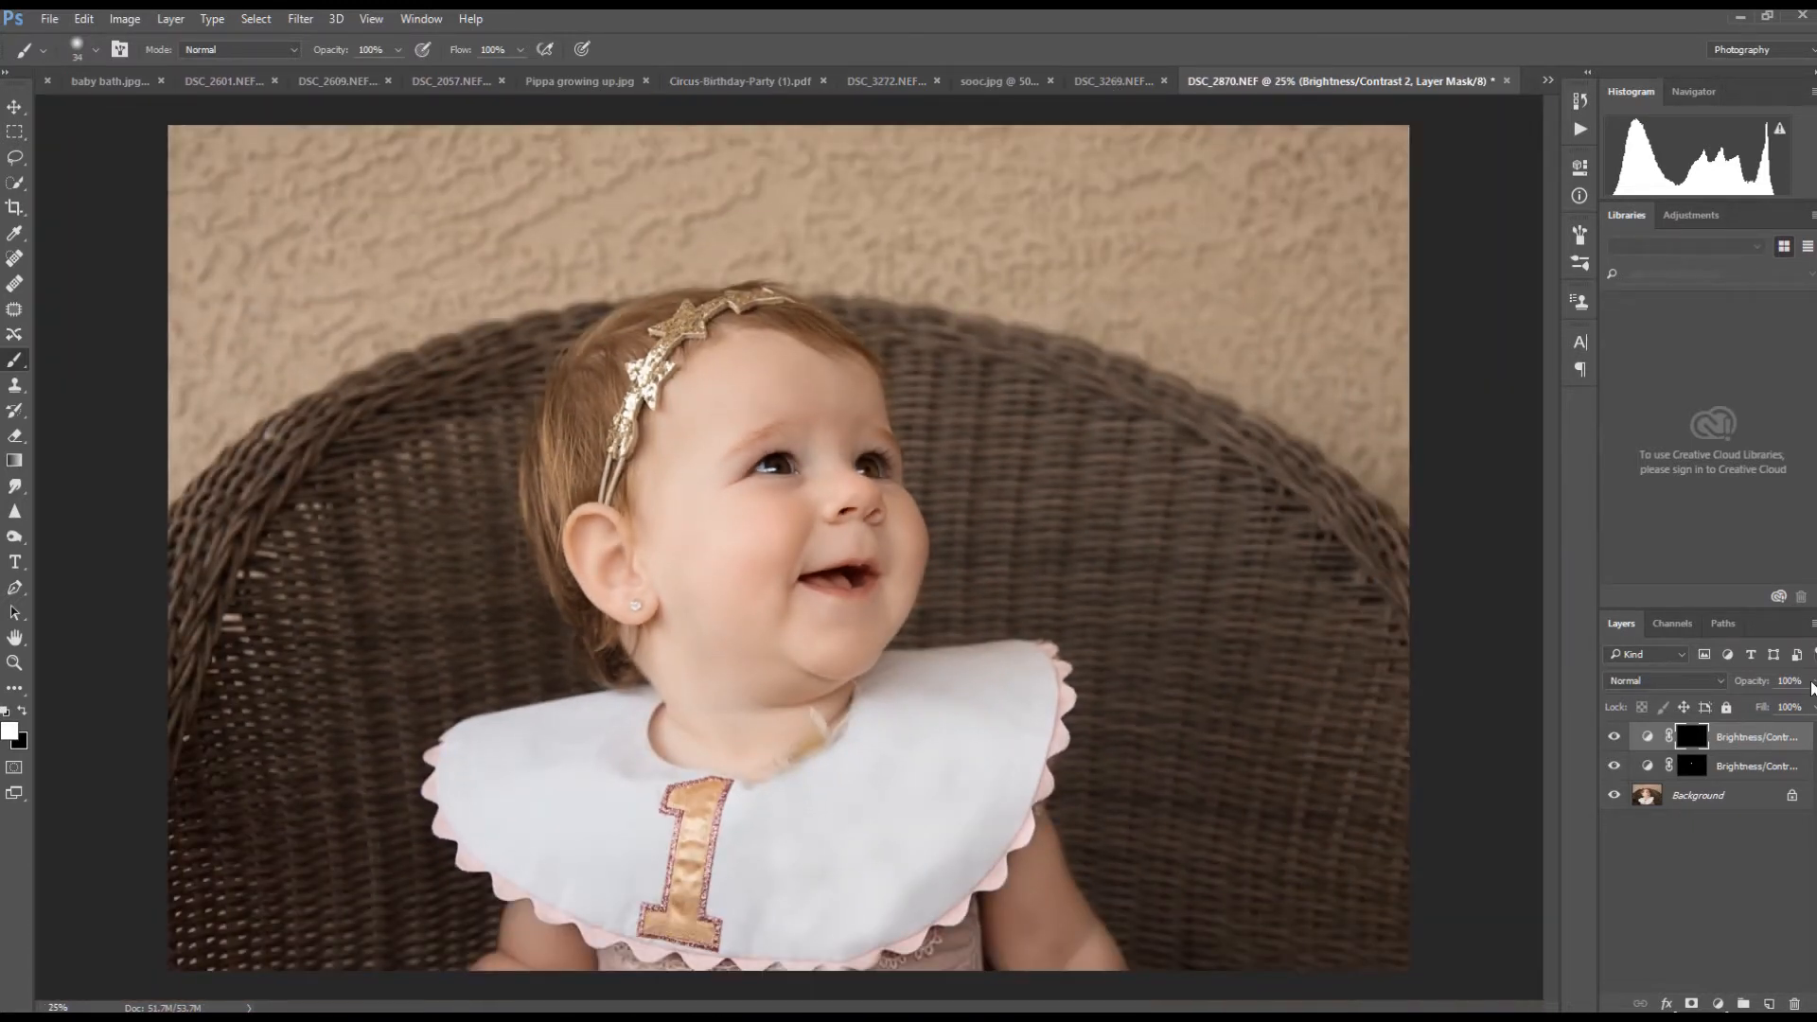
- Lower the second adjustment layer's opacity to 47% and compare the photo with each adjustment layer hidden and shown
{"action": "left_click_drag", "start_coordinate": [1811, 688], "coordinate": [1770, 710]}
{"action": "left_click", "coordinate": [1611, 737]}
{"action": "left_click", "coordinate": [1611, 737]}
{"action": "left_click", "coordinate": [1614, 767]}
{"action": "left_click", "coordinate": [1613, 765]}
- Flatten the image and duplicate the Background layer as Background copy
{"action": "mouse_move", "coordinate": [455, 15]}
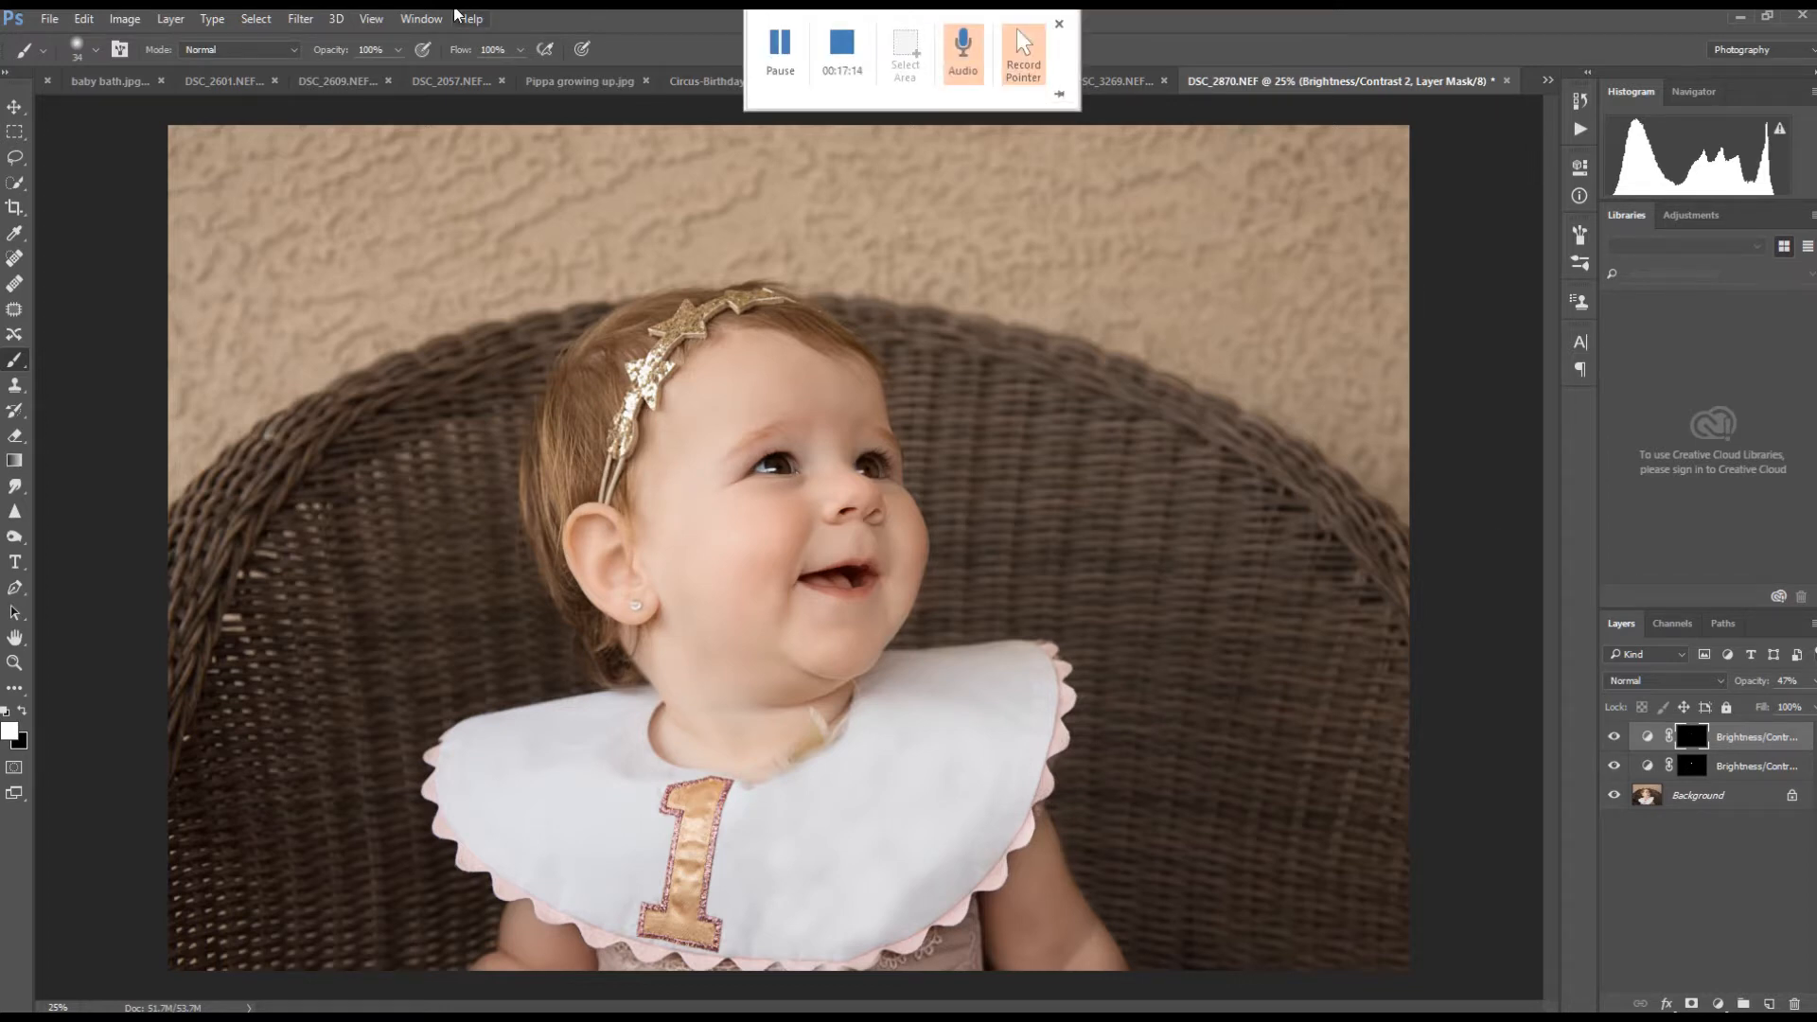
{"action": "left_click", "coordinate": [171, 23]}
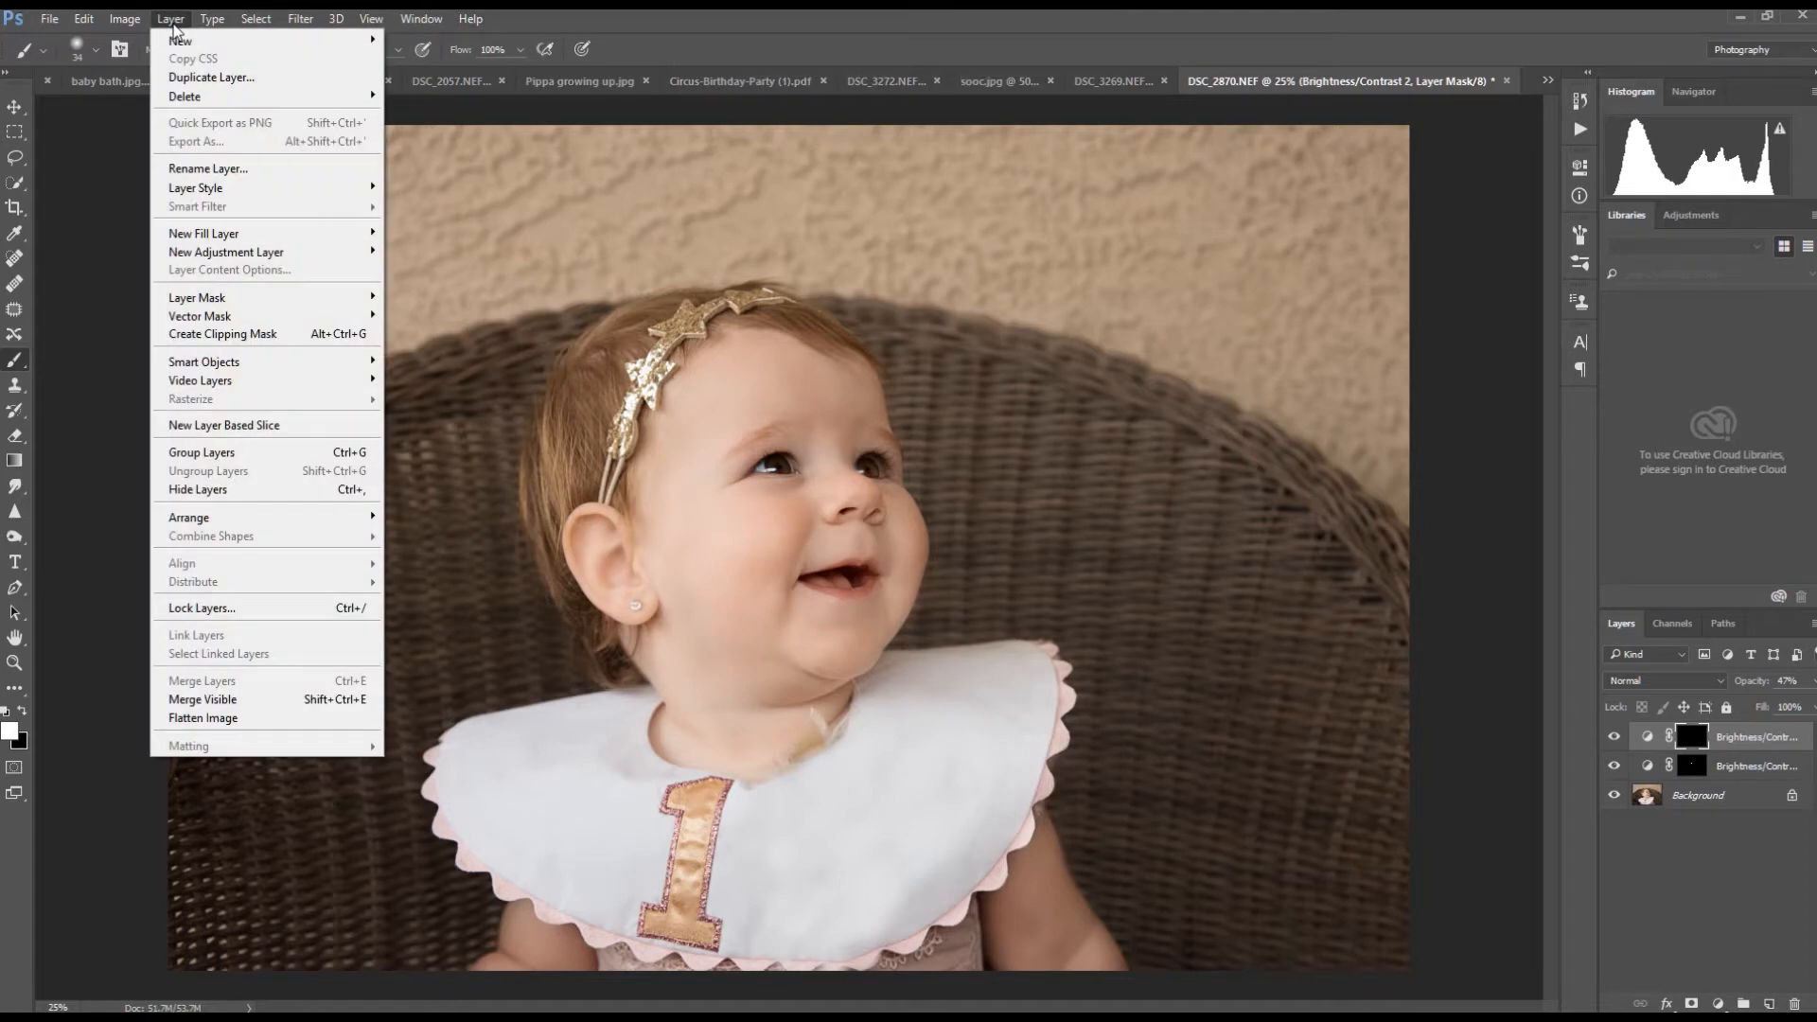
{"action": "left_click", "coordinate": [275, 719]}
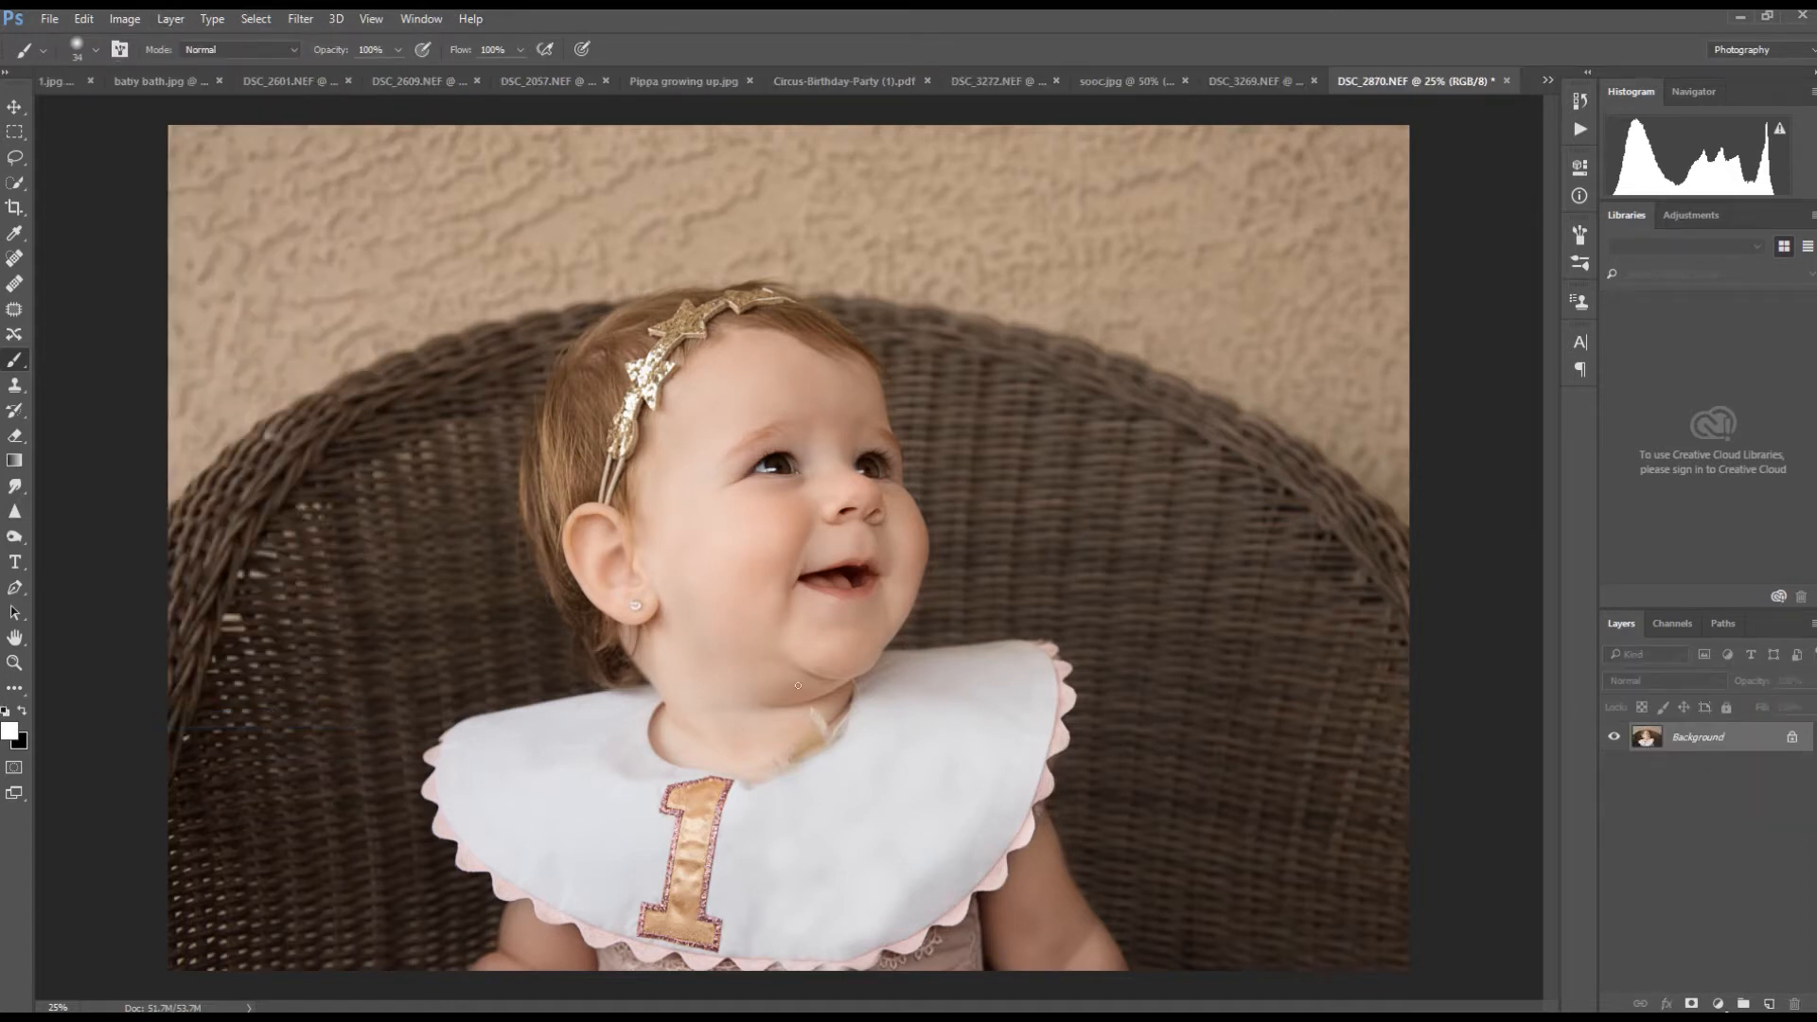
{"action": "right_click", "coordinate": [1700, 750]}
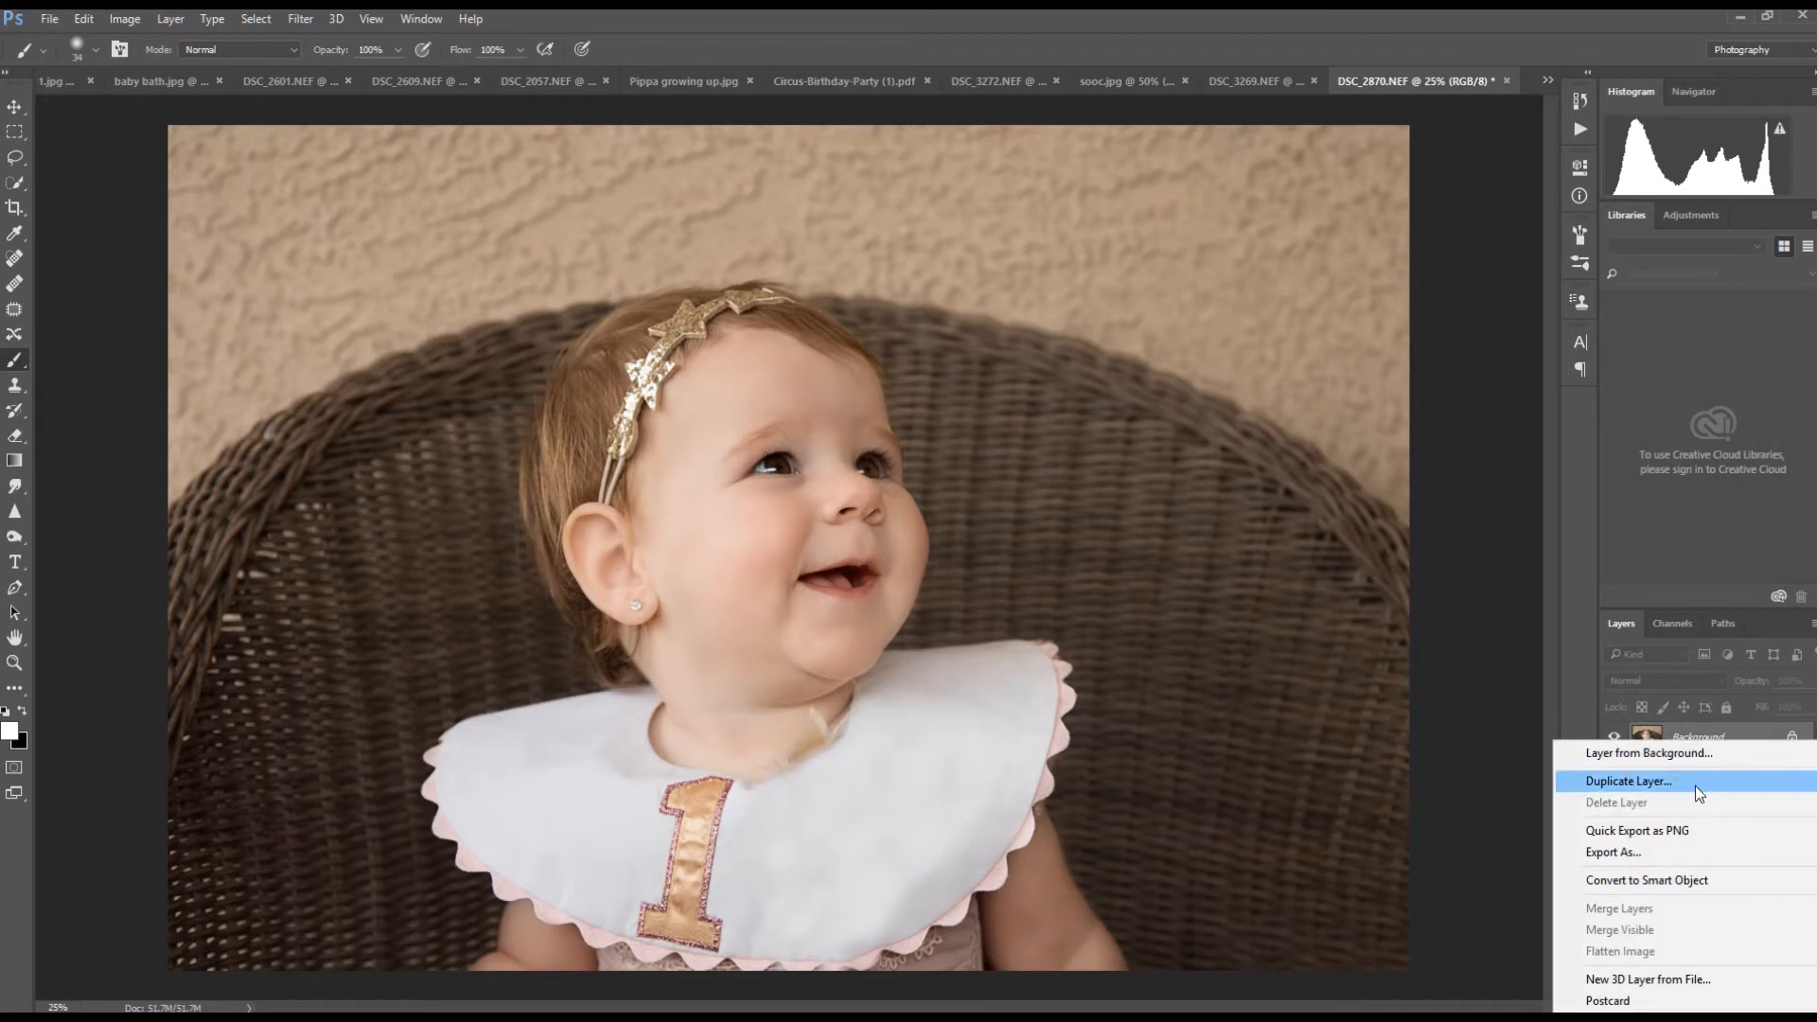
{"action": "left_click", "coordinate": [1694, 784]}
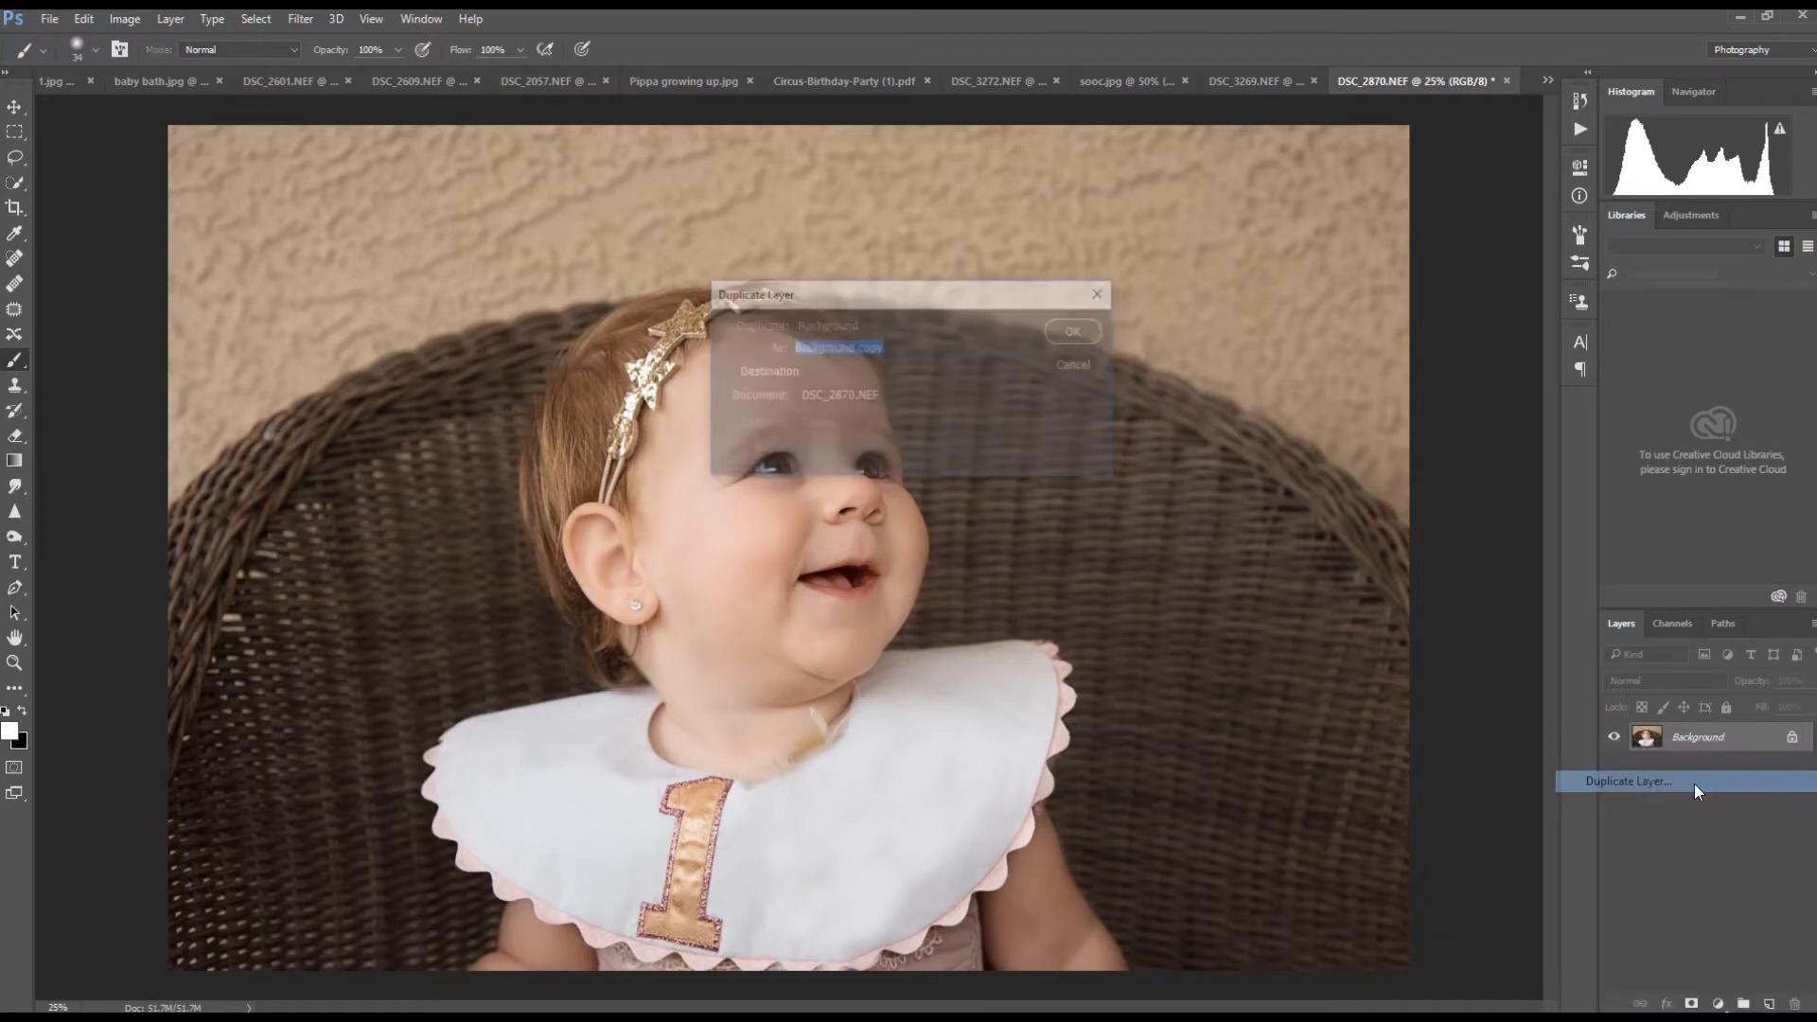
{"action": "left_click", "coordinate": [1078, 330]}
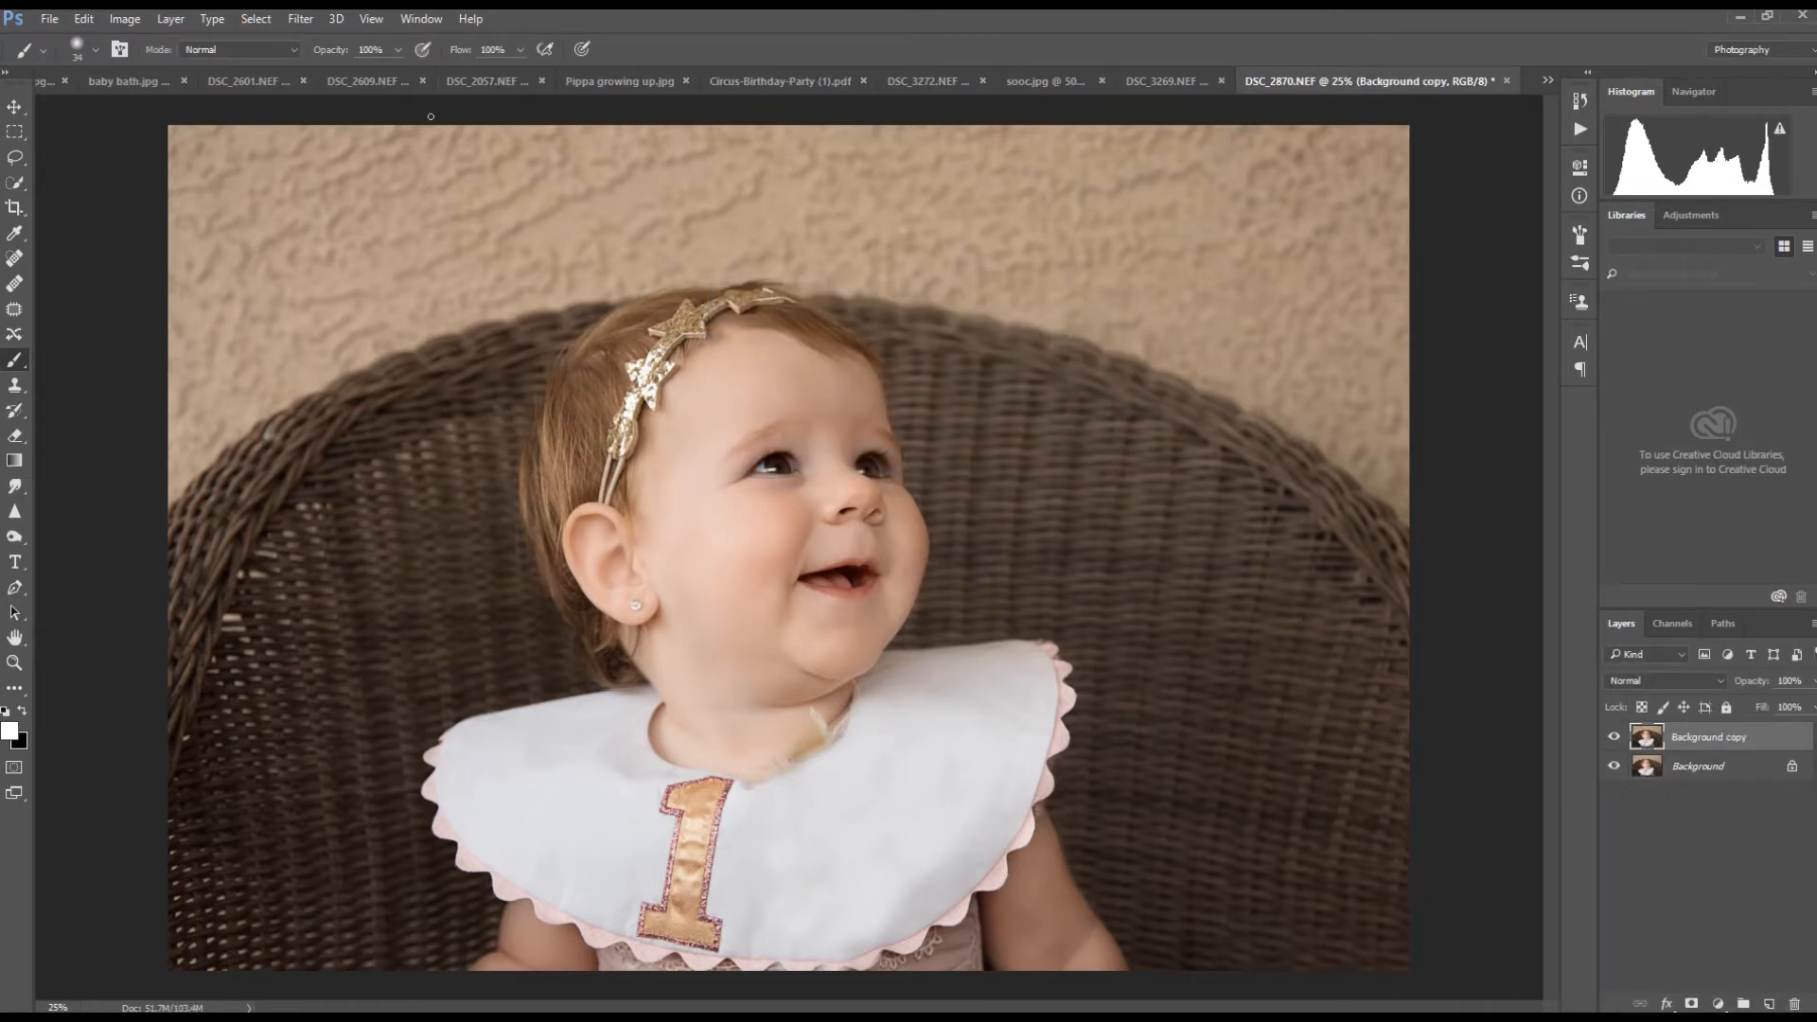
- Switch to the Dodge tool and set its brush size to 32 px
{"action": "left_click", "coordinate": [13, 492]}
{"action": "right_click", "coordinate": [13, 497]}
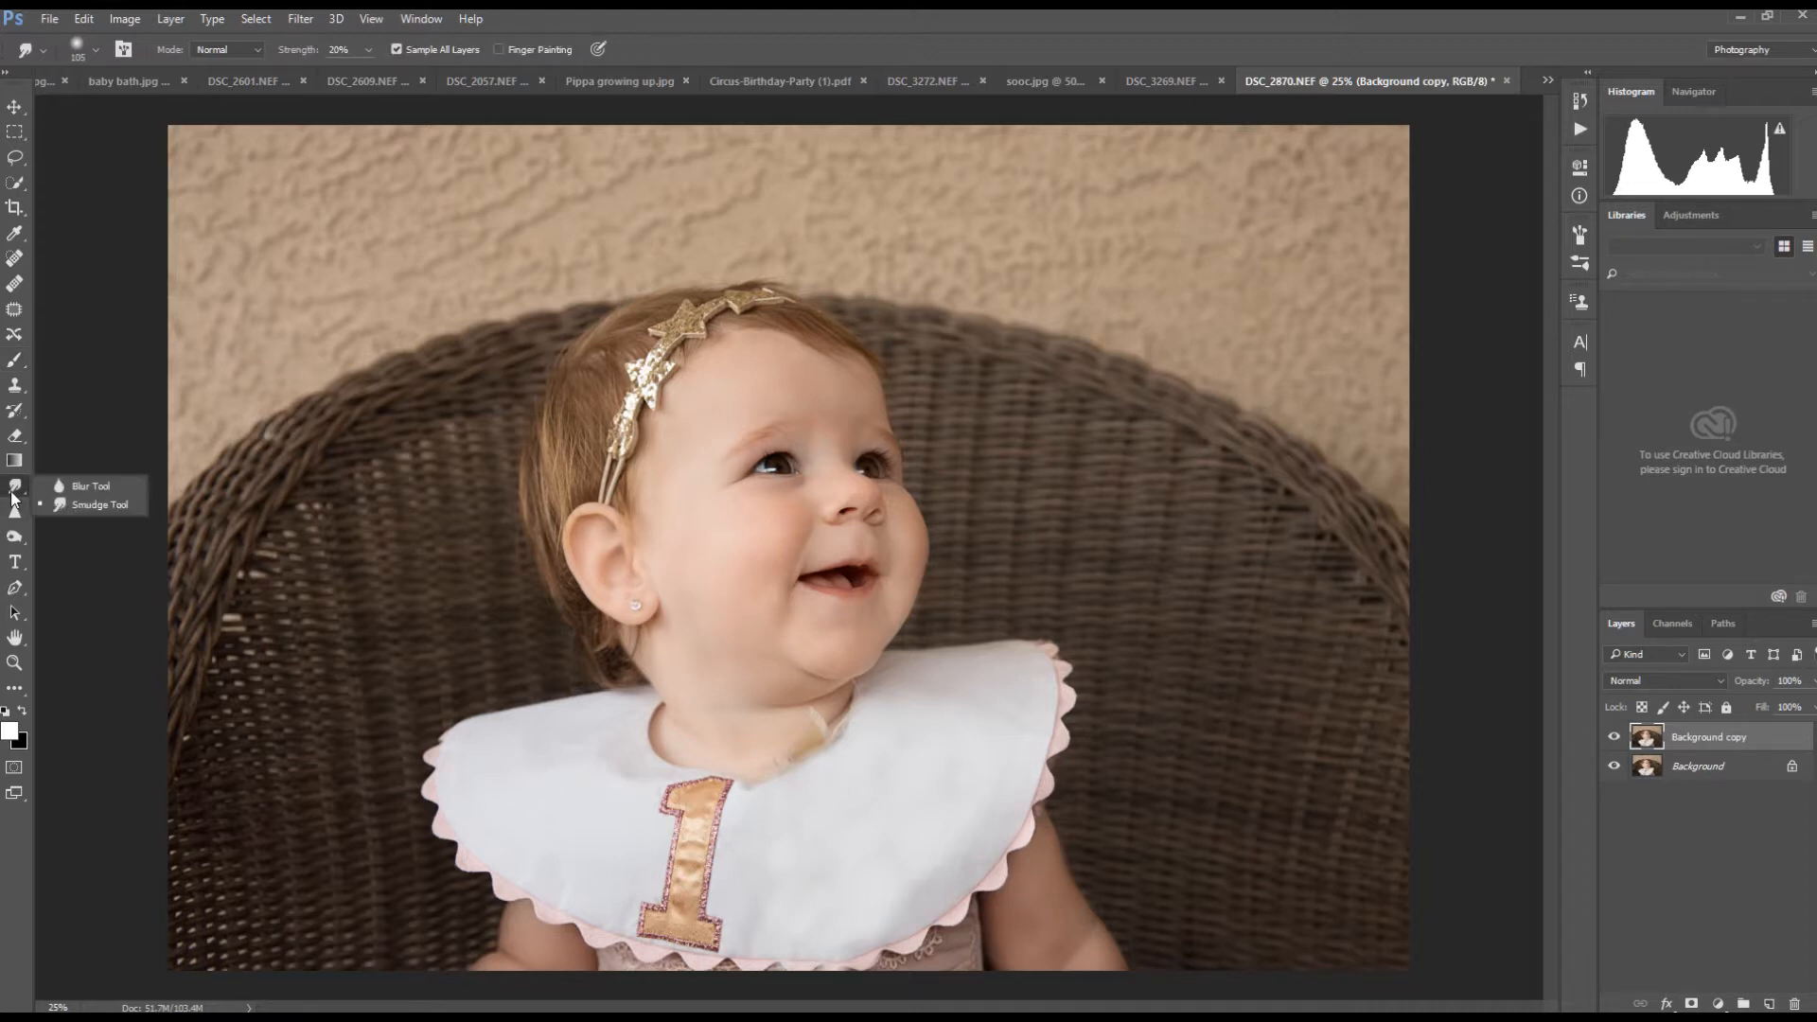
{"action": "left_click", "coordinate": [13, 537]}
{"action": "right_click", "coordinate": [14, 538]}
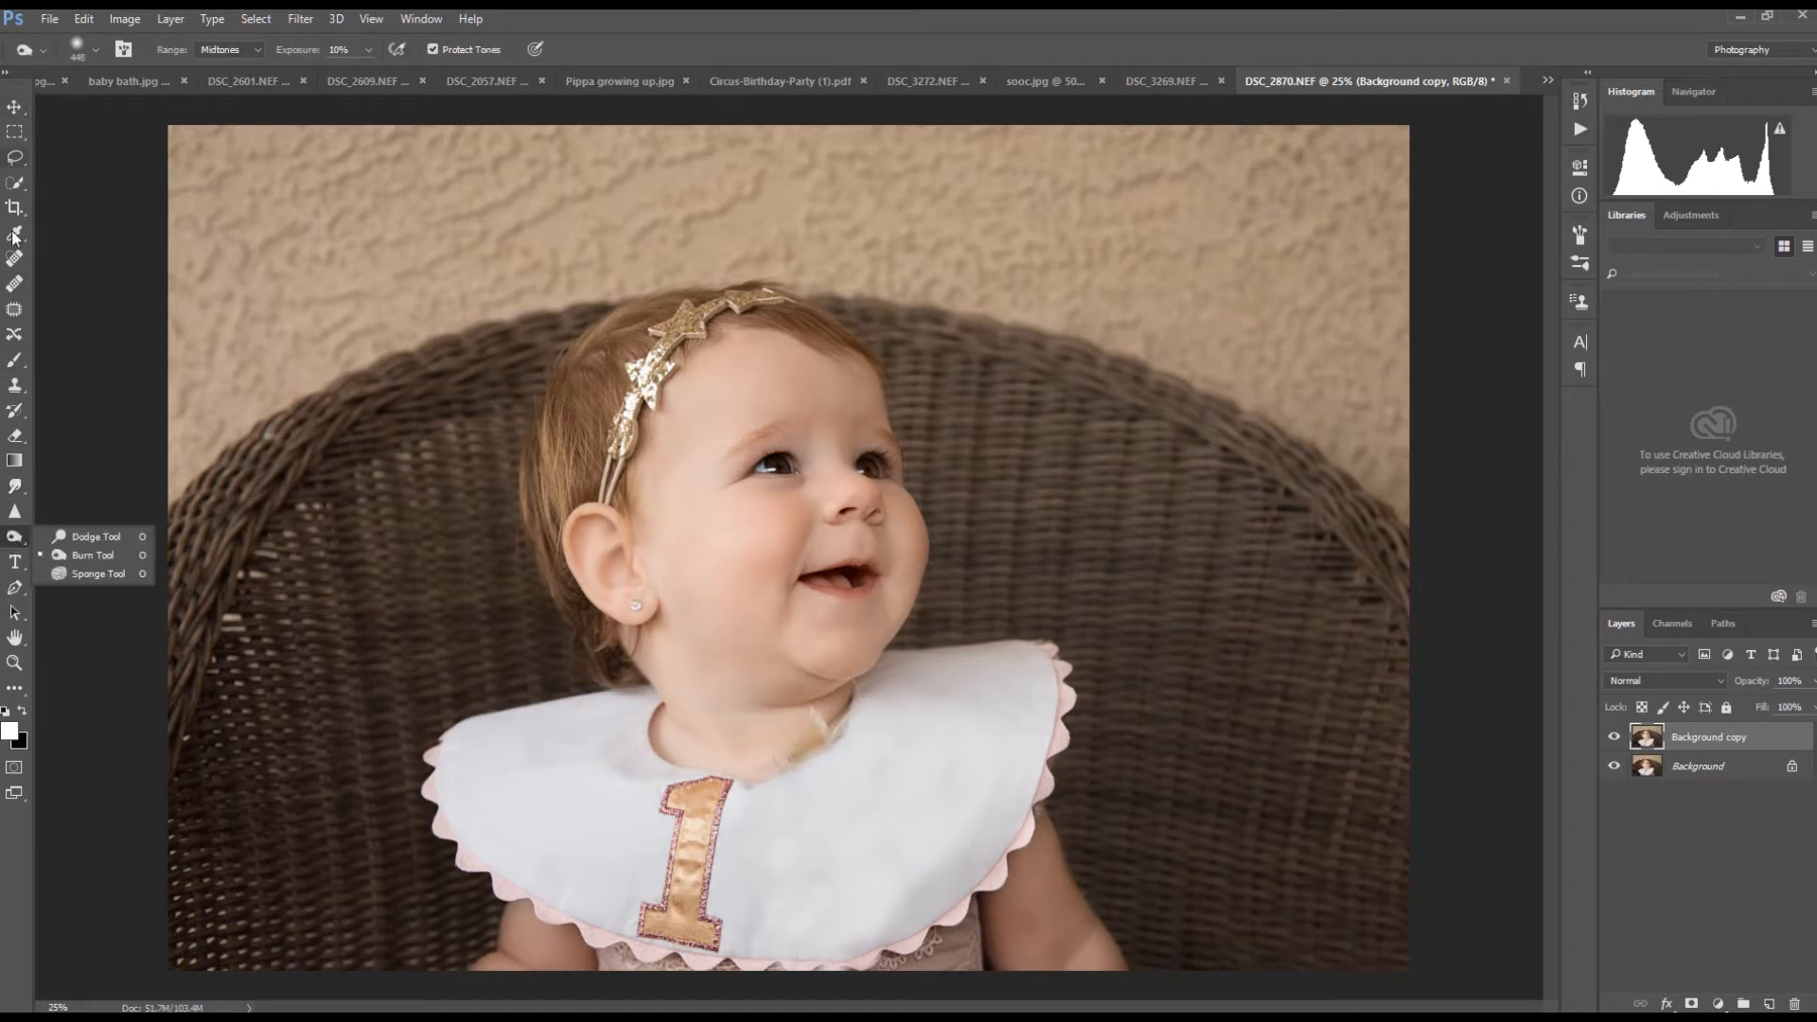
{"action": "left_click", "coordinate": [77, 537]}
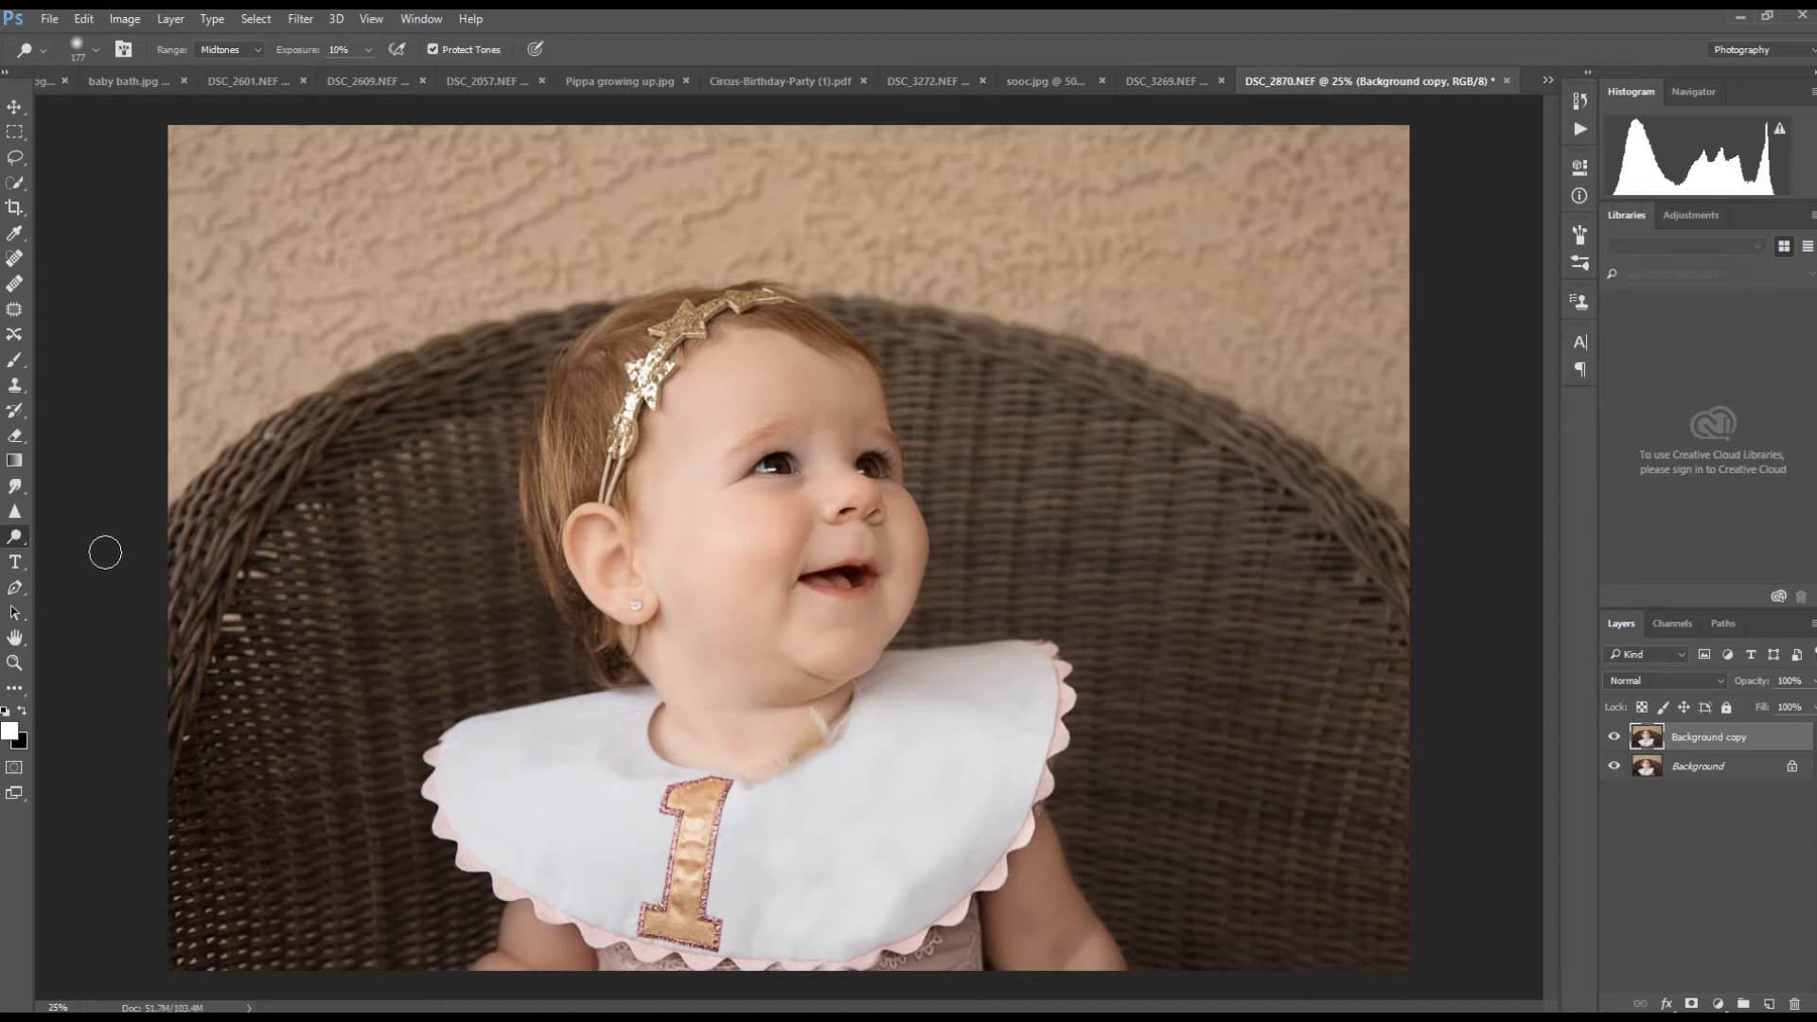
{"action": "left_click", "coordinate": [95, 49]}
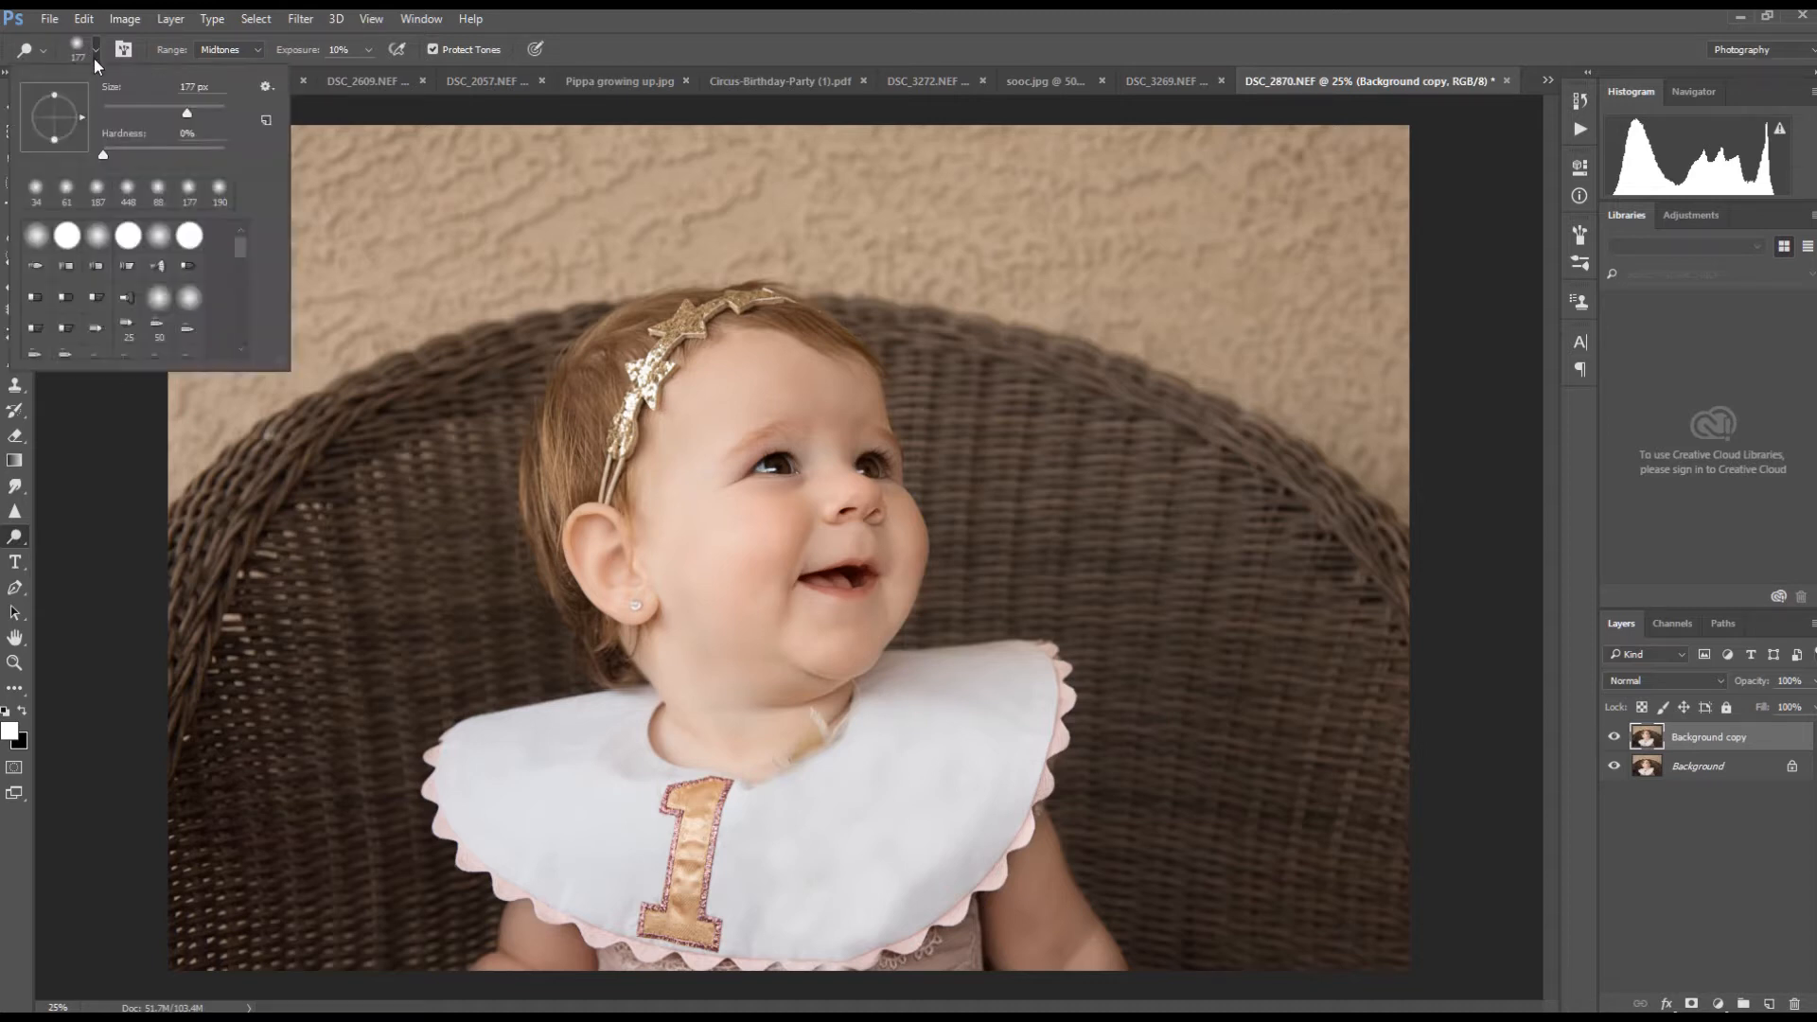
{"action": "left_click", "coordinate": [123, 109]}
- Reduce the Dodge brush to 18 px for work on the eyes and enable airbrush-style build-up
{"action": "key", "text": "ctrl+plus"}
{"action": "key", "text": "ctrl+plus"}
{"action": "key", "text": "ctrl+plus"}
{"action": "key", "text": "ctrl+plus"}
{"action": "key", "text": "ctrl+plus"}
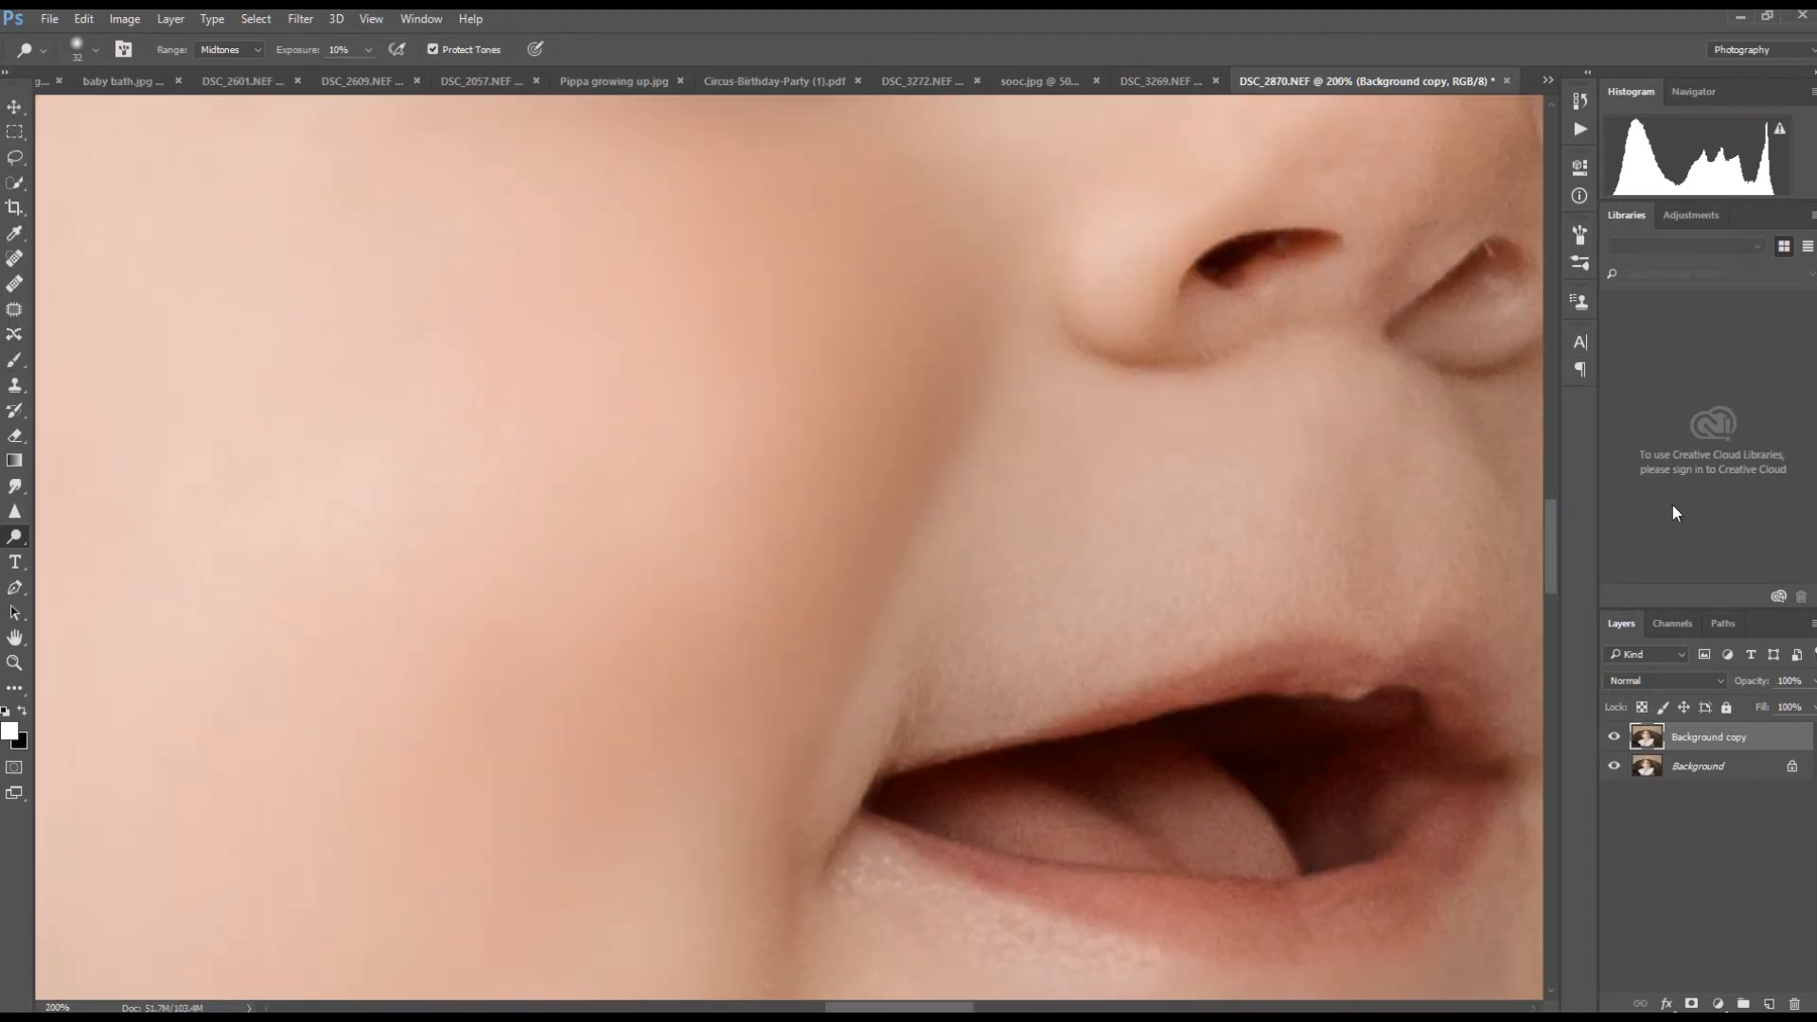
{"action": "left_click_drag", "start_coordinate": [1557, 558], "coordinate": [1559, 497]}
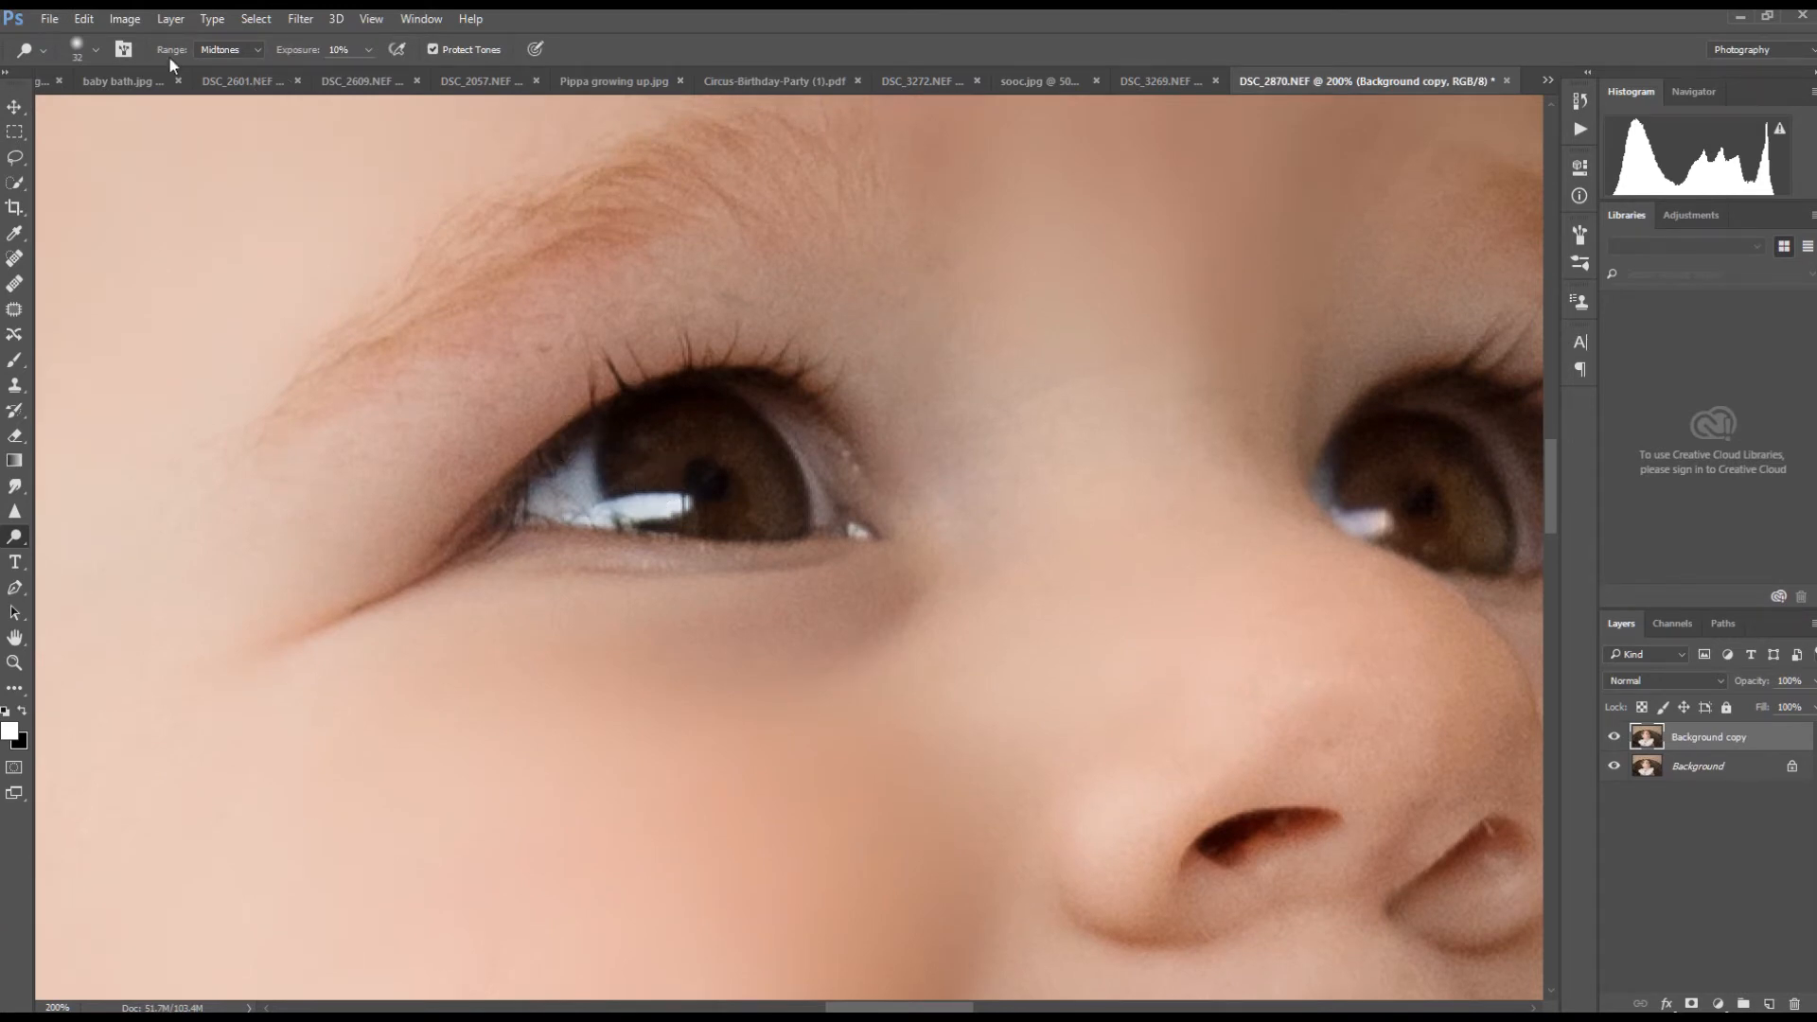
{"action": "left_click", "coordinate": [95, 48]}
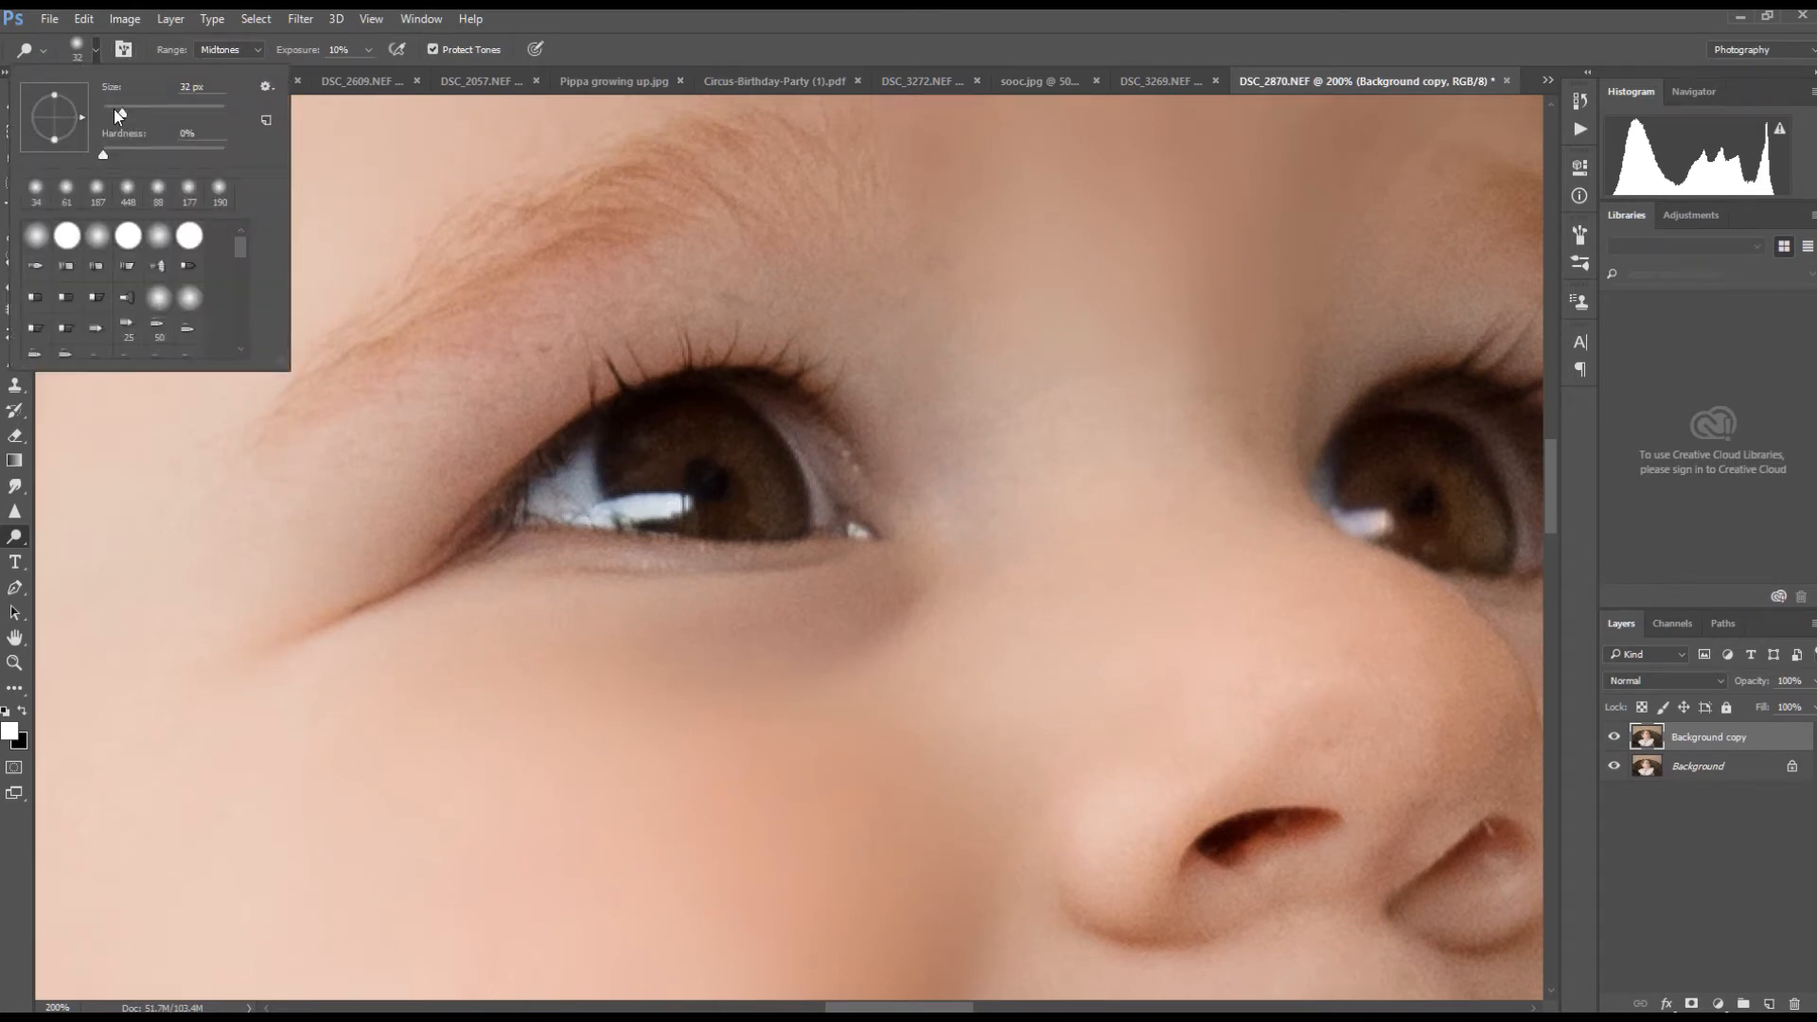
{"action": "left_click", "coordinate": [114, 109]}
{"action": "left_click", "coordinate": [396, 51]}
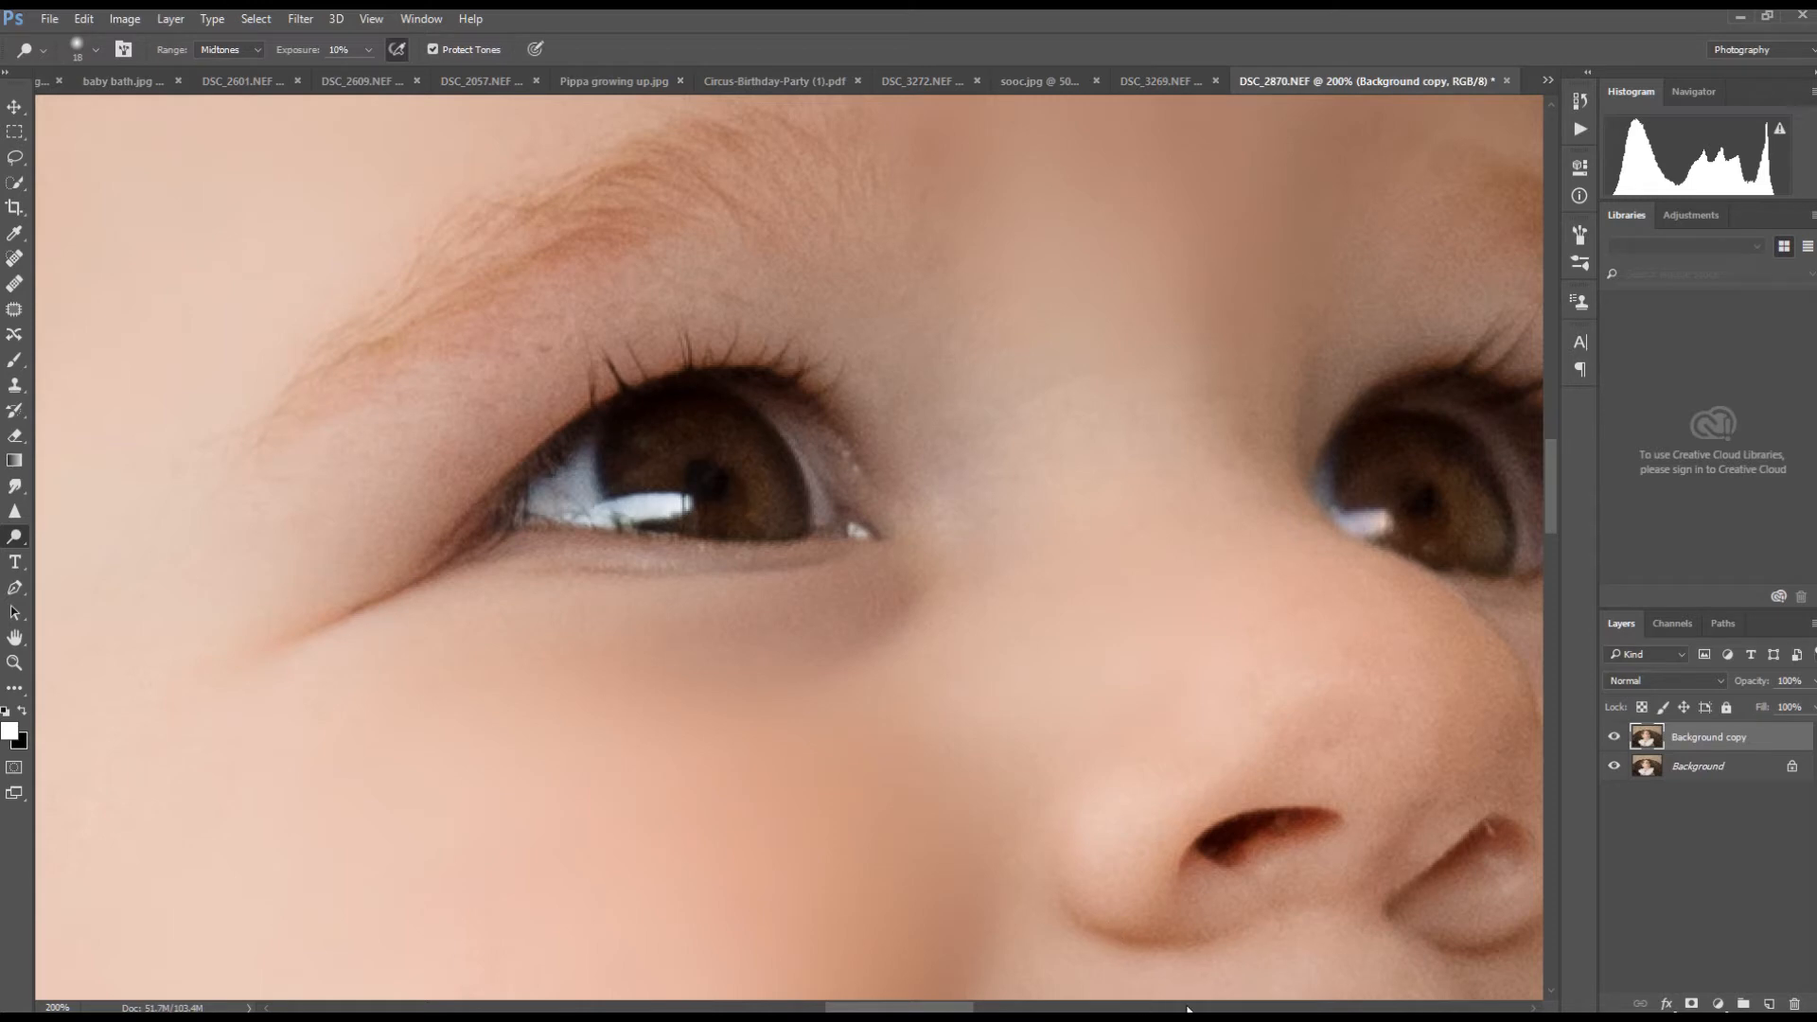
- Dodge the iris of the eye farther from the ear, using midtones at 10% exposure
{"action": "left_click_drag", "start_coordinate": [966, 1008], "coordinate": [1017, 1008]}
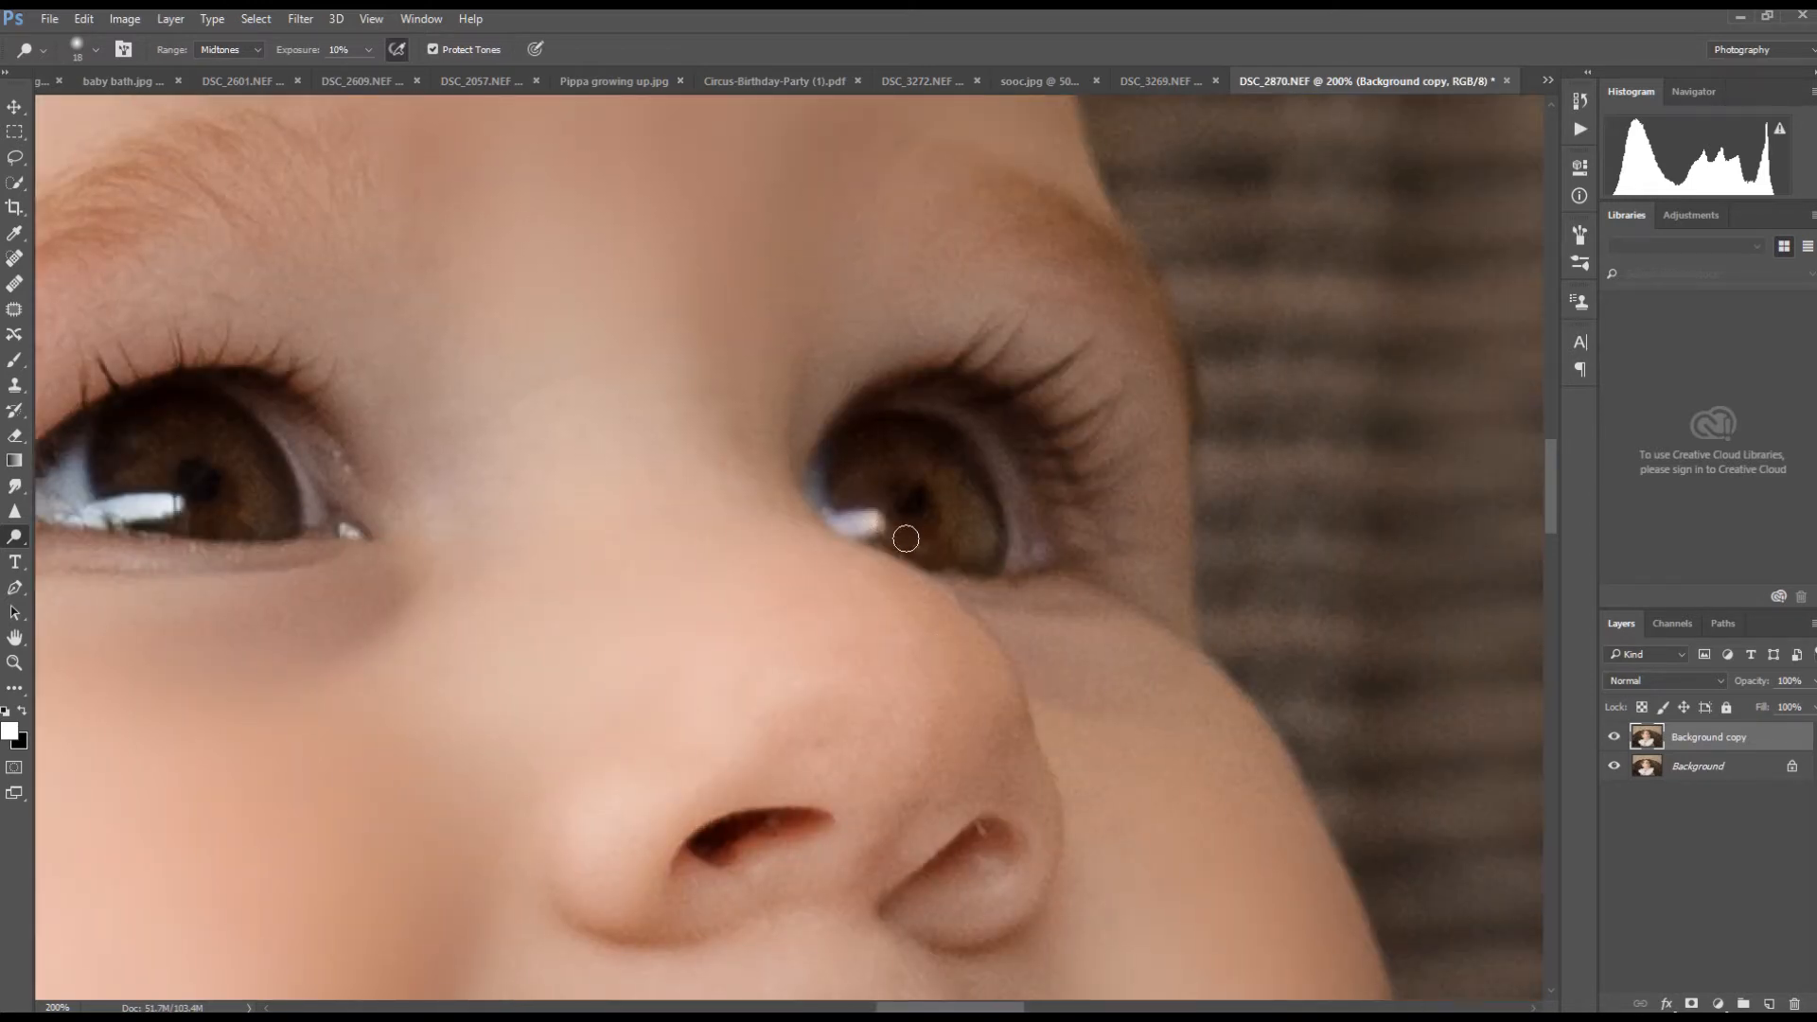
{"action": "mouse_move", "coordinate": [961, 535]}
{"action": "left_mouse_down"}
{"action": "mouse_move", "coordinate": [904, 538]}
{"action": "mouse_move", "coordinate": [881, 515]}
{"action": "left_mouse_up"}
{"action": "scroll", "coordinate": [880, 514], "scroll_direction": "down", "scroll_amount": 3}
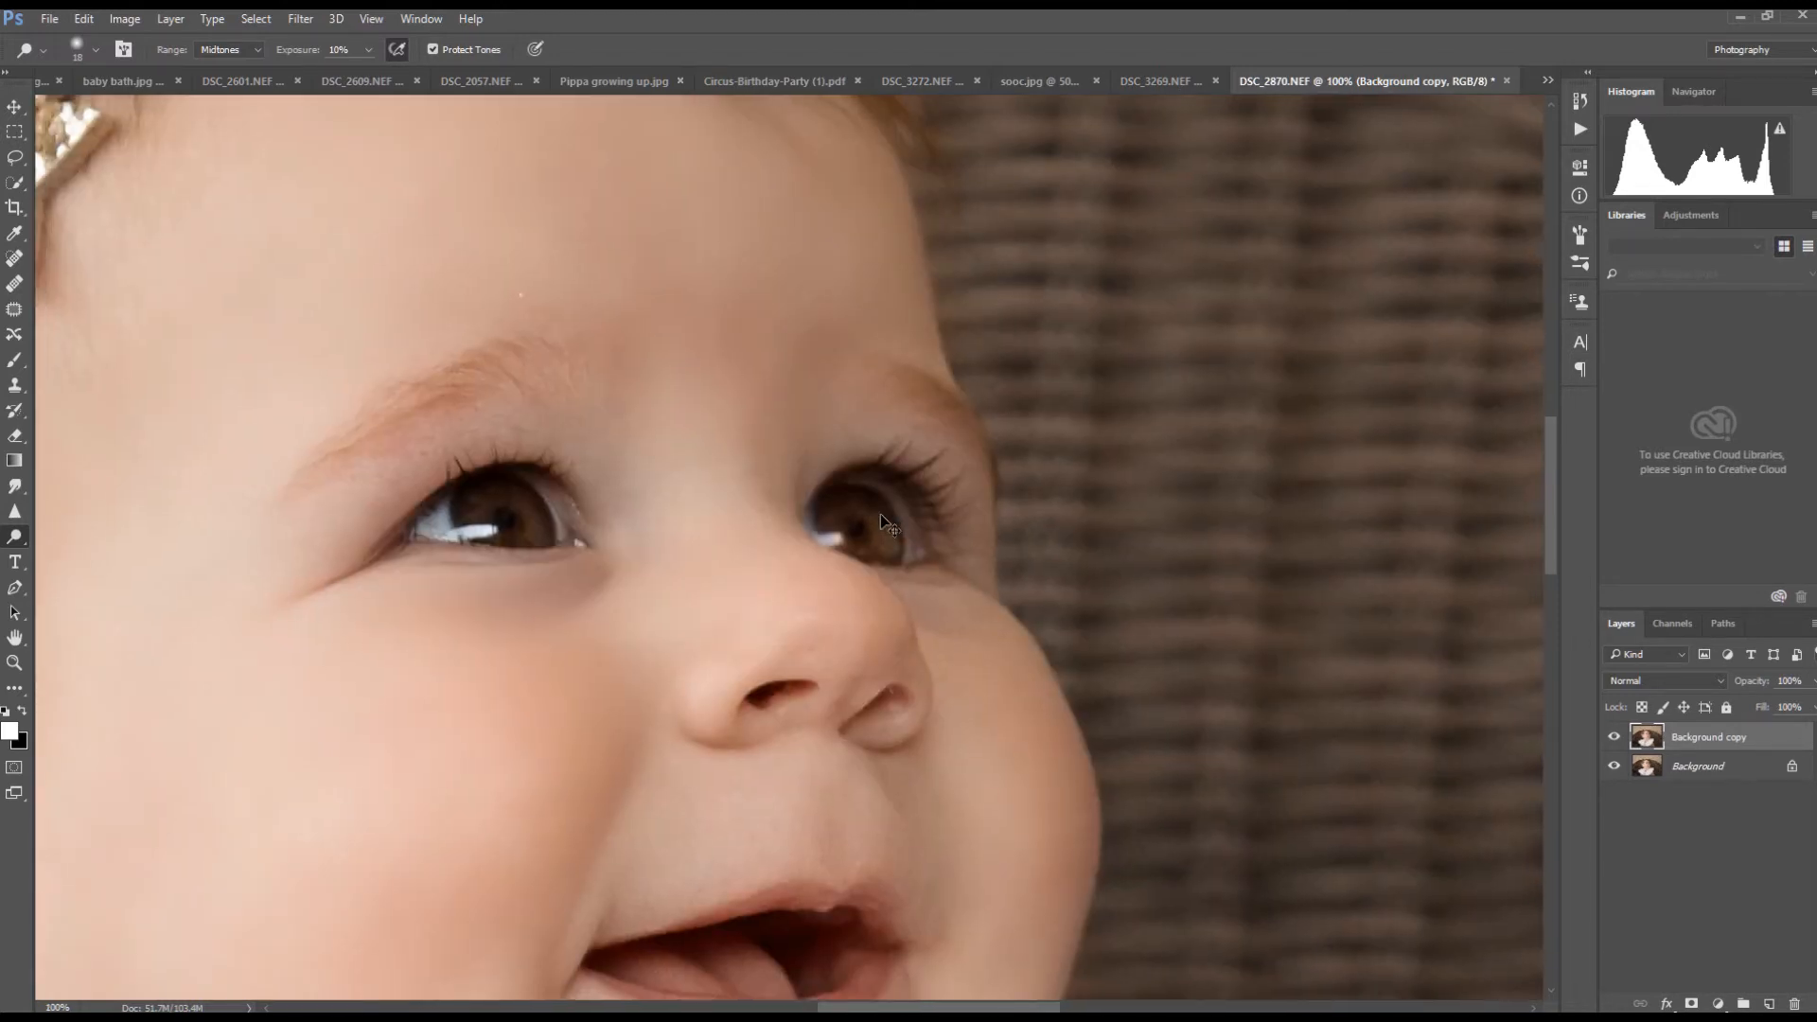
{"action": "scroll", "coordinate": [880, 514], "scroll_direction": "down", "scroll_amount": 3}
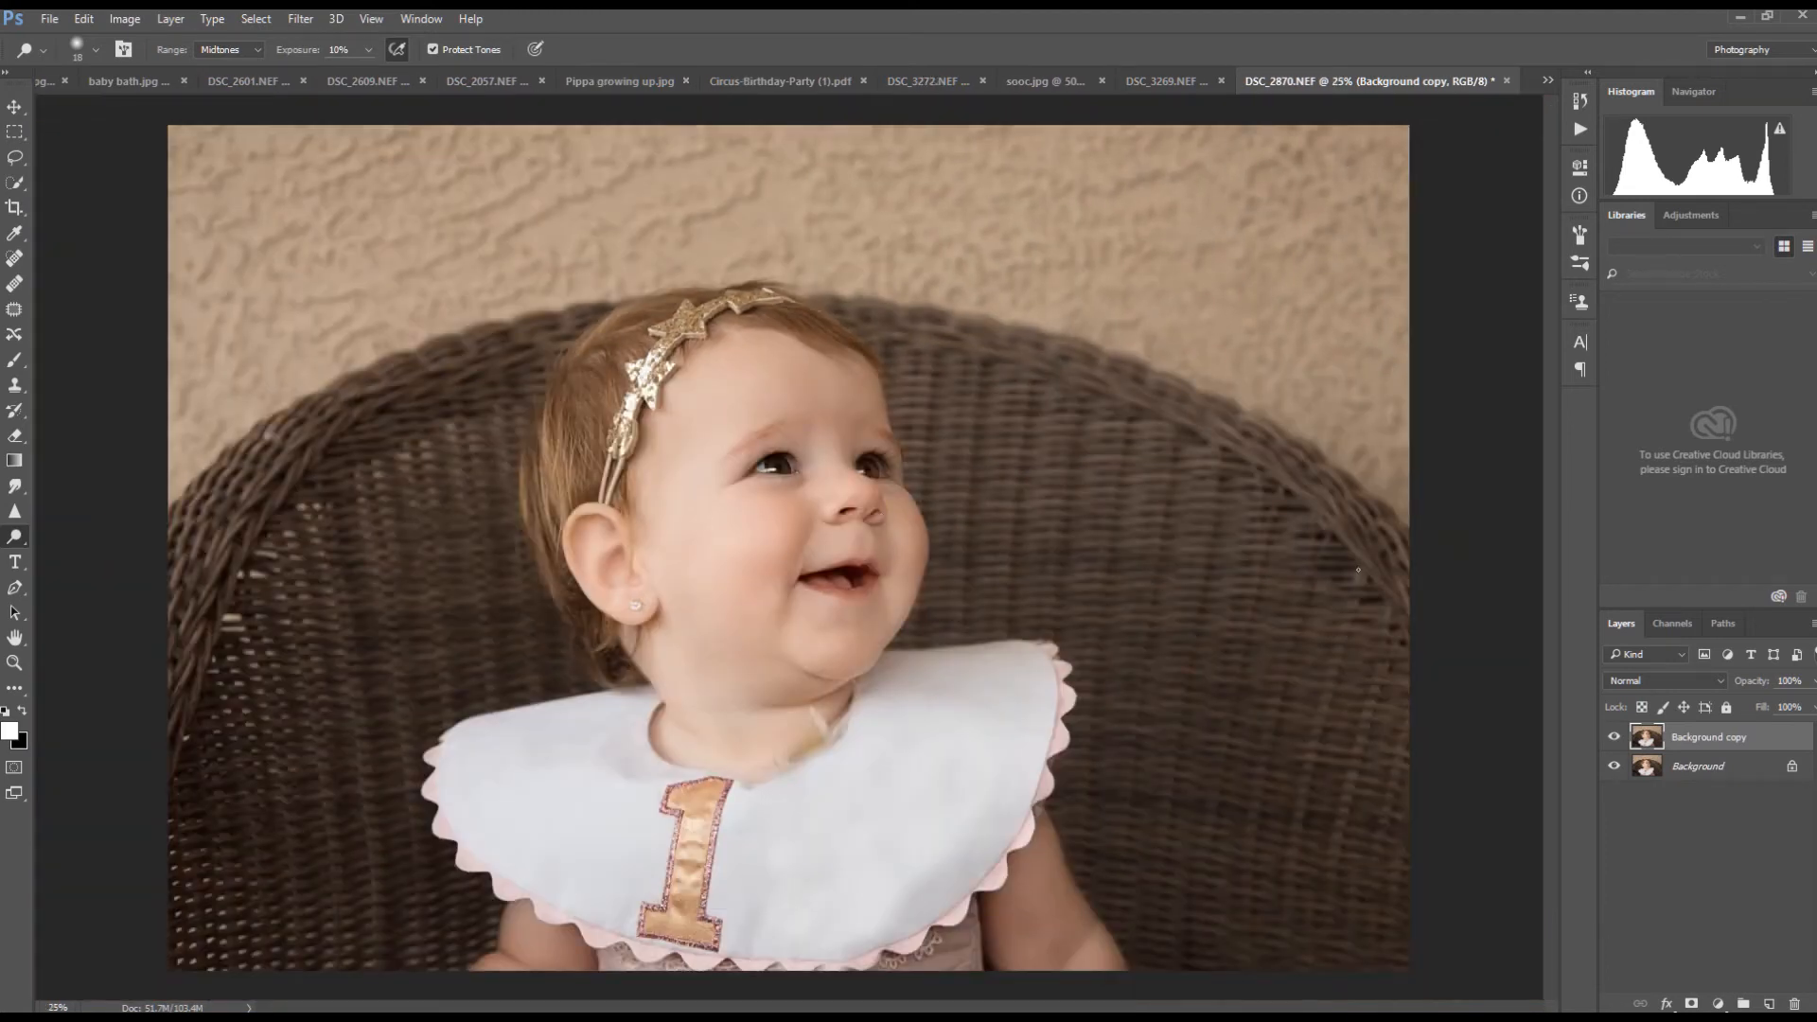
- Compare the photo with Background copy hidden and shown to examine the dodged eyes
{"action": "left_click", "coordinate": [1616, 739]}
{"action": "left_click", "coordinate": [1615, 739]}
{"action": "left_click", "coordinate": [1616, 738]}
- Enlarge the Dodge brush to 183 px for working on larger areas of the portrait
{"action": "left_click", "coordinate": [98, 48]}
{"action": "left_click", "coordinate": [157, 106]}
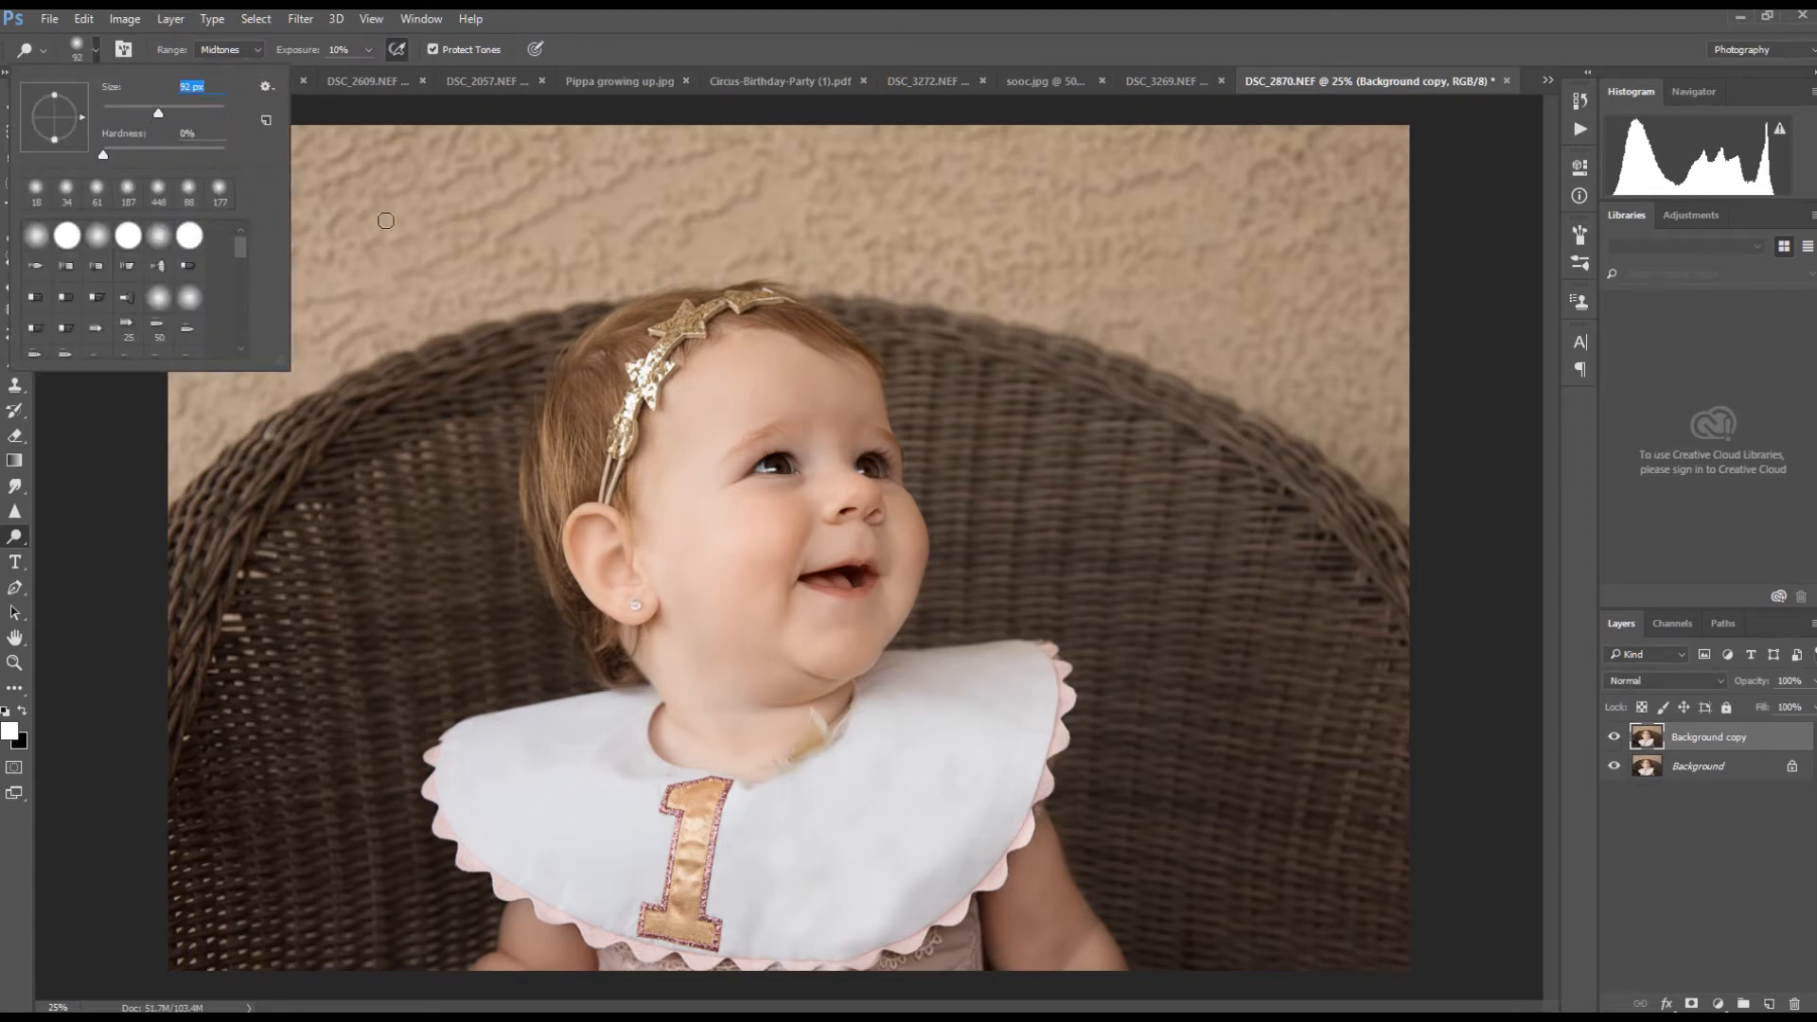
{"action": "left_click", "coordinate": [189, 107]}
{"action": "key", "text": "Return"}
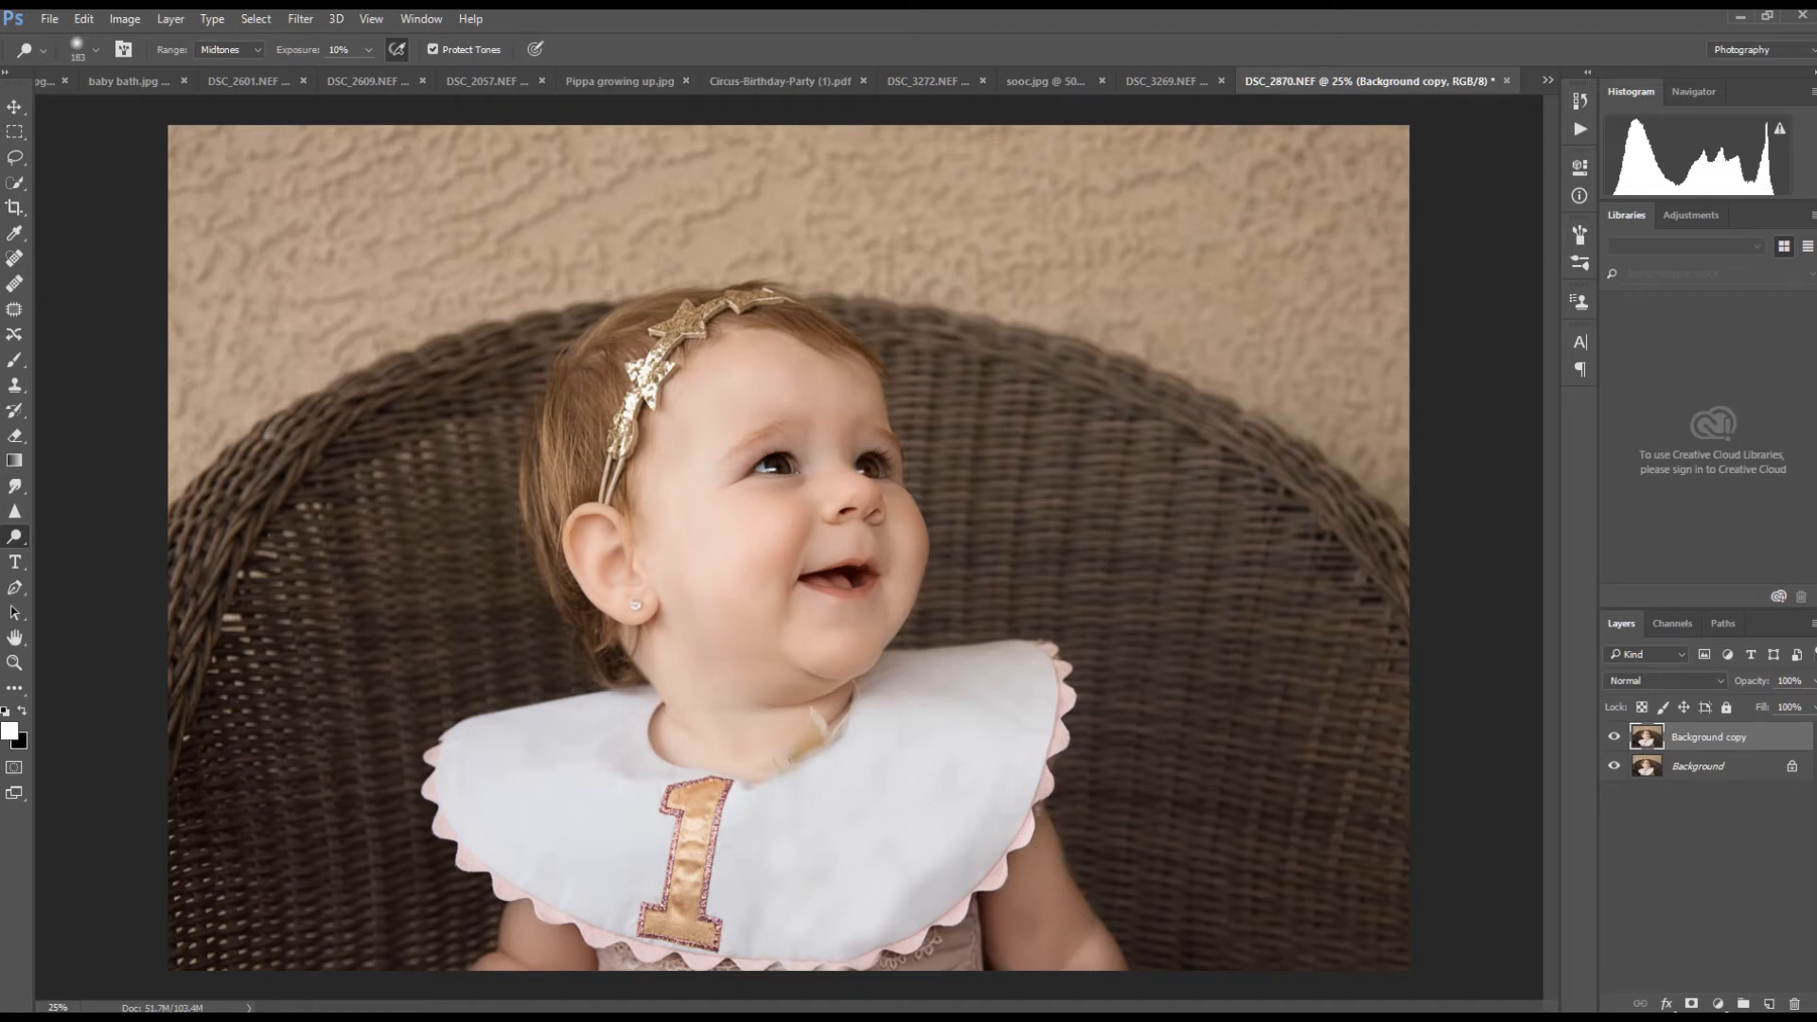
- Burn the cheek beside the corner of the baby's mouth with a 183 px brush, using midtones at 10% exposure
{"action": "right_click", "coordinate": [11, 538]}
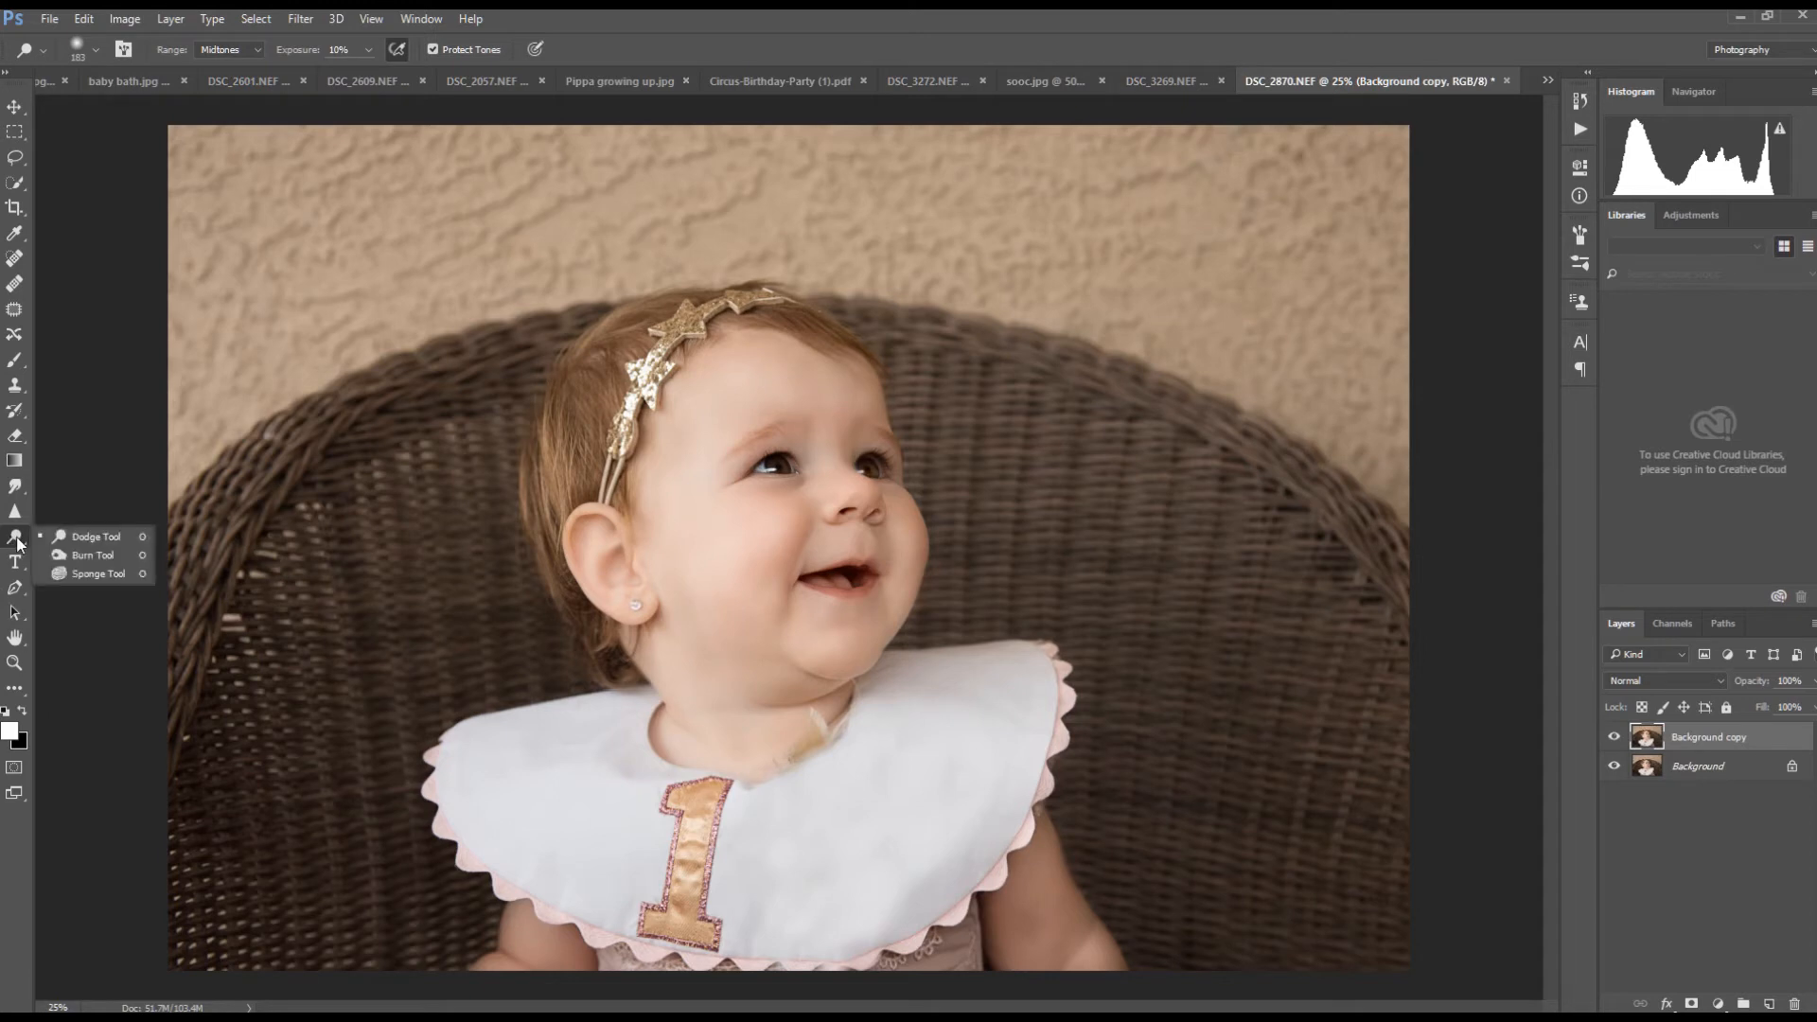
{"action": "left_click", "coordinate": [60, 560]}
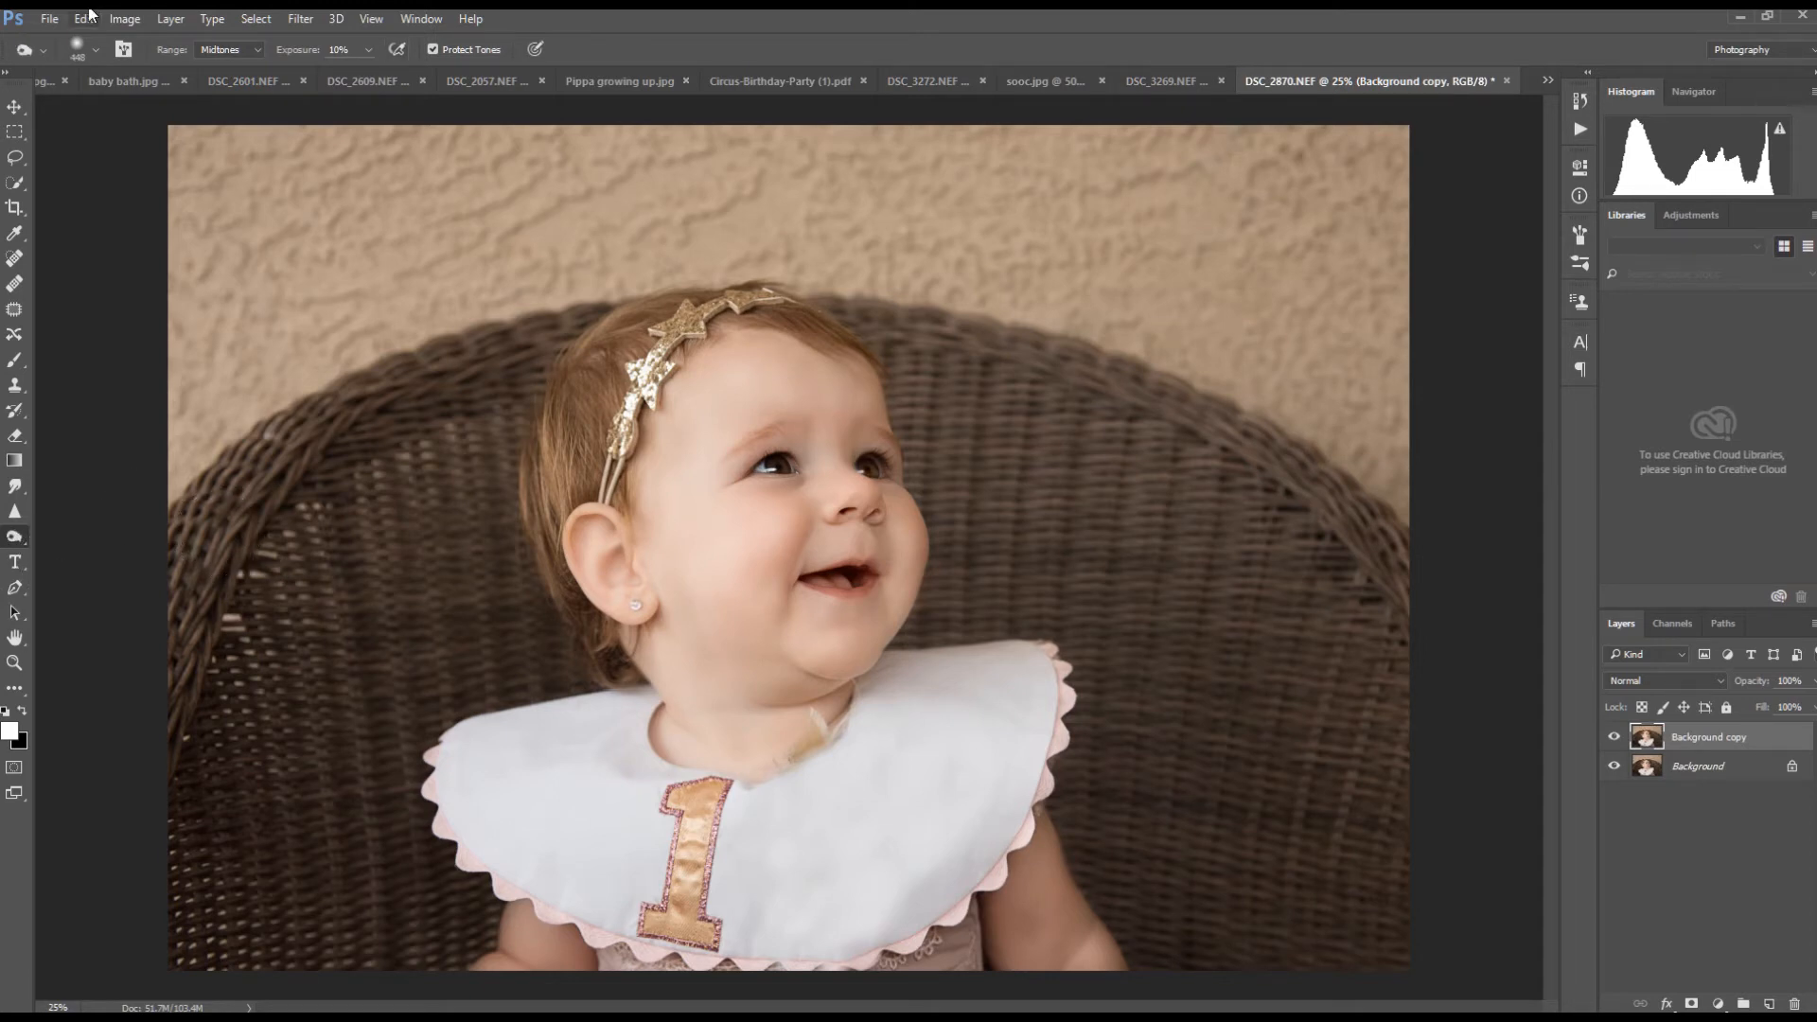
{"action": "left_click", "coordinate": [96, 49]}
{"action": "left_click", "coordinate": [95, 49]}
{"action": "left_click", "coordinate": [94, 49]}
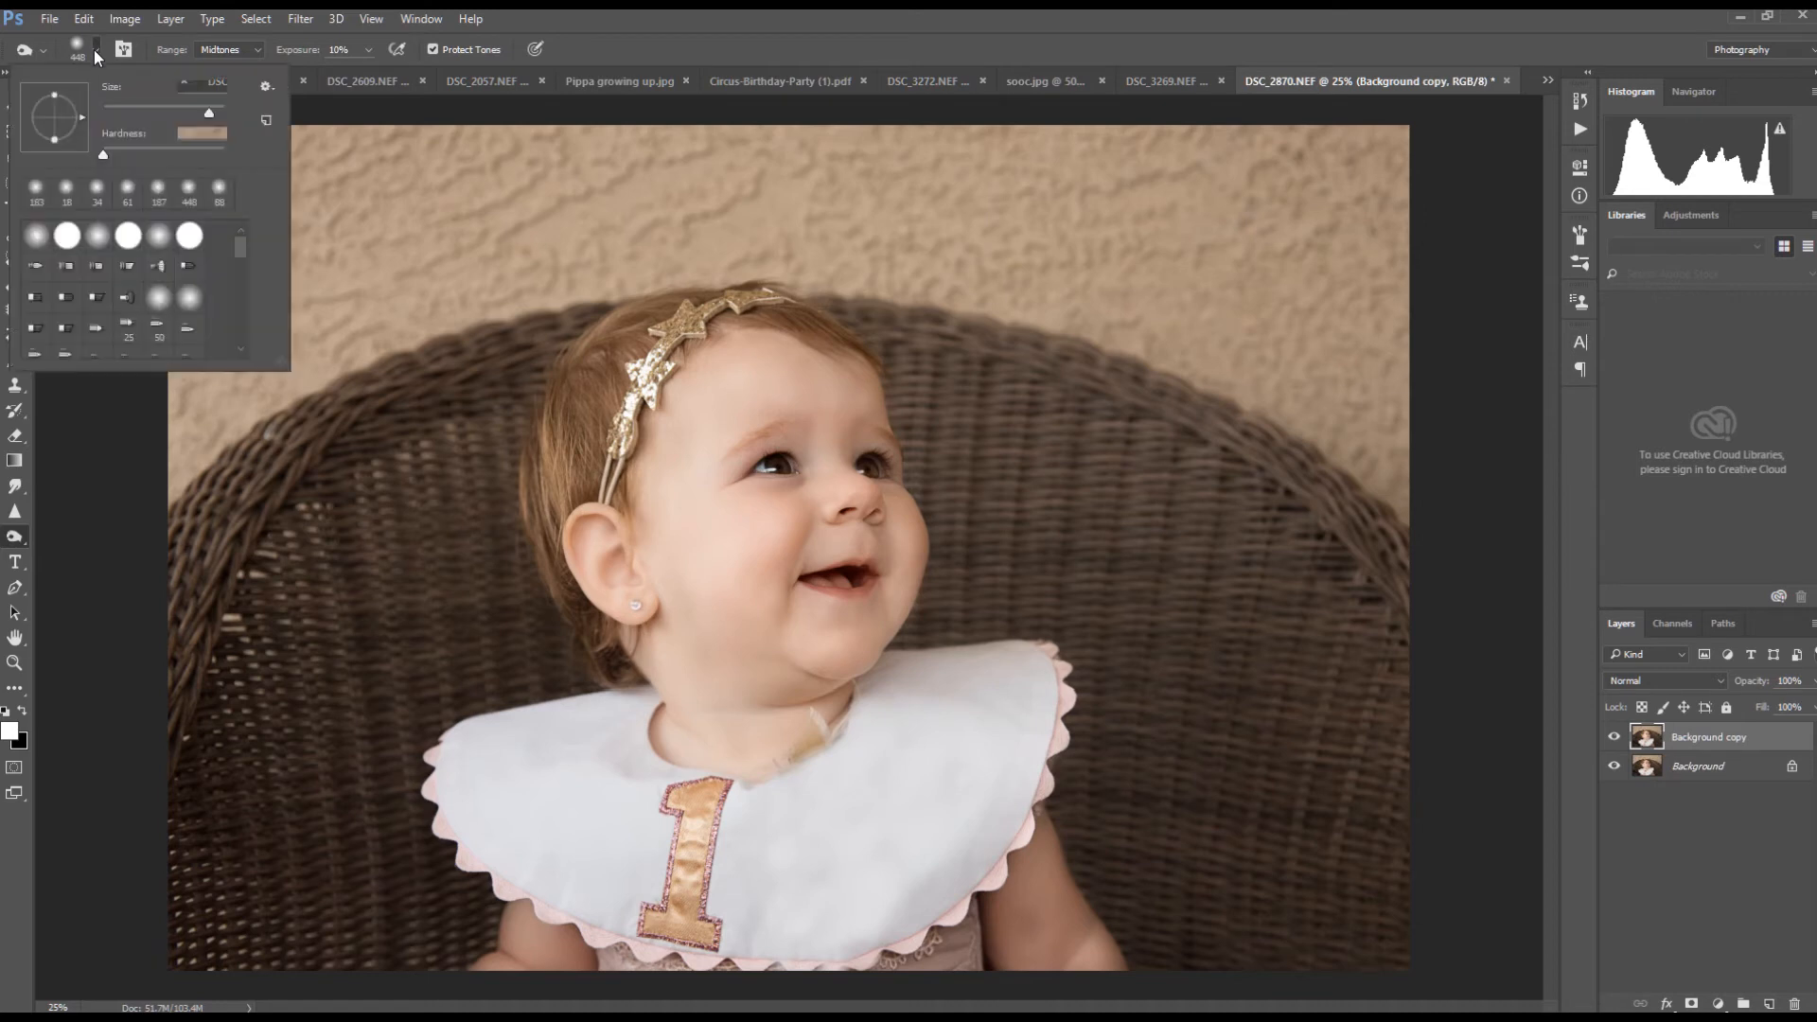
{"action": "left_click", "coordinate": [158, 112]}
{"action": "left_click", "coordinate": [36, 191]}
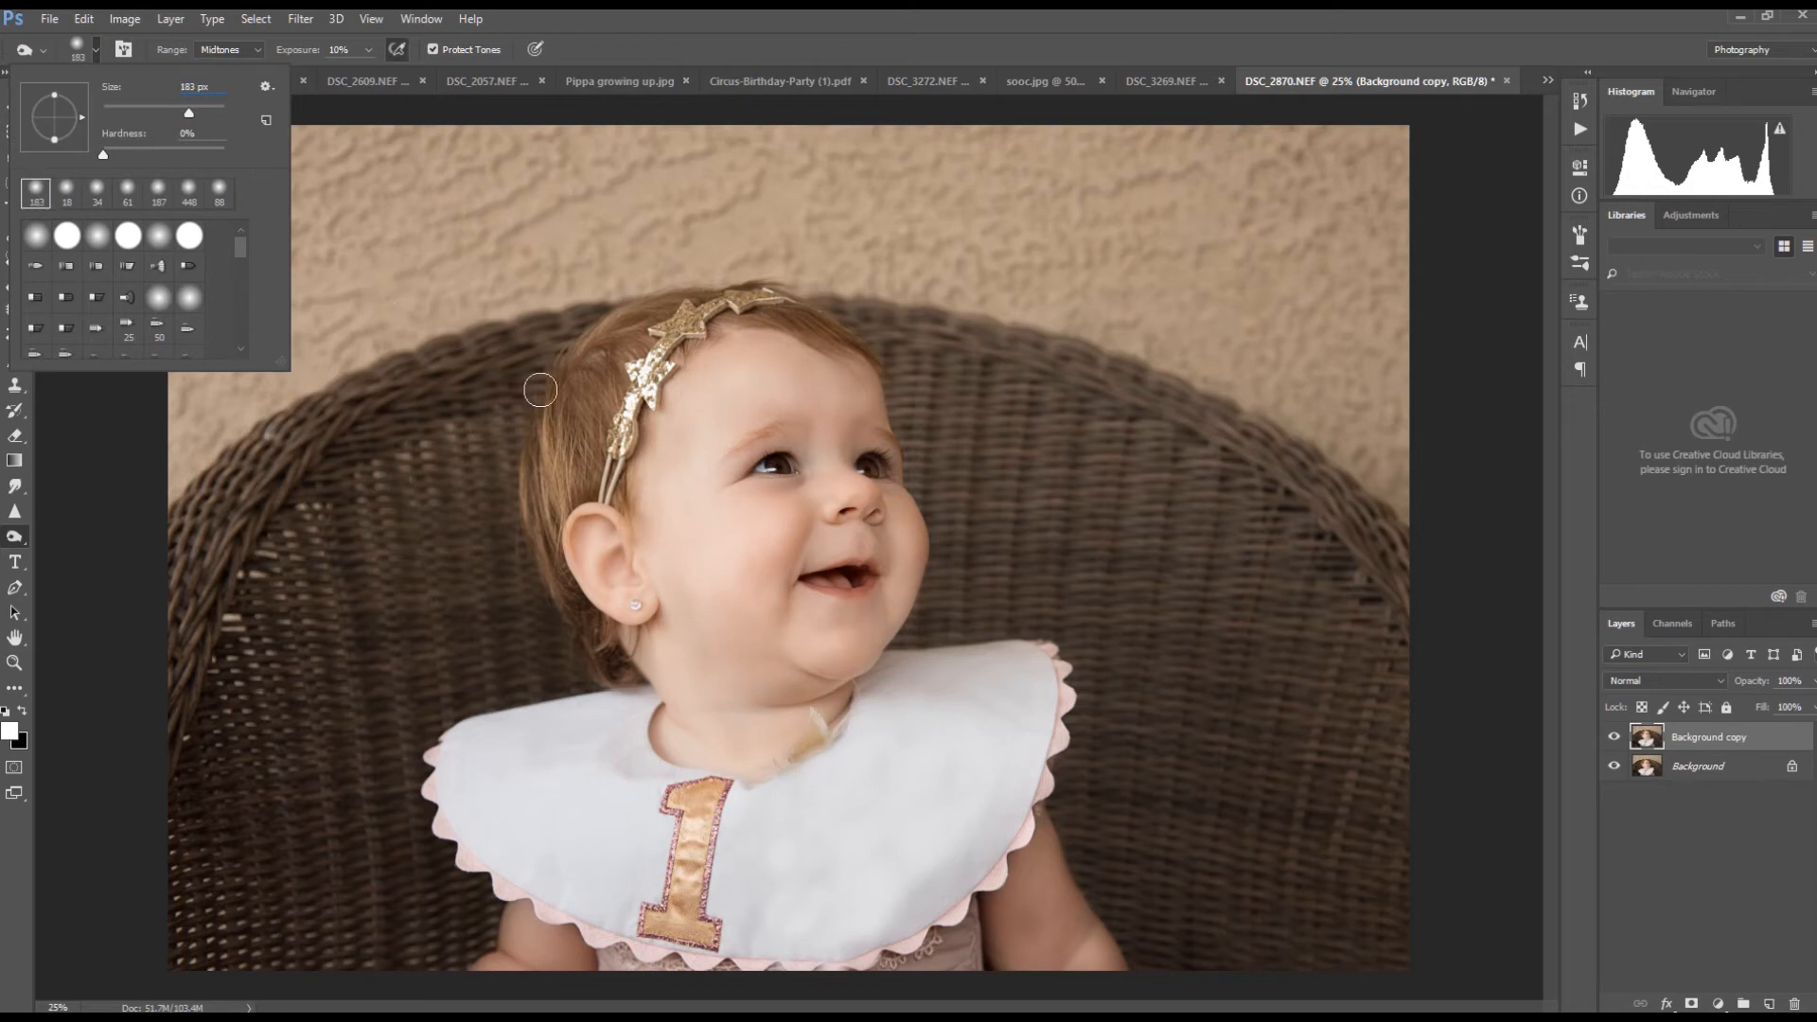
{"action": "left_click", "coordinate": [640, 480]}
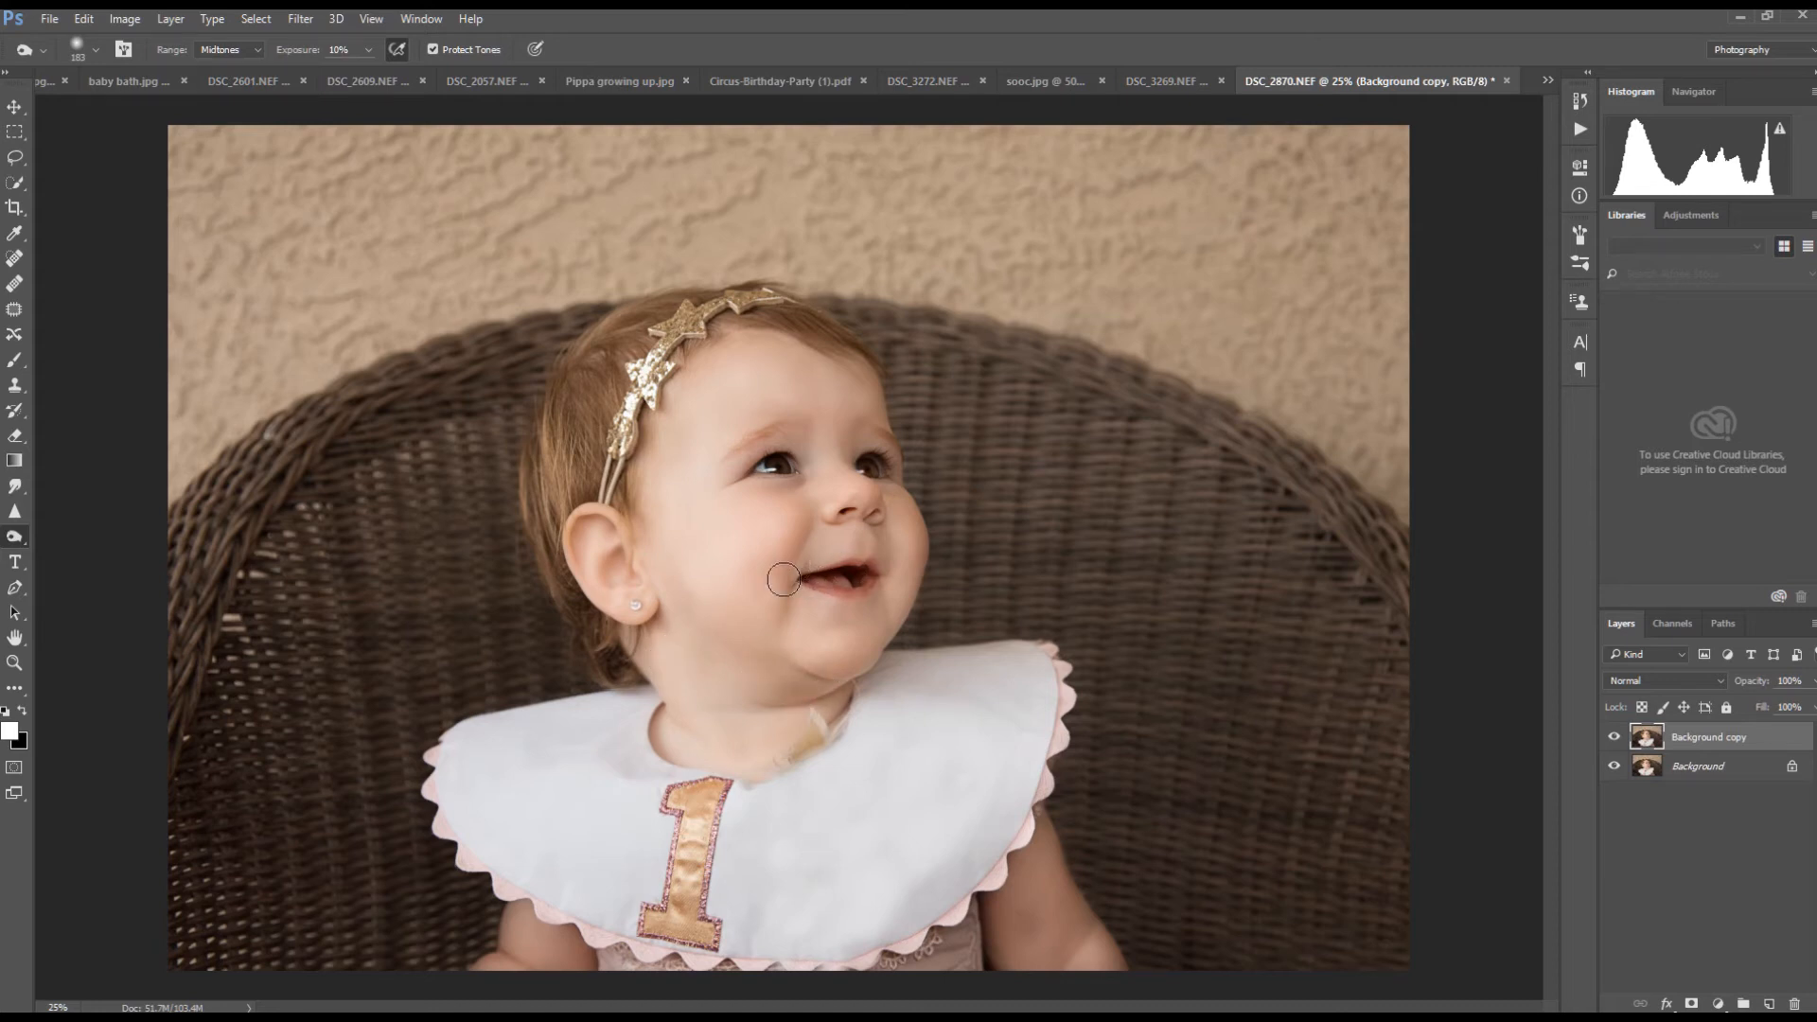
{"action": "left_click_drag", "start_coordinate": [784, 580], "coordinate": [787, 601]}
- Dodge the hair along the headband, behind the ear and across the top of the head, using midtones at 10% exposure
{"action": "right_click", "coordinate": [20, 535]}
{"action": "left_click", "coordinate": [48, 537]}
{"action": "mouse_move", "coordinate": [588, 421]}
{"action": "left_mouse_down"}
{"action": "mouse_move", "coordinate": [589, 363]}
{"action": "mouse_move", "coordinate": [587, 452]}
{"action": "mouse_move", "coordinate": [615, 364]}
{"action": "mouse_move", "coordinate": [601, 349]}
{"action": "mouse_move", "coordinate": [609, 383]}
{"action": "mouse_move", "coordinate": [623, 326]}
{"action": "mouse_move", "coordinate": [608, 331]}
{"action": "mouse_move", "coordinate": [685, 302]}
{"action": "left_mouse_up"}
{"action": "mouse_move", "coordinate": [578, 574]}
{"action": "left_mouse_down"}
{"action": "mouse_move", "coordinate": [549, 575]}
{"action": "mouse_move", "coordinate": [566, 605]}
{"action": "left_mouse_up"}
{"action": "left_click", "coordinate": [636, 618]}
{"action": "left_click", "coordinate": [746, 306]}
{"action": "left_click_drag", "start_coordinate": [827, 338], "coordinate": [837, 337]}
- Compare the photo with Background copy hidden and shown to examine the dodging and burning on the face and hair
{"action": "left_click", "coordinate": [1616, 740]}
{"action": "left_click", "coordinate": [1617, 740]}
{"action": "left_click", "coordinate": [1617, 740]}
{"action": "left_click", "coordinate": [1616, 740]}
{"action": "left_click", "coordinate": [1617, 740]}
{"action": "left_click", "coordinate": [1617, 740]}
{"action": "left_click", "coordinate": [1617, 740]}
{"action": "left_click", "coordinate": [1617, 740]}
{"action": "left_click", "coordinate": [1617, 740]}
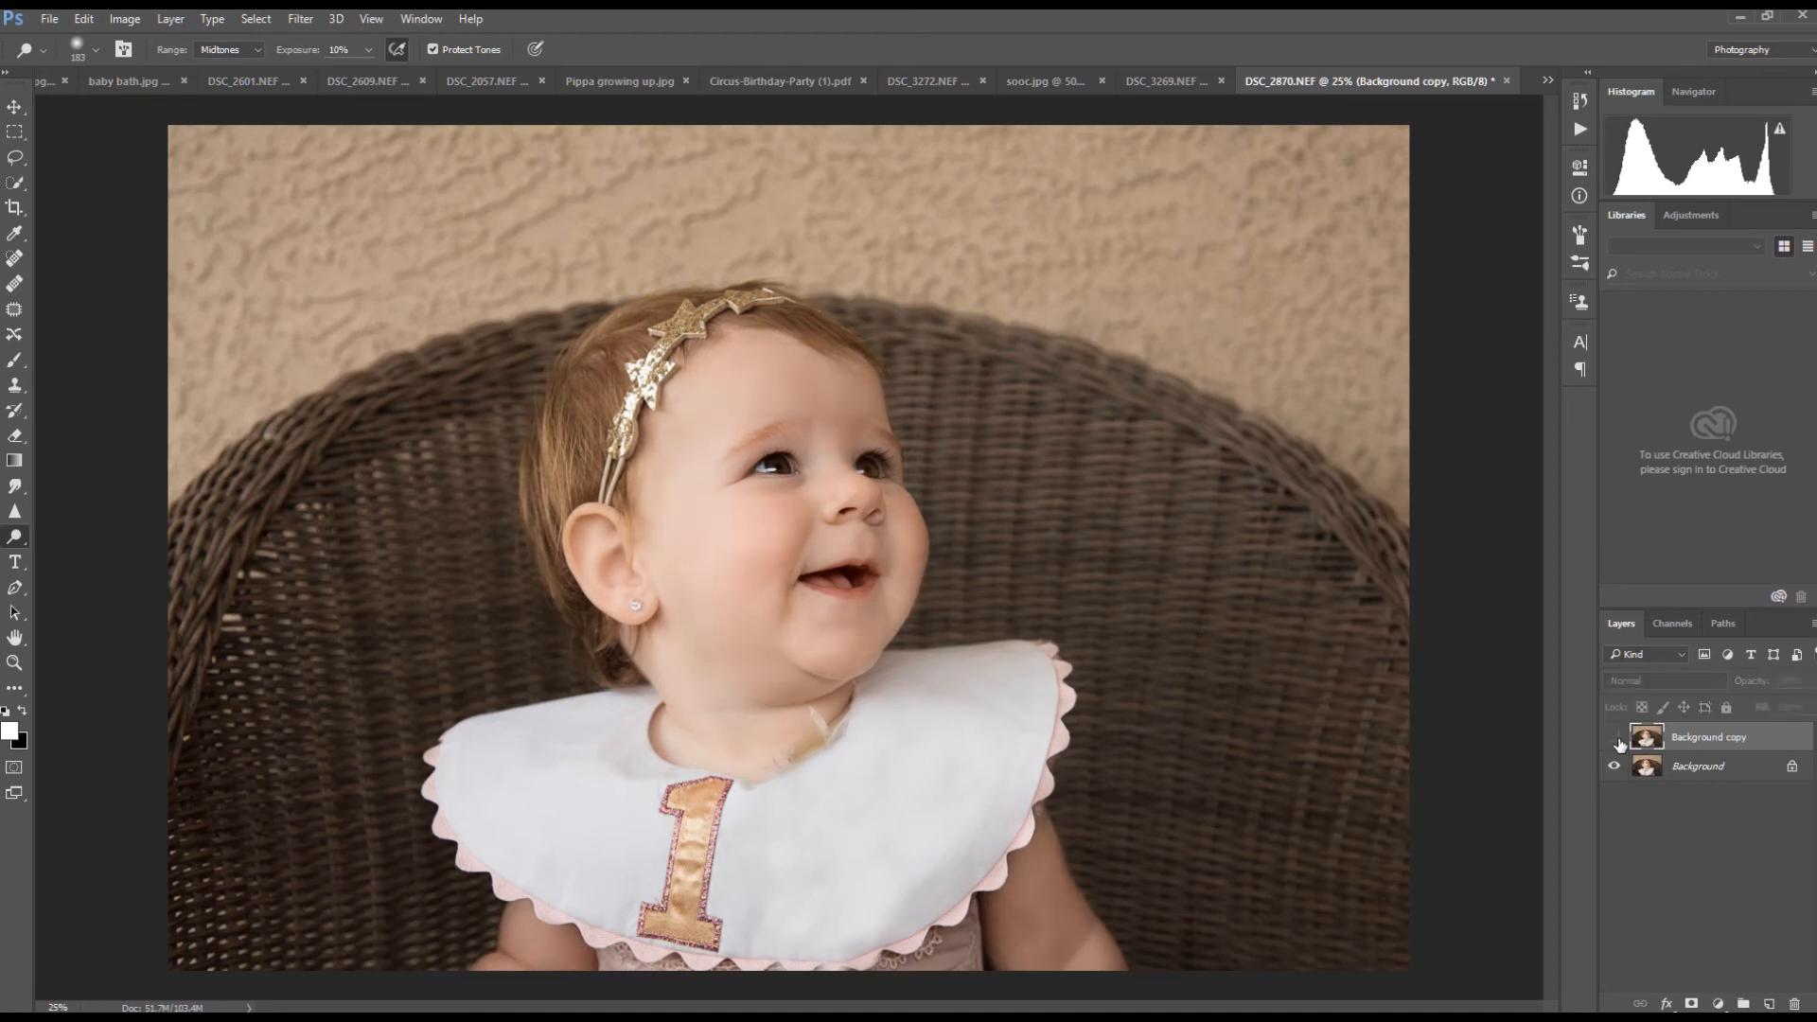
{"action": "left_click", "coordinate": [1617, 740]}
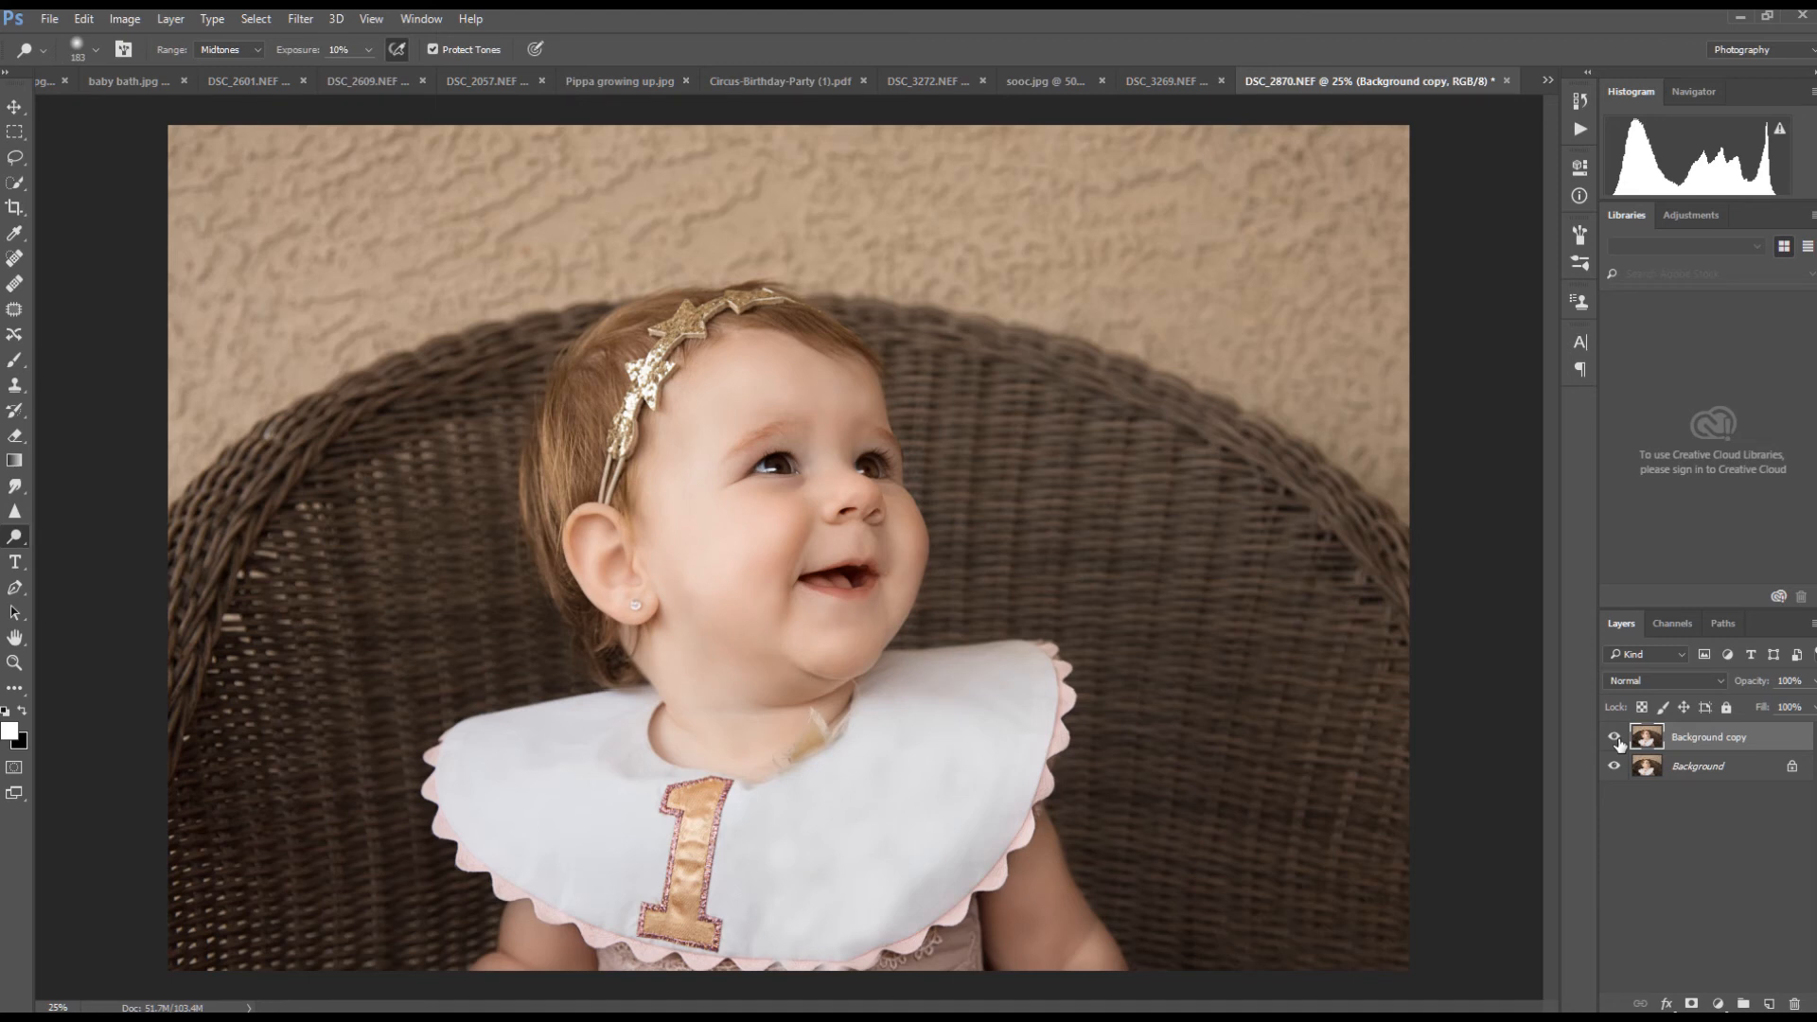
{"action": "left_click", "coordinate": [1617, 740]}
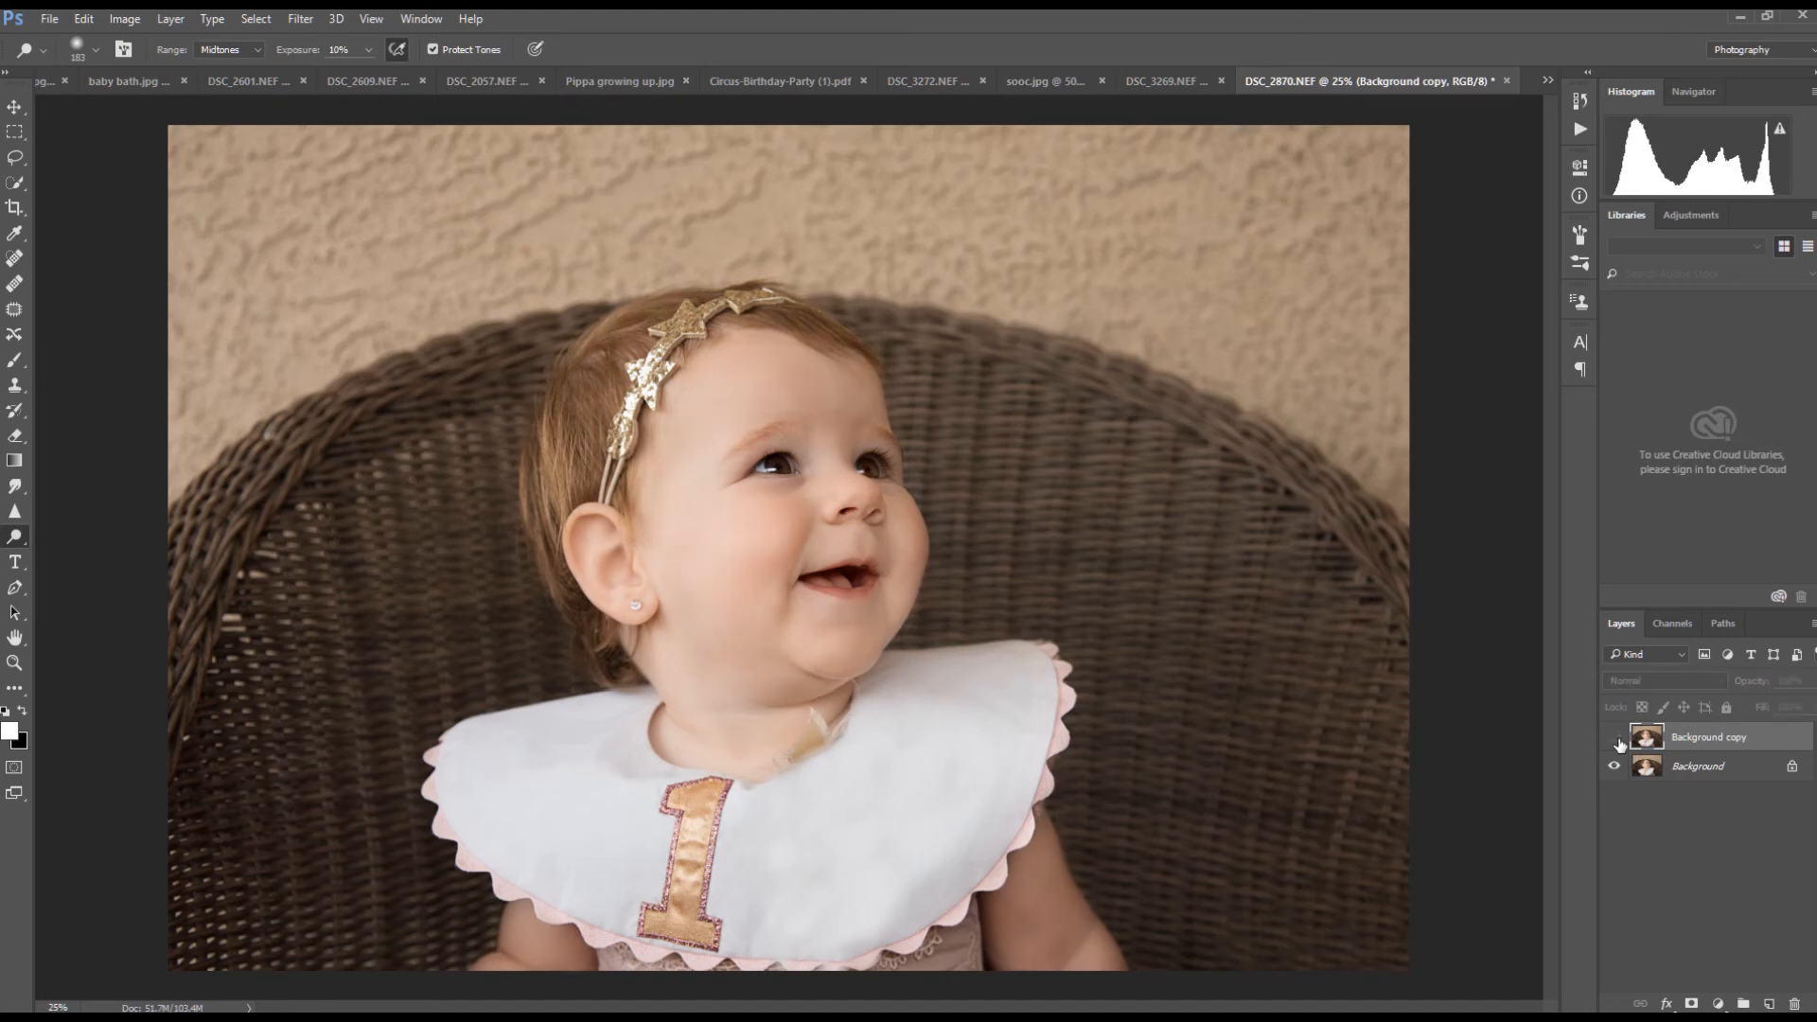
{"action": "left_click", "coordinate": [1617, 740]}
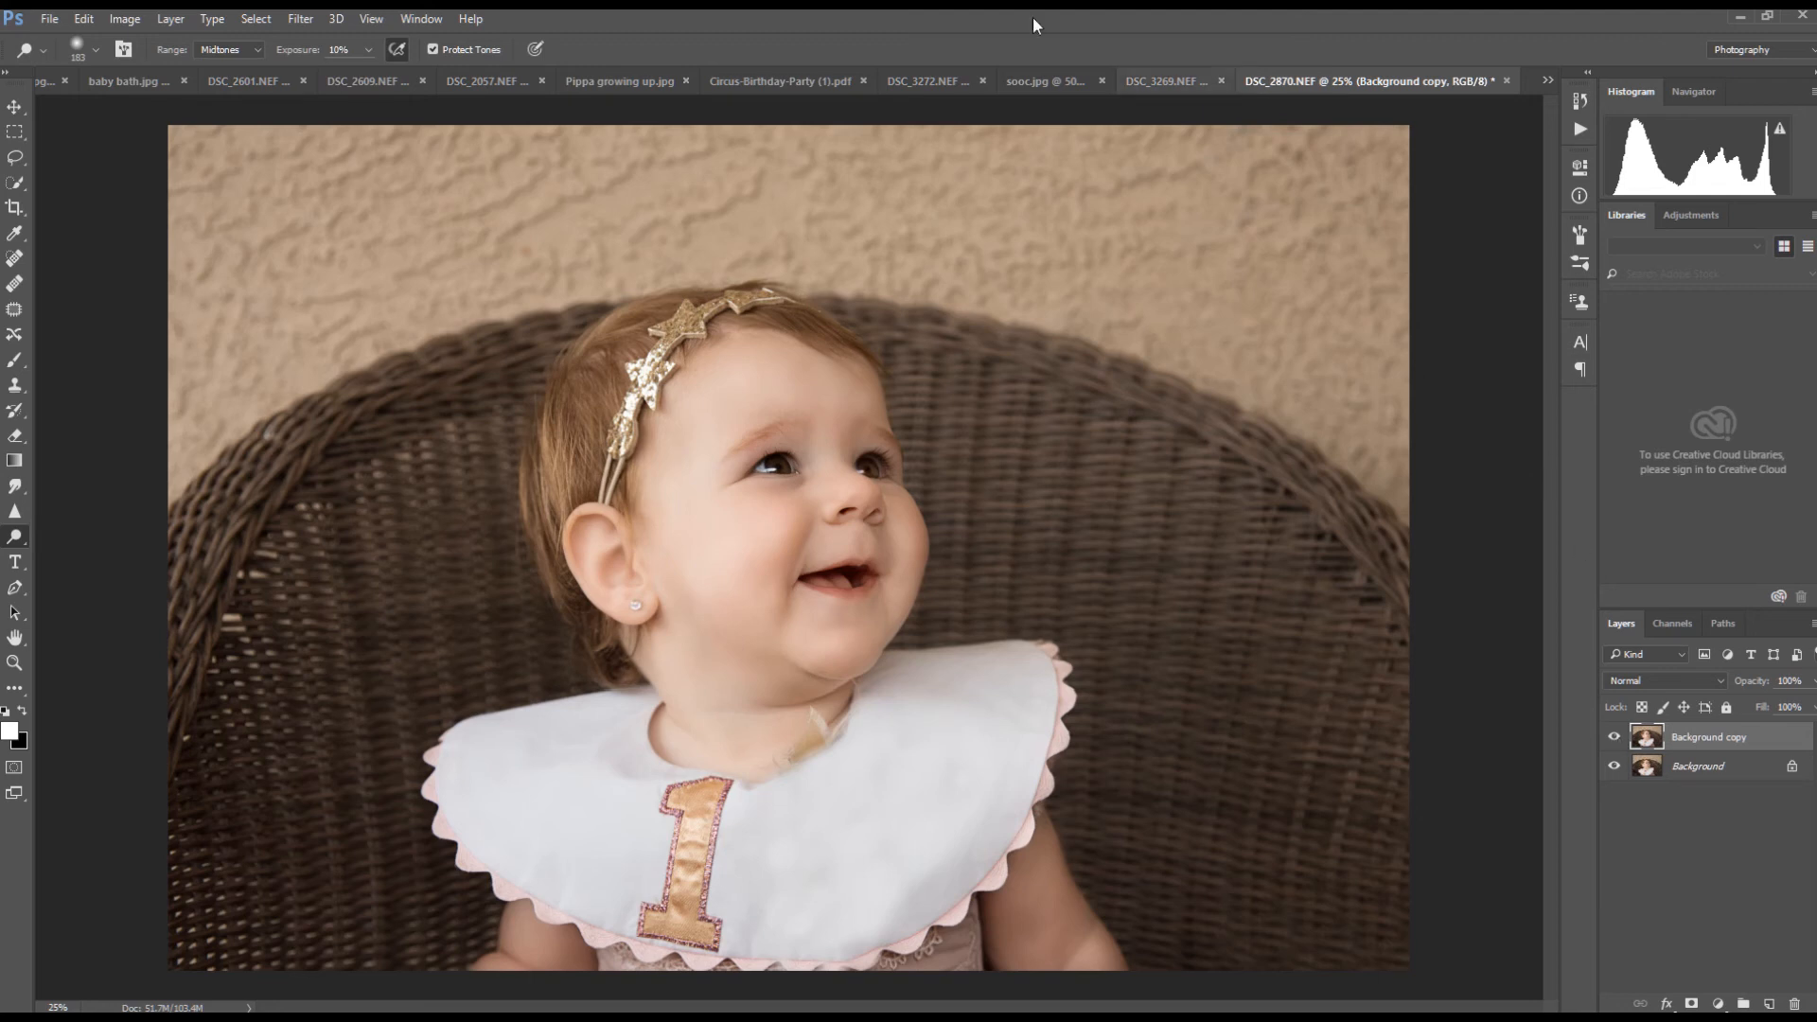
- Flatten the image, merging Background copy into the Background layer
{"action": "left_click", "coordinate": [163, 18]}
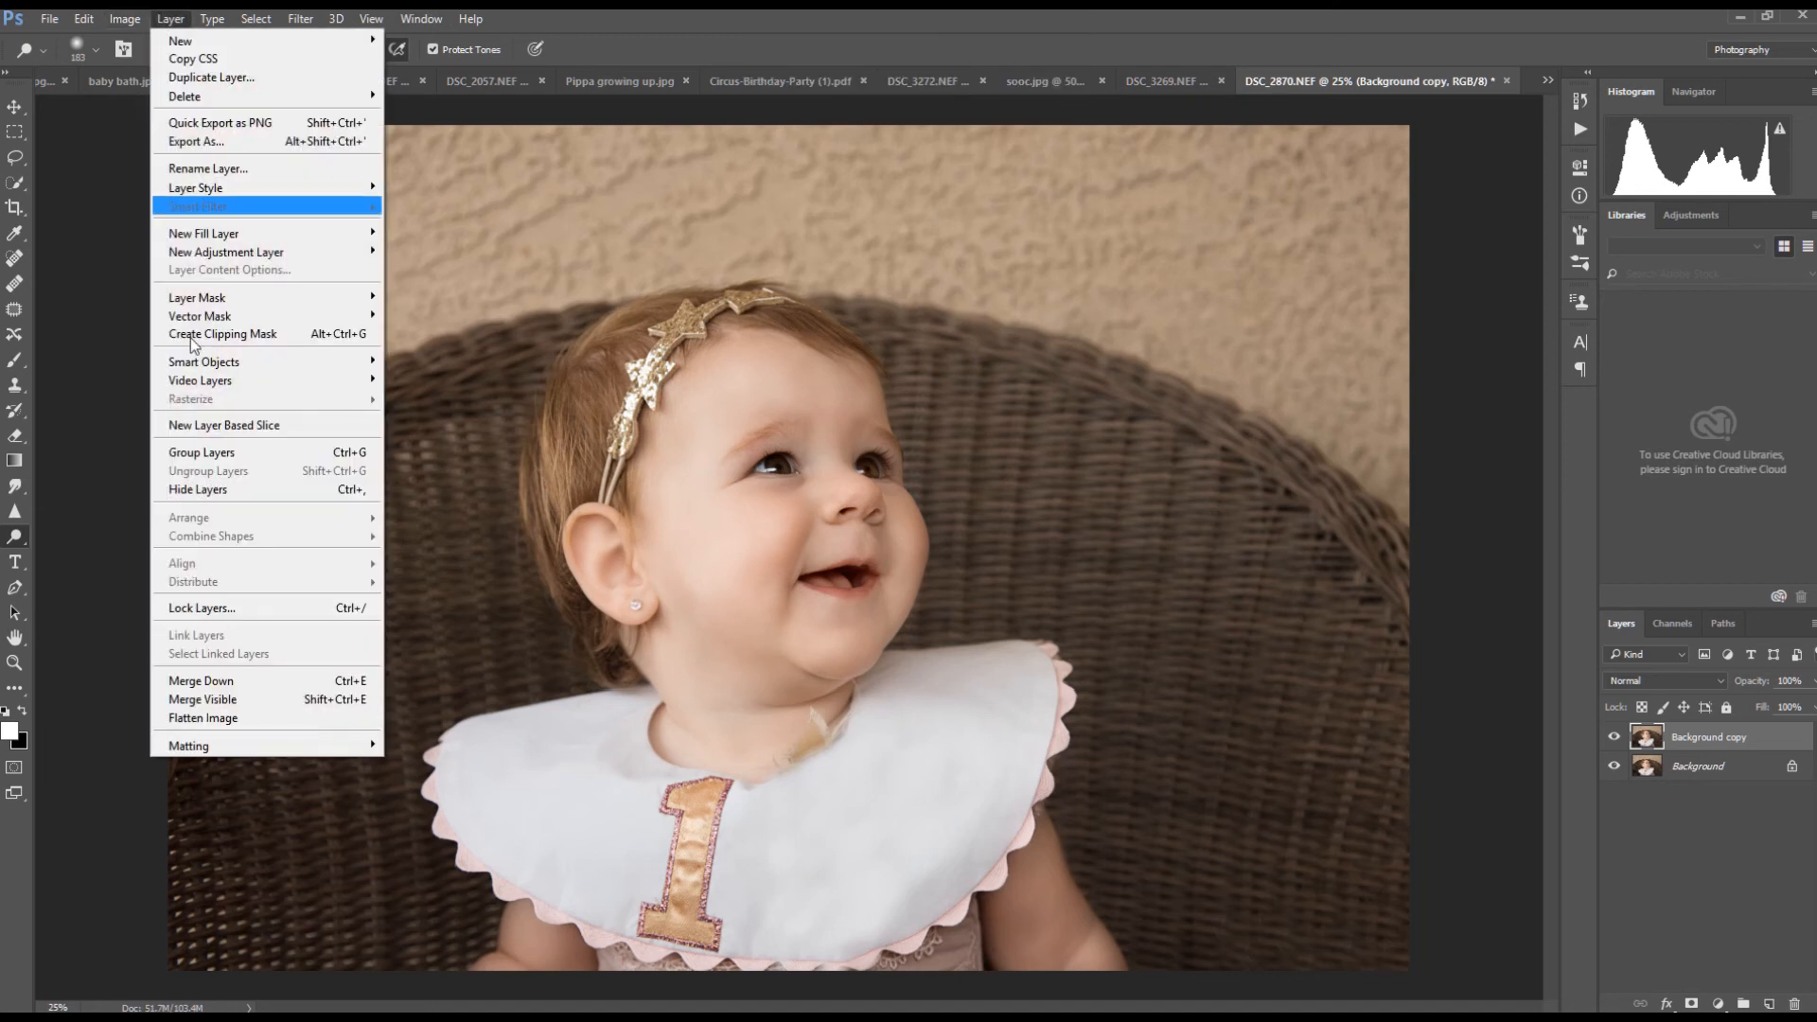
{"action": "left_click", "coordinate": [241, 720]}
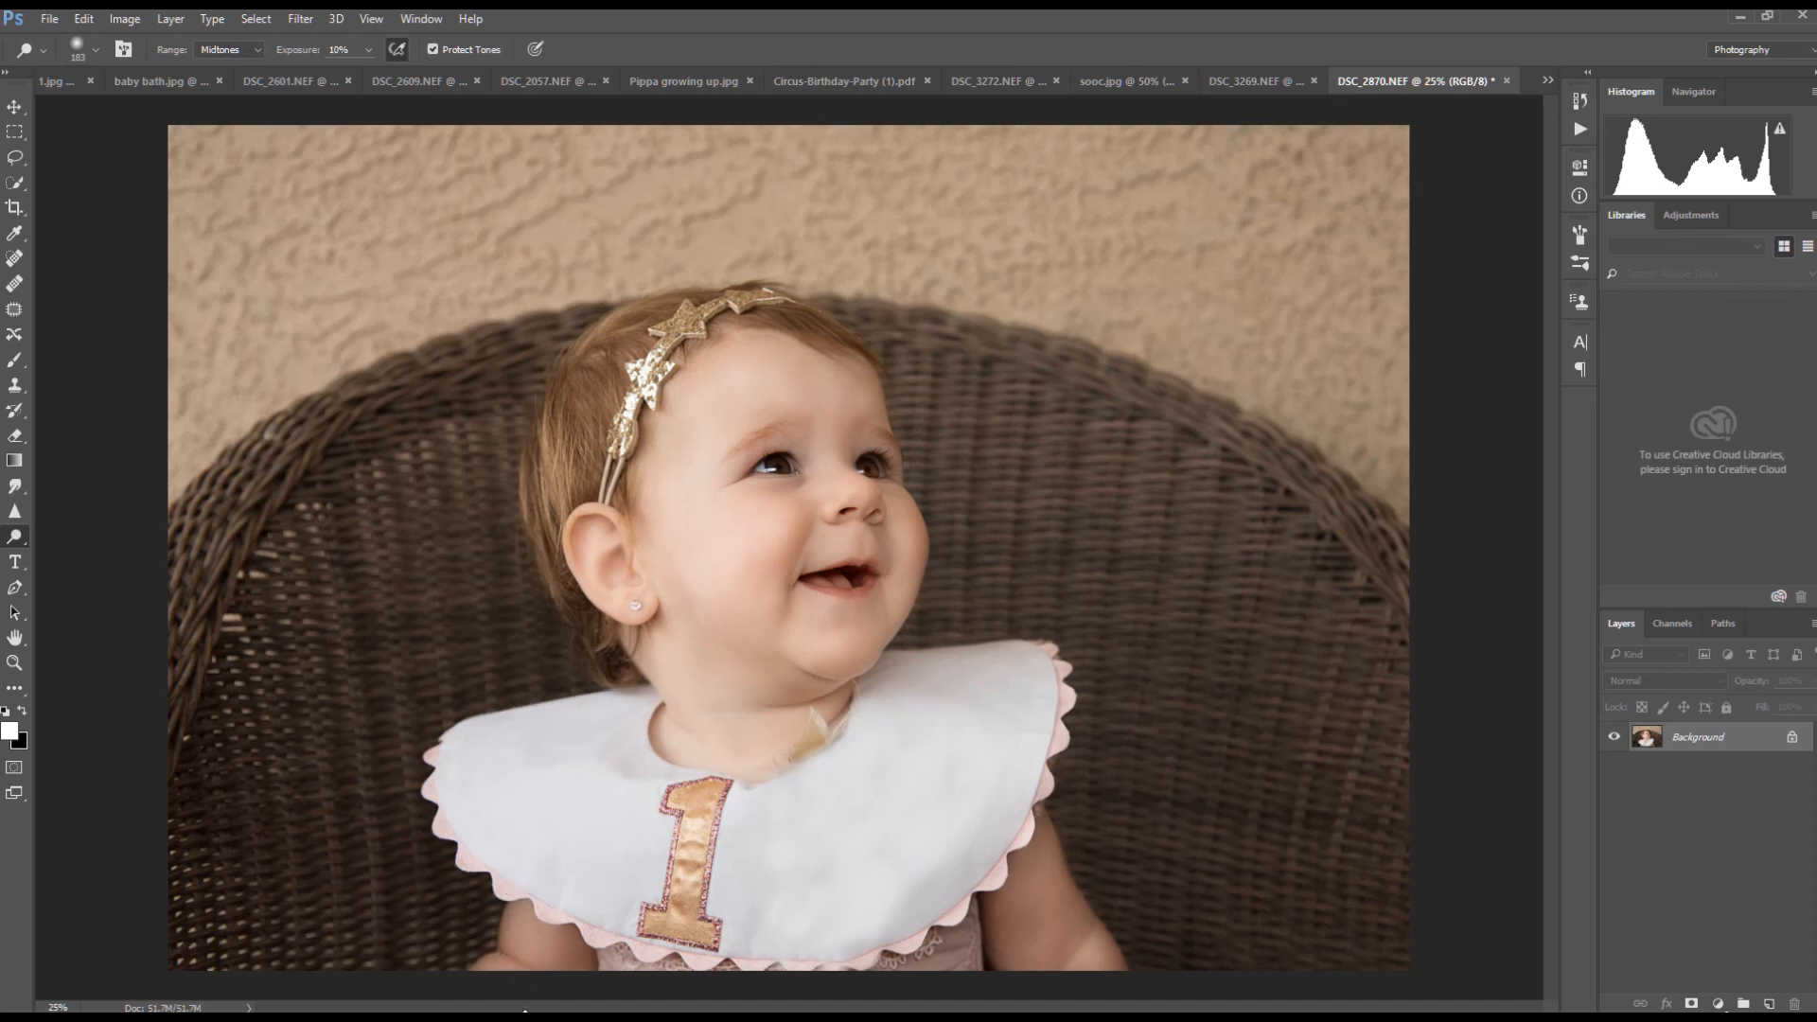
{"action": "mouse_move", "coordinate": [535, 1018]}
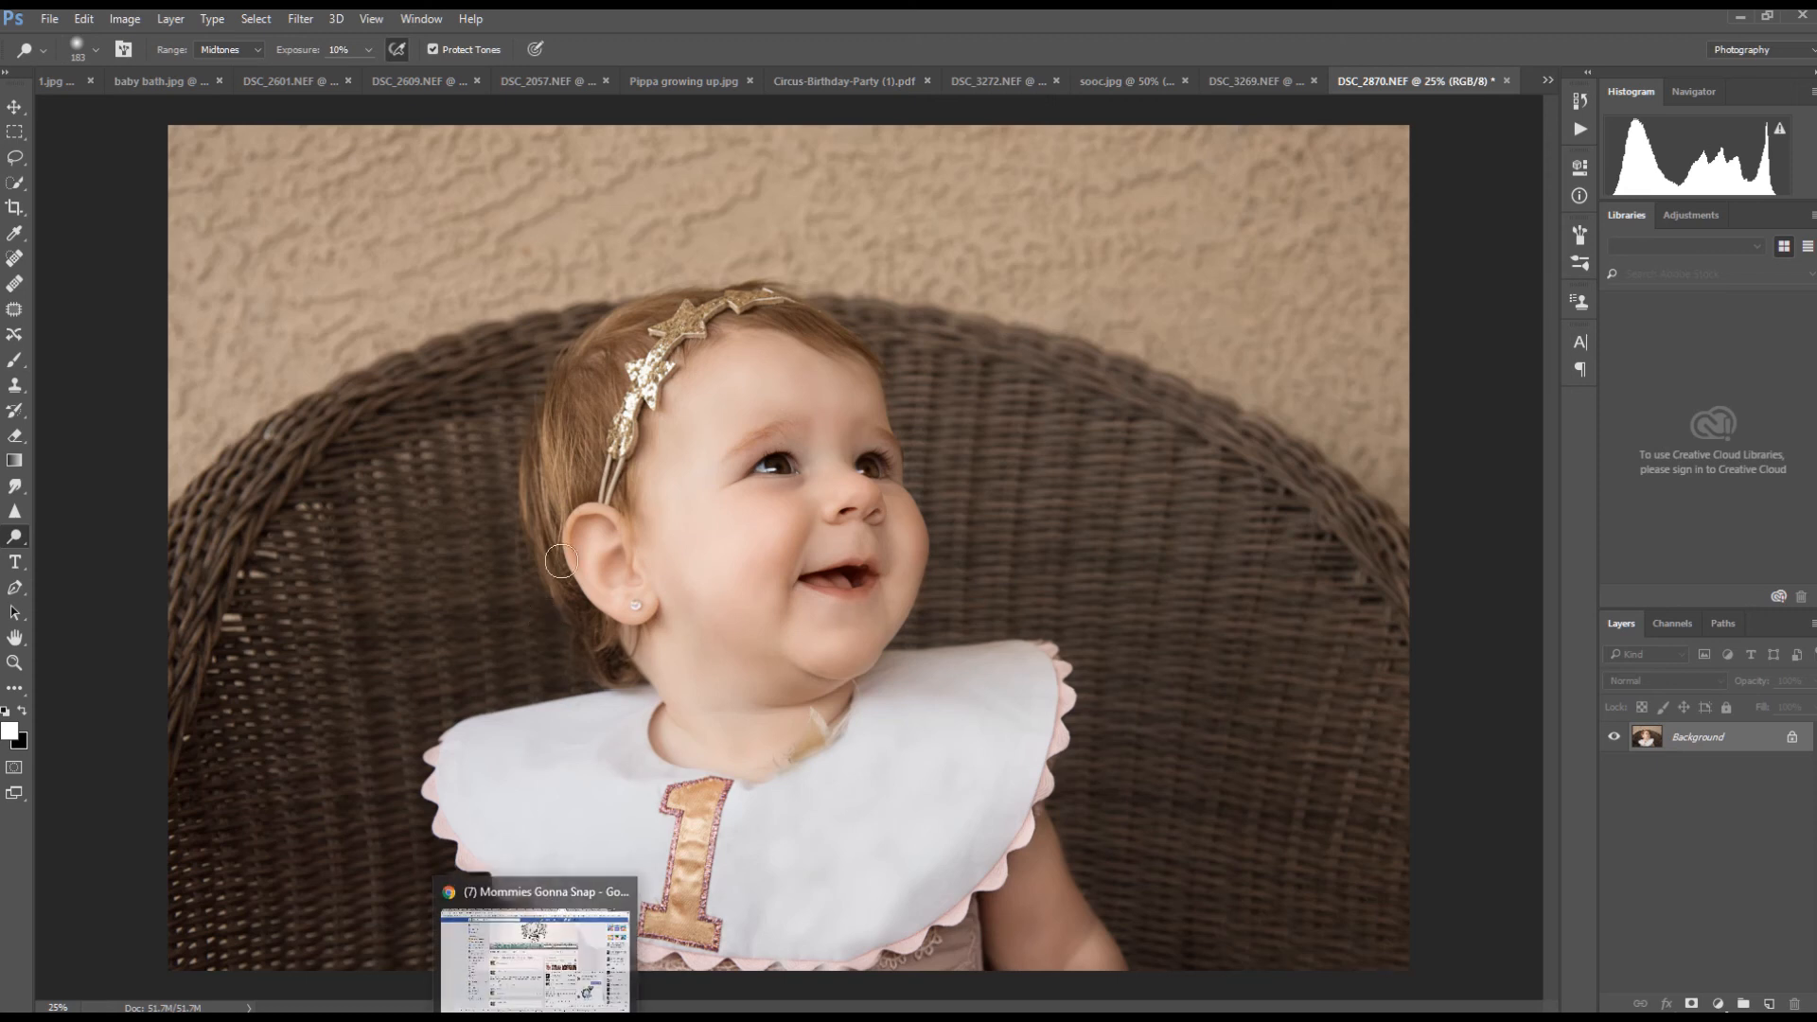